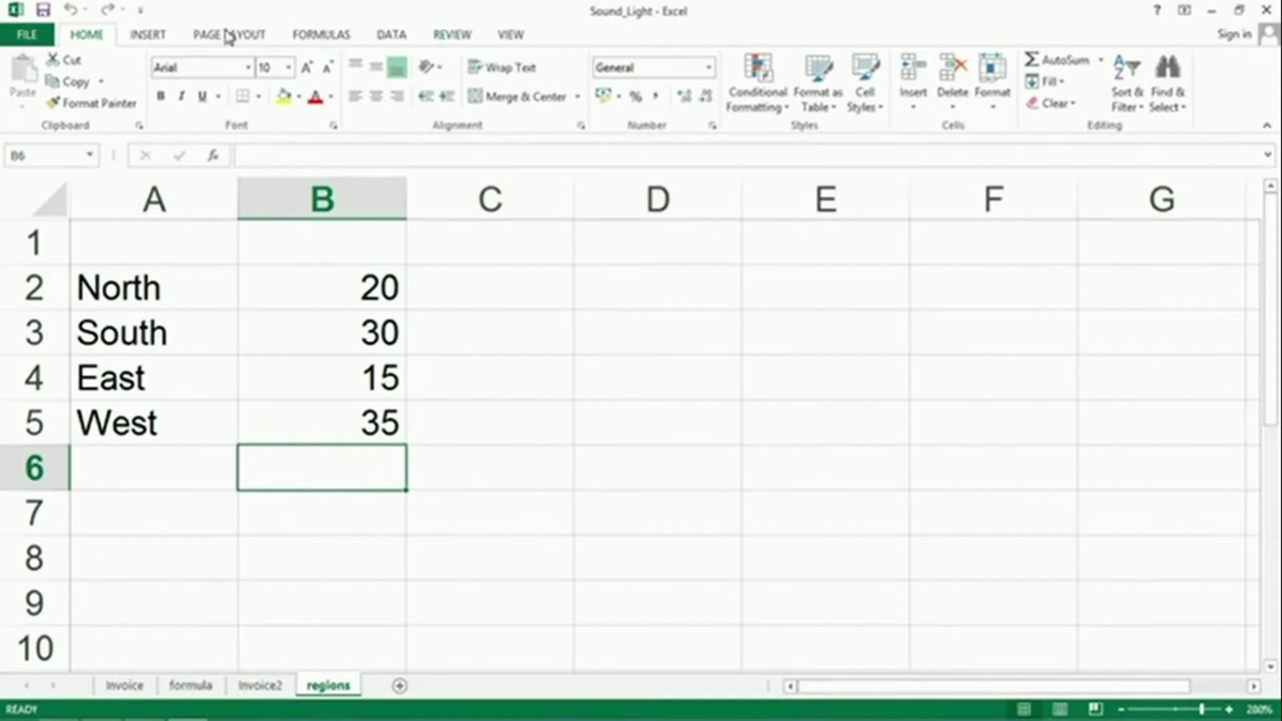
# Set up a new macro recording and name the macro Sum_Total.
pyautogui.click(515, 35)
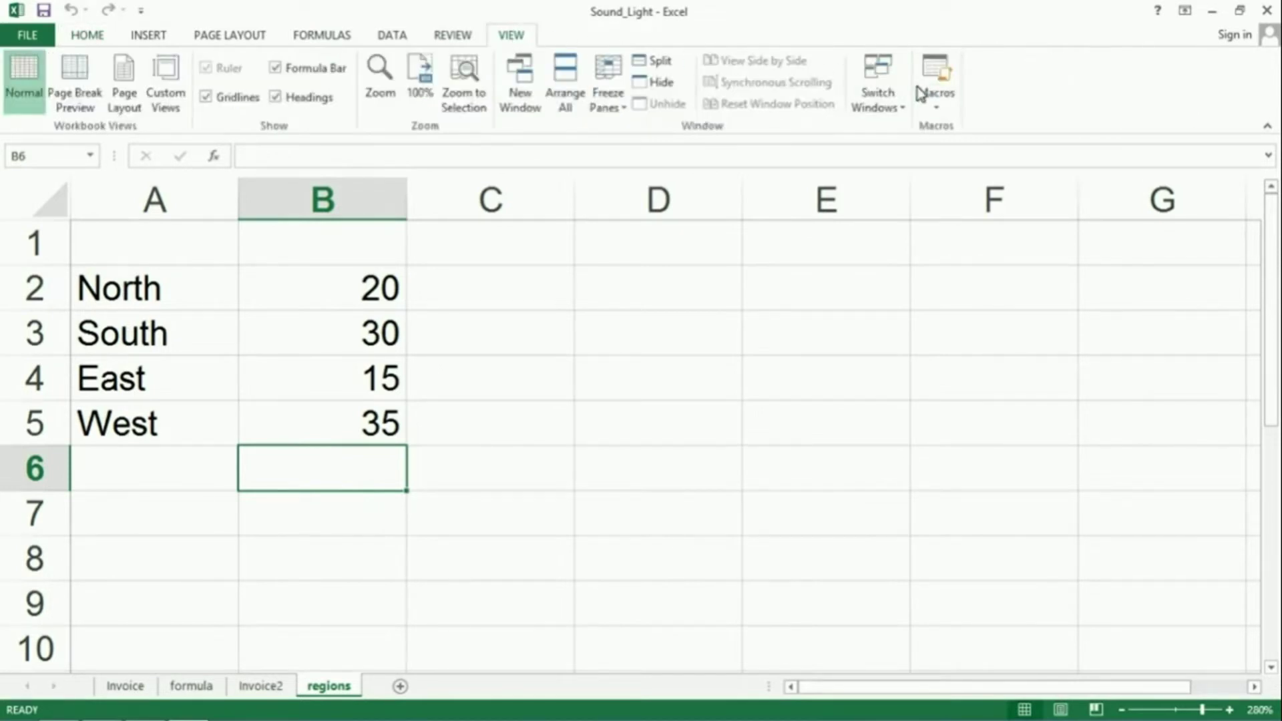
pyautogui.click(947, 105)
pyautogui.click(964, 151)
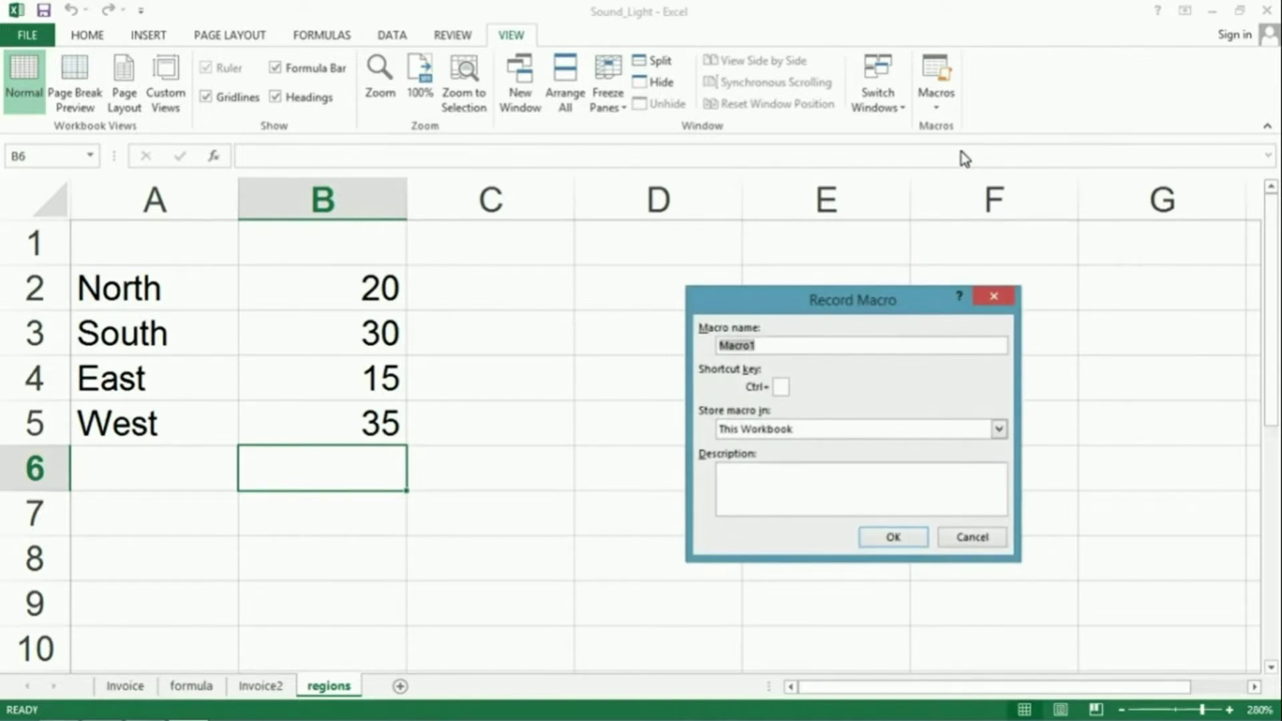
pyautogui.write('Sum')
pyautogui.write('Total')
pyautogui.press('Left')
pyautogui.press('Left')
pyautogui.press('Left')
pyautogui.press('Left')
pyautogui.press('Left')
pyautogui.write('_')
# Give the macro the description "Sum Formula" and start recording it without a shortcut key.
pyautogui.click(785, 386)
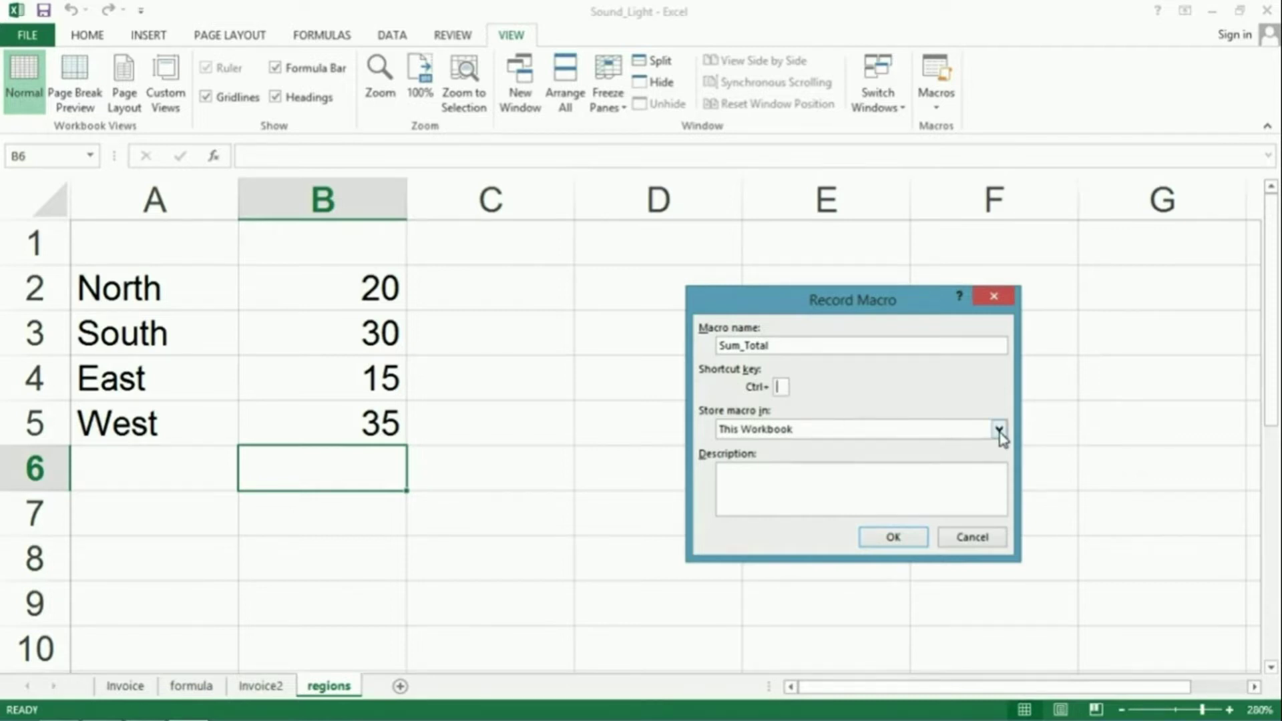
pyautogui.click(736, 481)
pyautogui.write('Sum Formula')
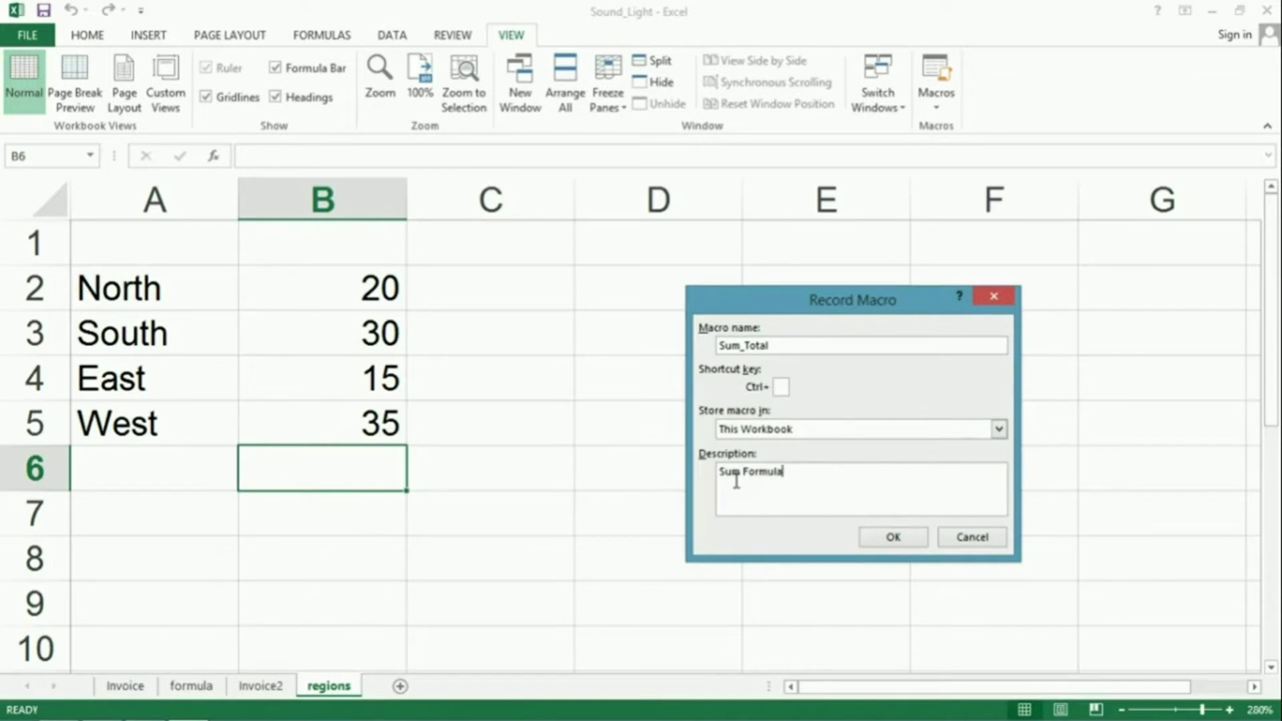
pyautogui.click(884, 542)
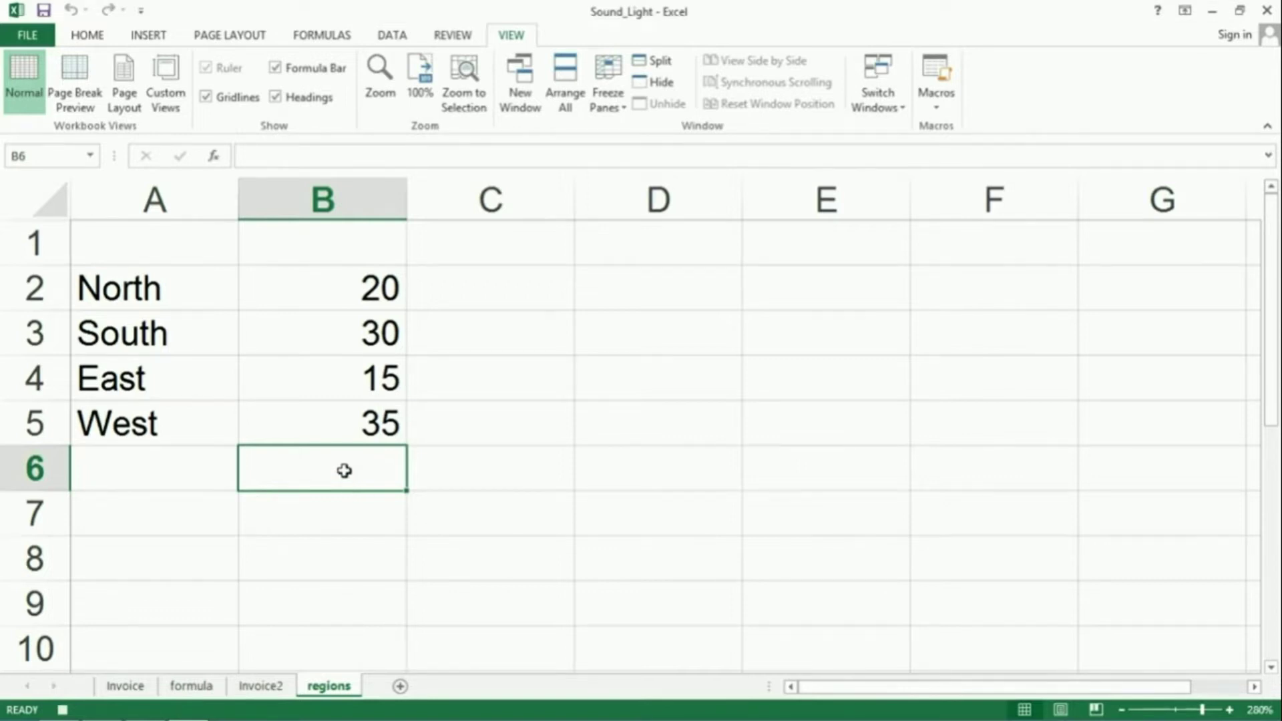
# Use AutoSum in cell B6 to total the region values in B2:B5.
pyautogui.click(87, 38)
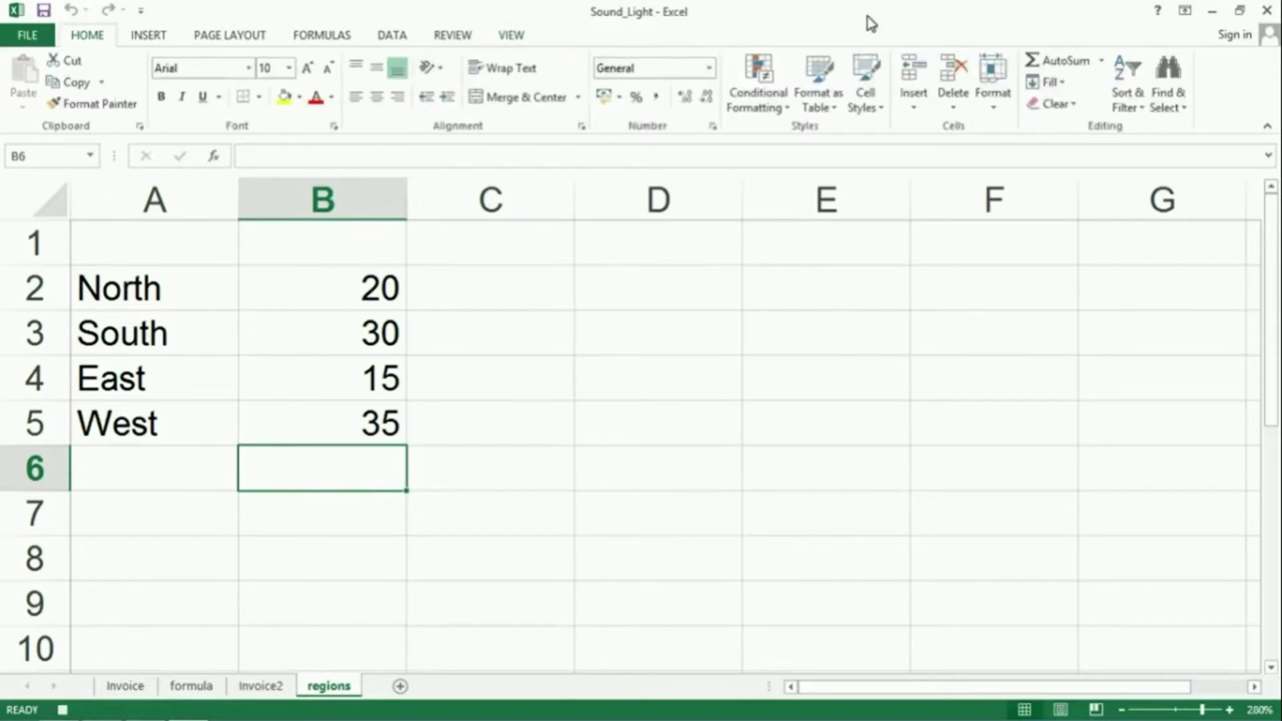
pyautogui.click(1065, 61)
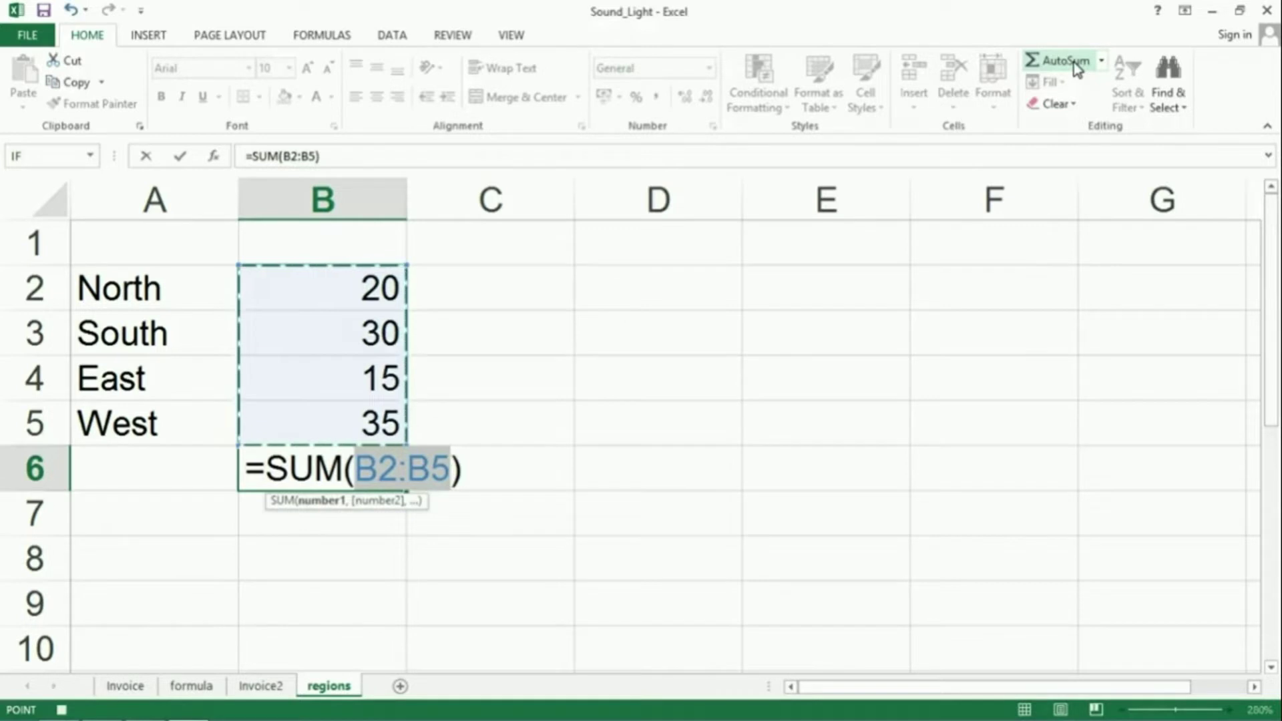
pyautogui.press('Return')
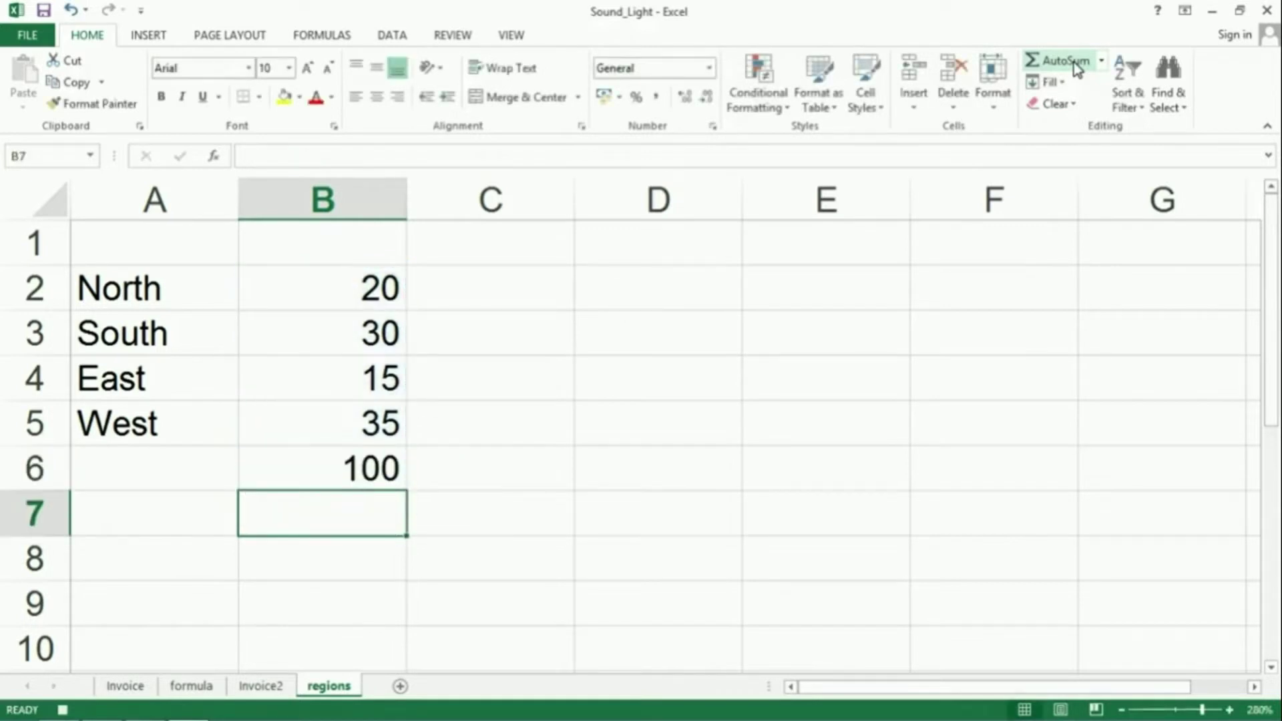
# Stop recording the macro.
pyautogui.click(513, 39)
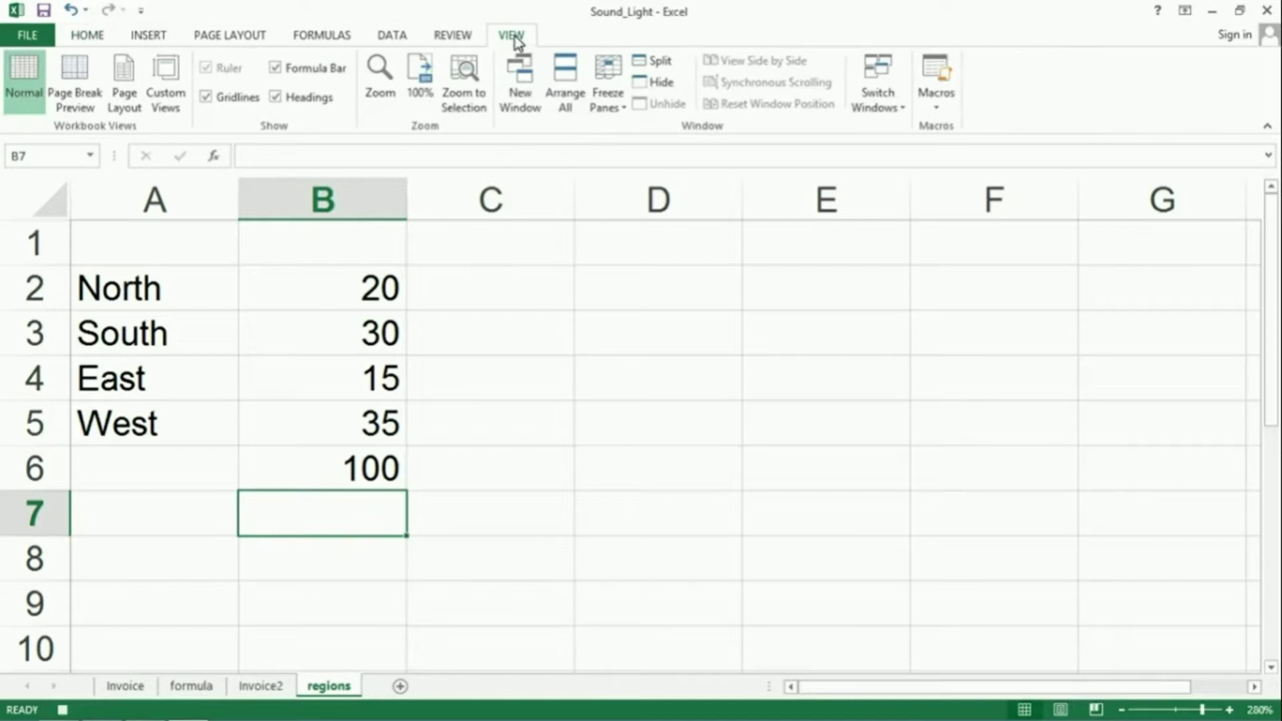
pyautogui.click(935, 108)
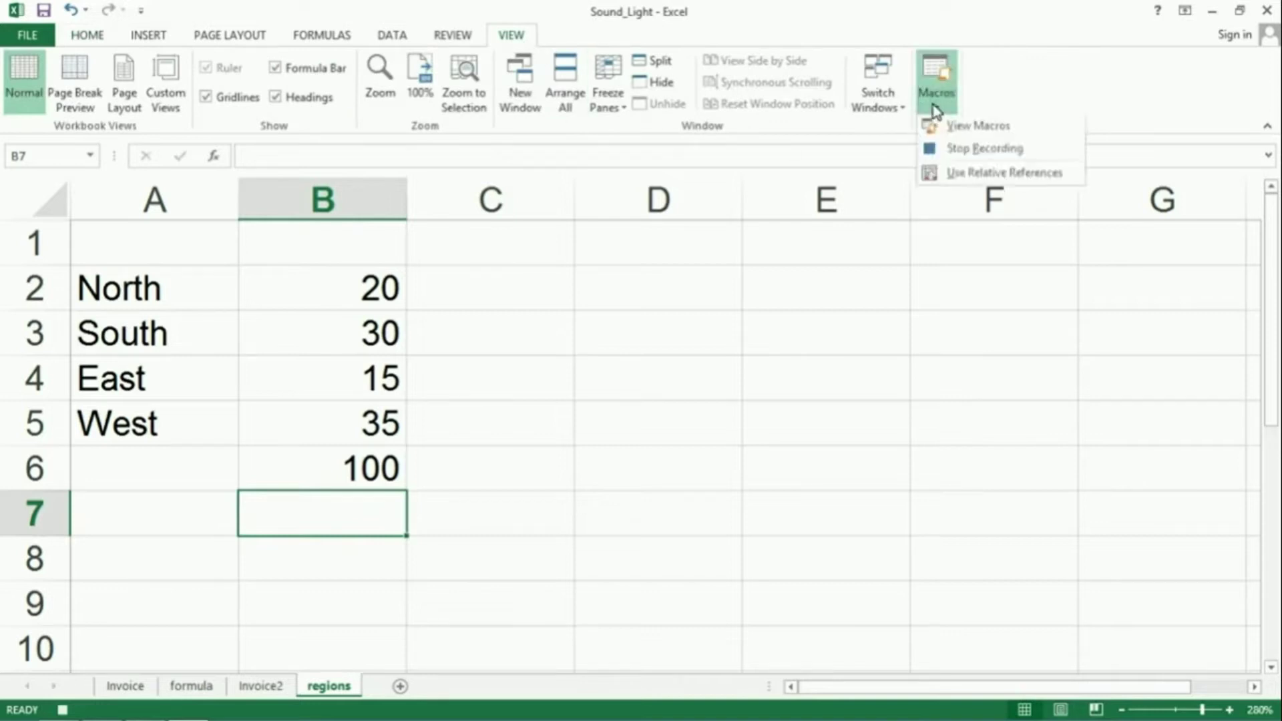
pyautogui.click(955, 155)
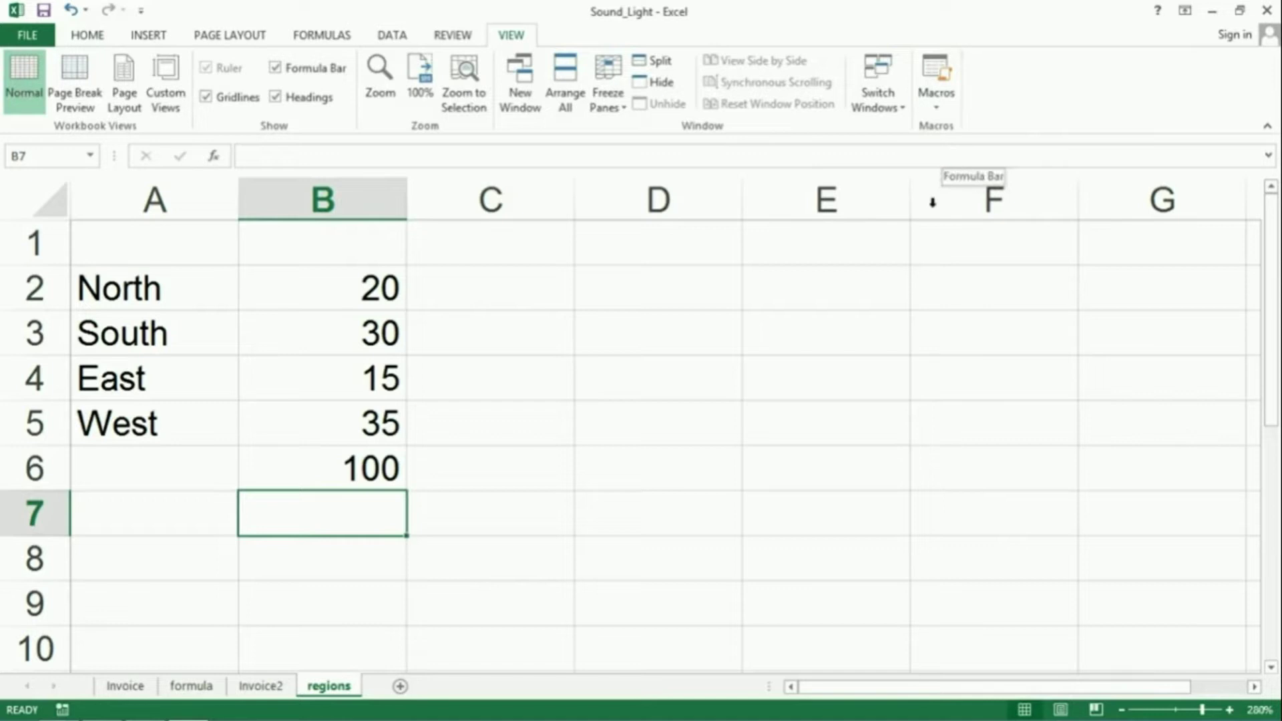
# Clear the SUM formula from cell B6.
pyautogui.click(371, 470)
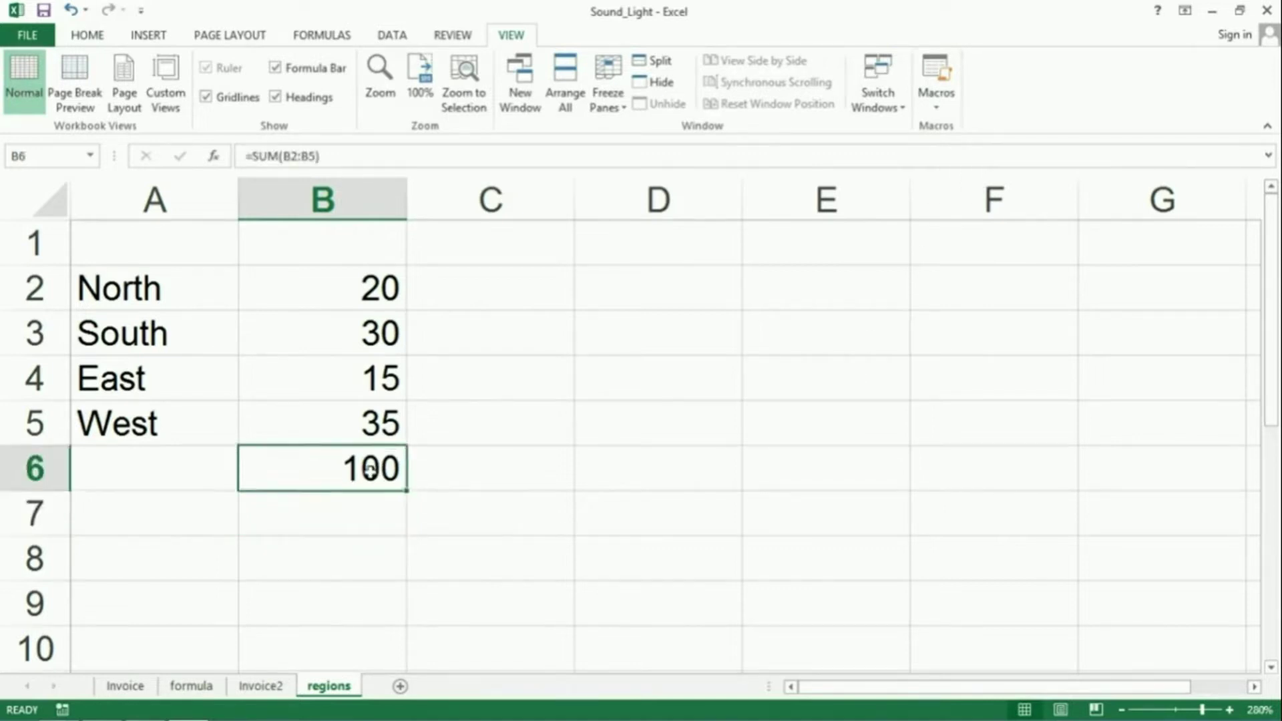
pyautogui.press('BackSpace')
pyautogui.press('Return')
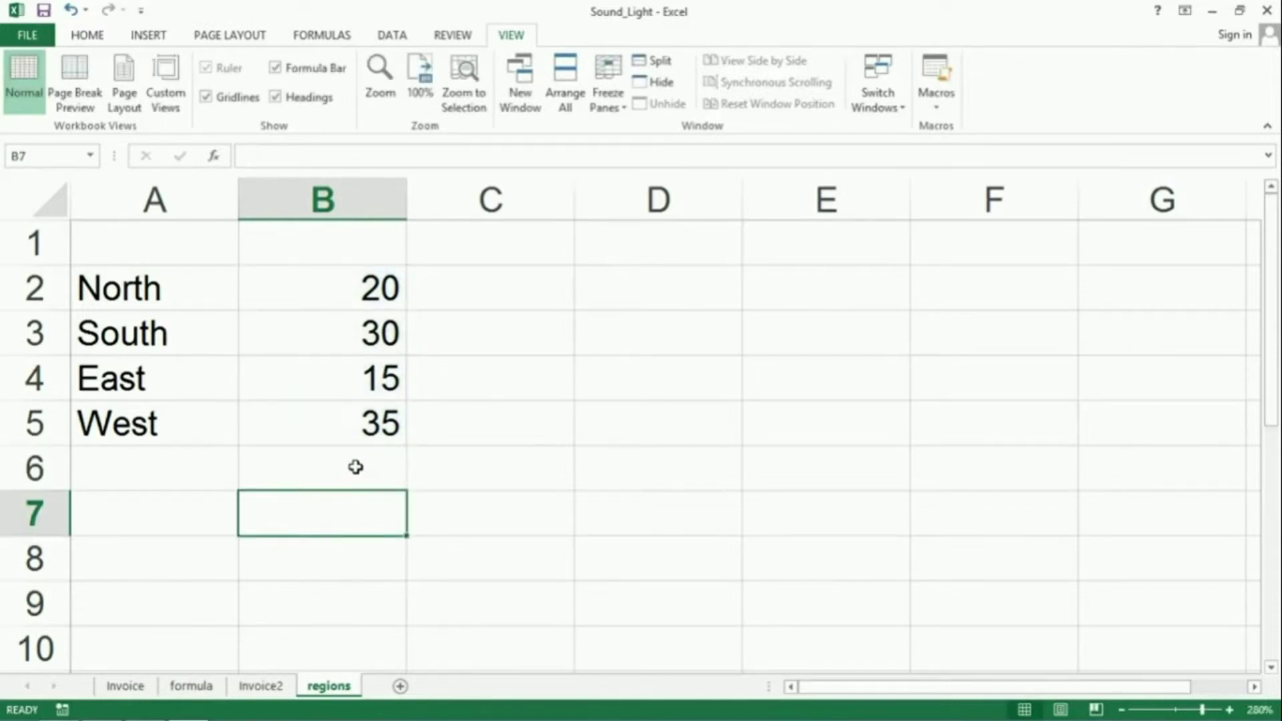
# Run the Sum_Total macro with cell B6 selected.
pyautogui.click(355, 467)
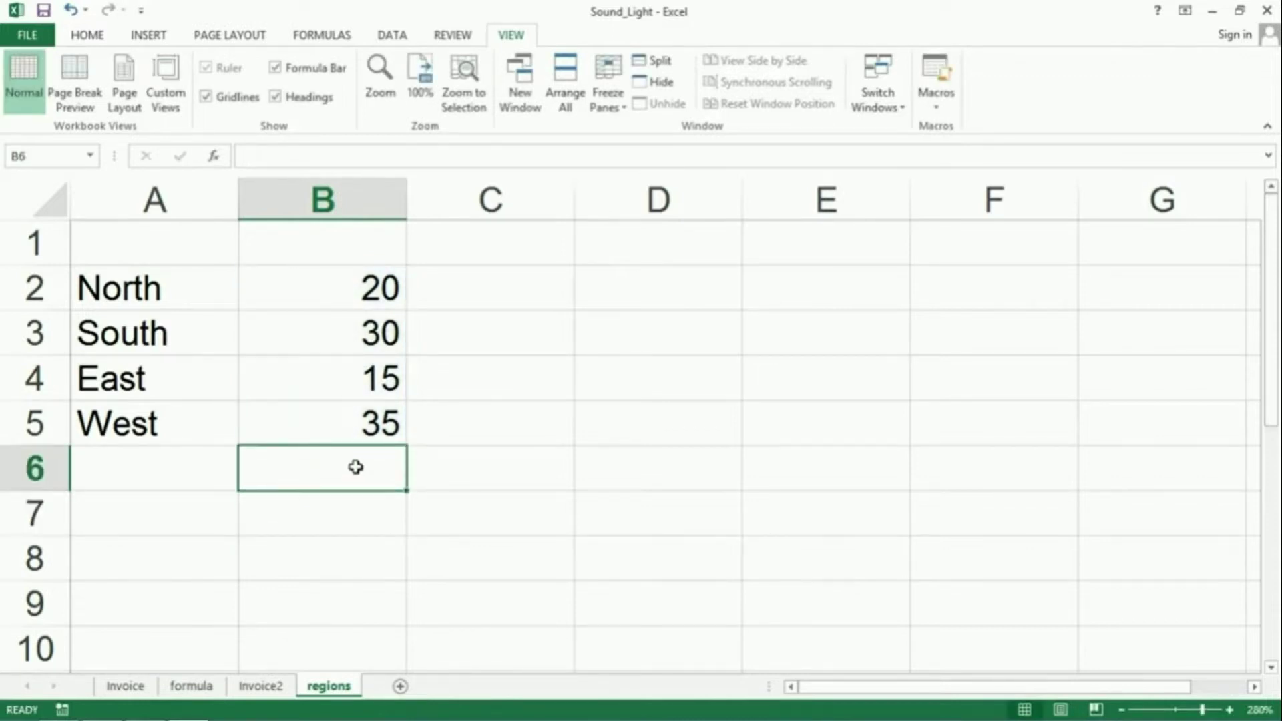
pyautogui.click(947, 106)
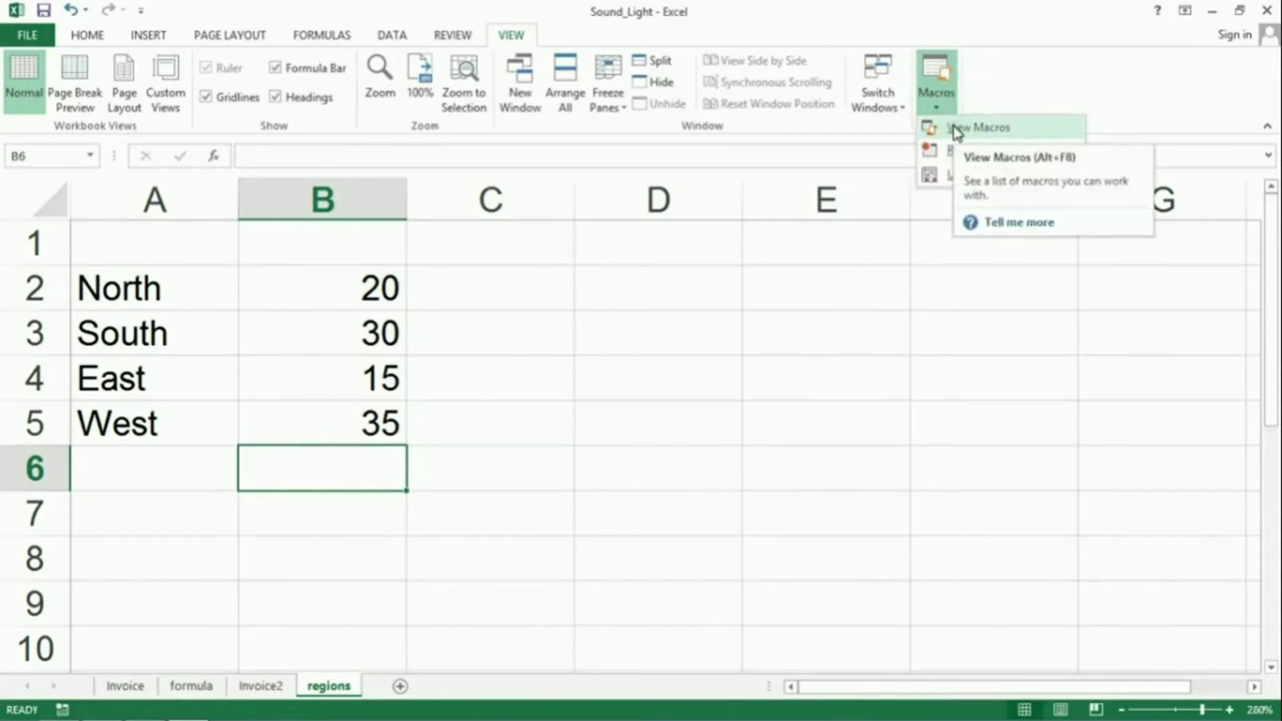
pyautogui.click(957, 131)
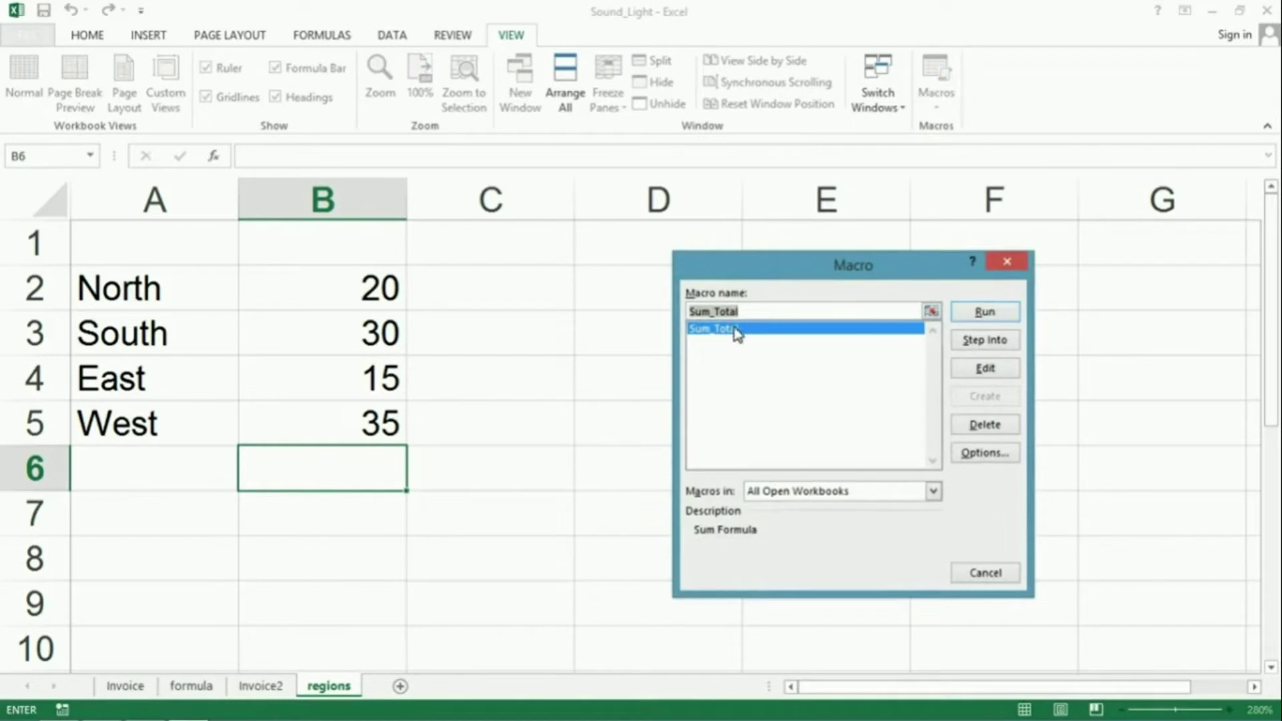
pyautogui.click(985, 313)
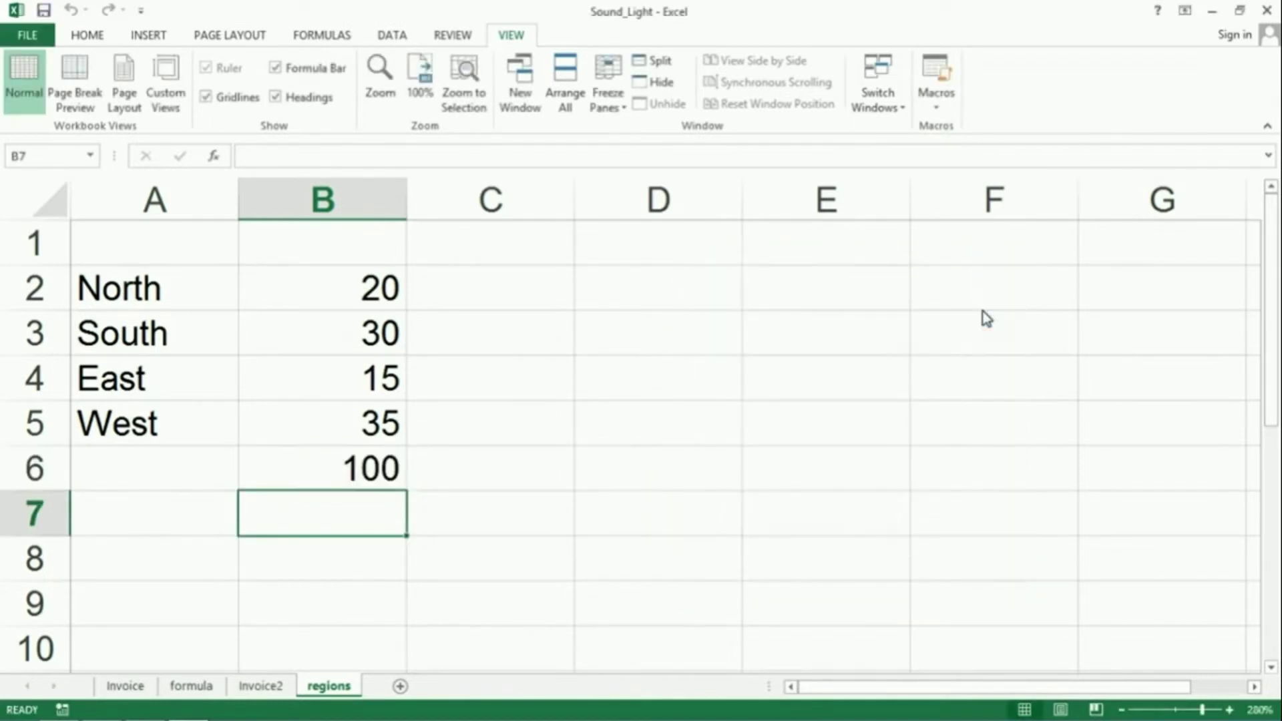
# Remove the total that the macro inserted in cell B6.
pyautogui.click(347, 477)
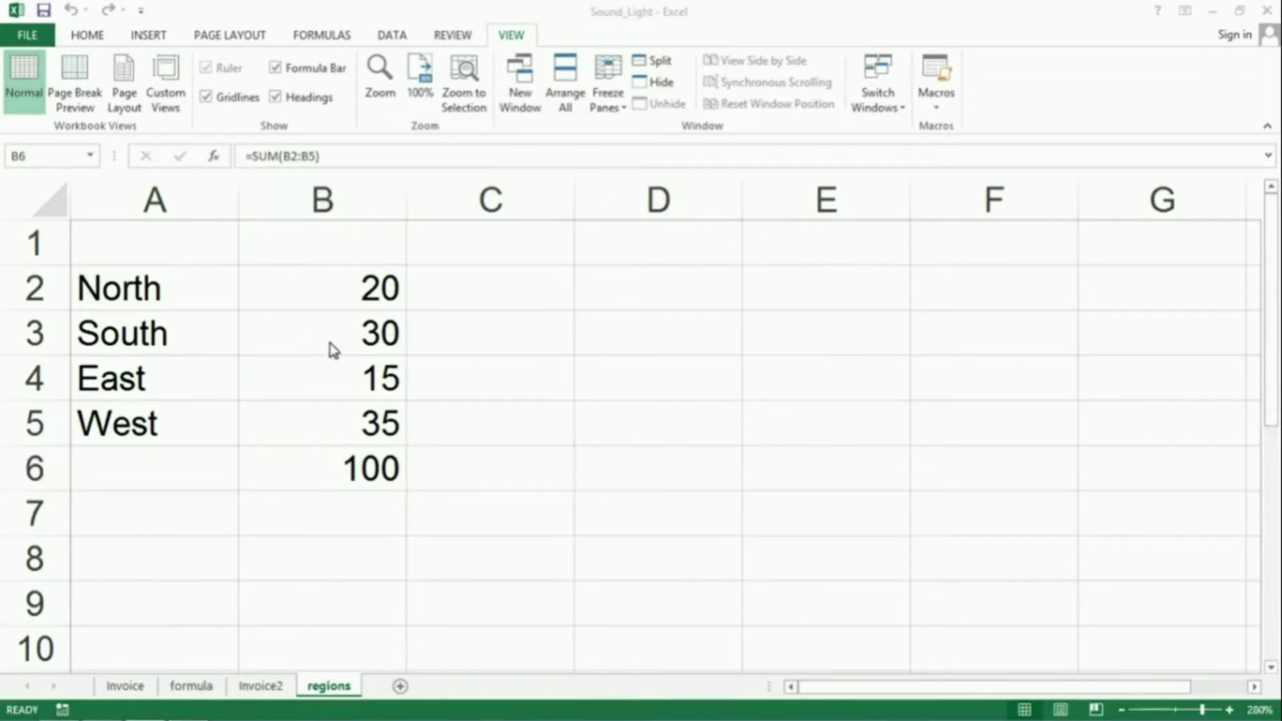
pyautogui.click(356, 473)
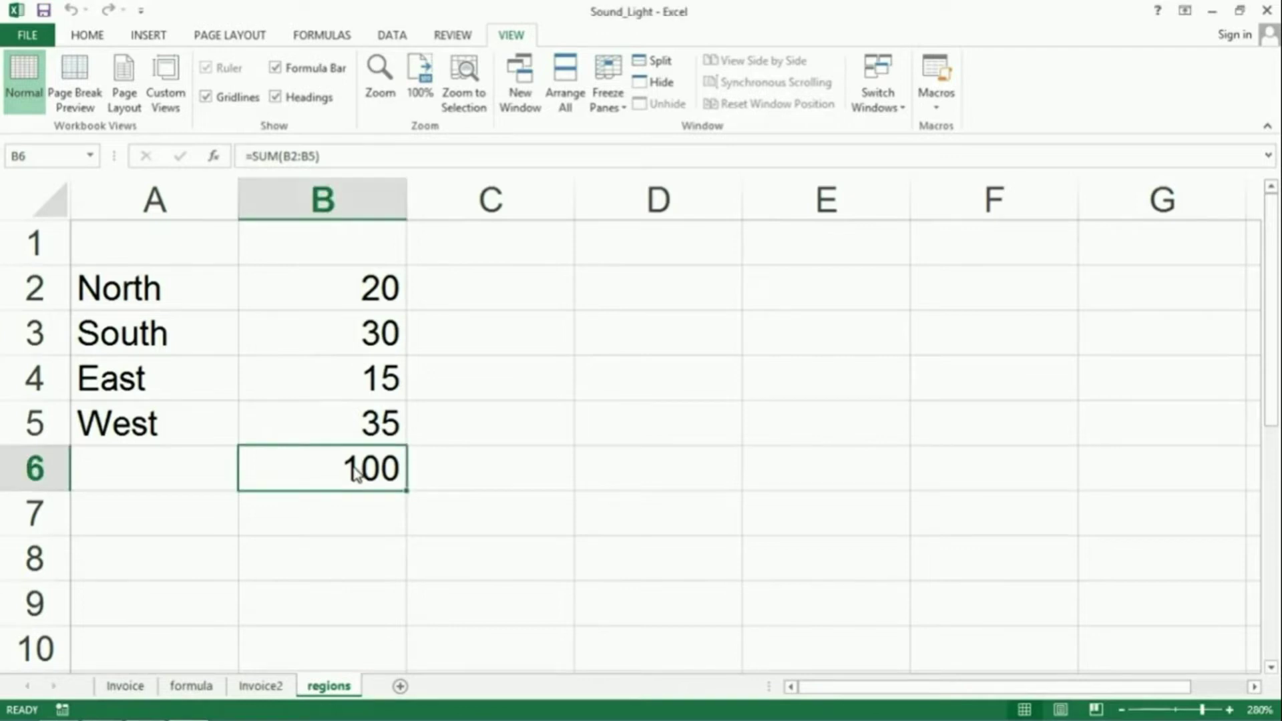
pyautogui.hotkey('ctrl', 'z')
pyautogui.press('Down')
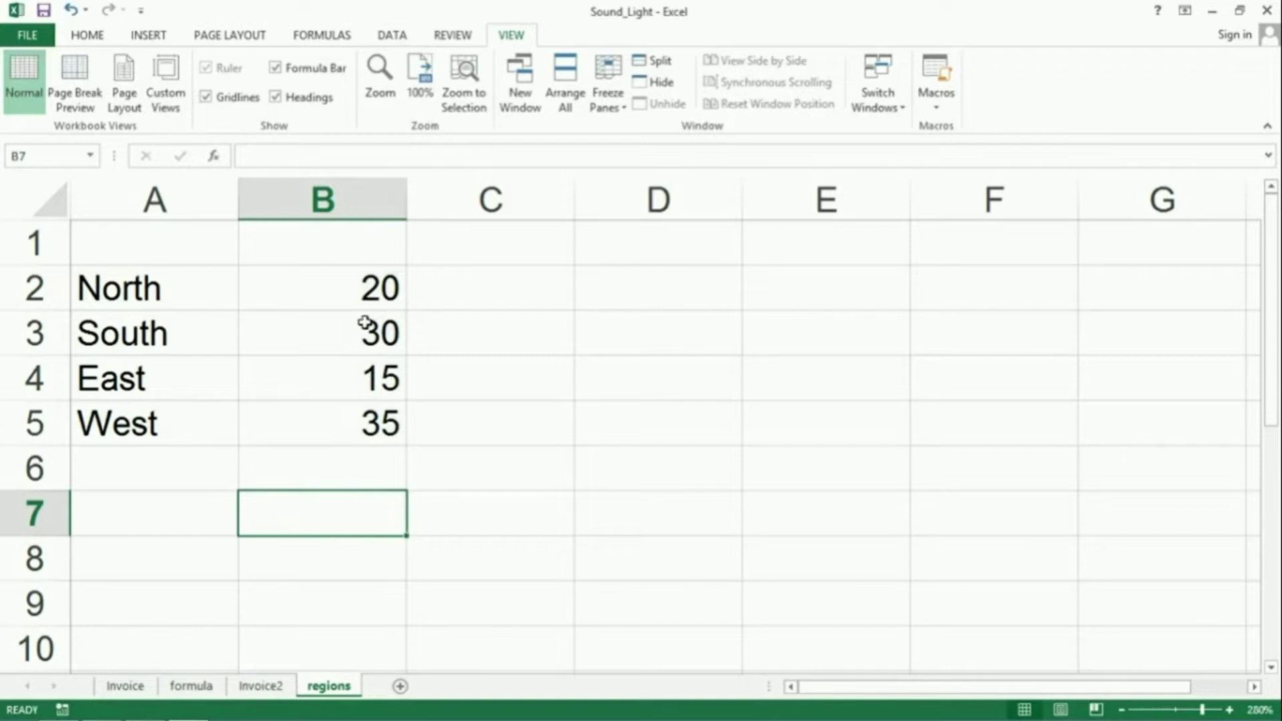
# Change the North value in B2 to 10 and the South value in B3 to 20.
pyautogui.click(377, 291)
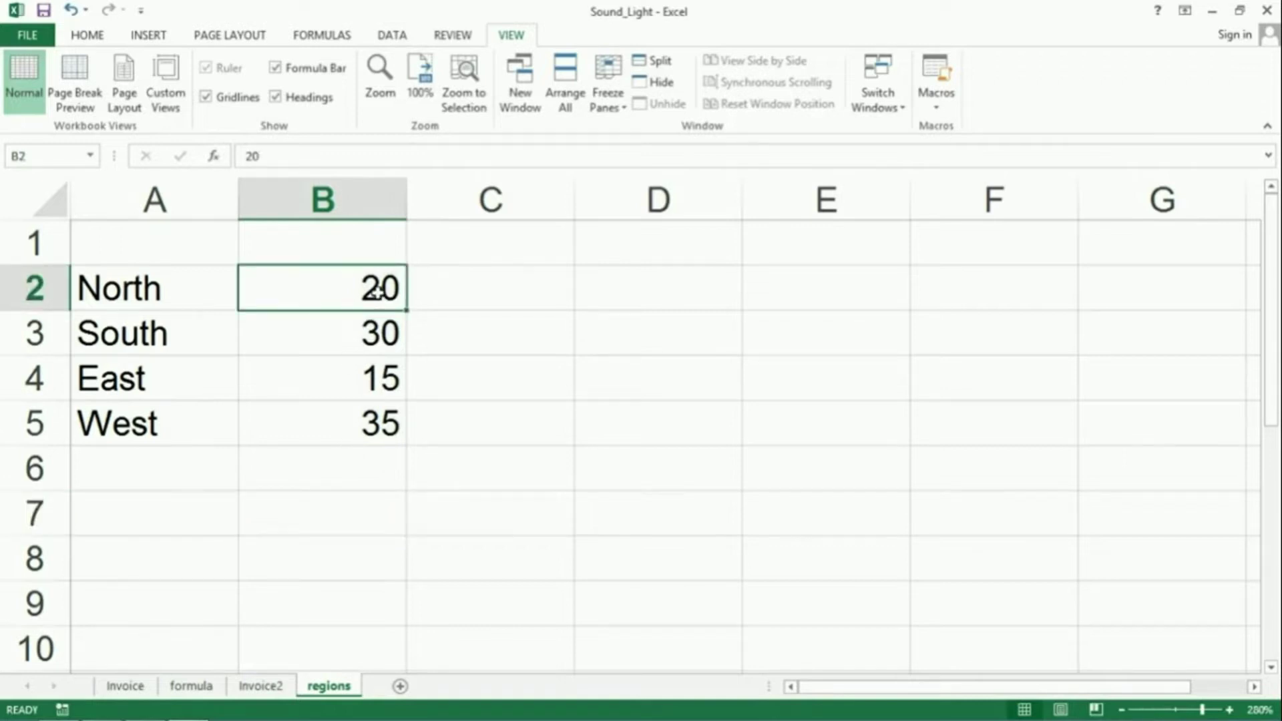
pyautogui.write('10')
pyautogui.press('Return')
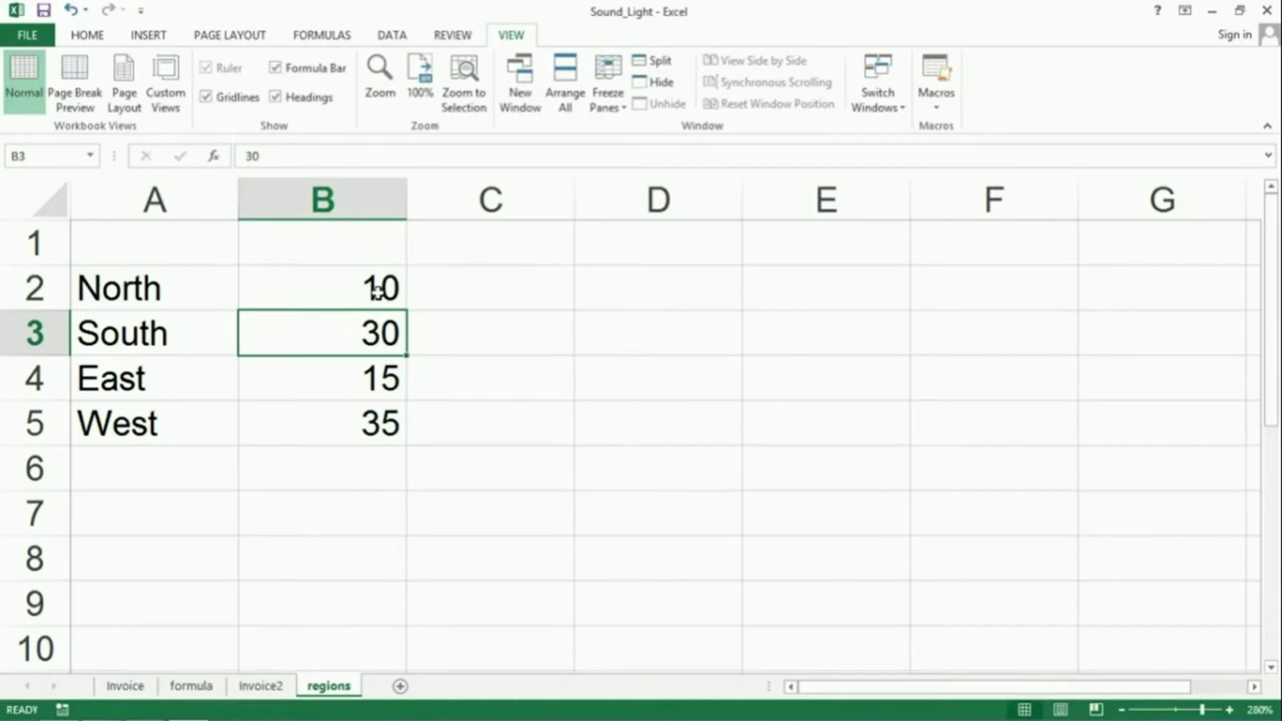
pyautogui.write('20')
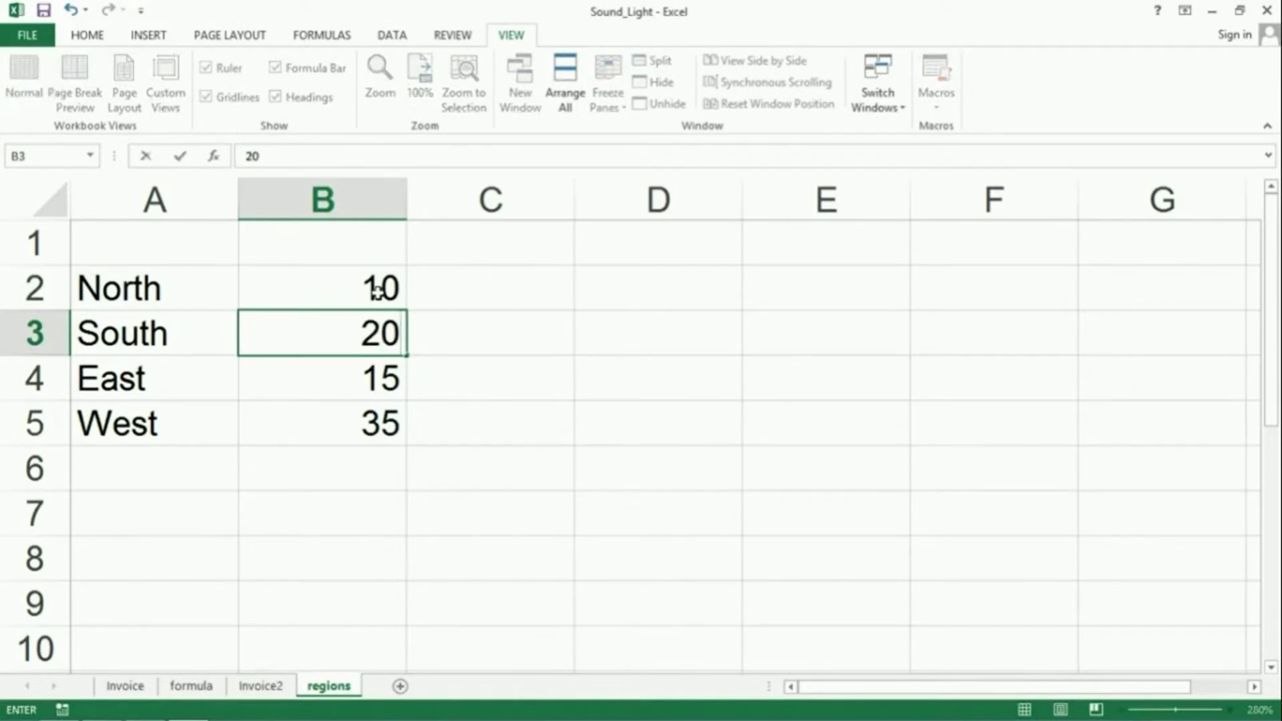
pyautogui.press('Return')
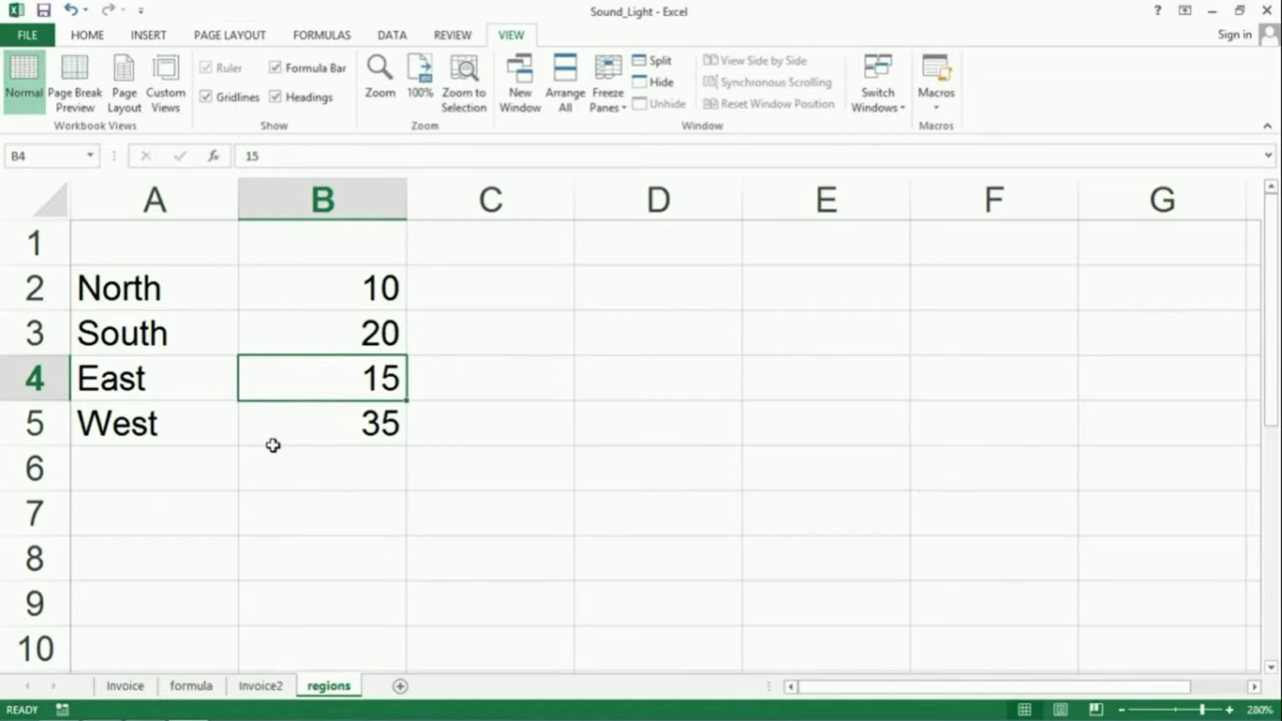
# Run the Sum_Total macro in cell B6 on the changed region values and select the resulting total.
pyautogui.click(284, 467)
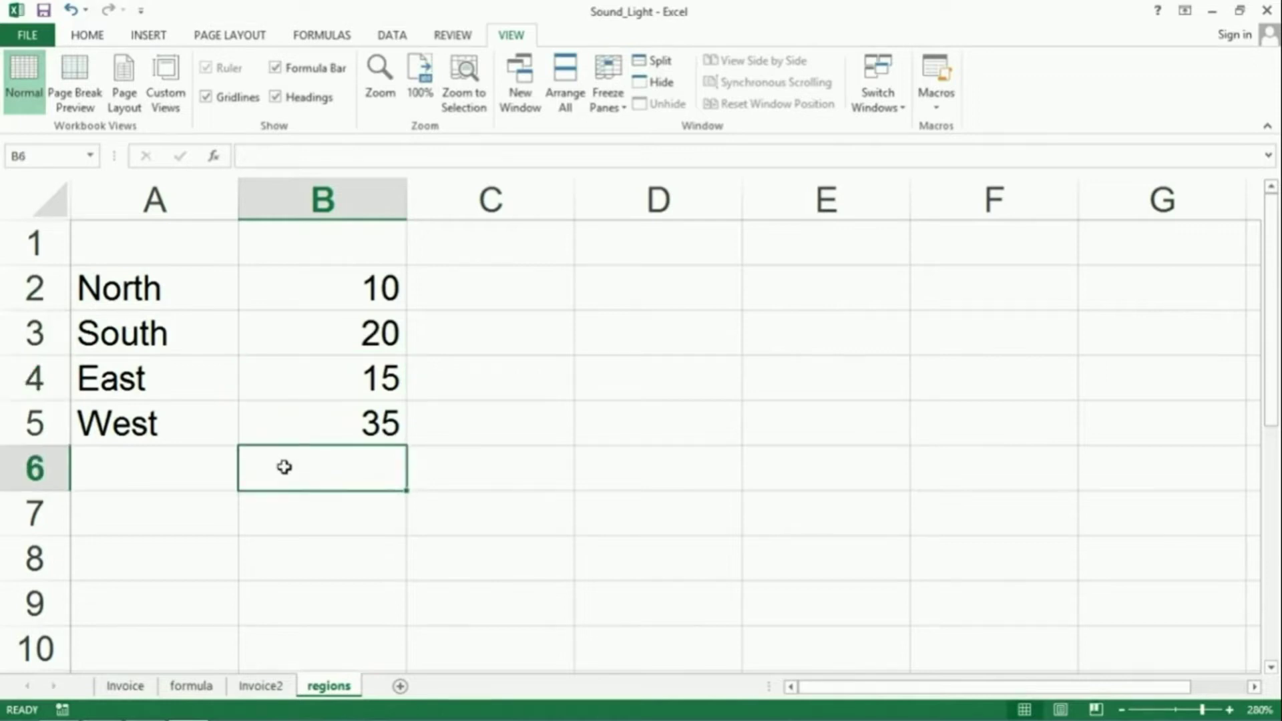
pyautogui.click(948, 83)
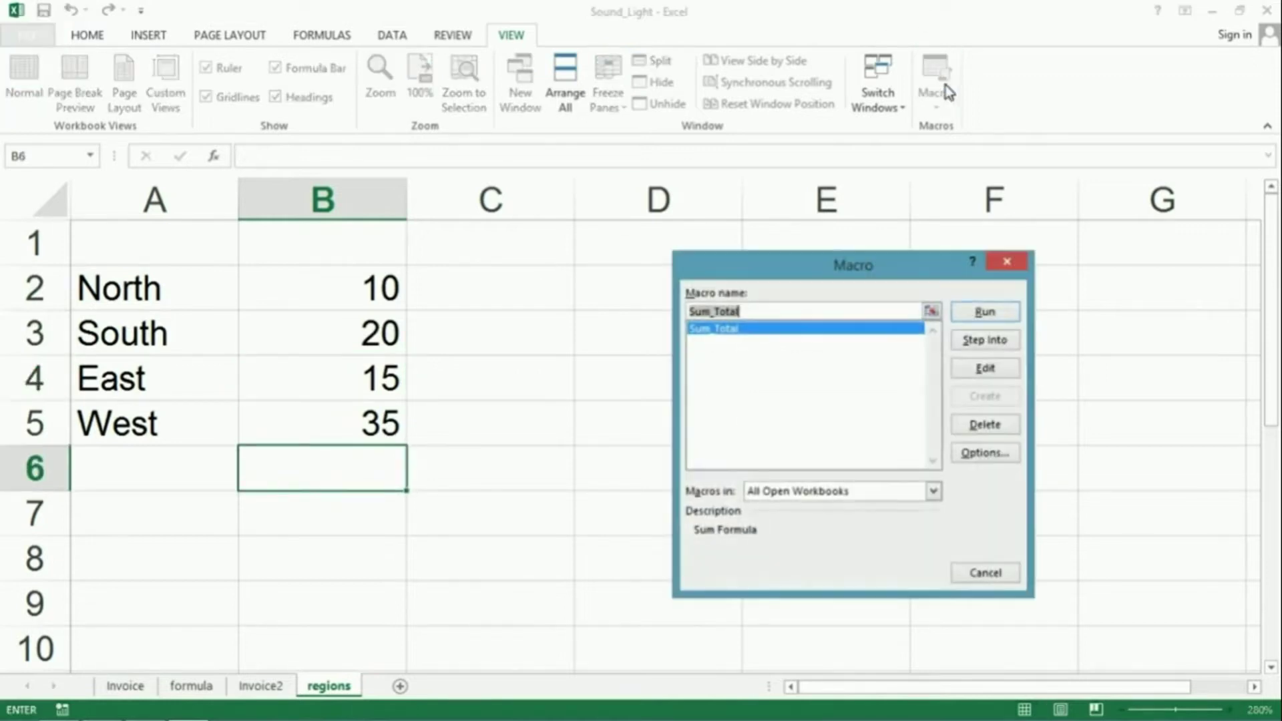
pyautogui.click(985, 313)
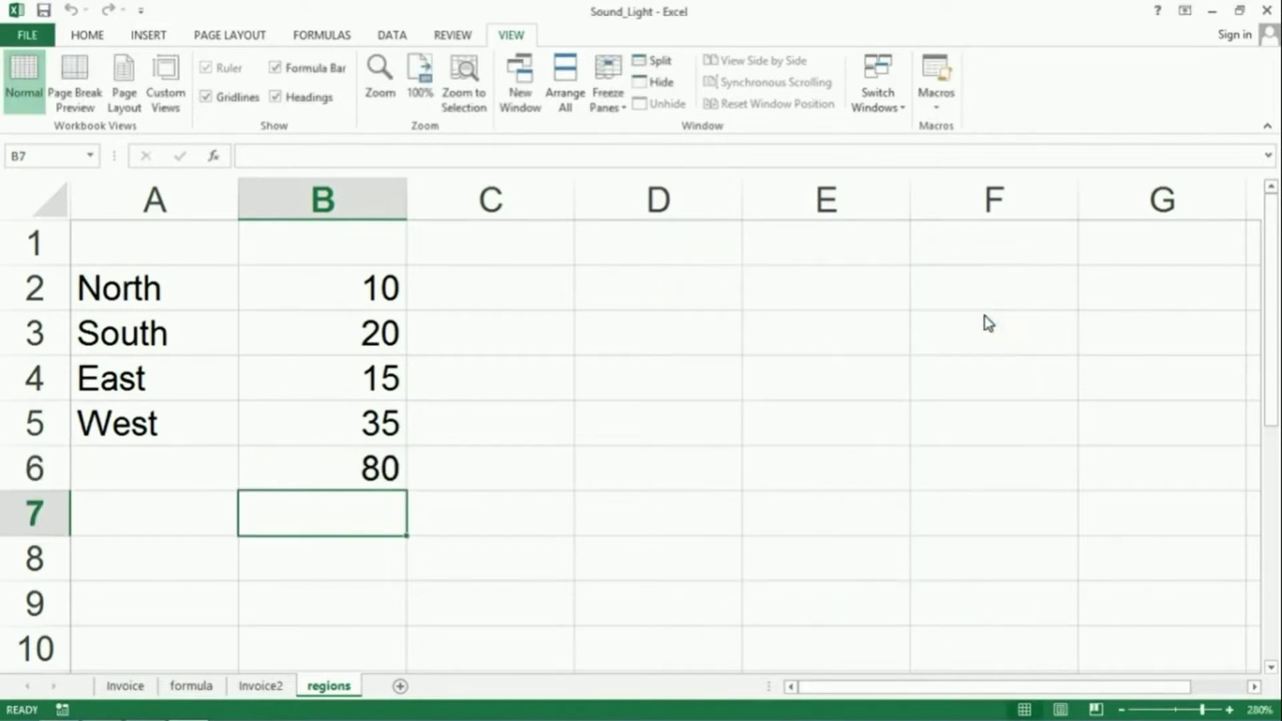
pyautogui.click(316, 474)
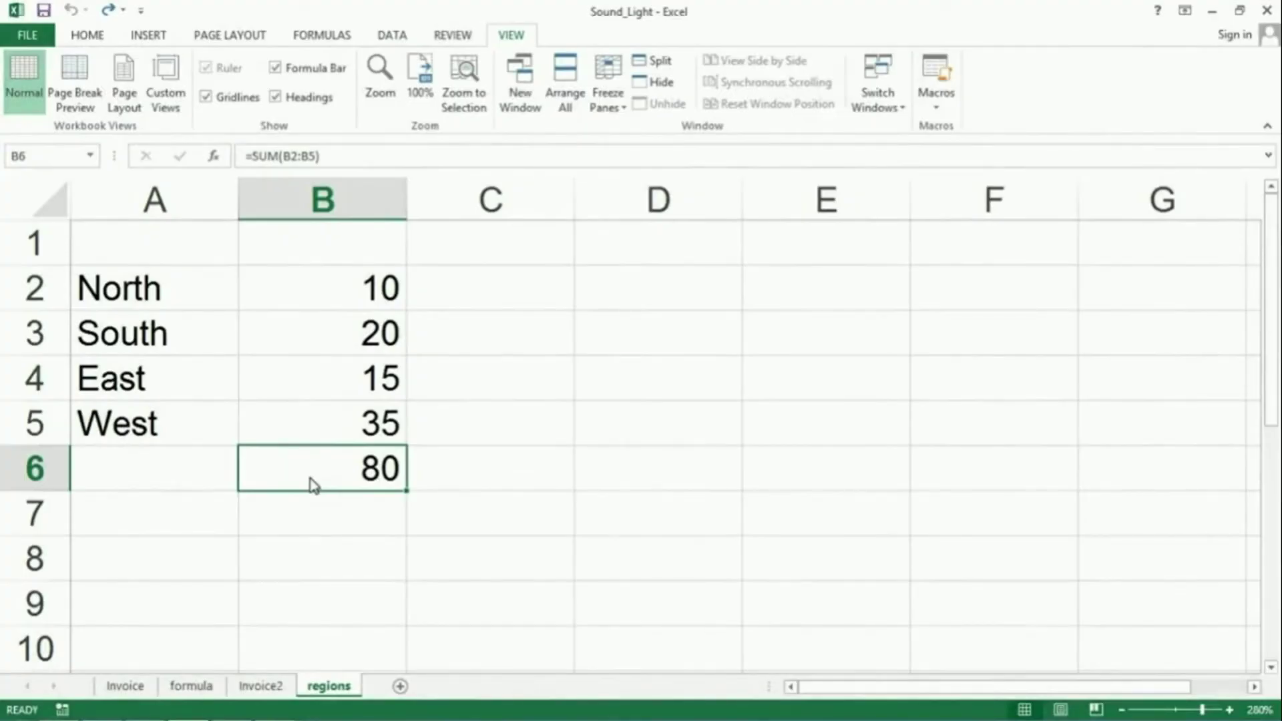
pyautogui.click(935, 111)
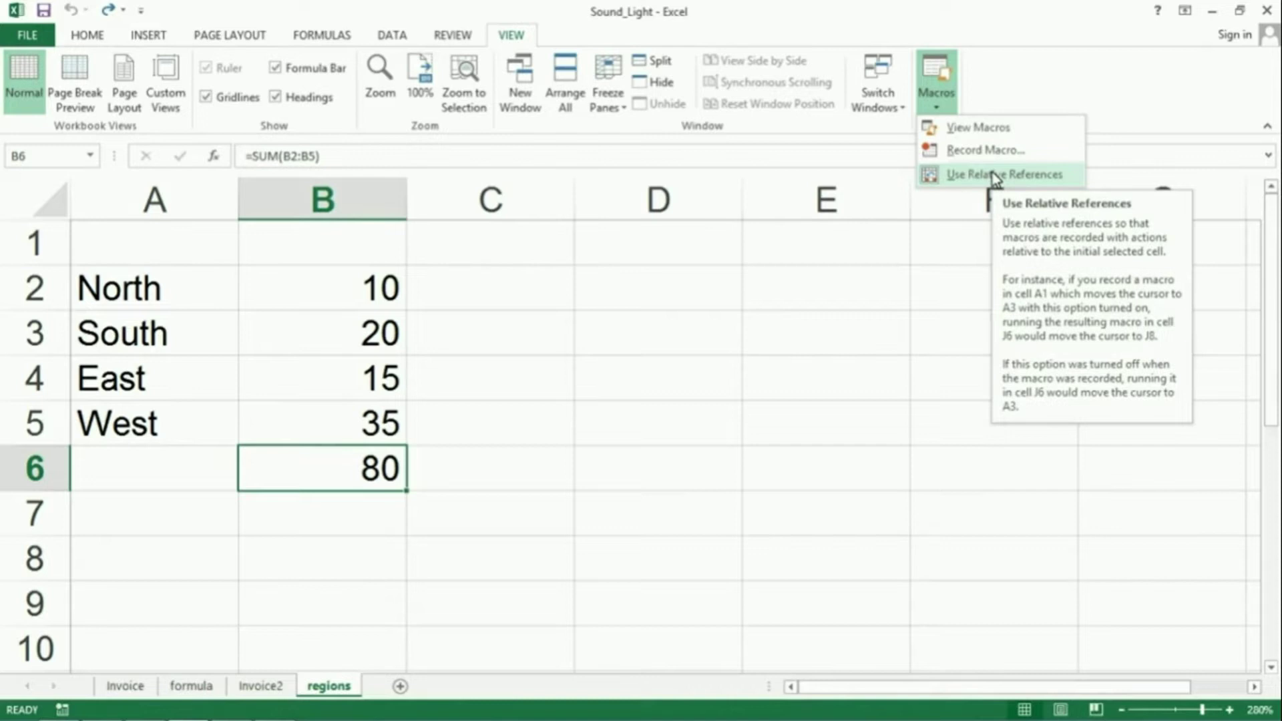
pyautogui.click(1026, 78)
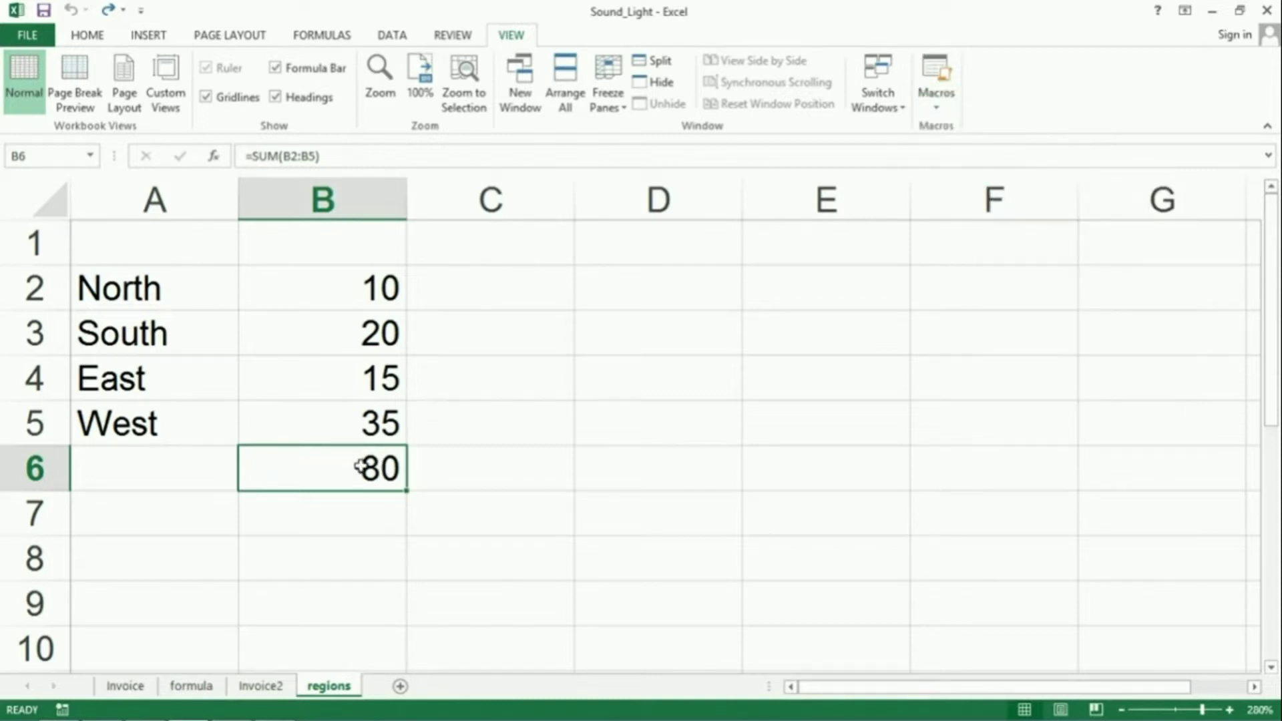
# Delete the whole formula in cell B6 so the total cell is empty.
pyautogui.press('F2')
pyautogui.press('BackSpace')
pyautogui.press('BackSpace')
pyautogui.press('BackSpace')
pyautogui.press('BackSpace')
pyautogui.press('BackSpace')
pyautogui.press('BackSpace')
pyautogui.press('BackSpace')
pyautogui.press('BackSpace')
pyautogui.press('BackSpace')
pyautogui.press('BackSpace')
pyautogui.press('BackSpace')
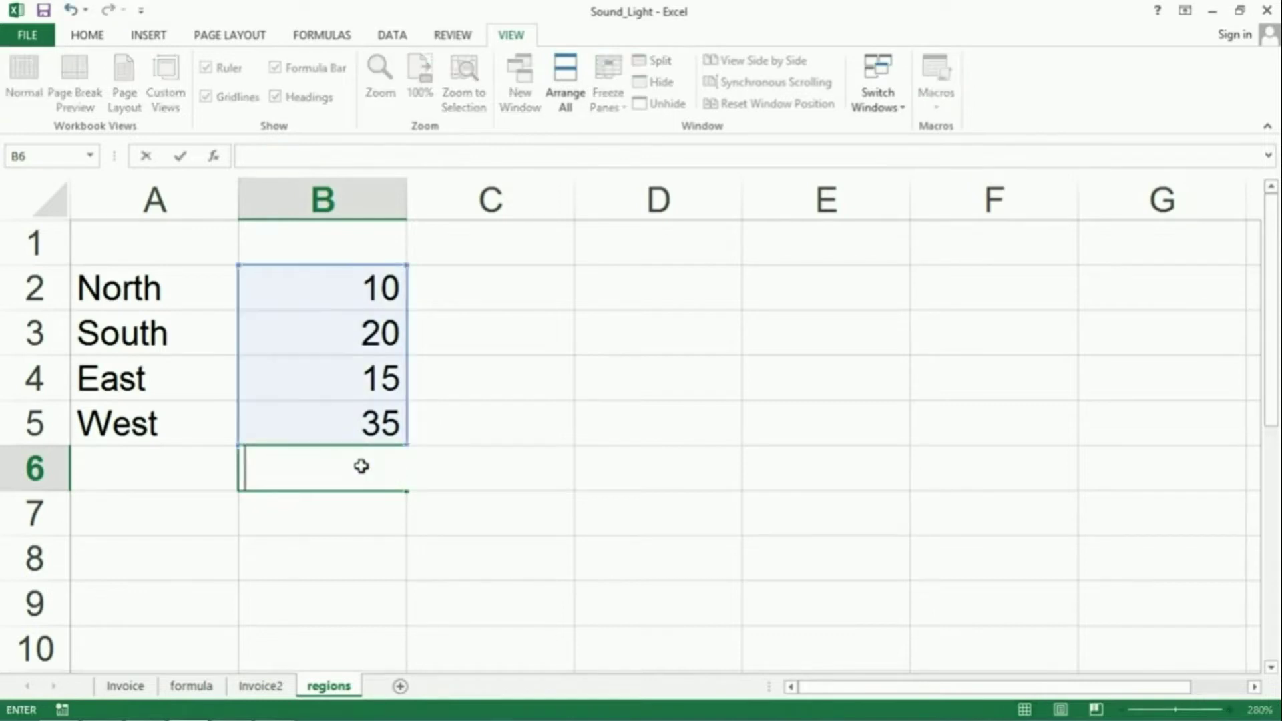
pyautogui.press('Return')
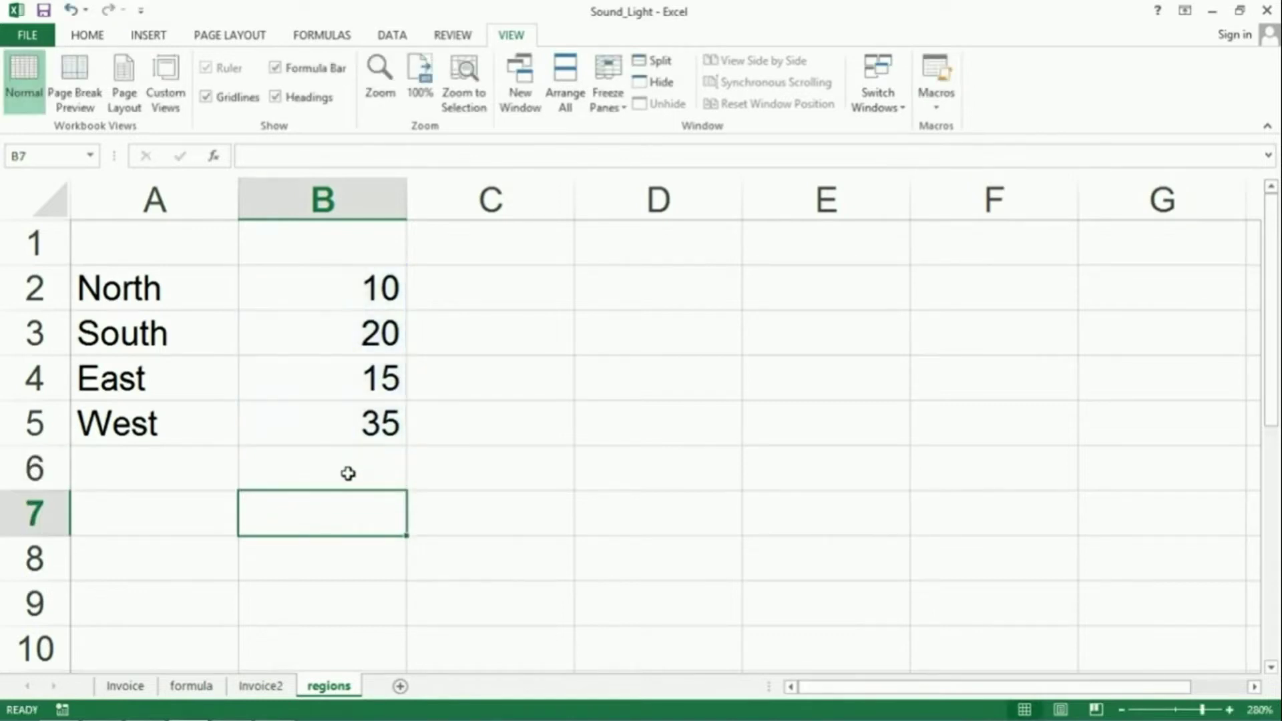
# Start recording a macro named Average_Formula with cell B6 selected, stored in This Workbook.
pyautogui.click(348, 474)
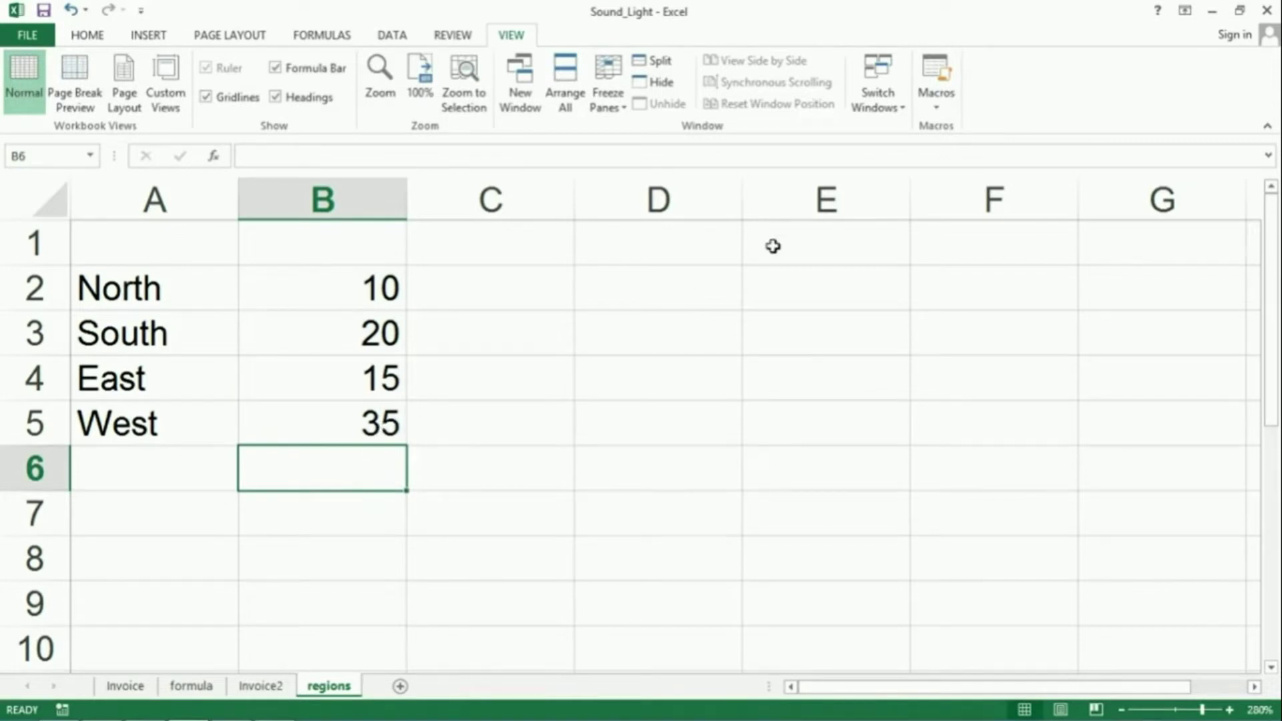
pyautogui.click(938, 107)
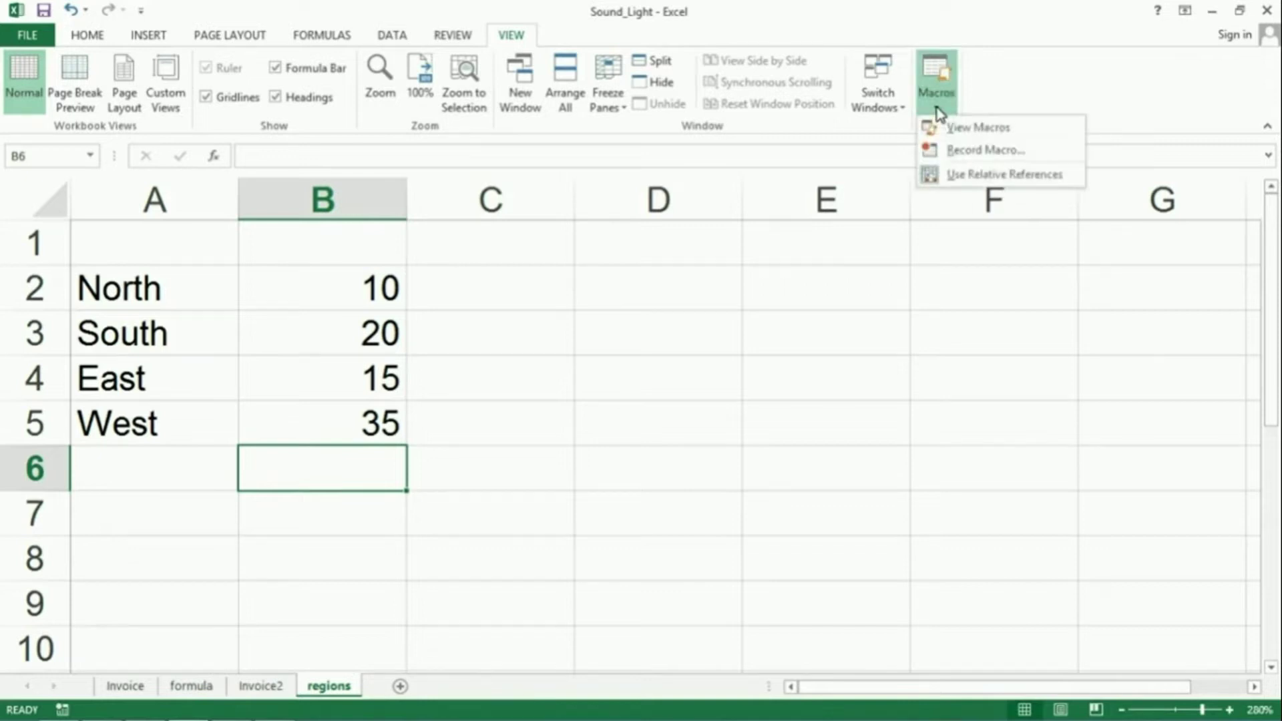
pyautogui.click(952, 151)
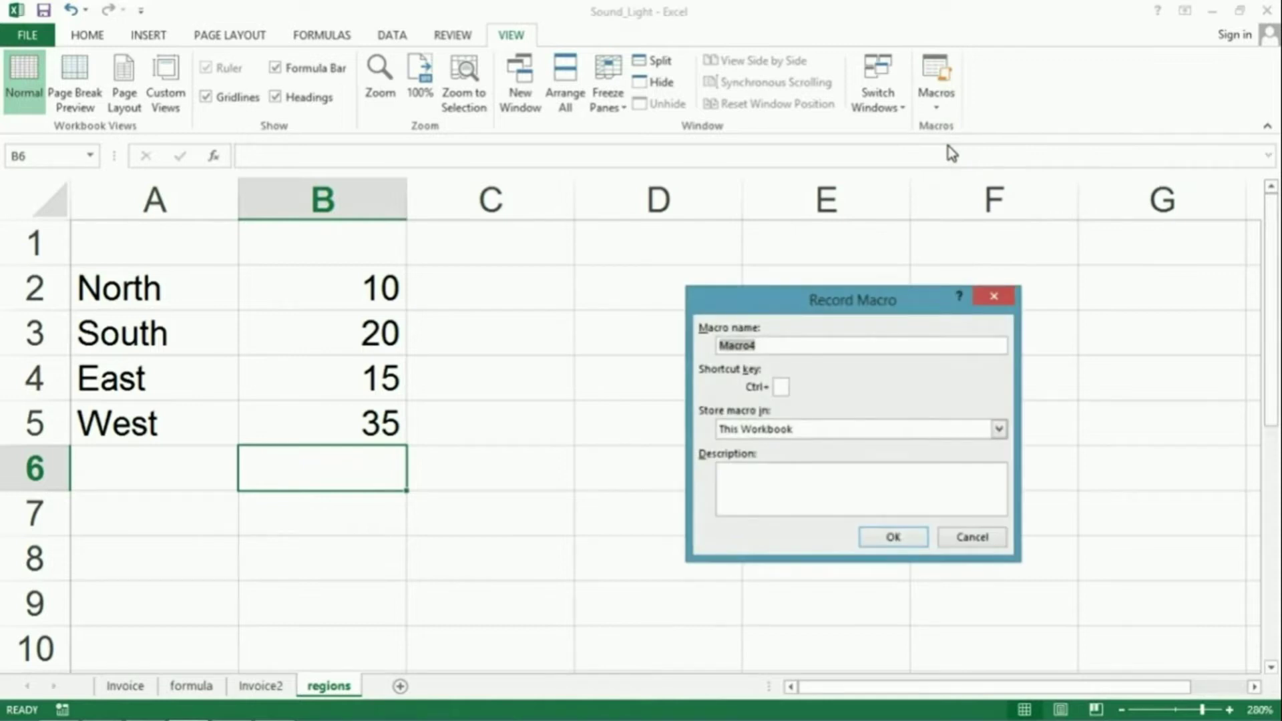
pyautogui.write('Average_Formula')
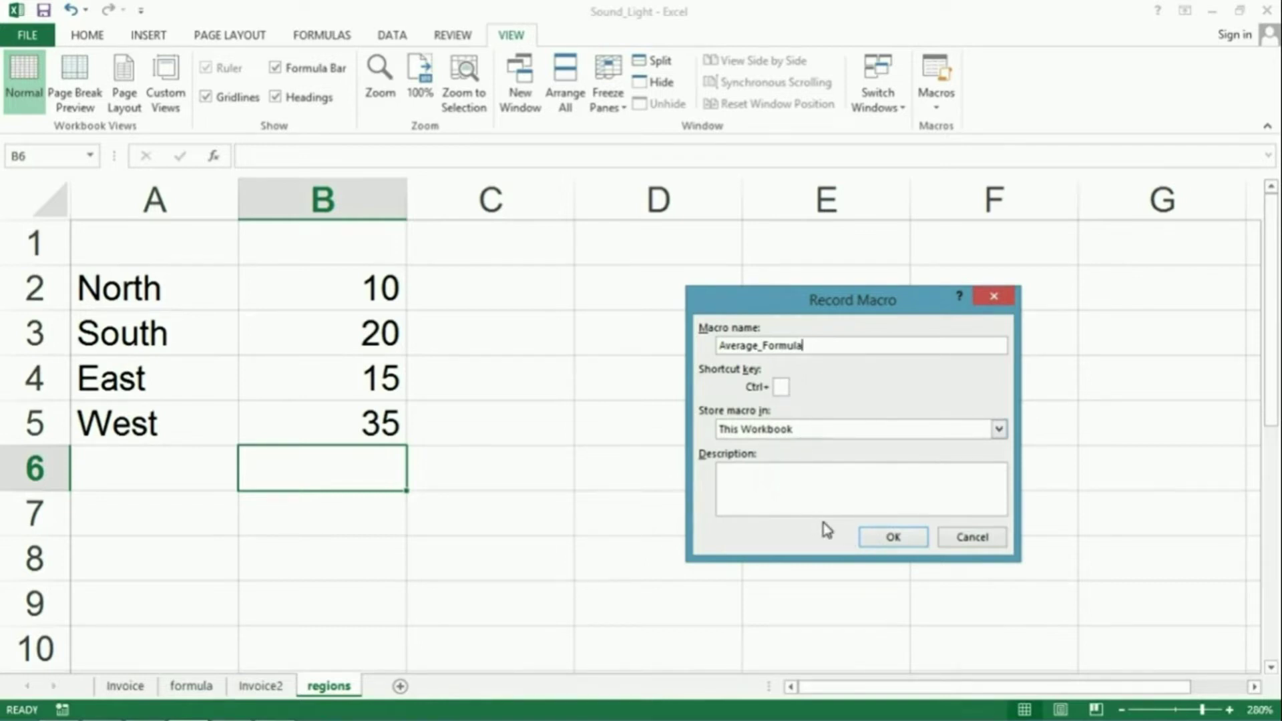
pyautogui.click(894, 538)
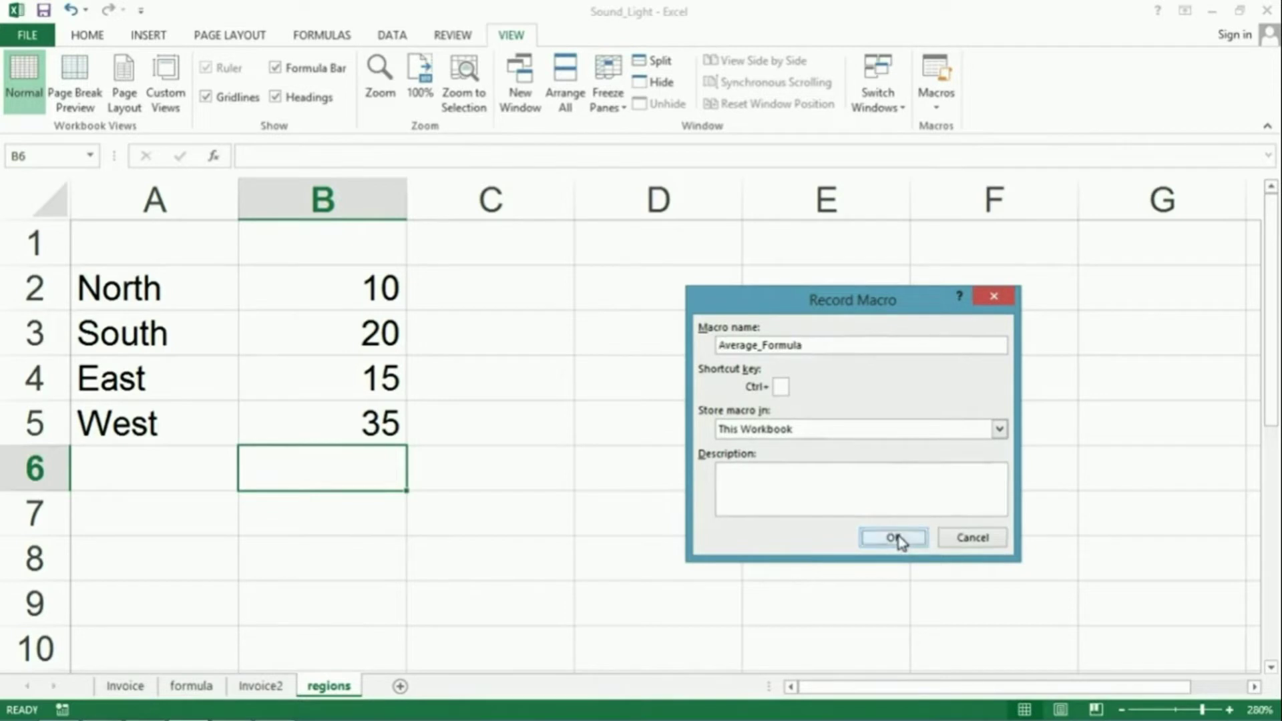
# Insert the AVERAGE function over B2:B5 in cell B6 and stop recording the macro.
pyautogui.click(214, 158)
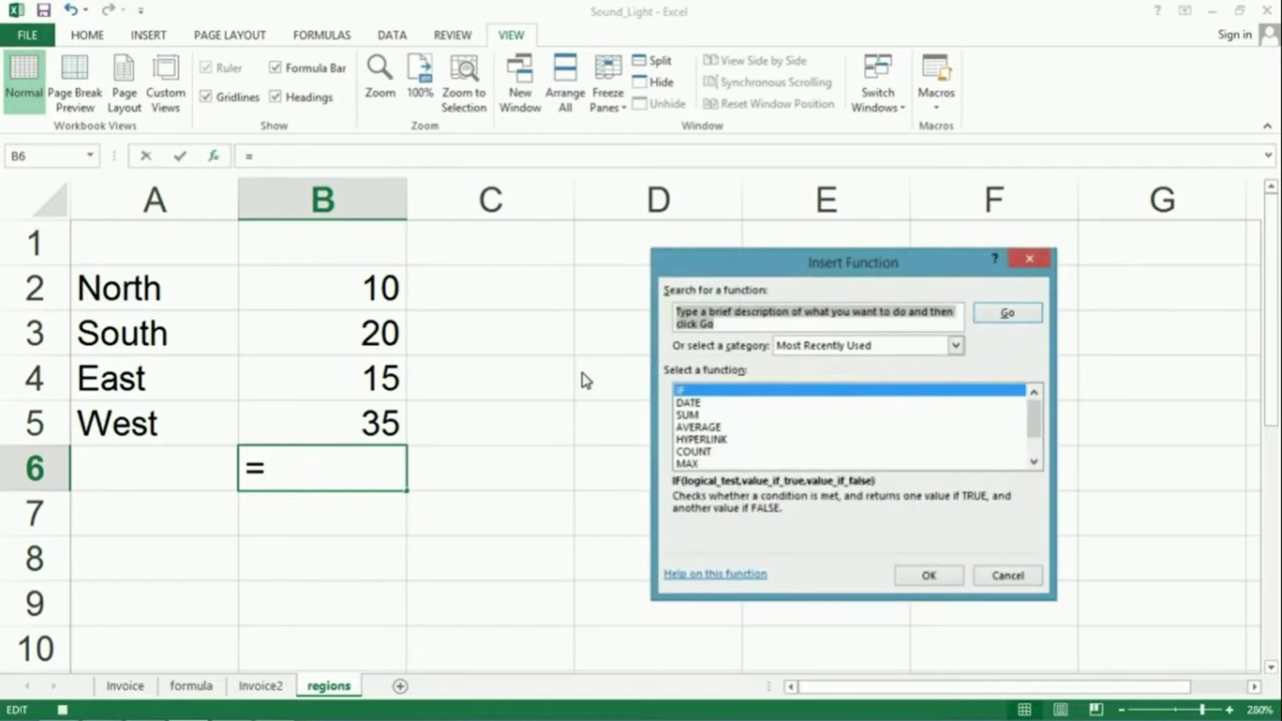
pyautogui.write('average')
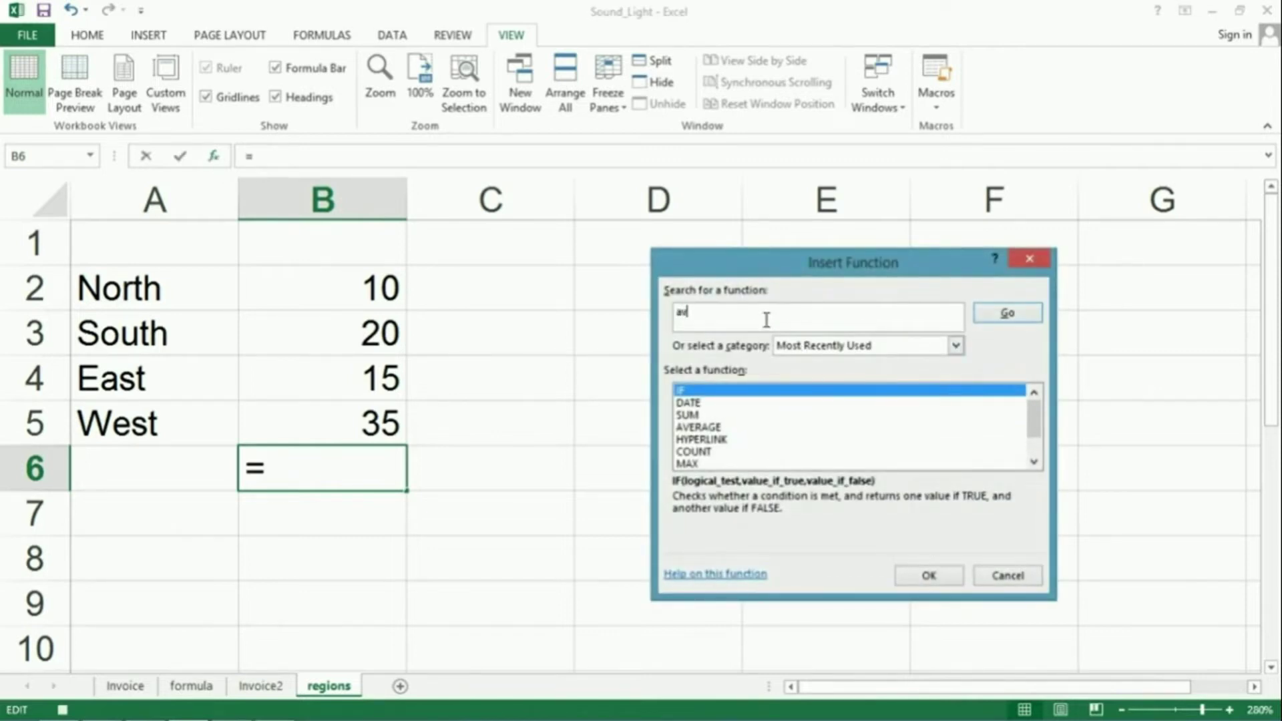
pyautogui.click(704, 431)
pyautogui.doubleClick(705, 431)
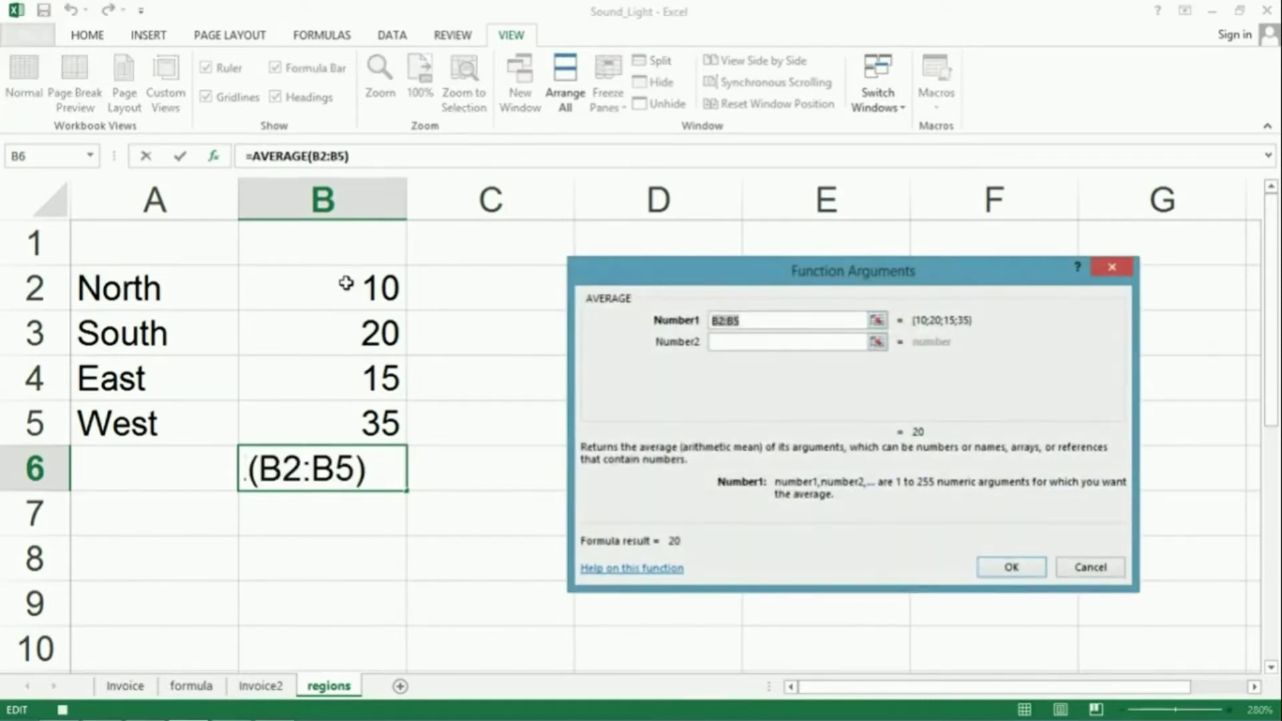
pyautogui.moveTo(345, 284); pyautogui.dragTo(351, 407)
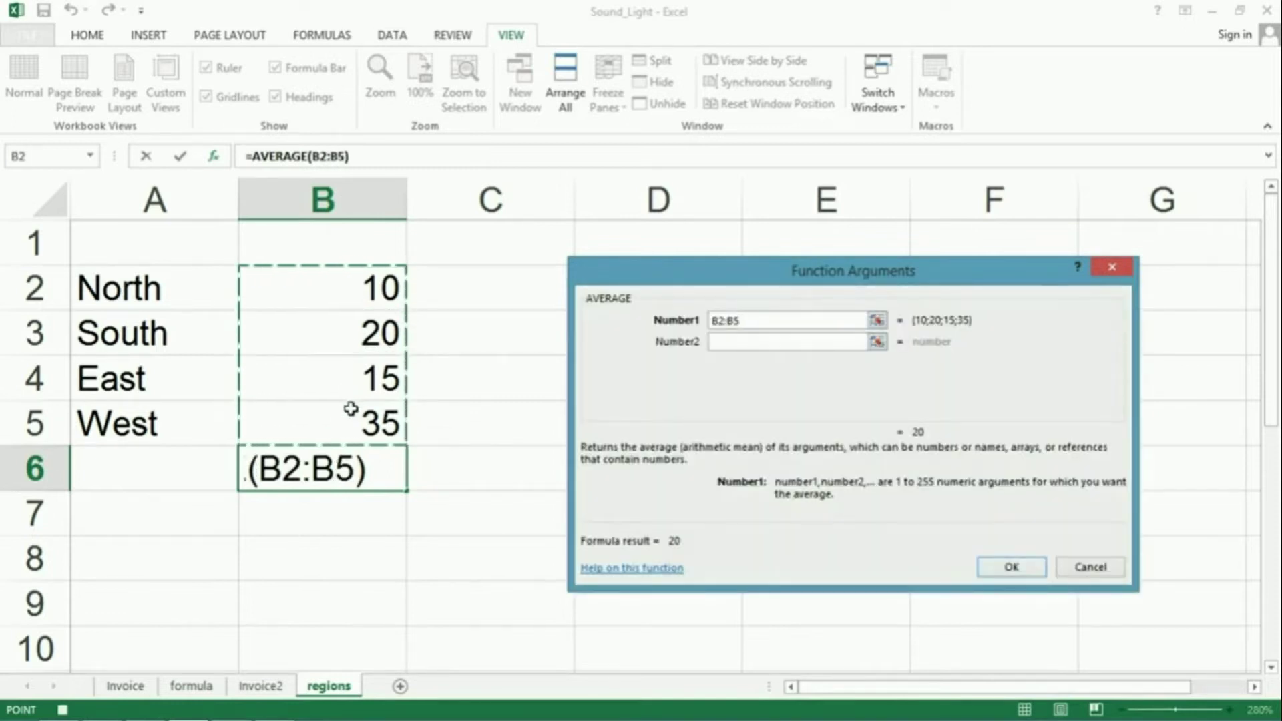
pyautogui.press('Return')
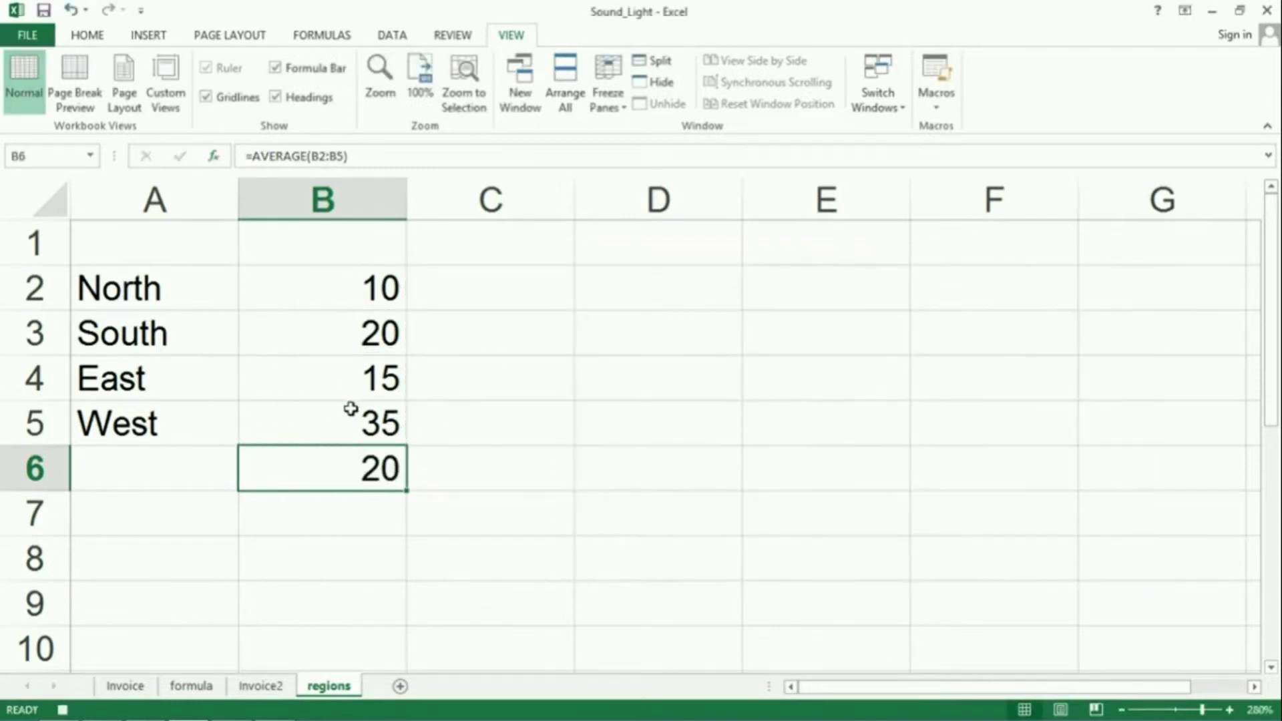
pyautogui.click(939, 113)
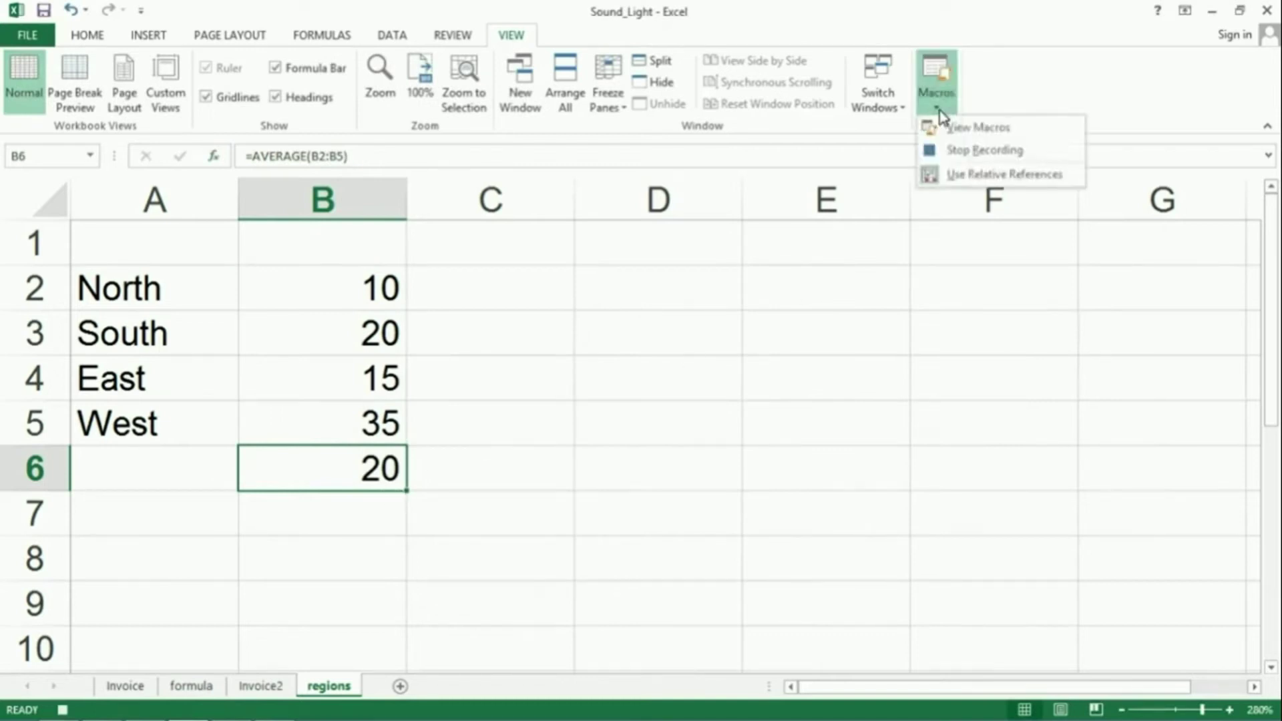
pyautogui.click(953, 151)
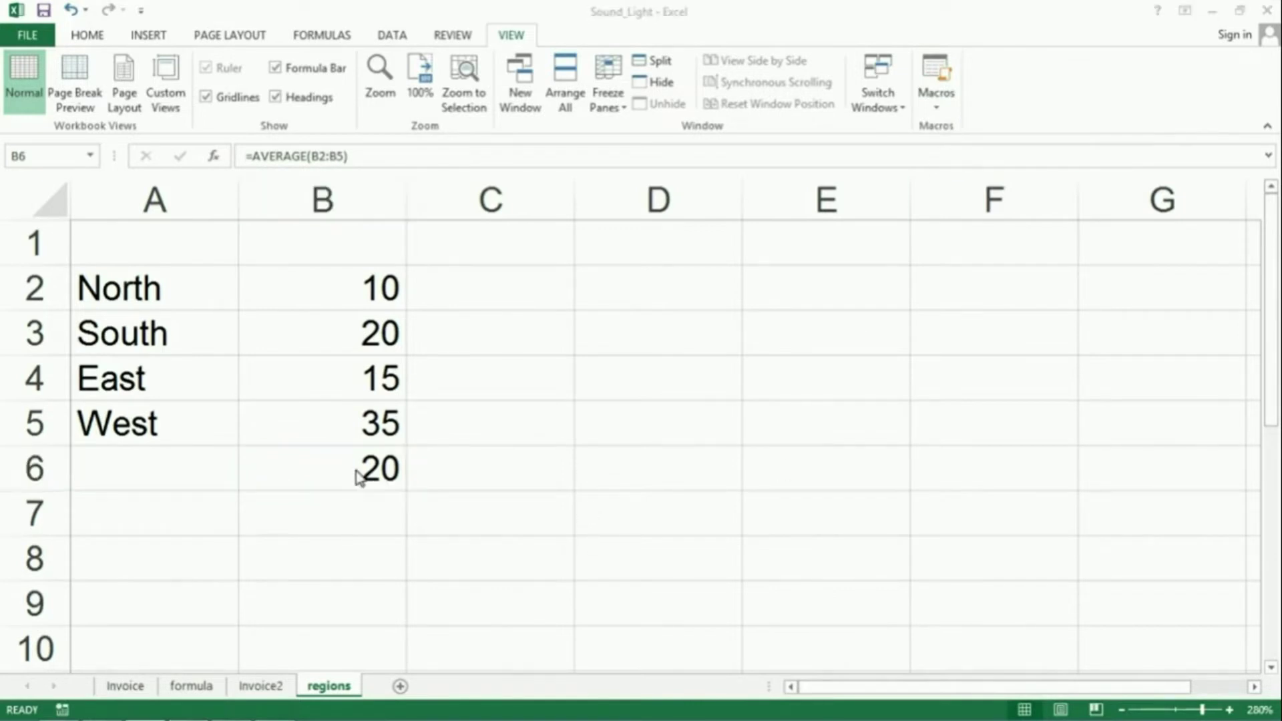
# Delete the AVERAGE formula recorded in cell B6.
pyautogui.click(359, 477)
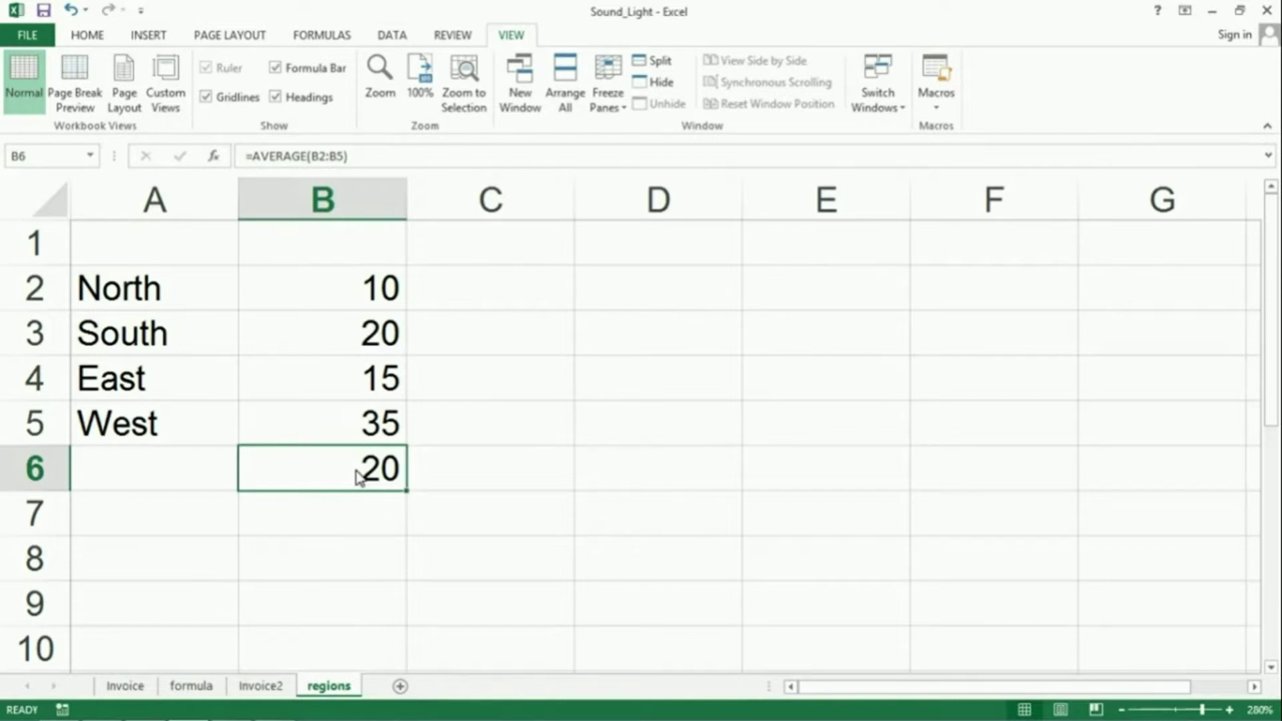
pyautogui.press('BackSpace')
pyautogui.press('Return')
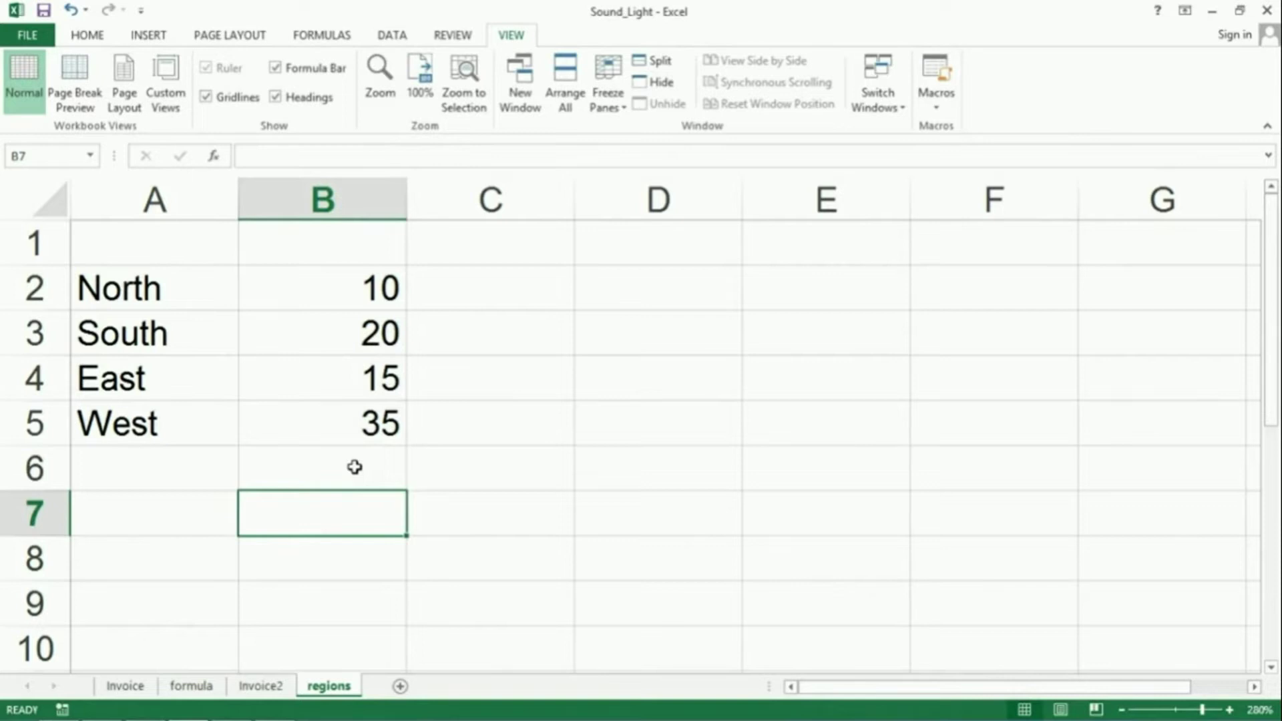
# Test the Average_Formula macro in cell B6 and clear the average it inserts.
pyautogui.click(354, 468)
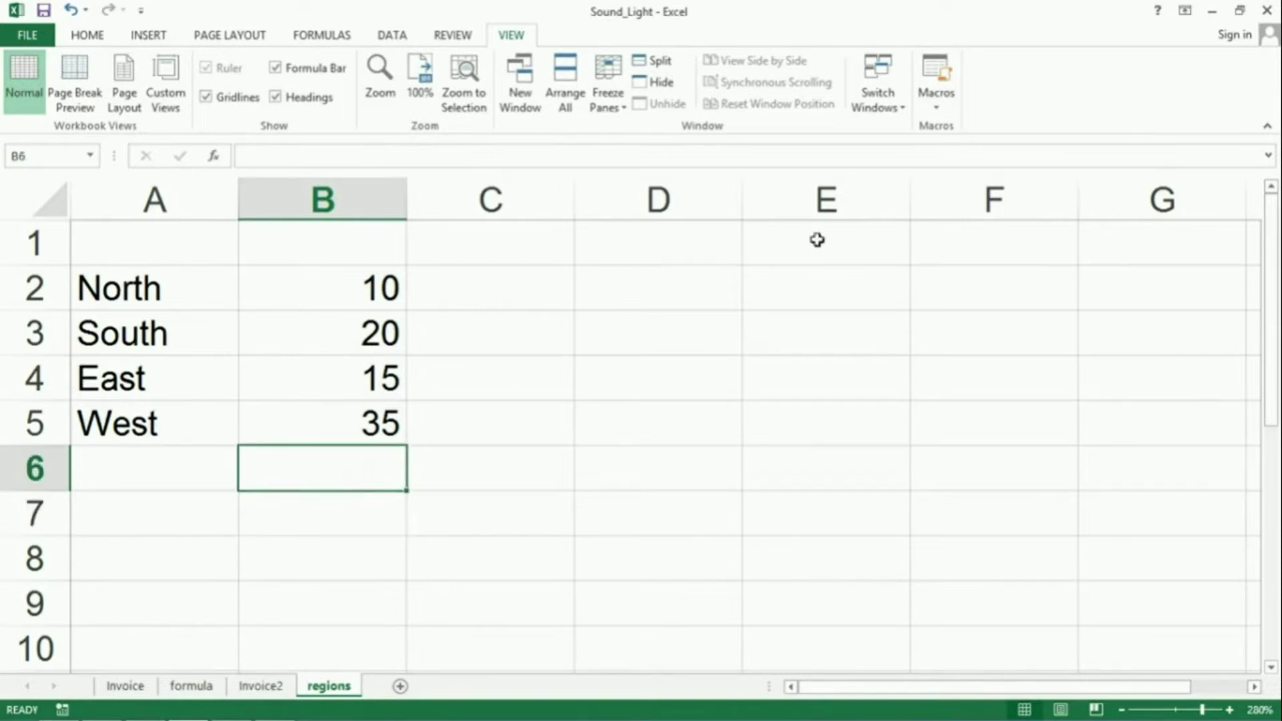
pyautogui.click(935, 101)
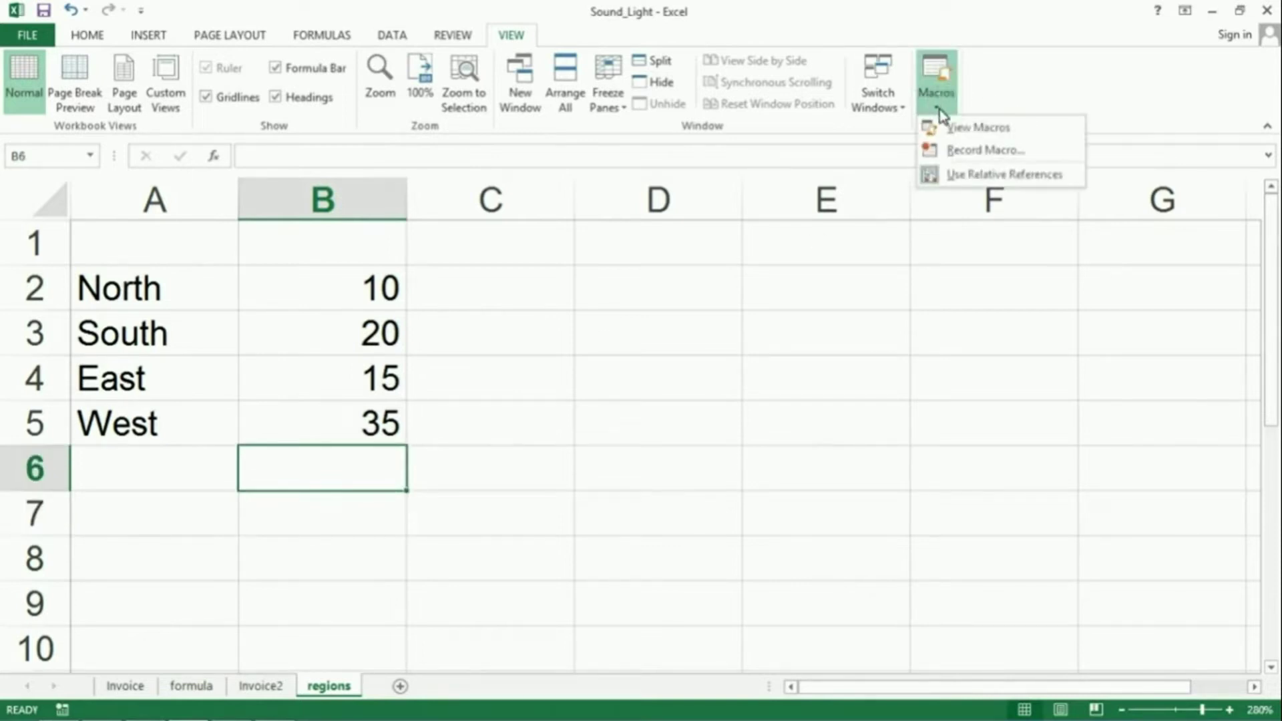
pyautogui.click(954, 128)
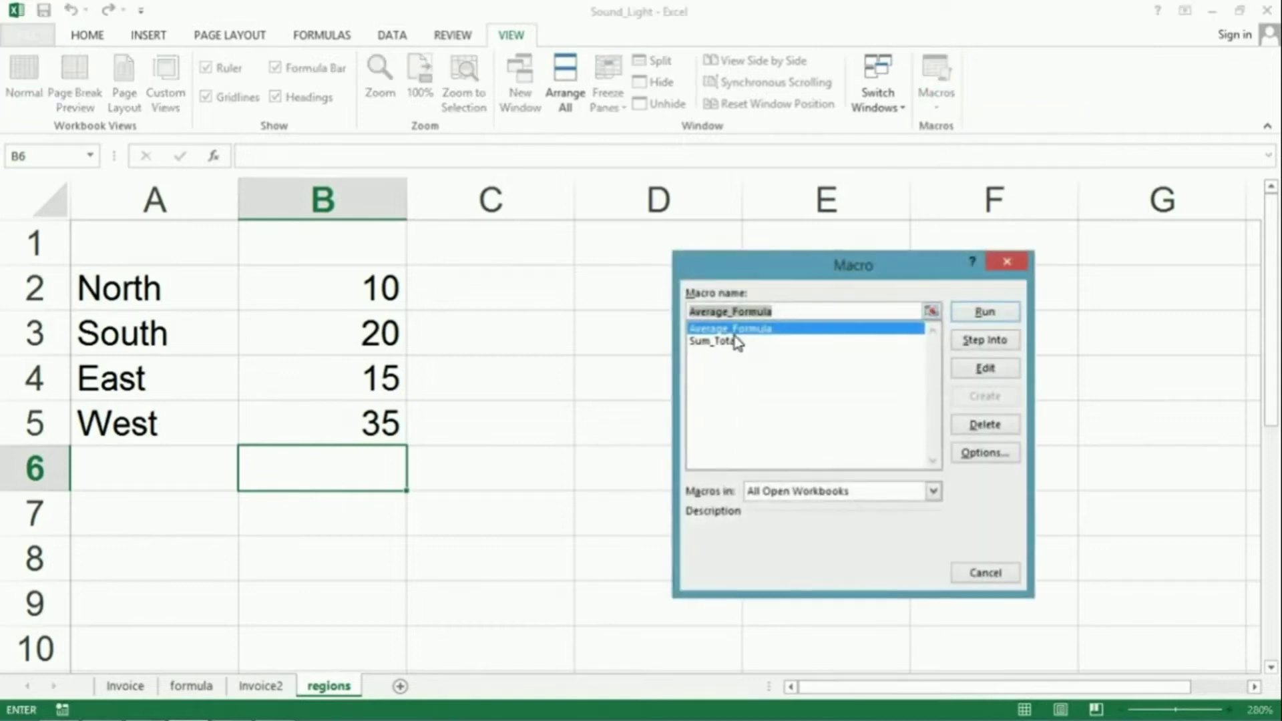
pyautogui.click(978, 312)
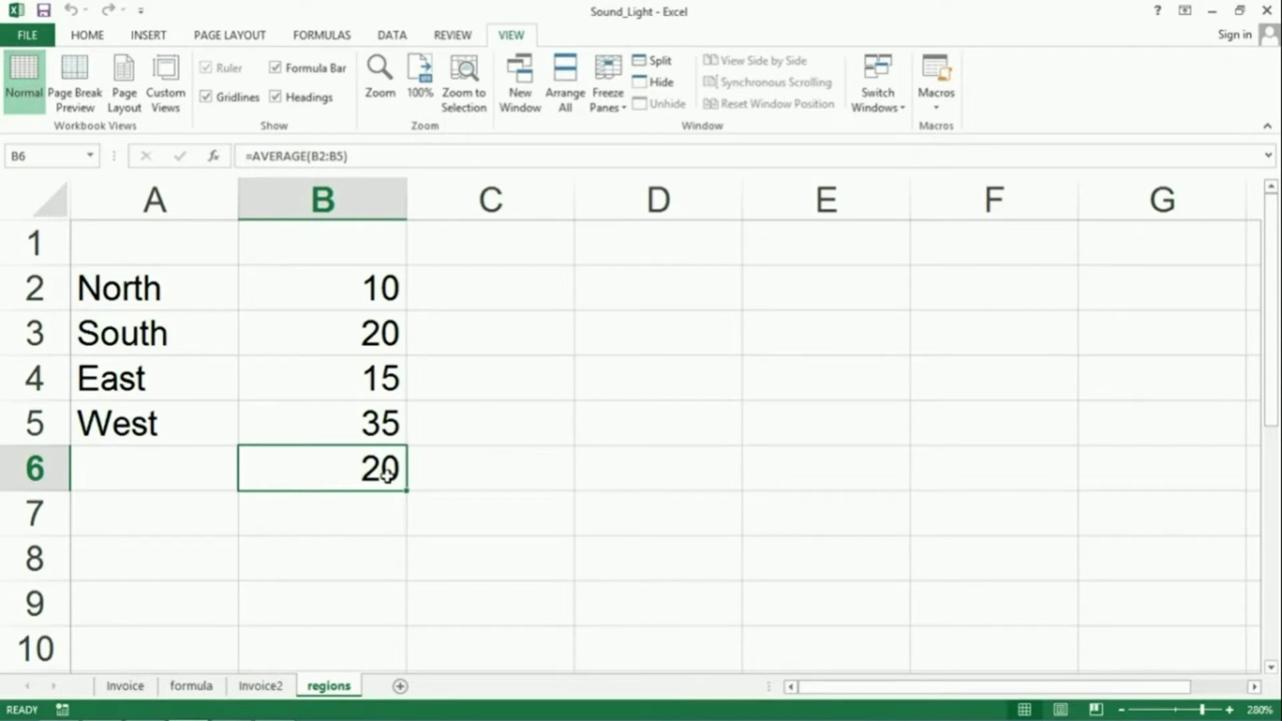
pyautogui.press('BackSpace')
pyautogui.press('Return')
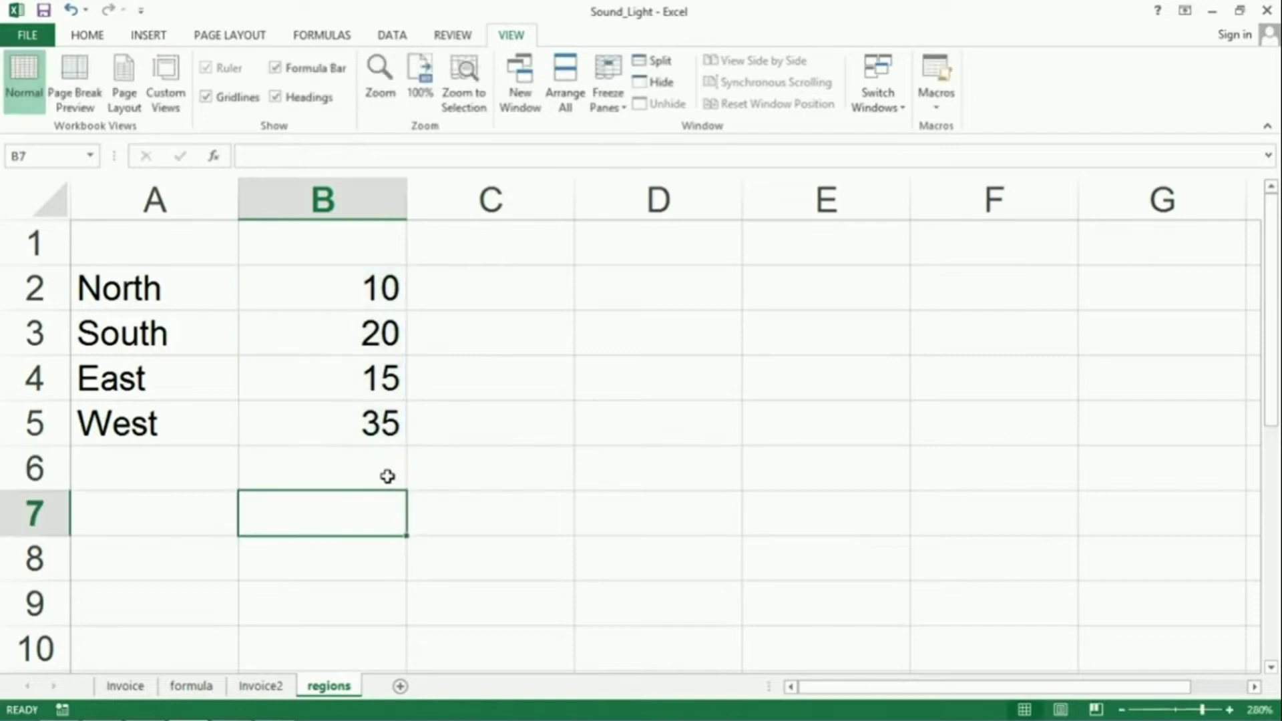
# Test the Average_Formula macro in cell C6 and clear the contents of that cell.
pyautogui.click(508, 472)
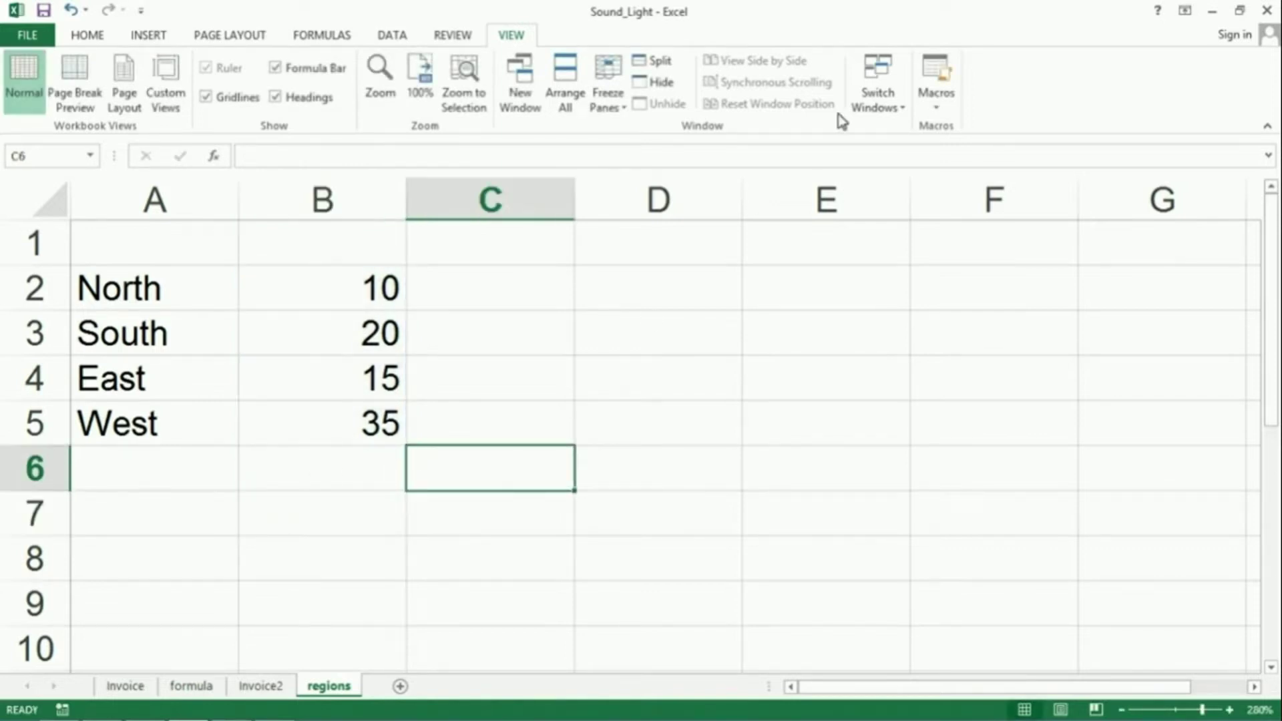
pyautogui.click(943, 102)
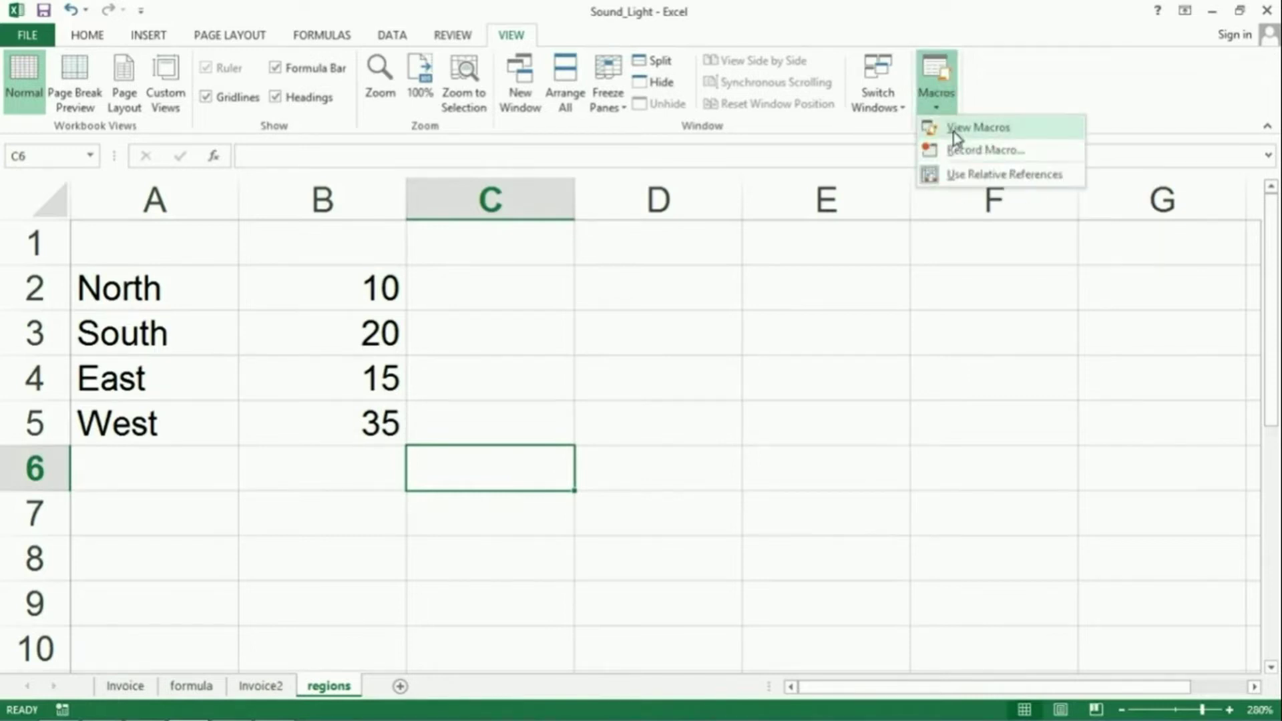
pyautogui.click(962, 129)
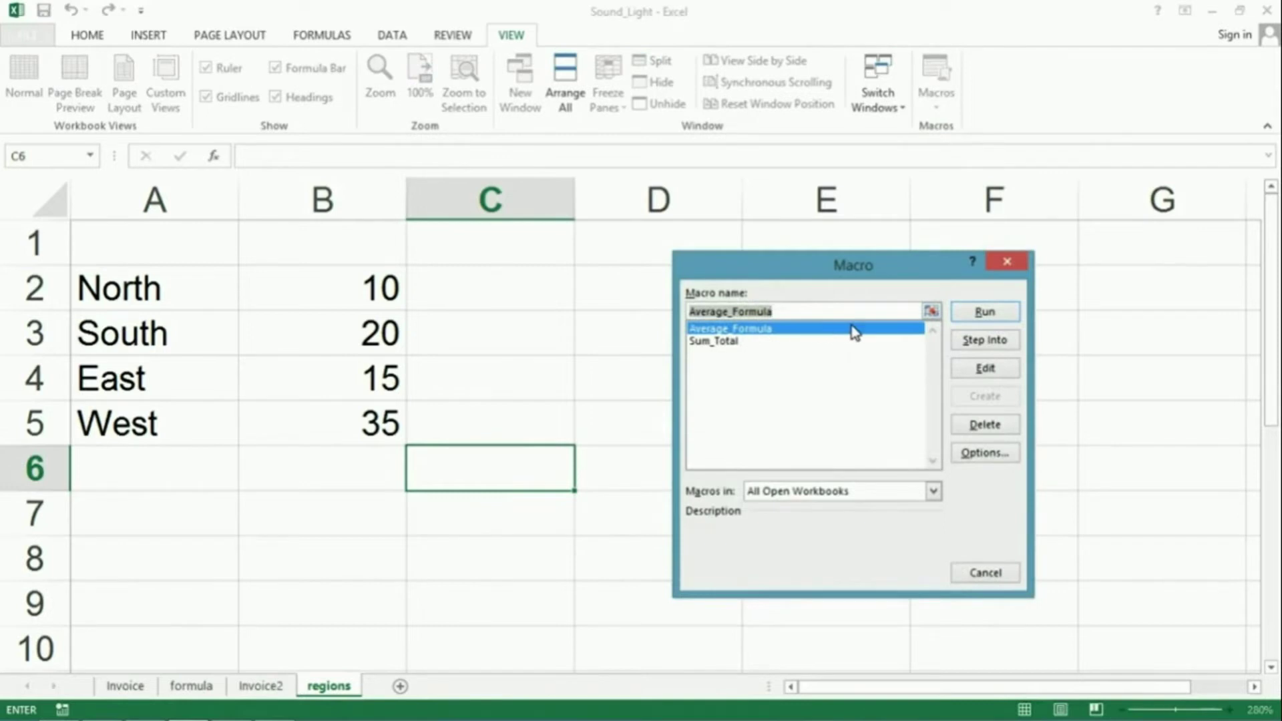
pyautogui.click(981, 313)
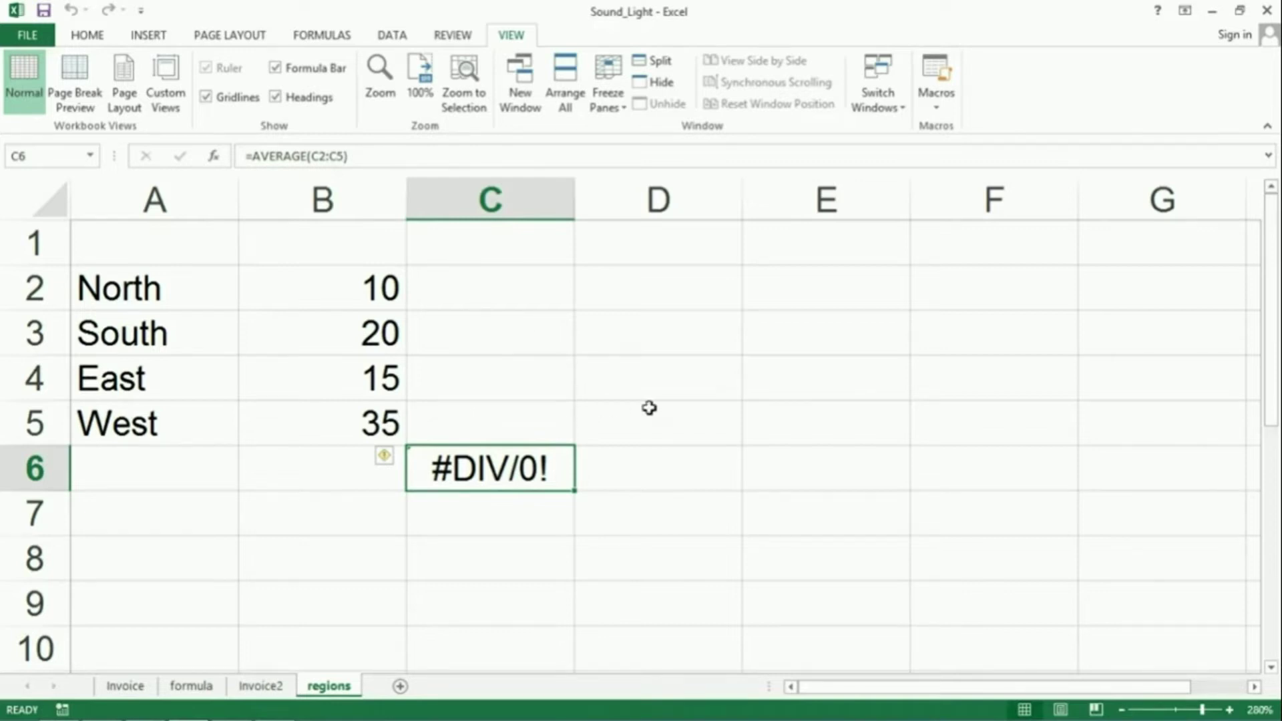
pyautogui.rightClick(516, 471)
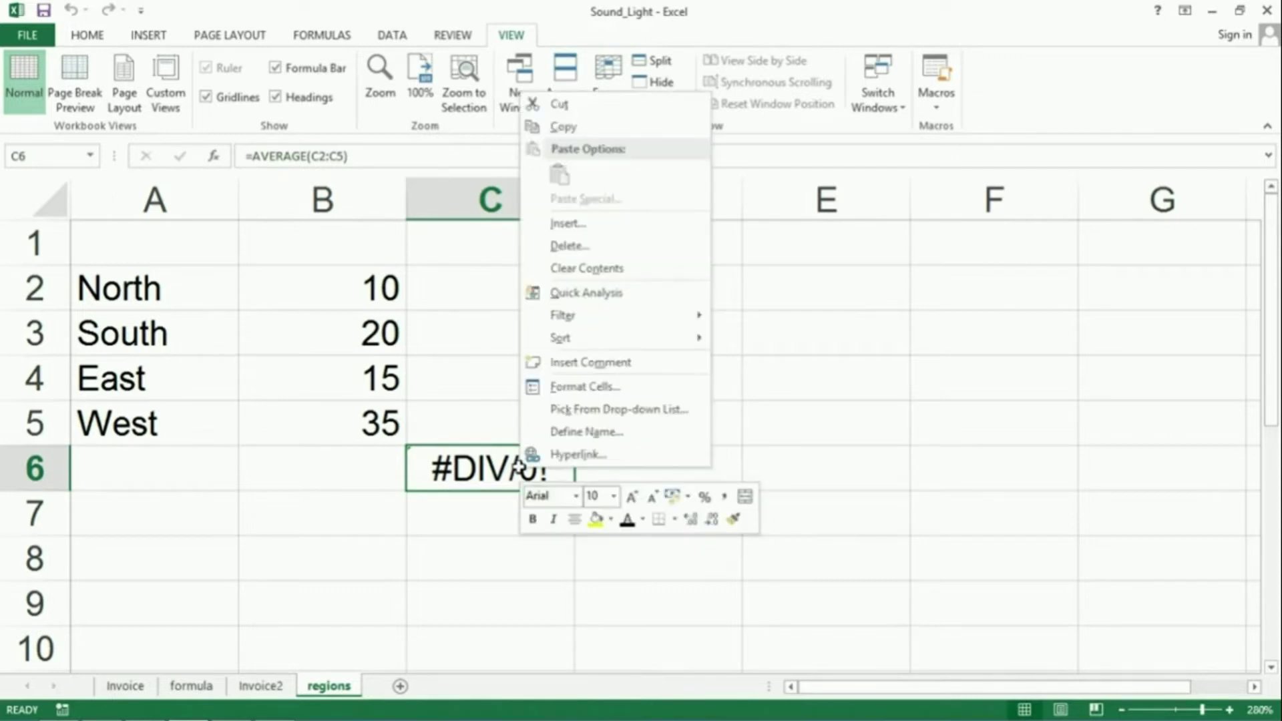
pyautogui.click(569, 268)
# Select cell B6 and toggle the Use Relative References option for macro recording.
pyautogui.click(315, 475)
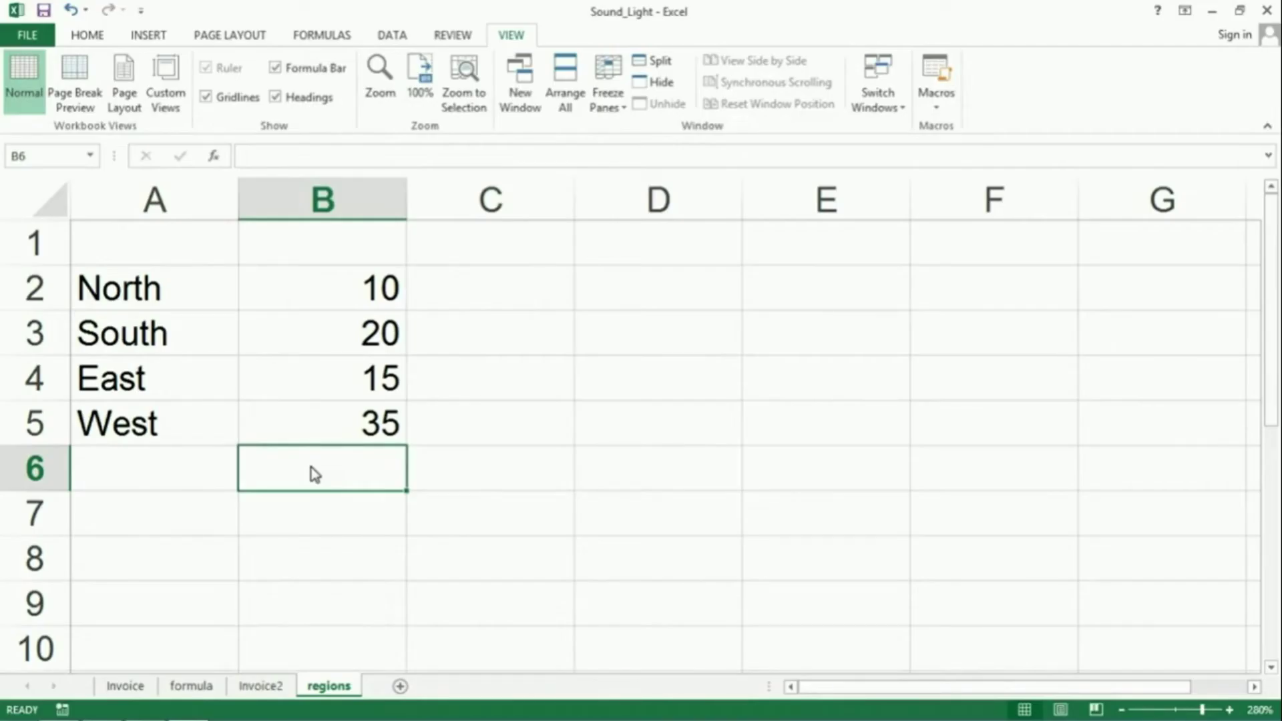
pyautogui.click(938, 113)
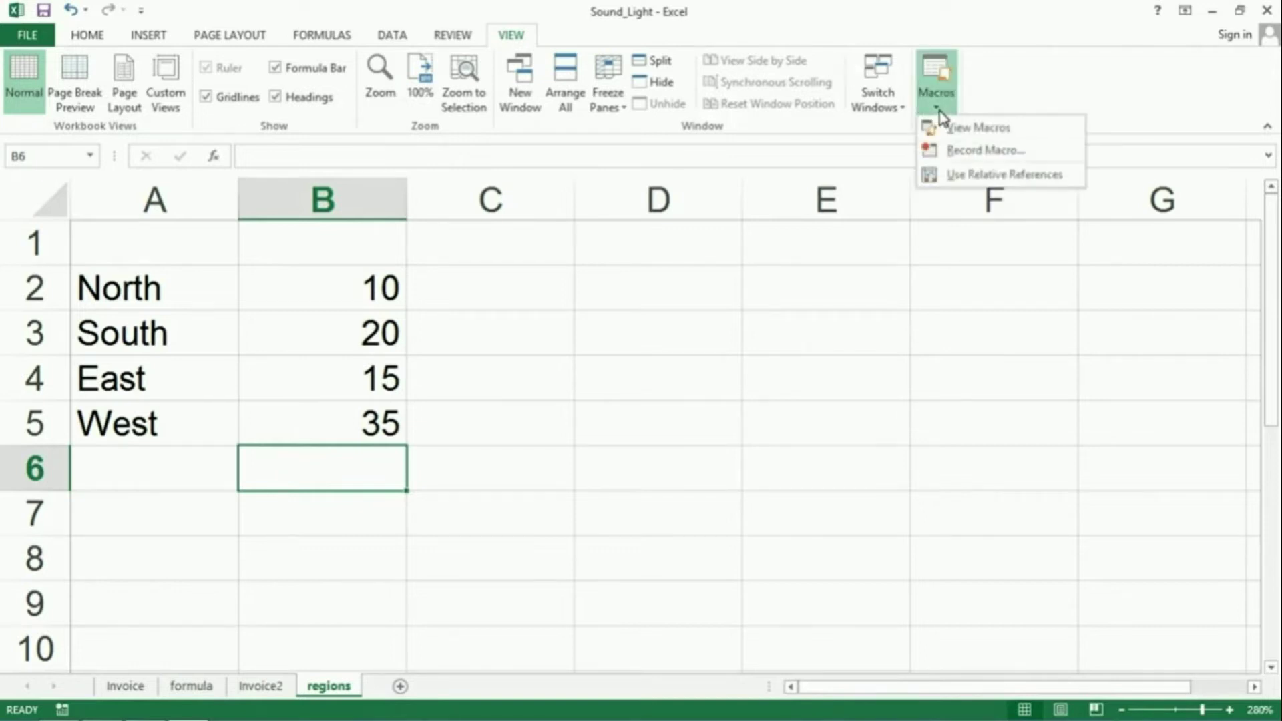
pyautogui.click(960, 176)
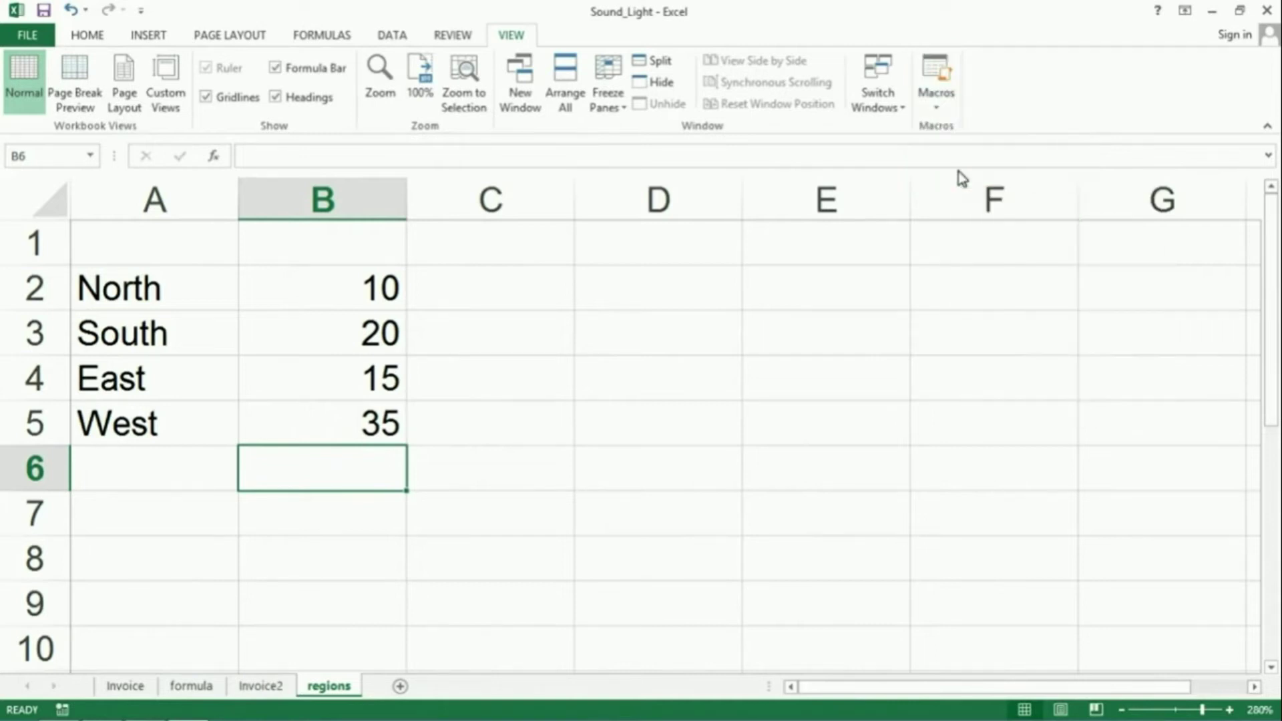
# Start recording a new macro named Average_Macro, stored in This Workbook.
pyautogui.click(939, 111)
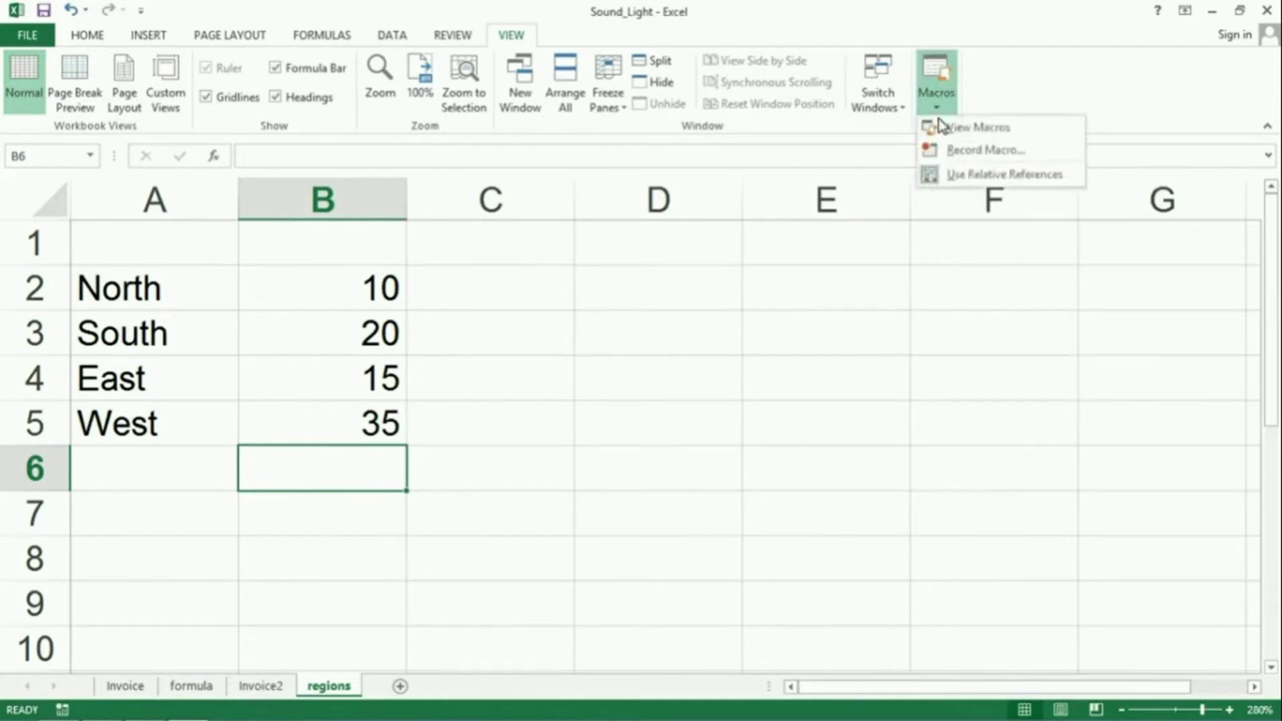
pyautogui.click(949, 151)
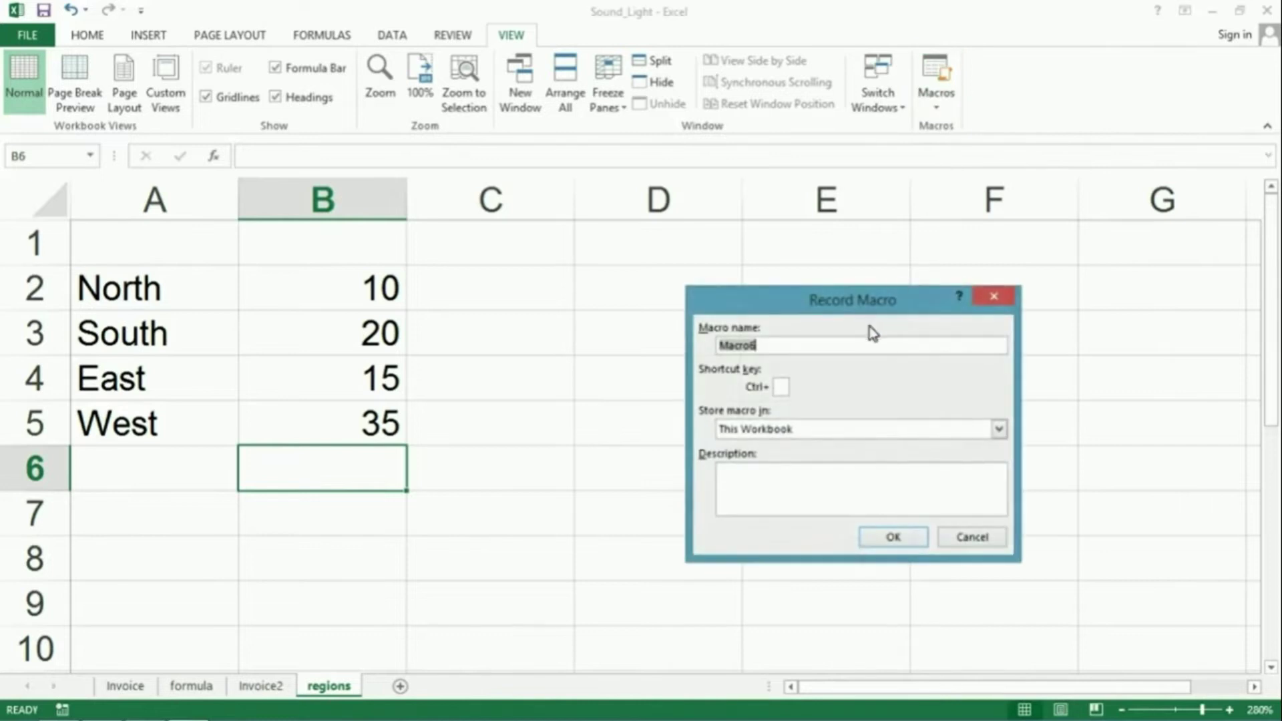
pyautogui.write('Average_Macro')
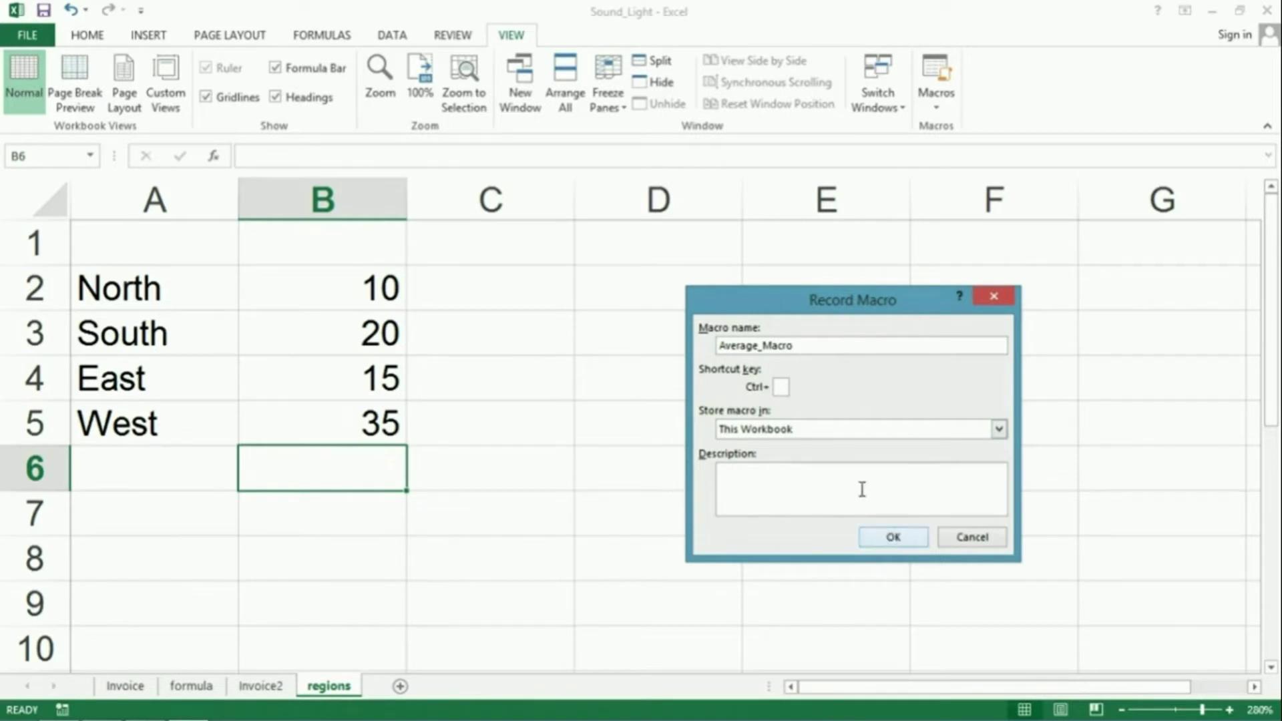
pyautogui.click(887, 538)
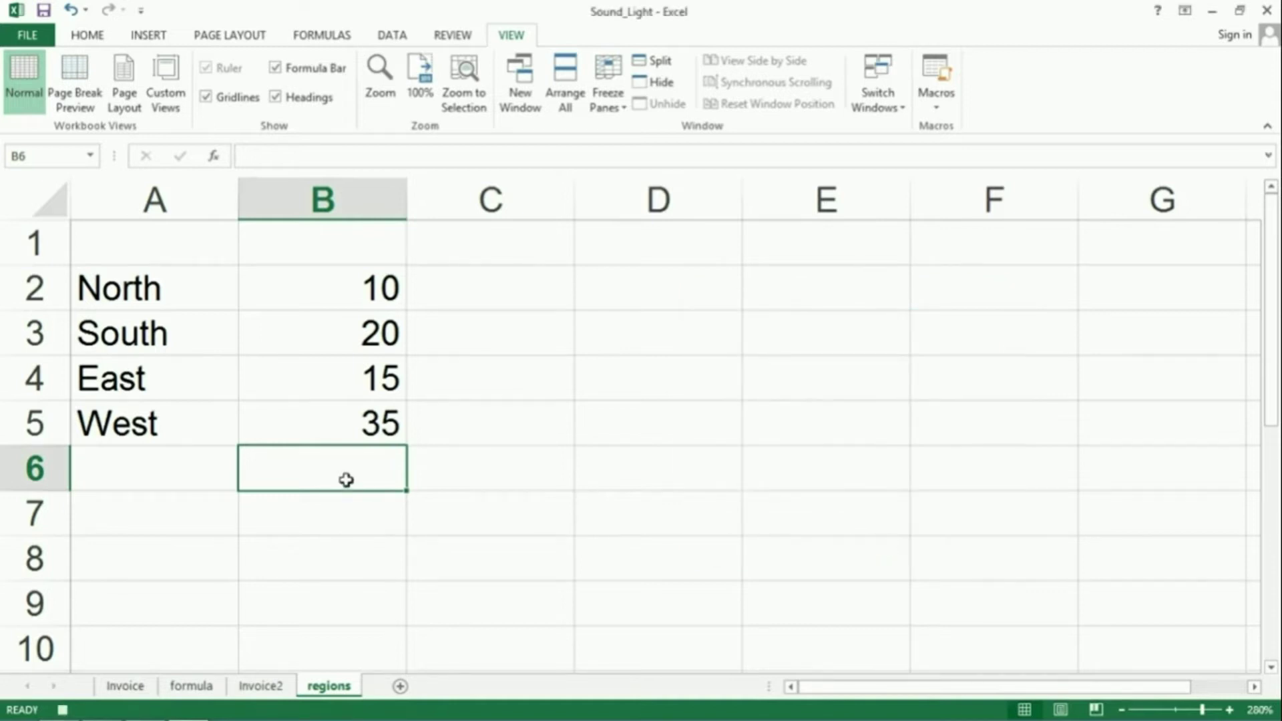
# Insert the AVERAGE function over the region values B2:B5 in cell B6 for the Average_Macro recording.
pyautogui.click(214, 160)
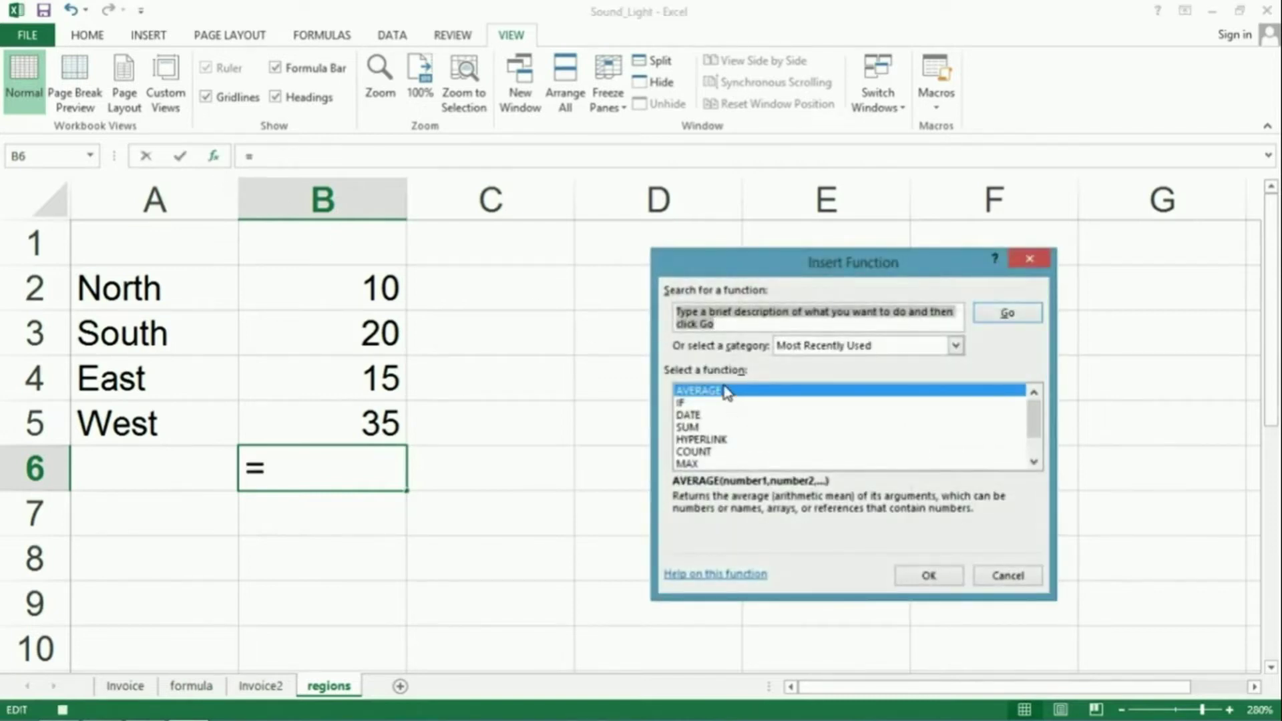
pyautogui.click(930, 574)
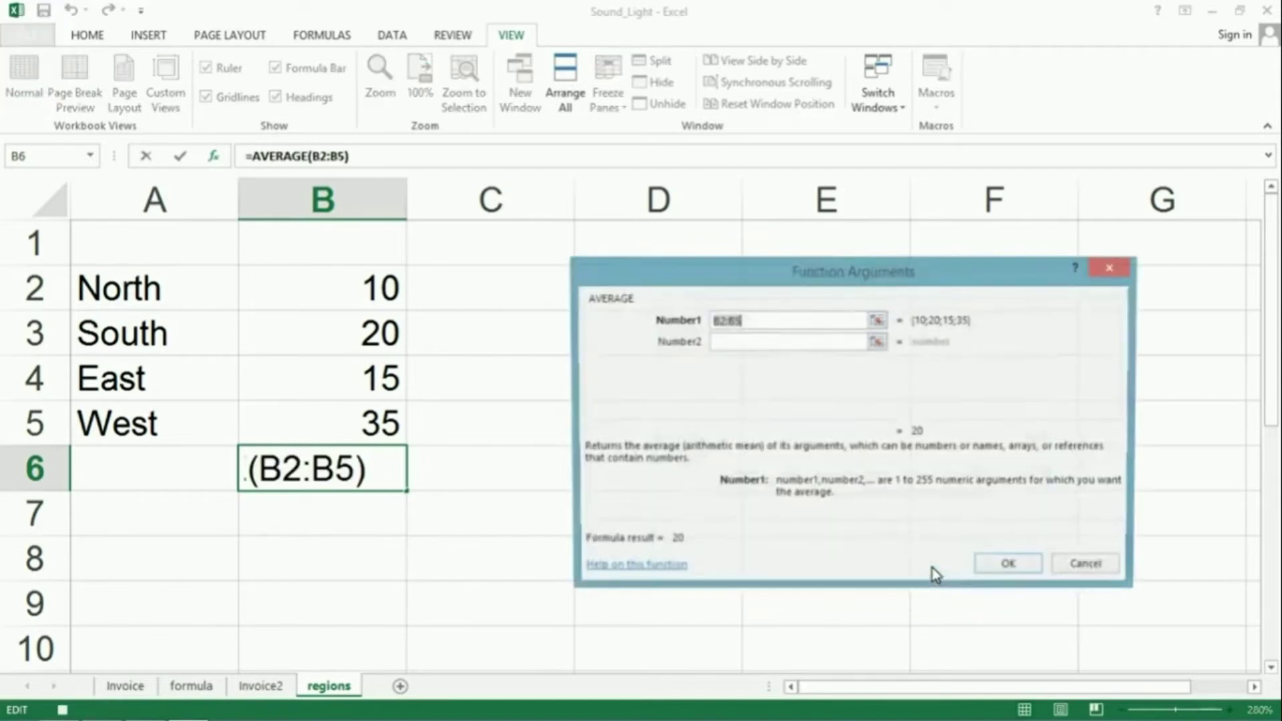
pyautogui.moveTo(350, 288); pyautogui.dragTo(360, 422)
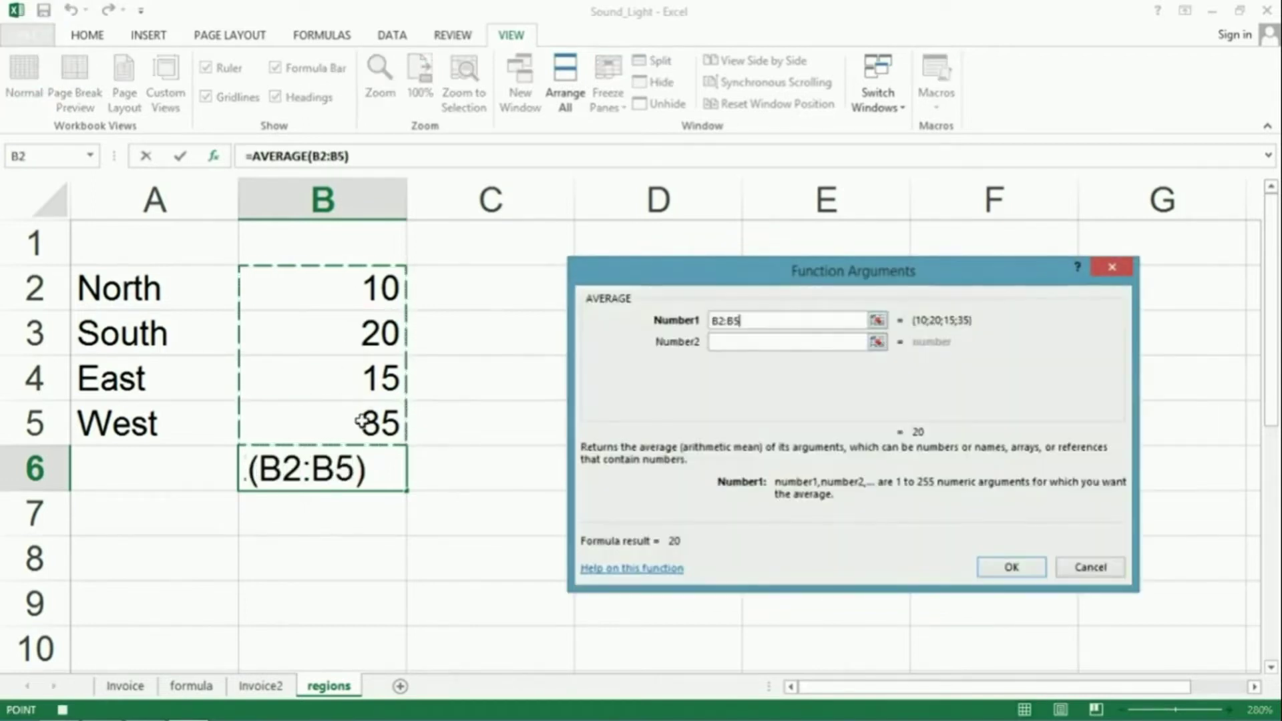
pyautogui.press('Return')
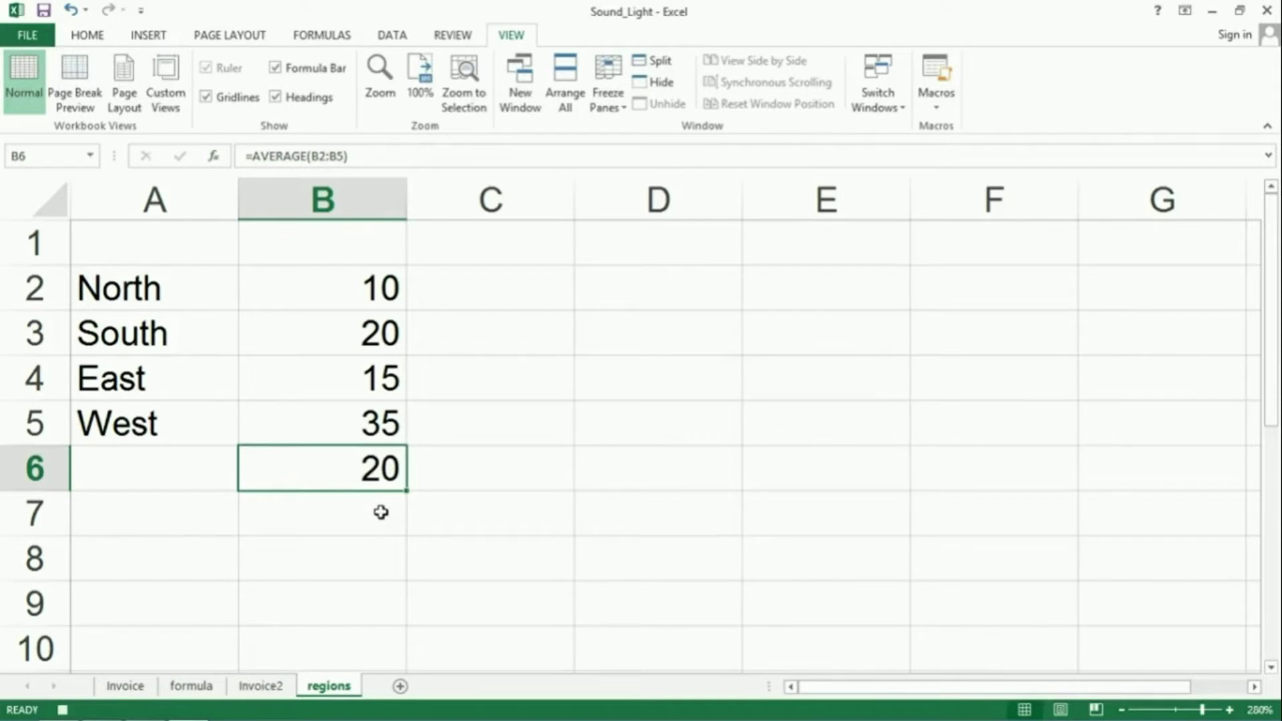
# Stop the Average_Macro recording and clear the average formula from cell B6.
pyautogui.click(948, 107)
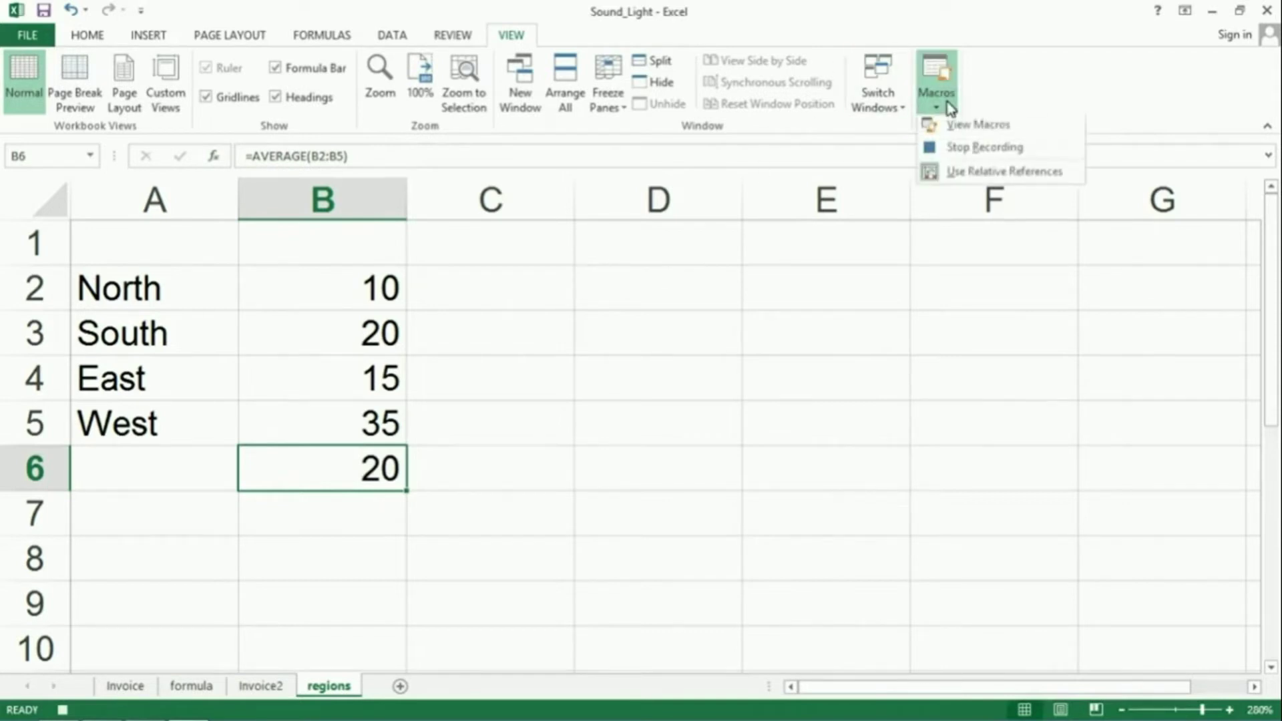
pyautogui.click(958, 151)
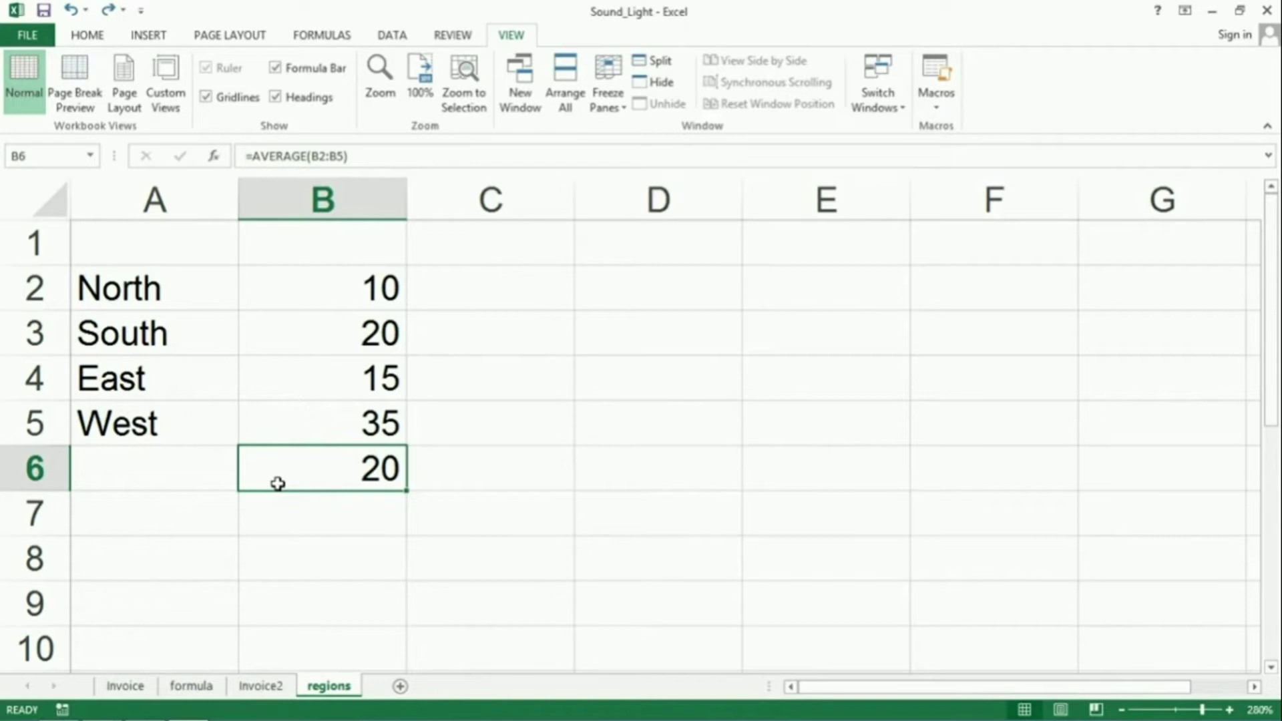
pyautogui.press('BackSpace')
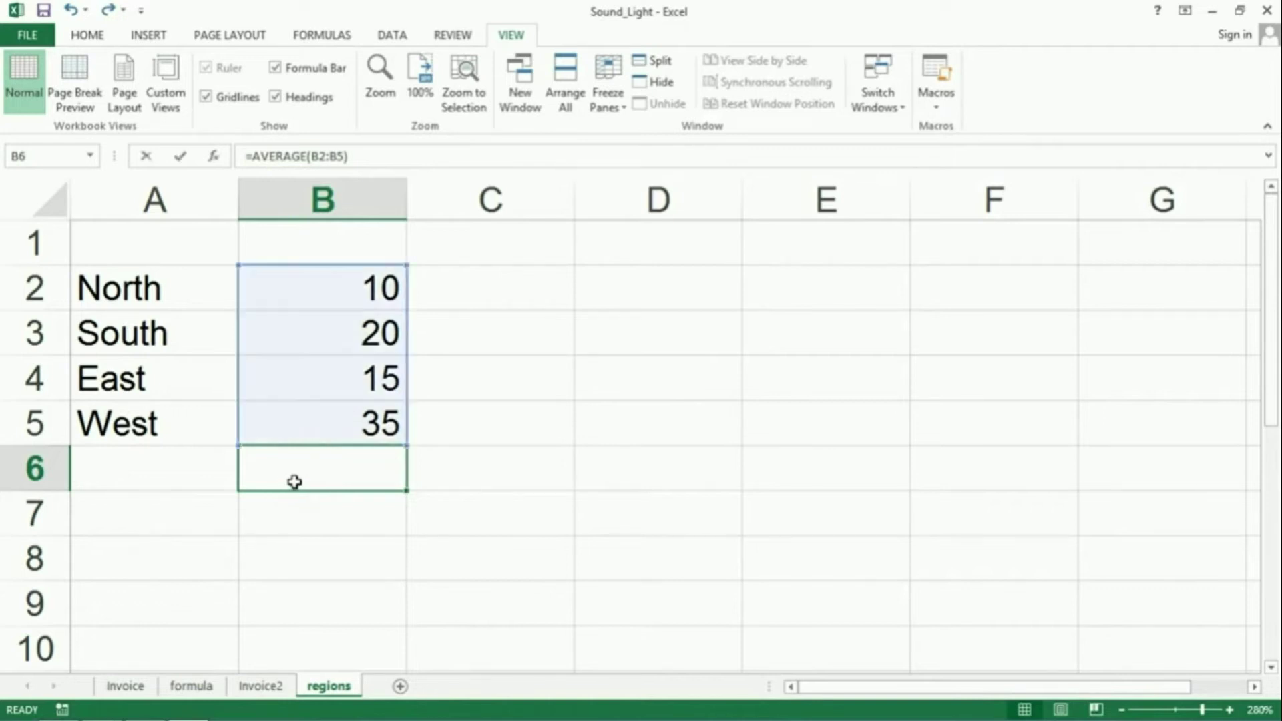
pyautogui.press('Return')
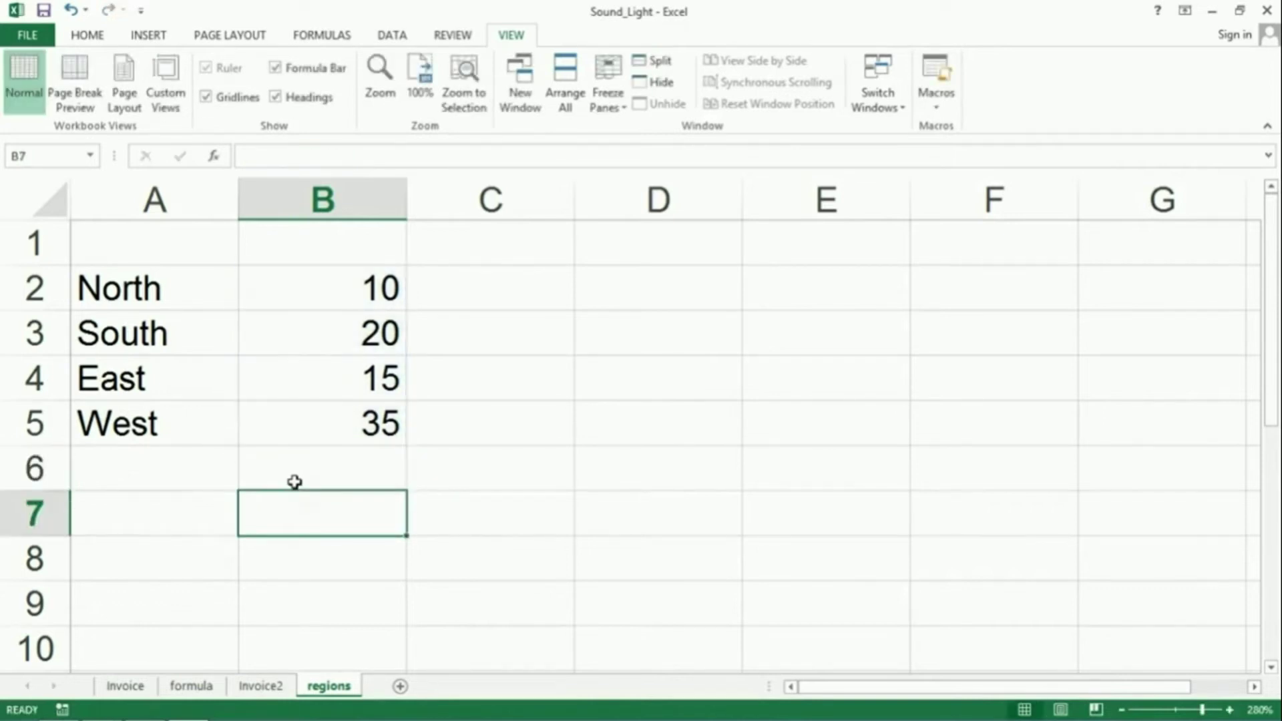
# Test the Average_Macro macro in cell B6 and clear the contents of that cell.
pyautogui.click(330, 472)
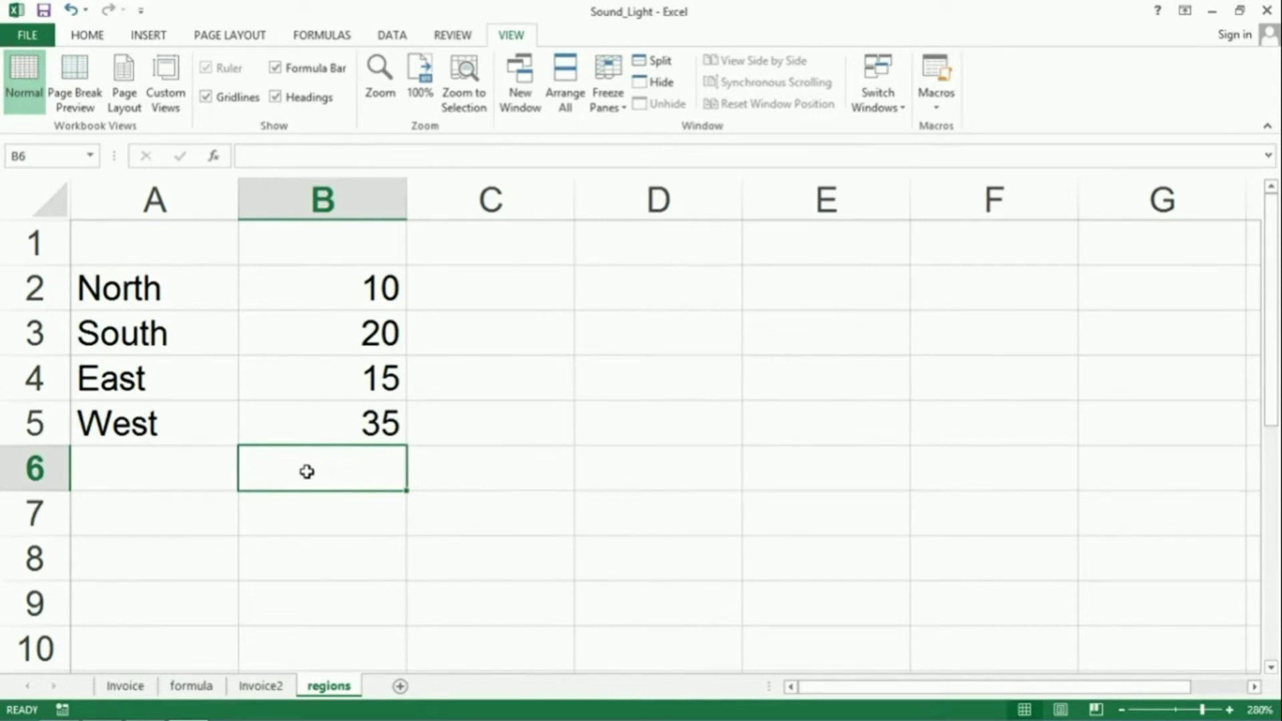
pyautogui.click(938, 110)
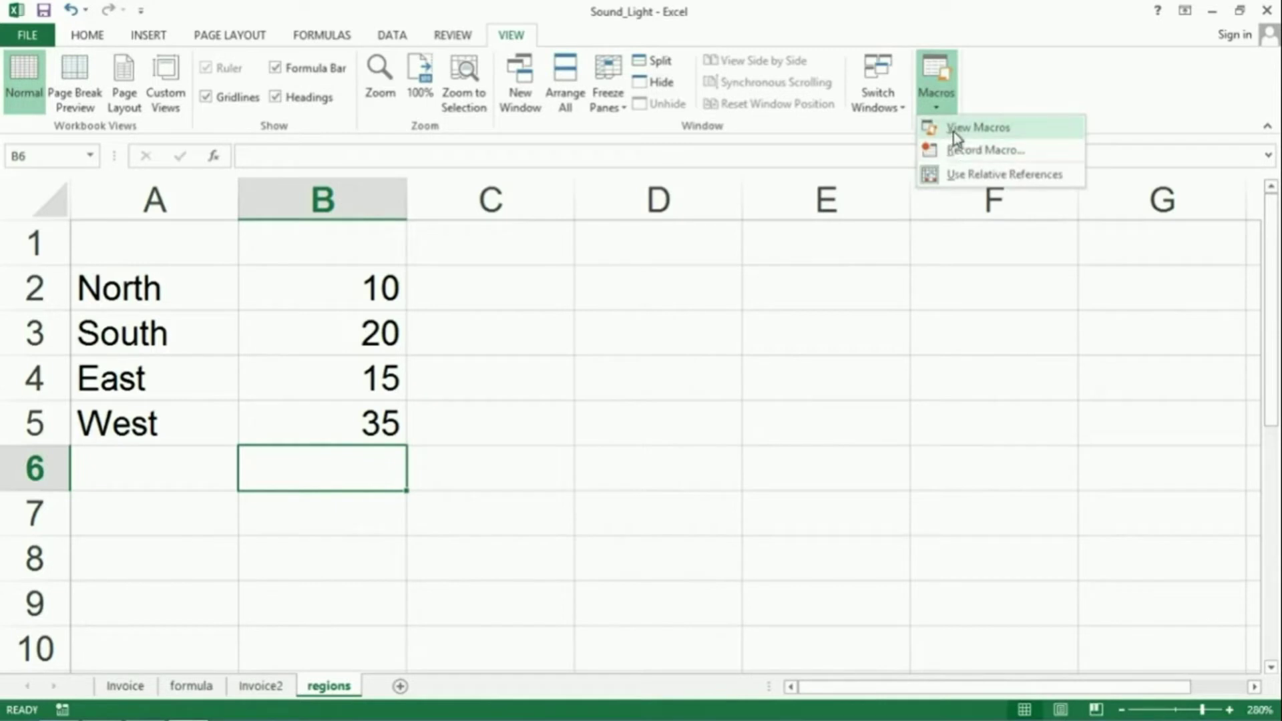
pyautogui.click(953, 131)
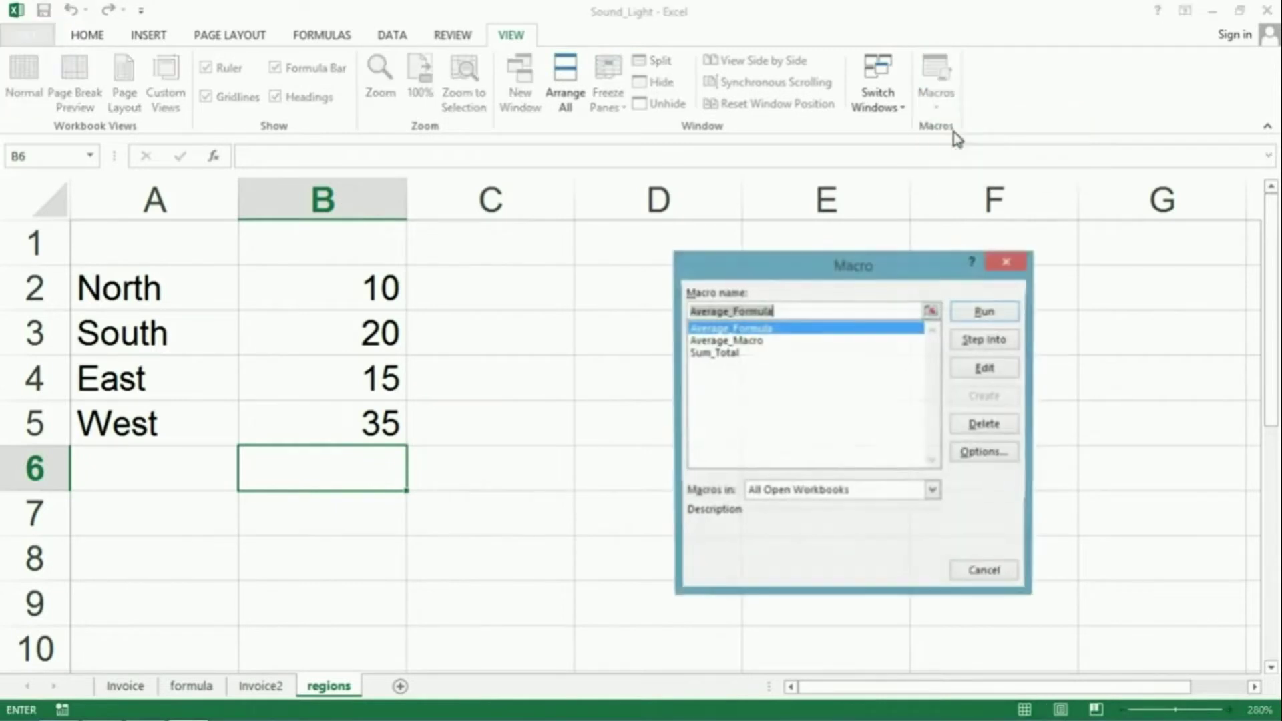
pyautogui.click(757, 343)
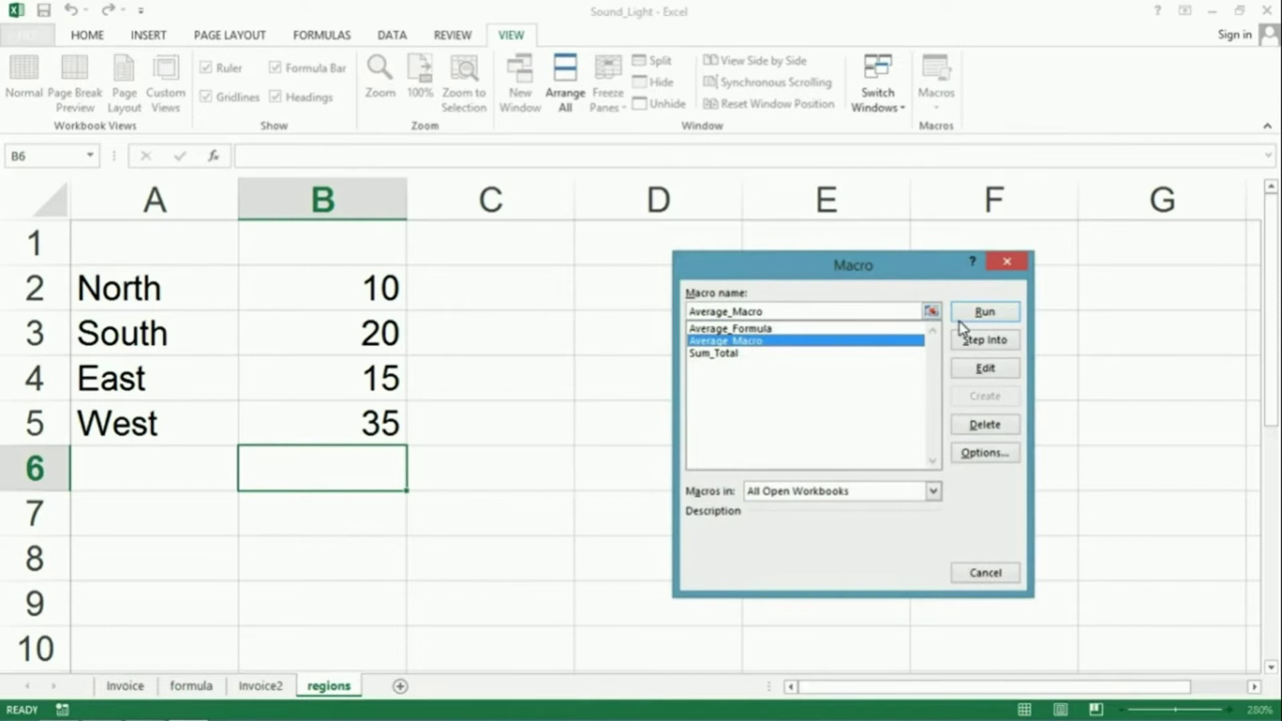
pyautogui.click(984, 312)
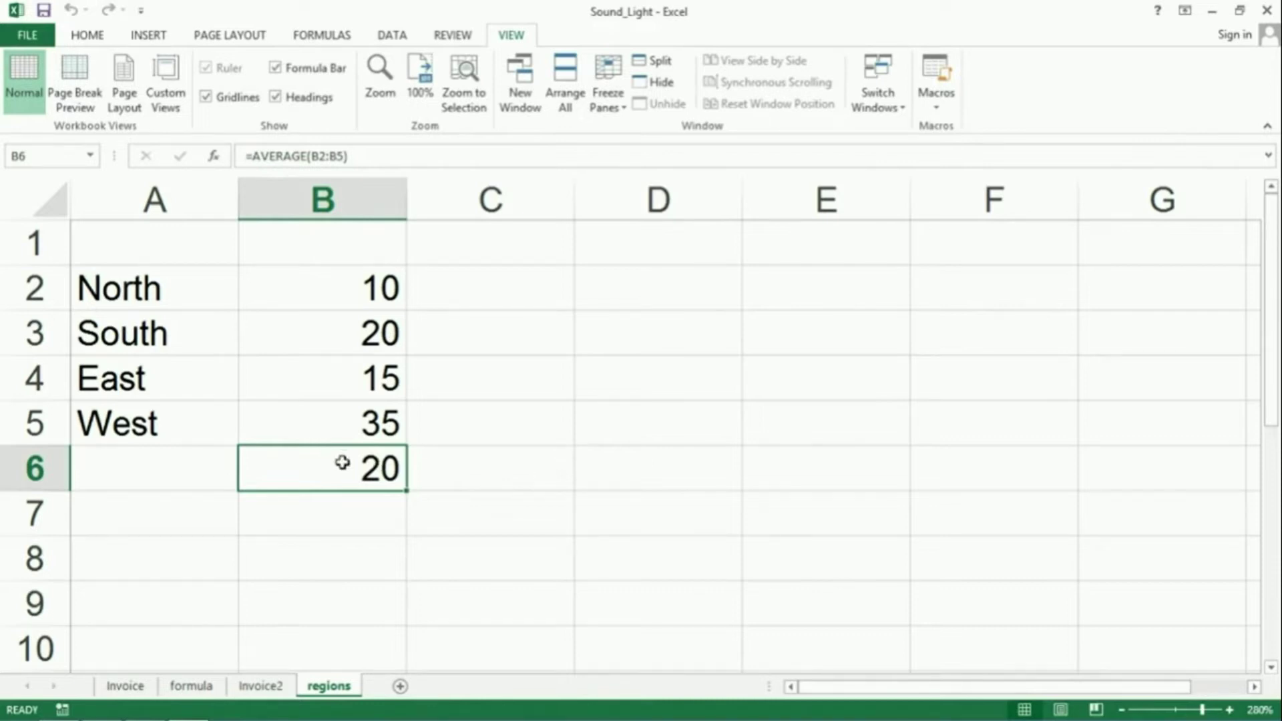
pyautogui.hotkey('ctrl', 'z')
pyautogui.press('Down')
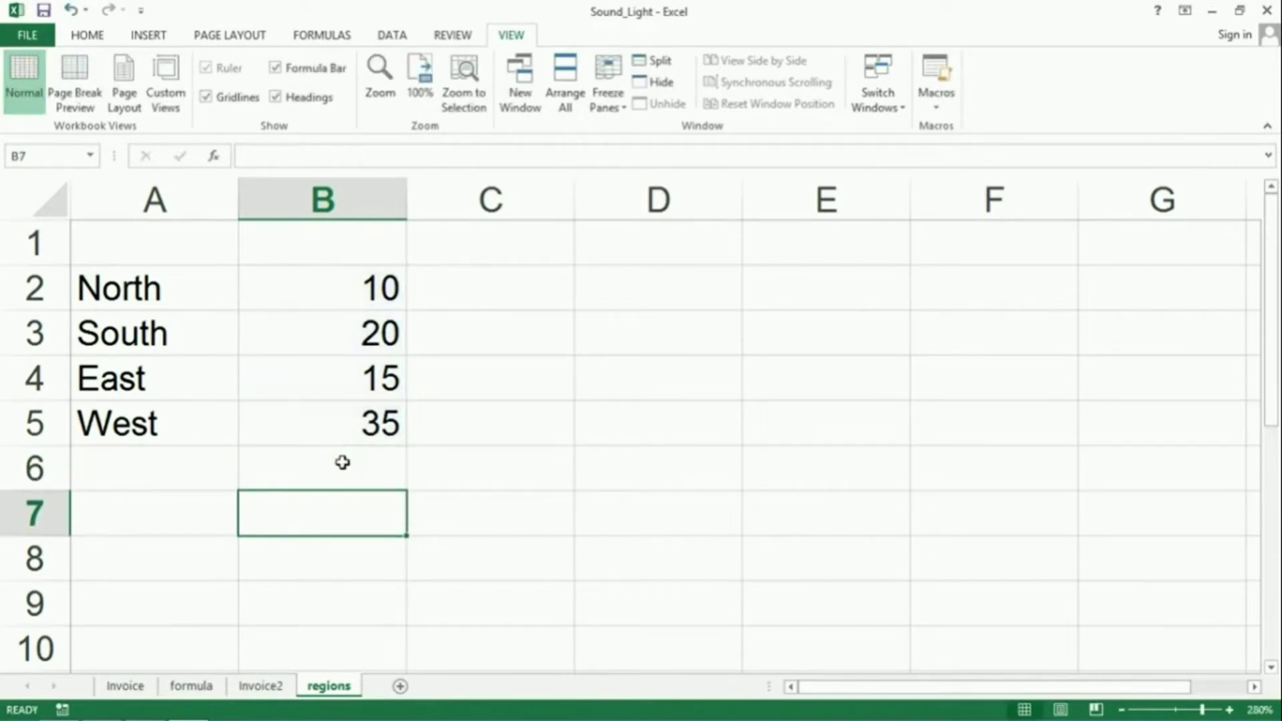
# Test the Average_Macro macro in cell C6 and clear the contents of that cell.
pyautogui.click(511, 468)
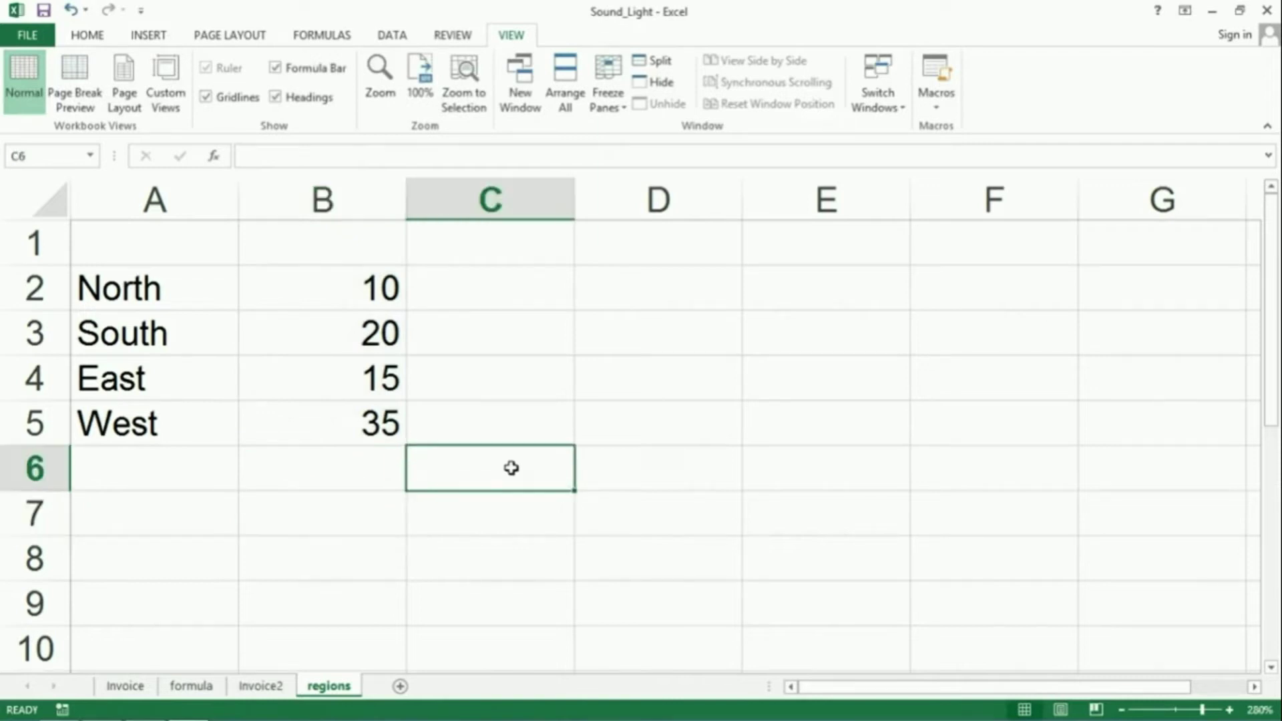
pyautogui.click(937, 107)
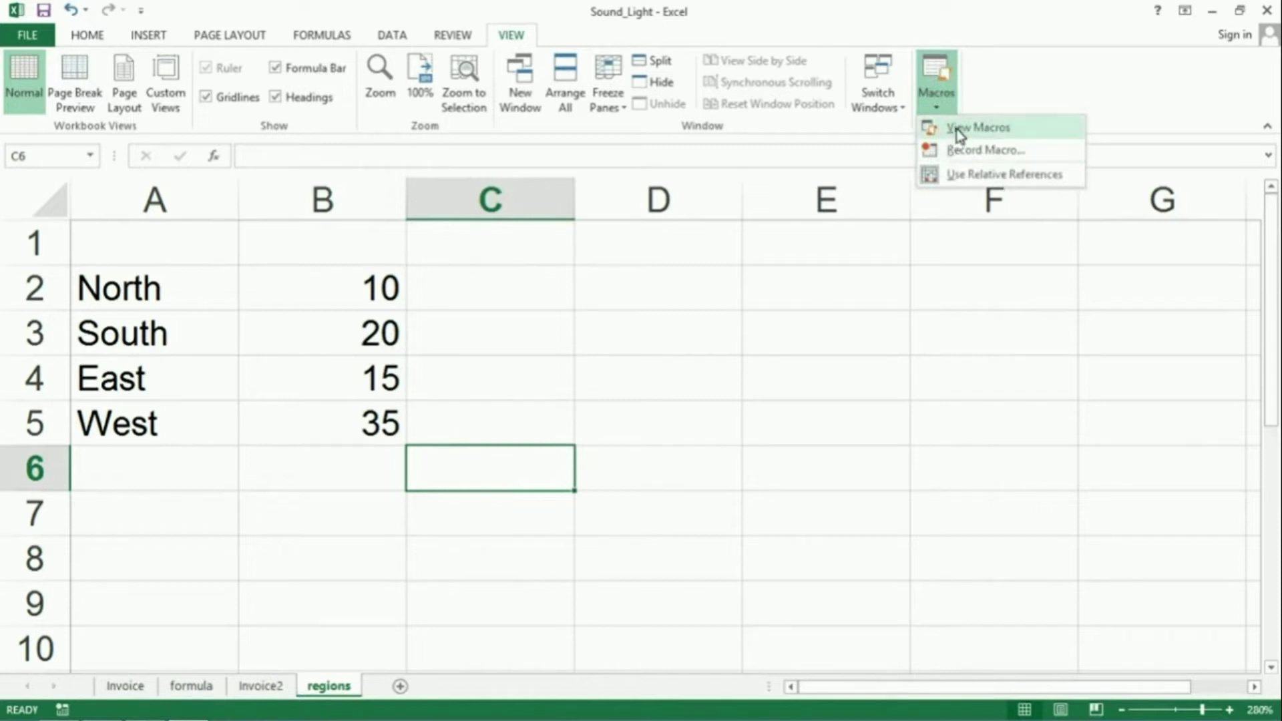
pyautogui.click(960, 128)
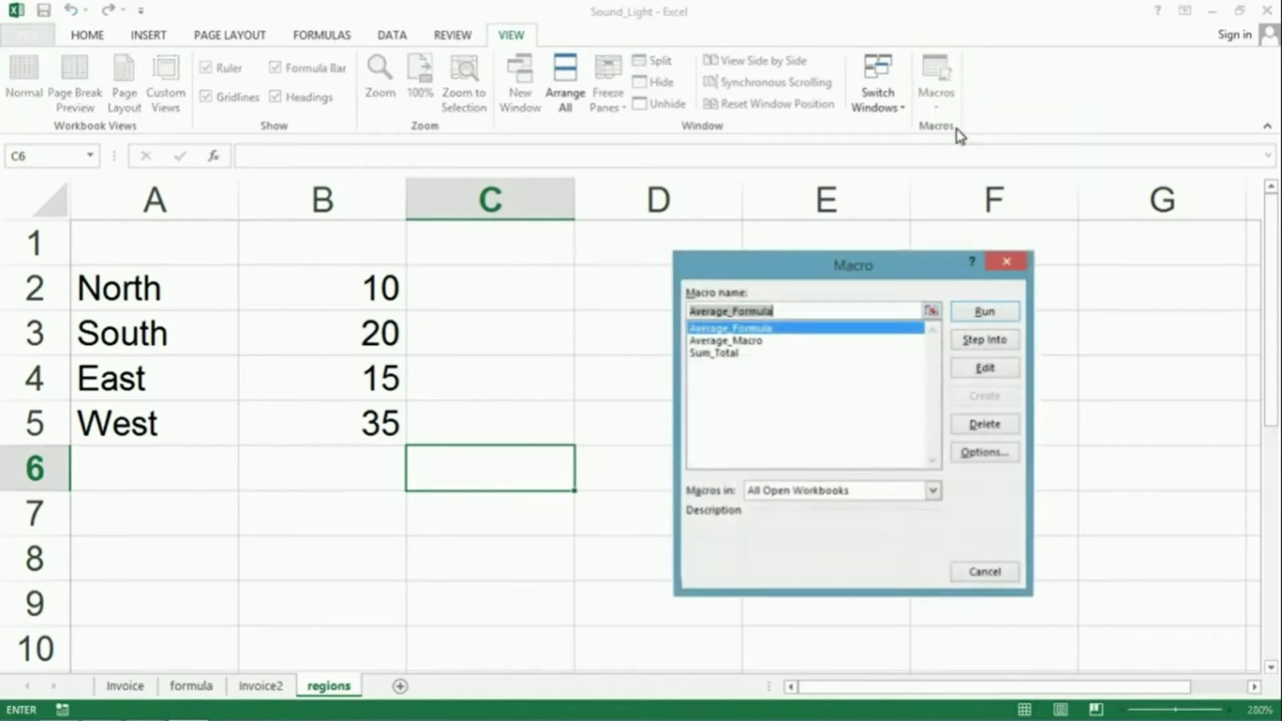
pyautogui.click(761, 342)
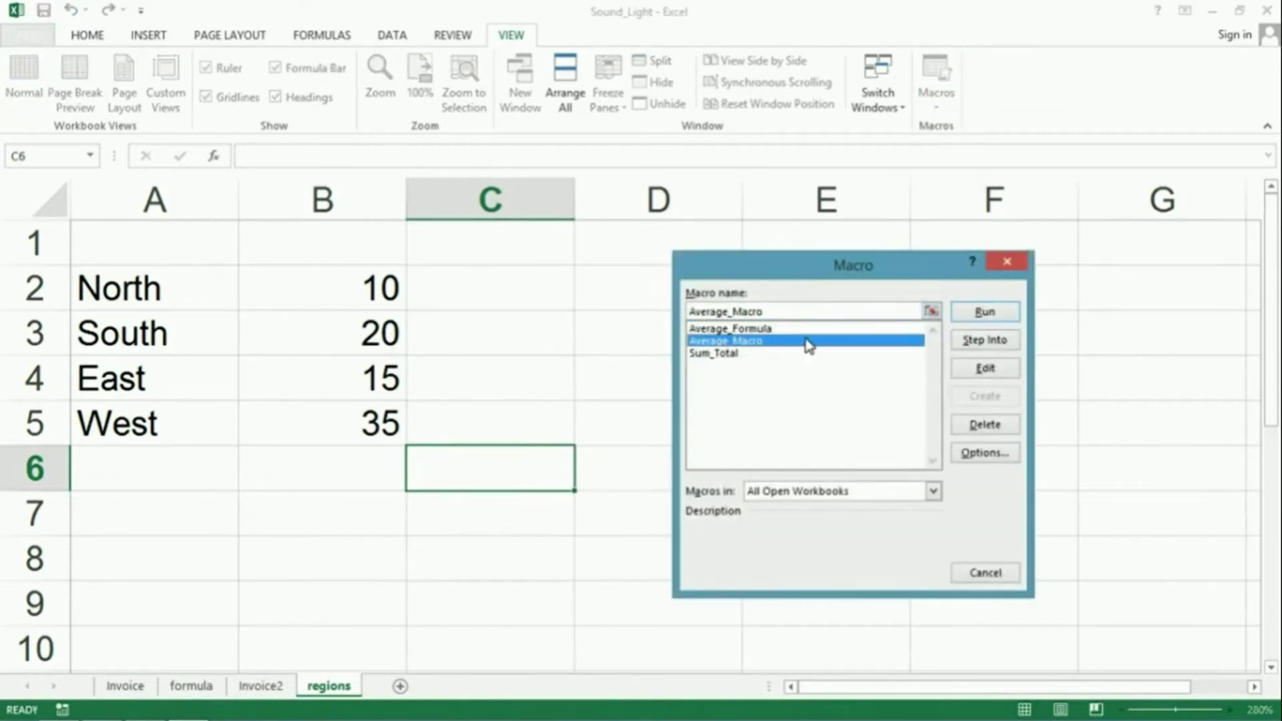
pyautogui.click(979, 314)
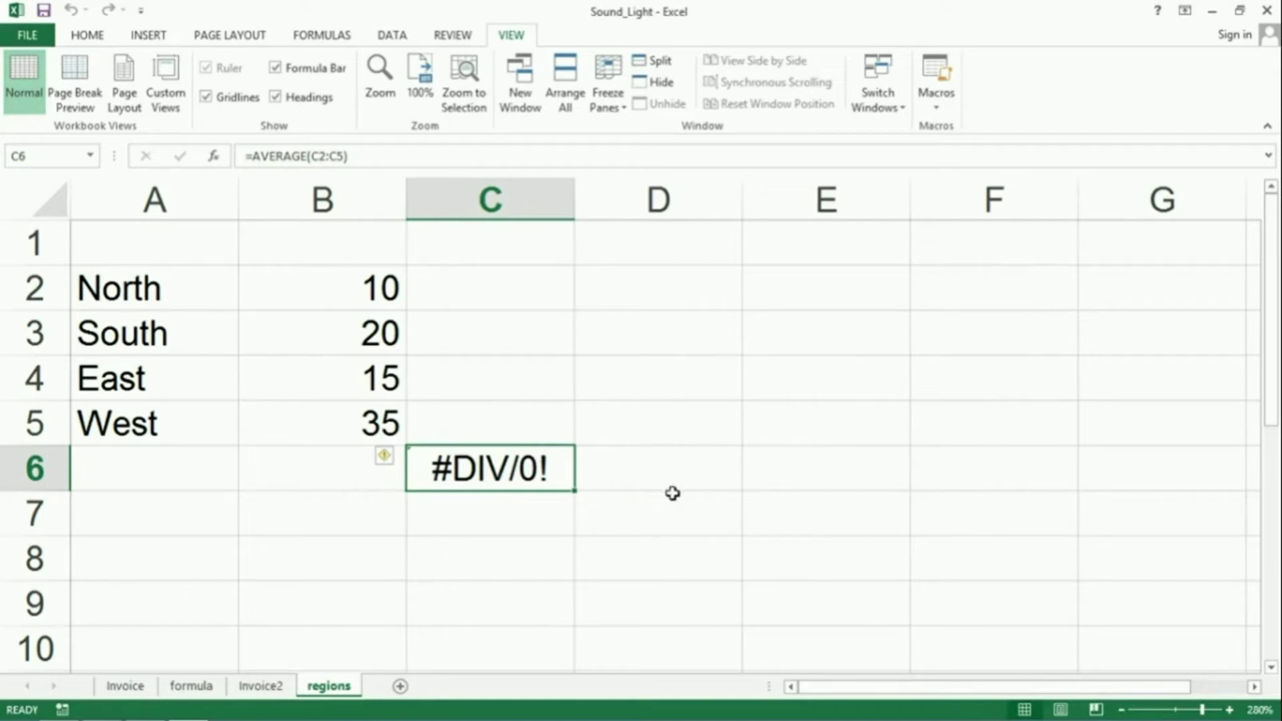
pyautogui.press('BackSpace')
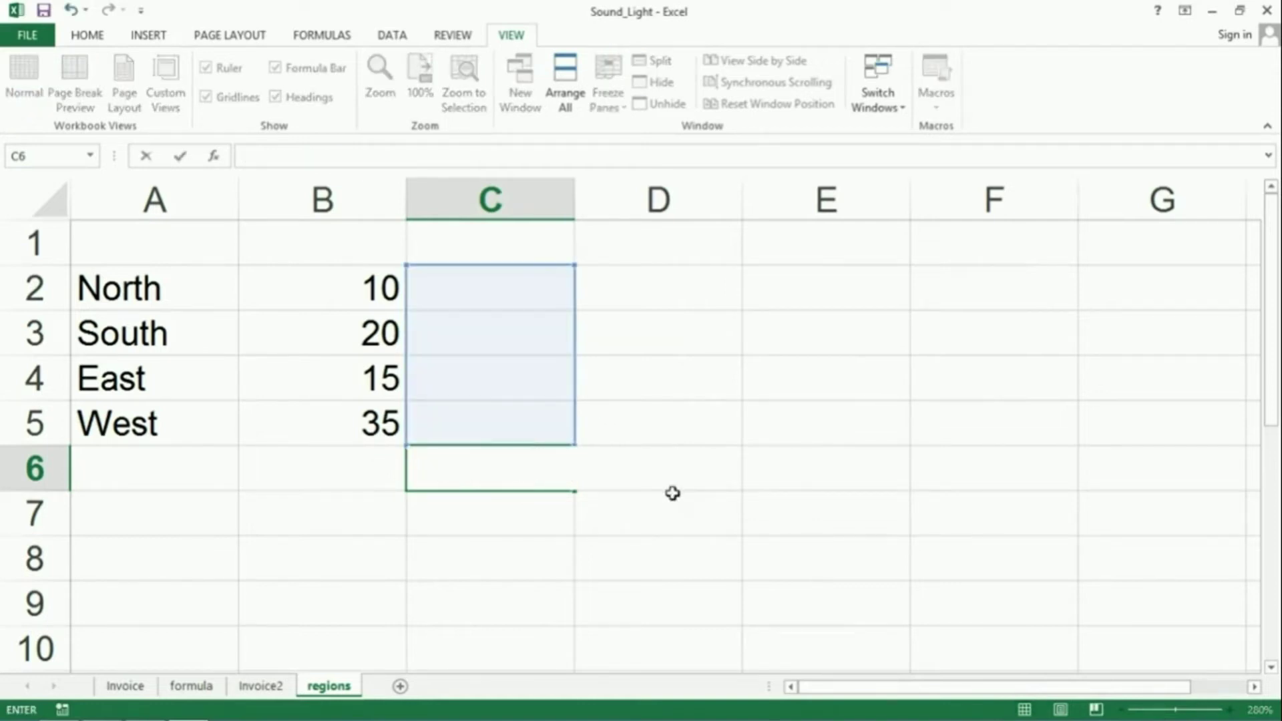
pyautogui.press('Return')
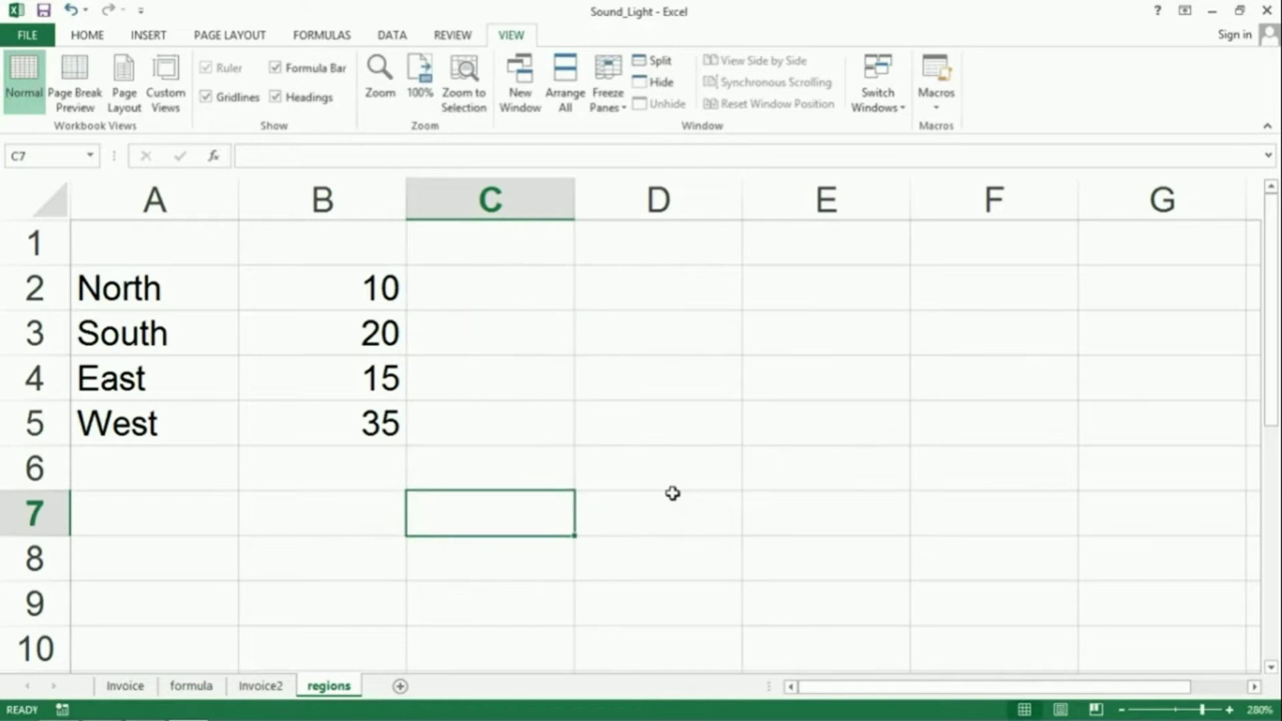
# With cell B6 selected, start recording a new macro named Minimum2, stored in This Workbook.
pyautogui.click(329, 470)
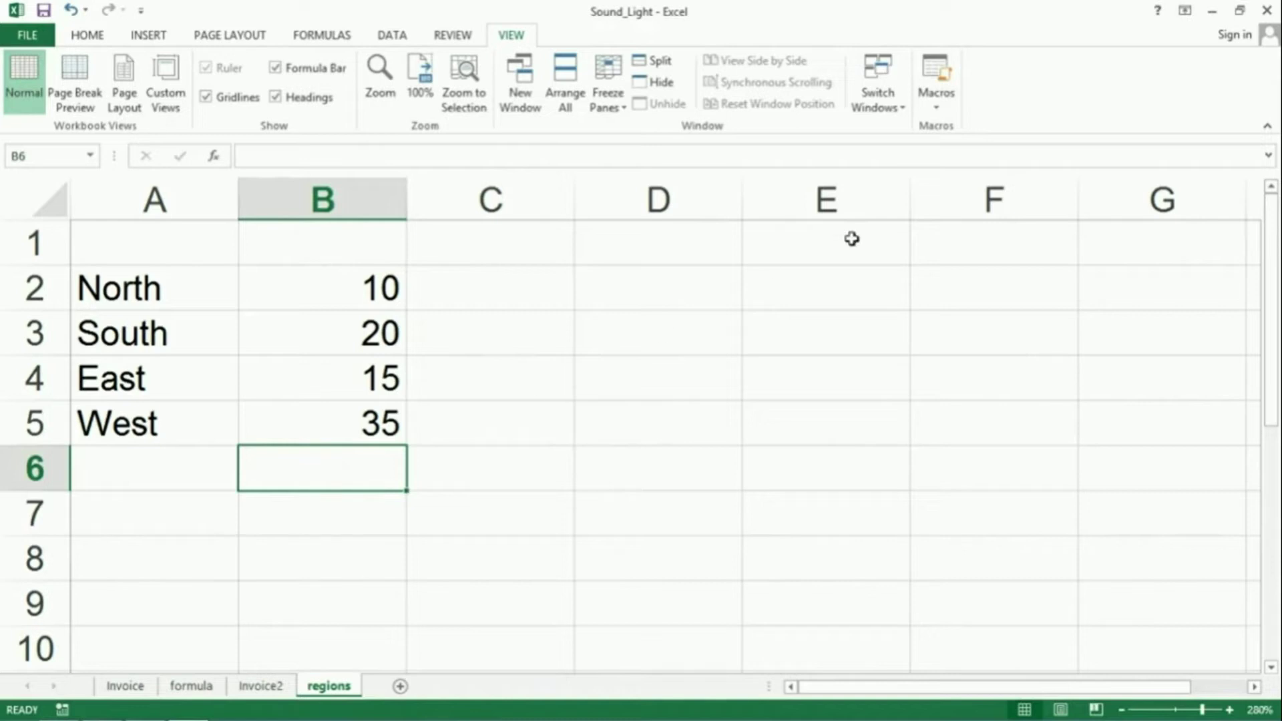
pyautogui.click(936, 87)
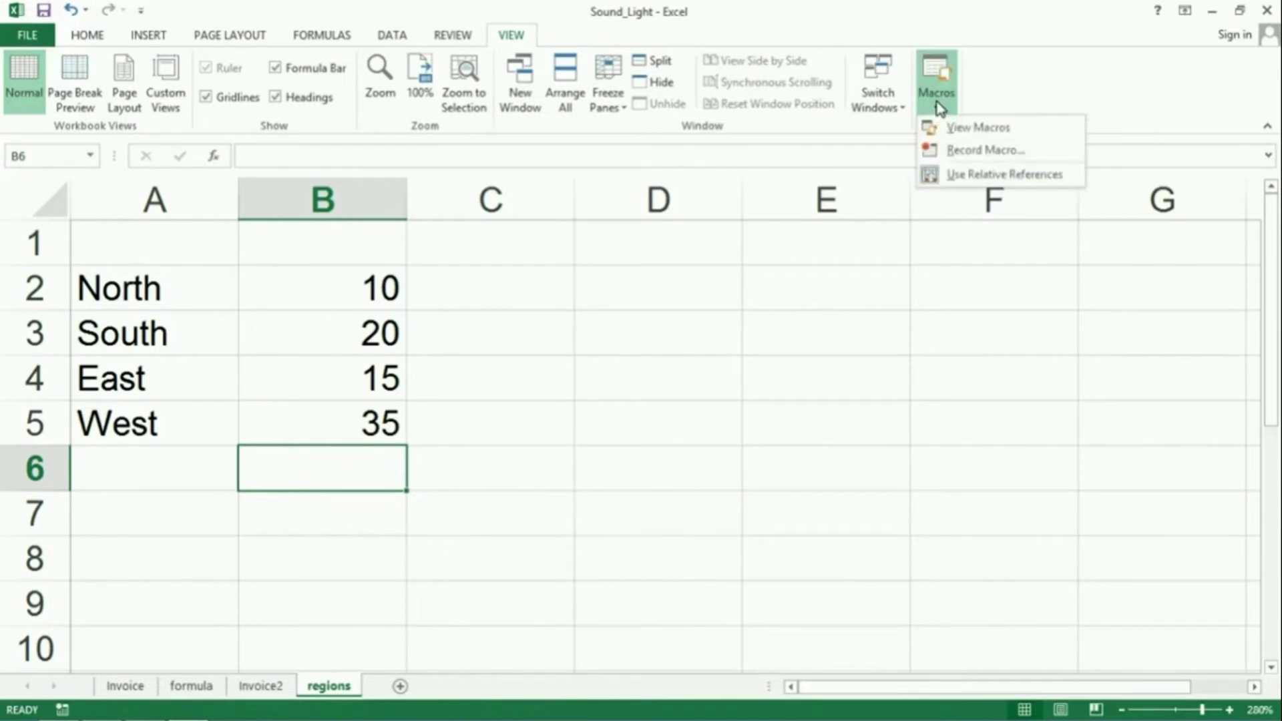
pyautogui.click(962, 152)
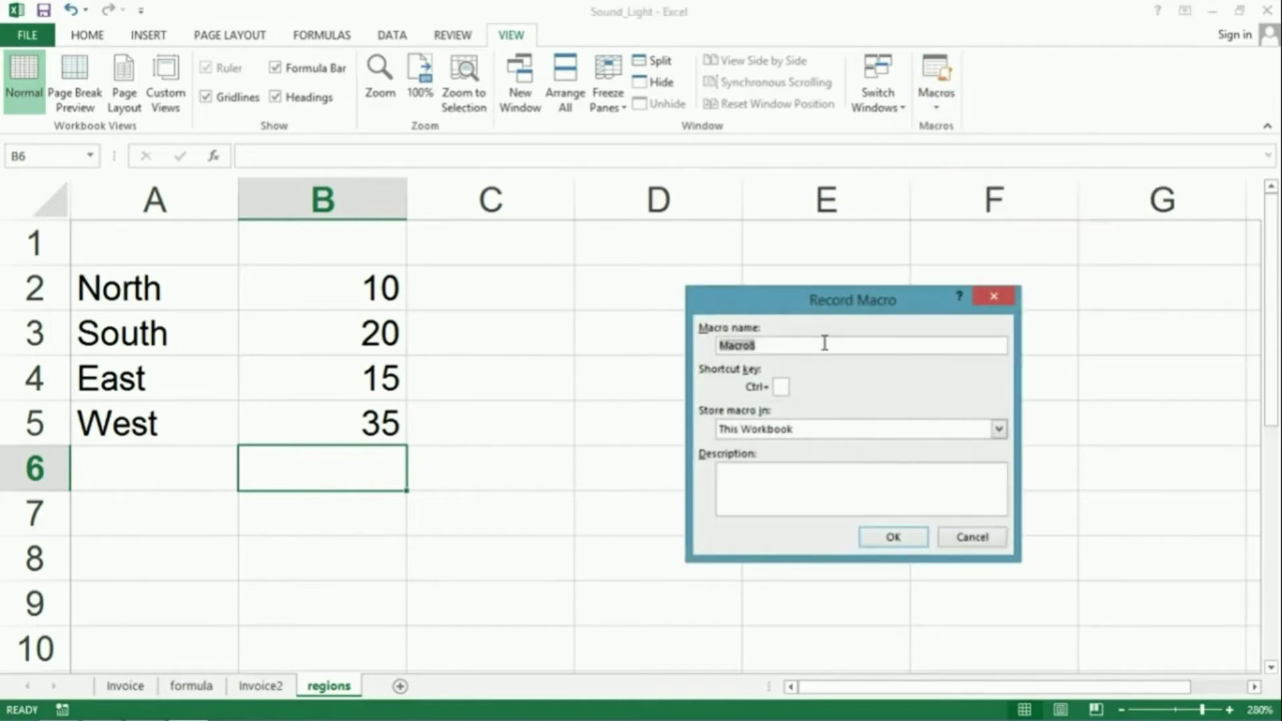
pyautogui.write('Minimum2')
pyautogui.click(895, 538)
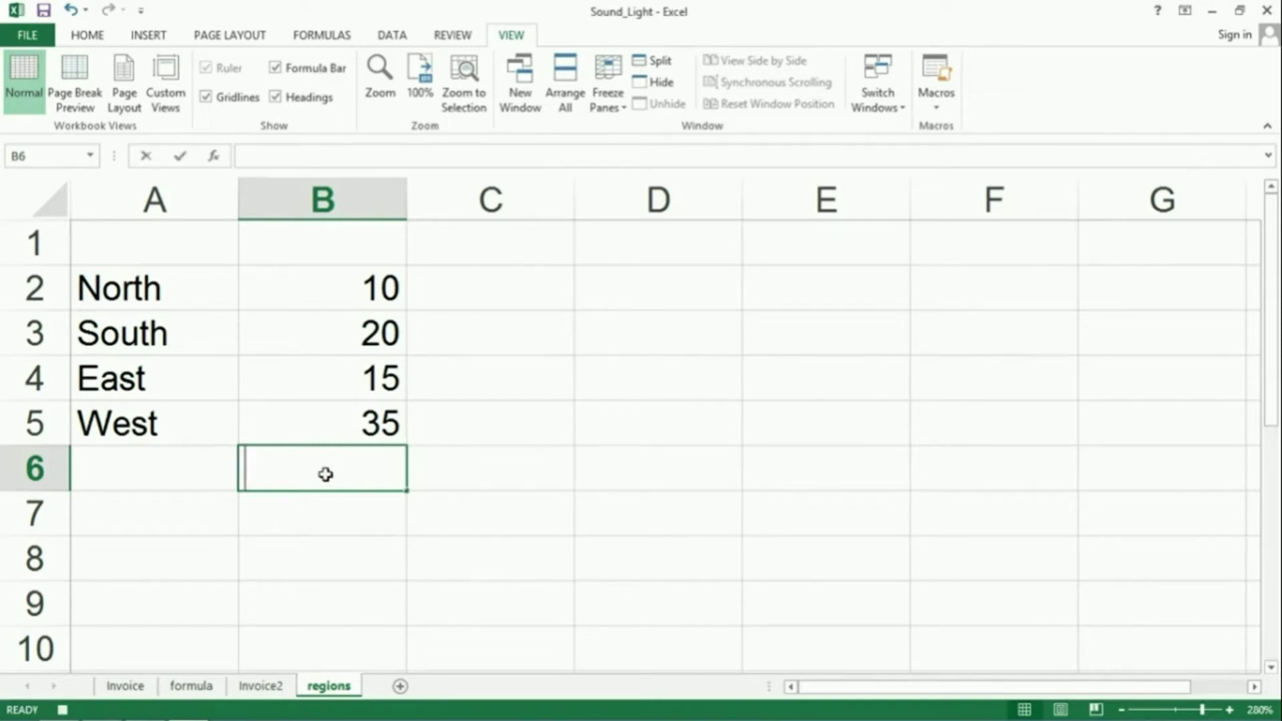
# Enter the formula =min(B2:B5) in cell B6 for the Minimum2 recording and reselect that cell.
pyautogui.write('=min')
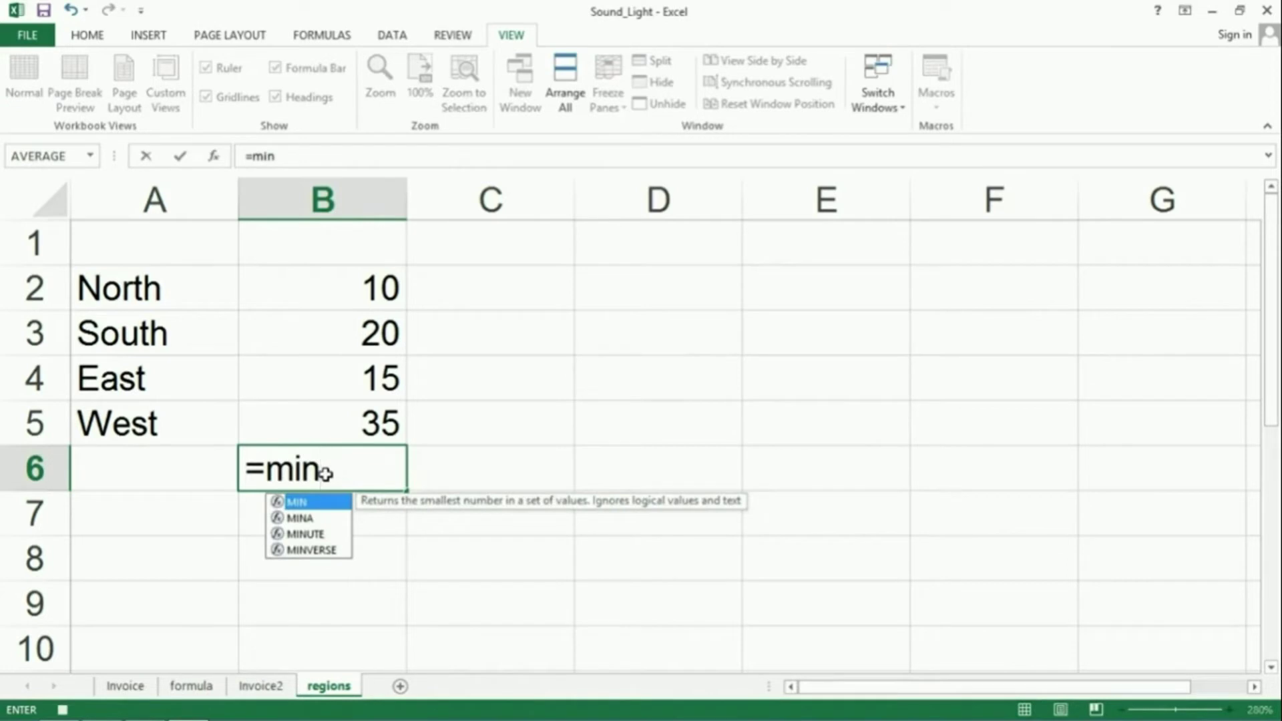
pyautogui.write('(')
pyautogui.moveTo(369, 299); pyautogui.dragTo(374, 412)
pyautogui.write(')')
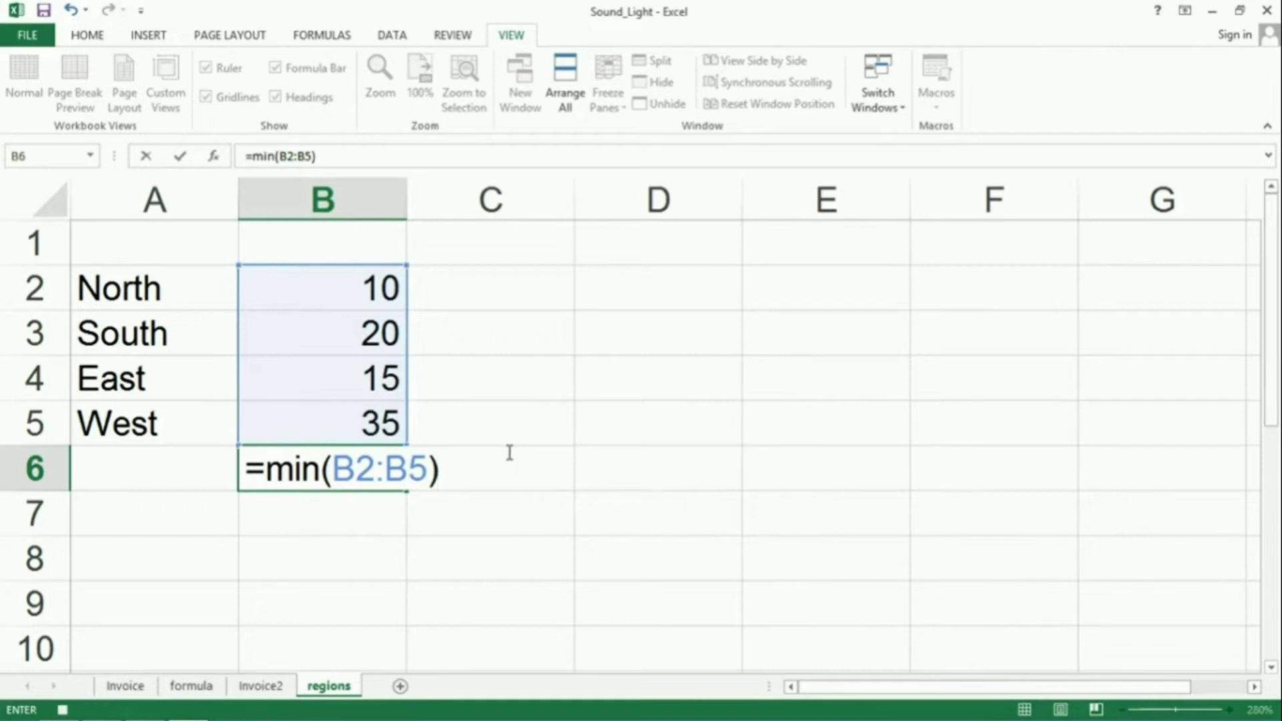
pyautogui.press('Return')
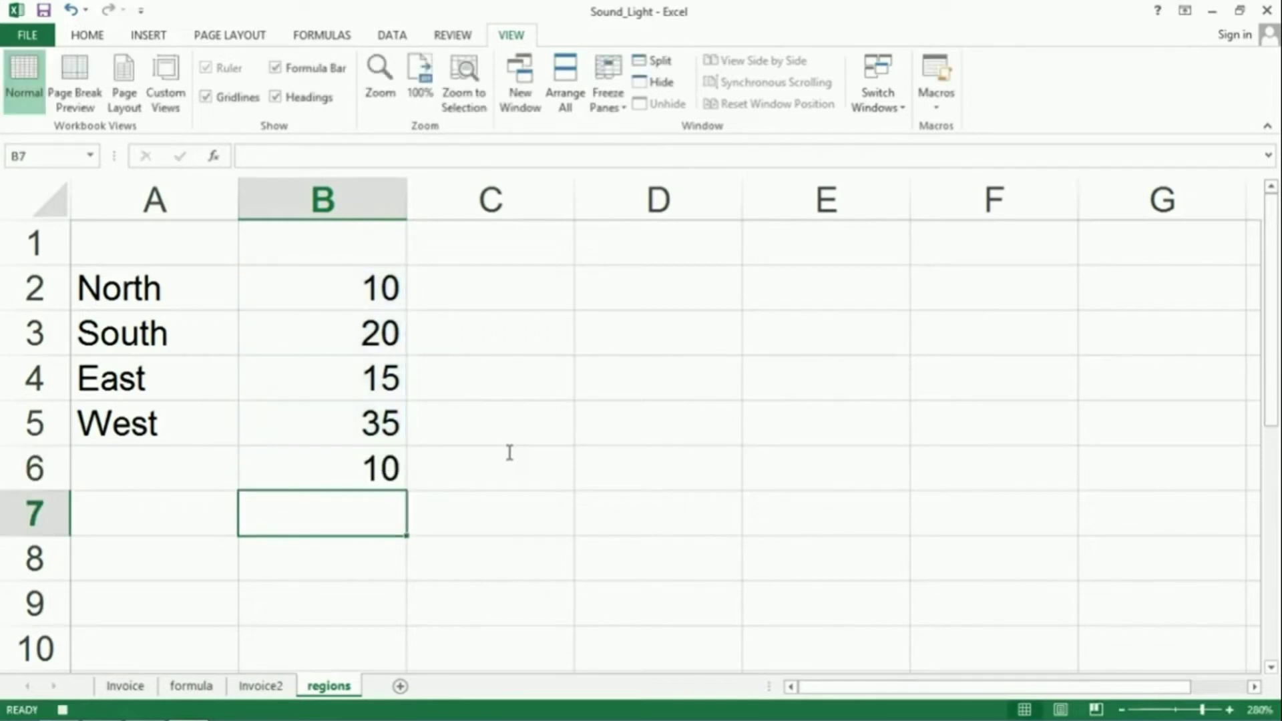
pyautogui.click(398, 471)
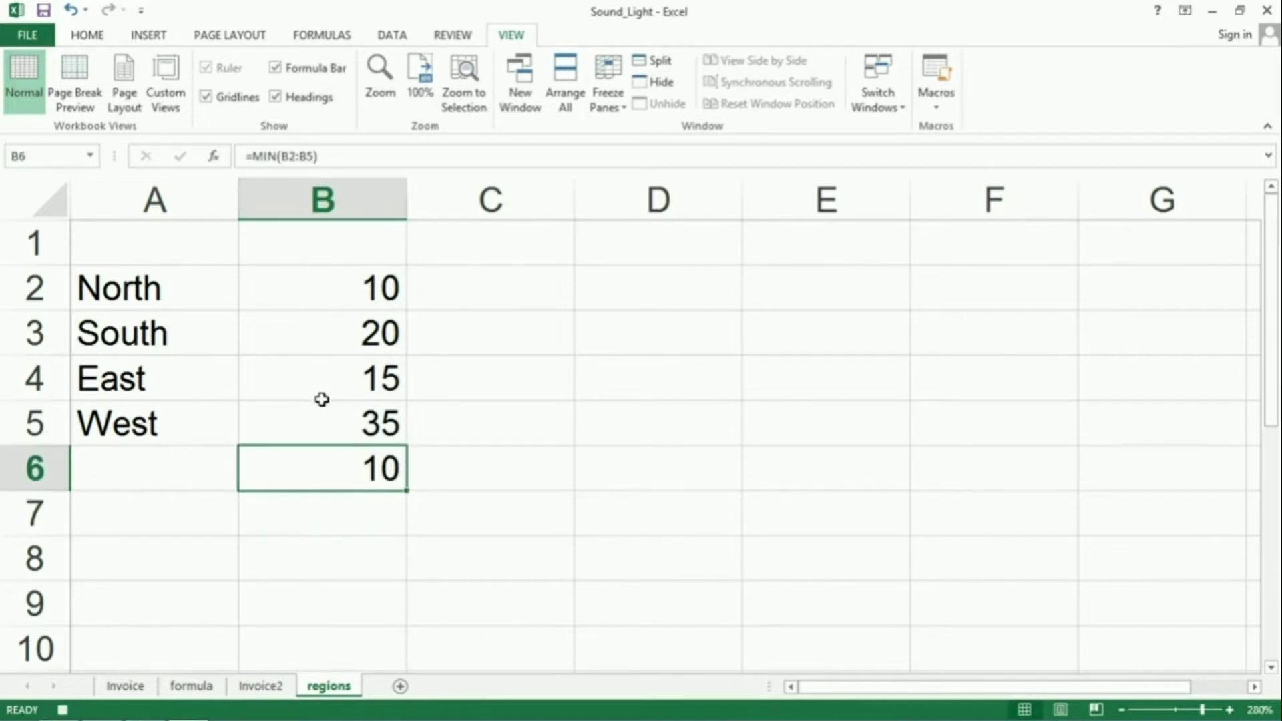
# Stop the Minimum2 recording and check the list of saved macros without running any.
pyautogui.click(938, 107)
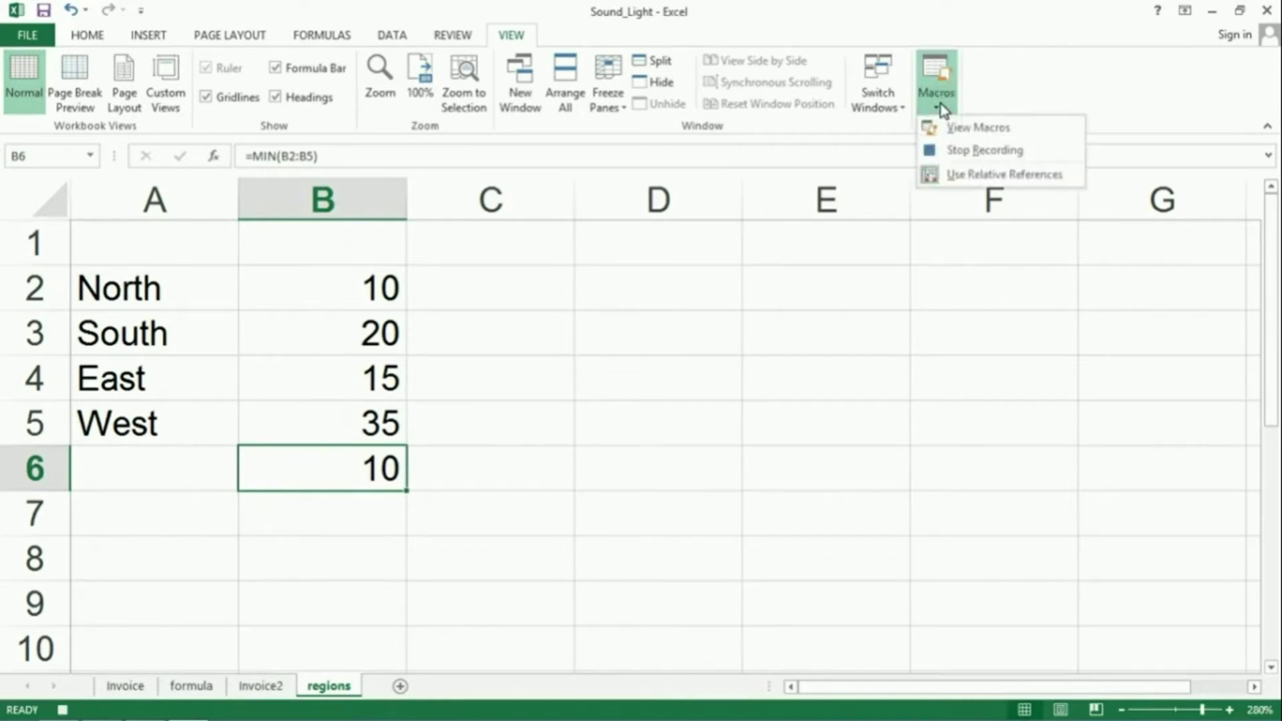
pyautogui.click(959, 153)
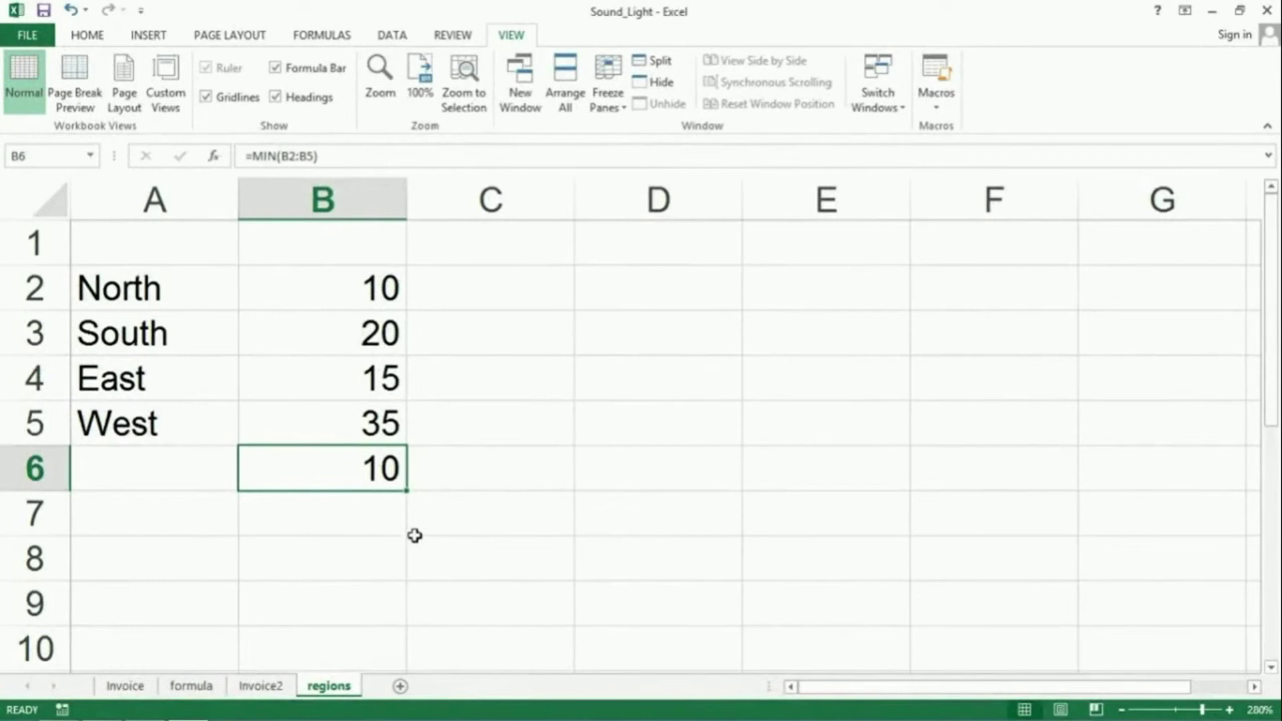
pyautogui.click(941, 113)
pyautogui.click(957, 129)
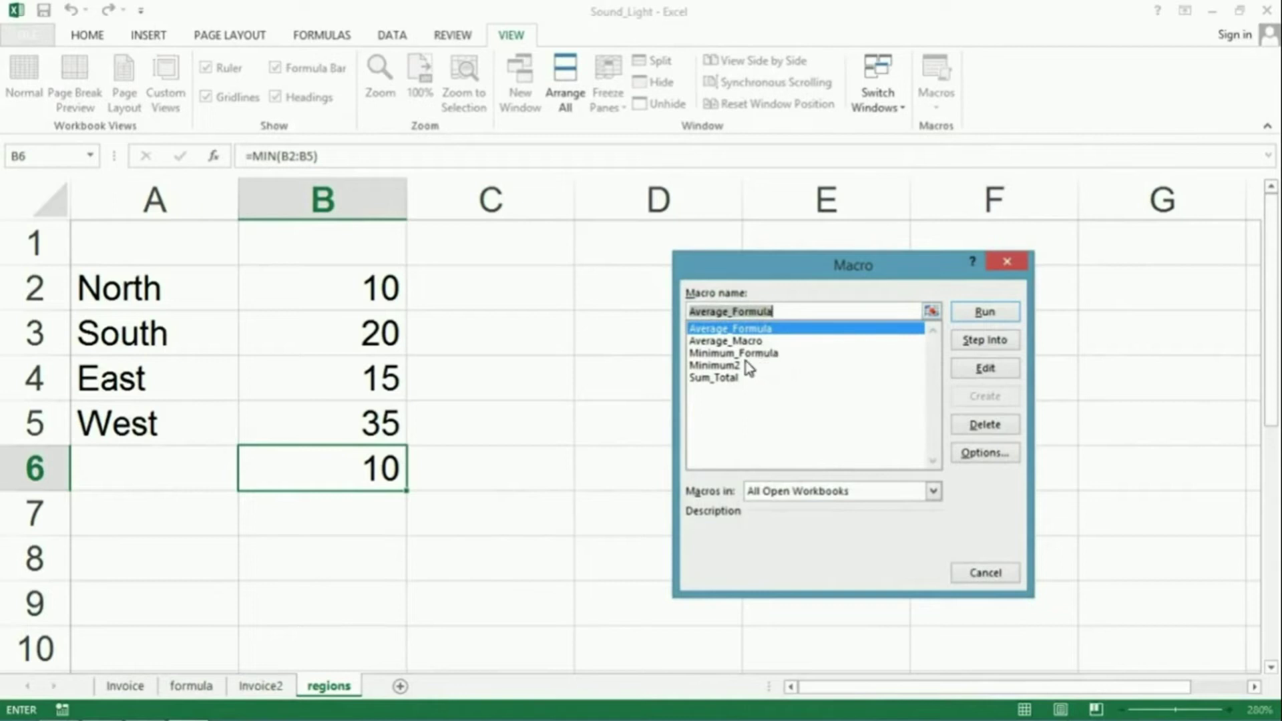
pyautogui.click(982, 579)
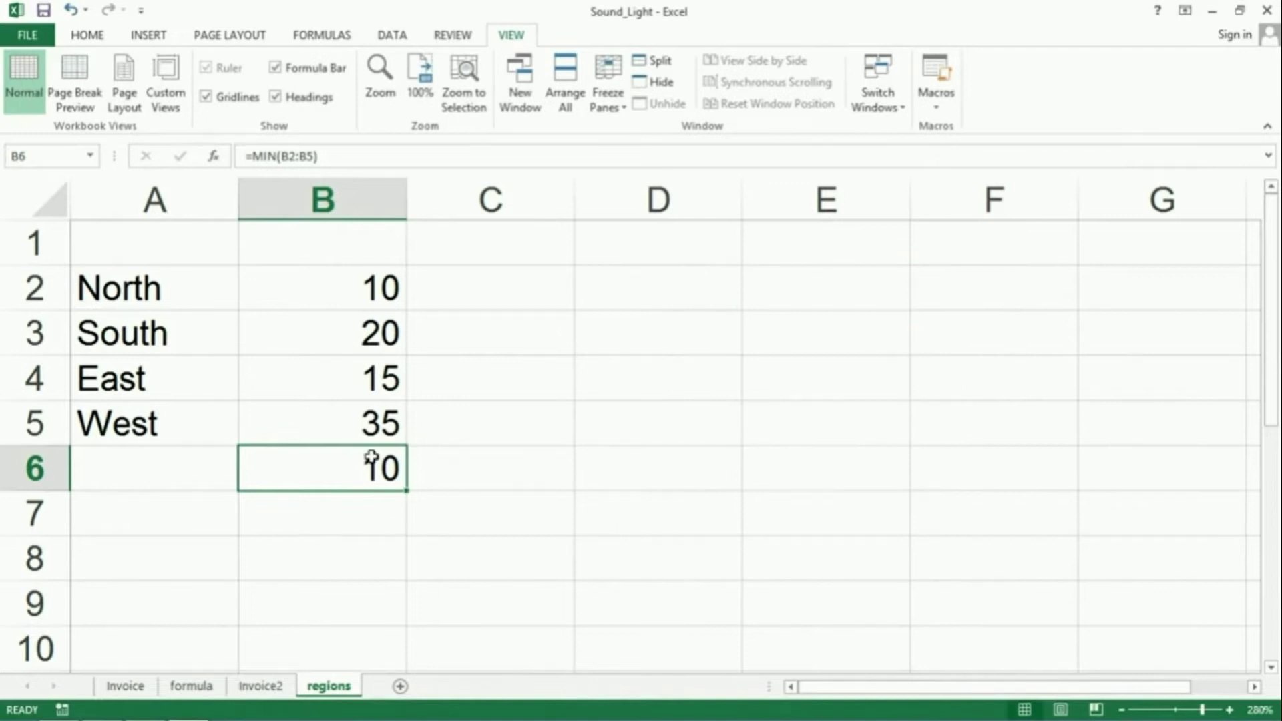
# Clear the MIN formula from cell B6.
pyautogui.press('BackSpace')
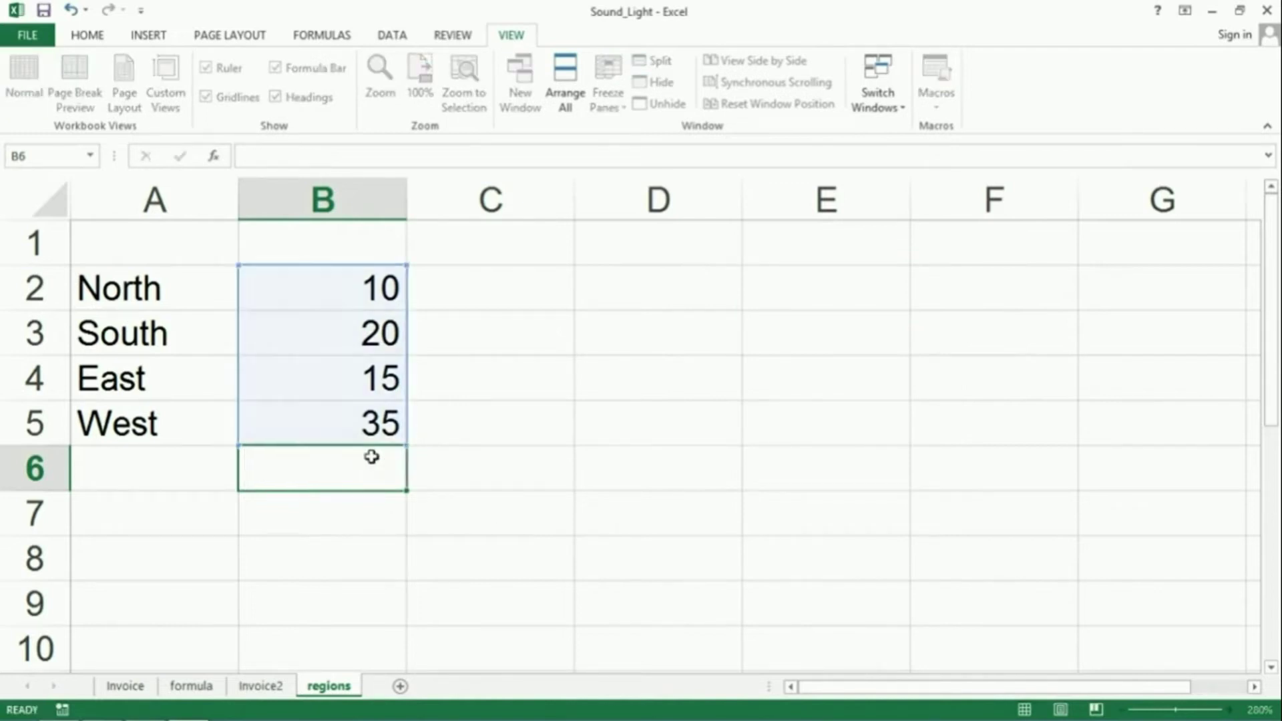
pyautogui.press('Return')
pyautogui.click(364, 458)
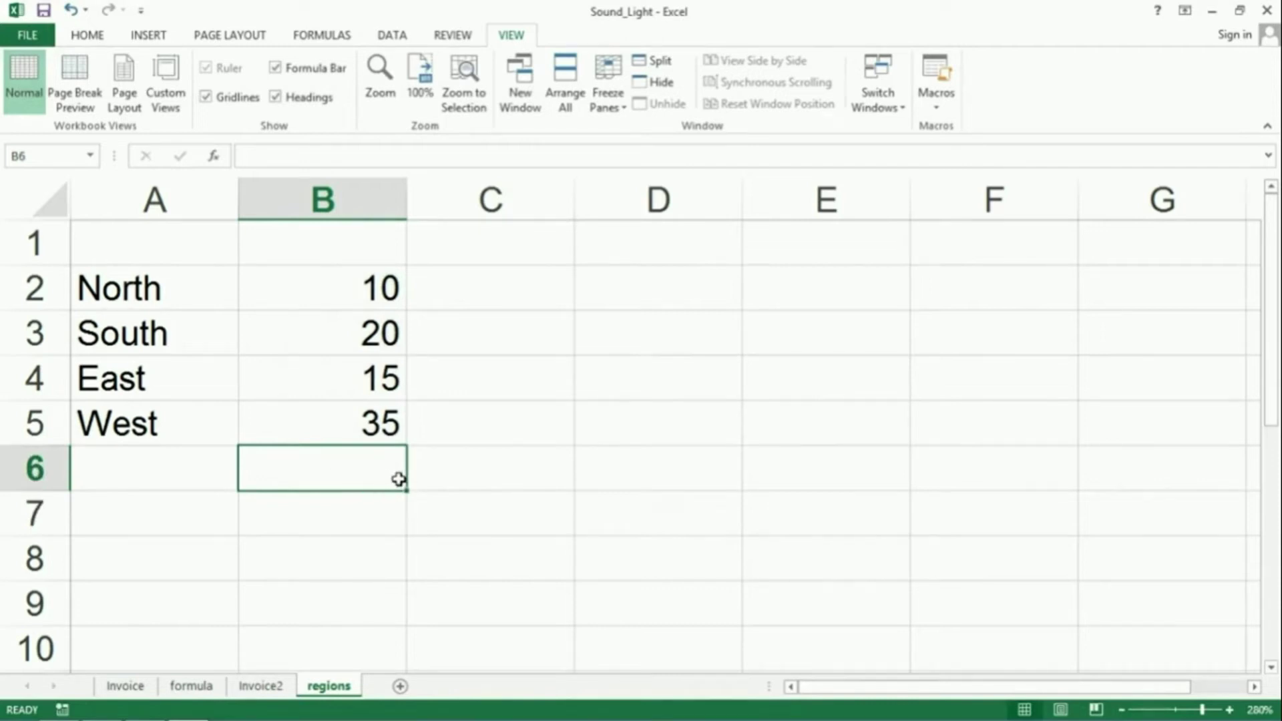
# Run the Minimum2 macro in cell C6.
pyautogui.click(488, 472)
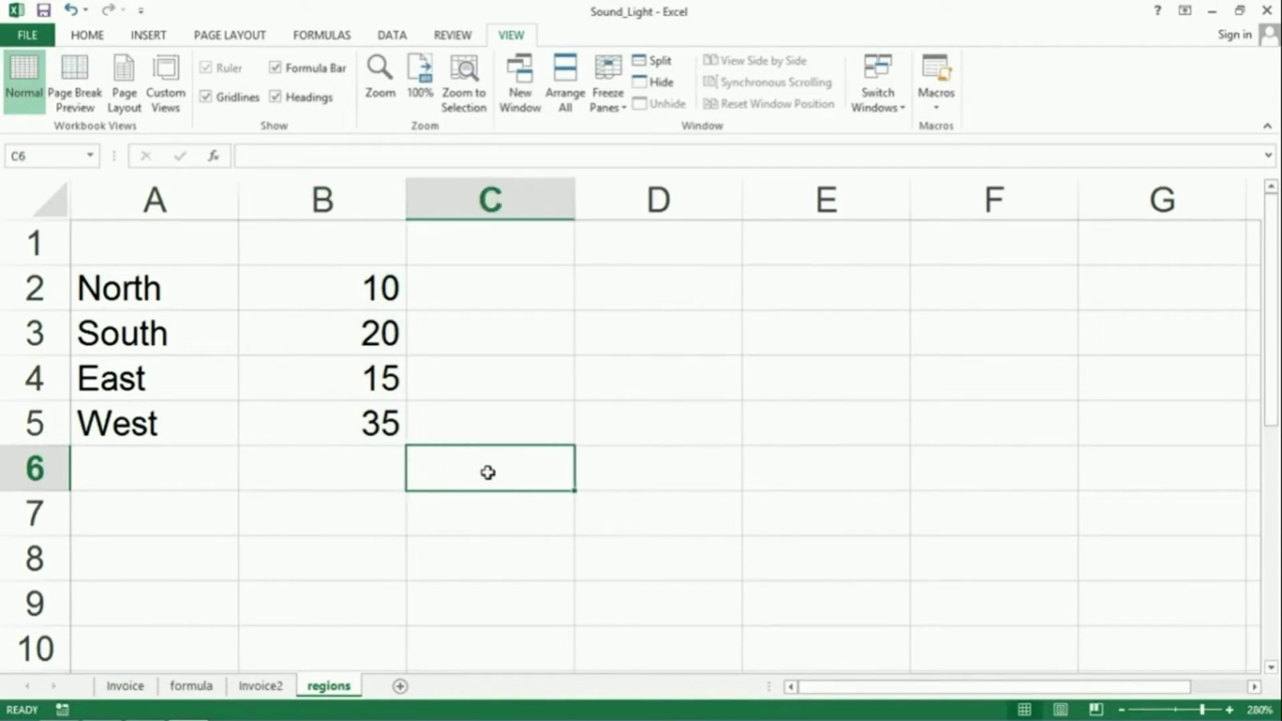
pyautogui.click(938, 109)
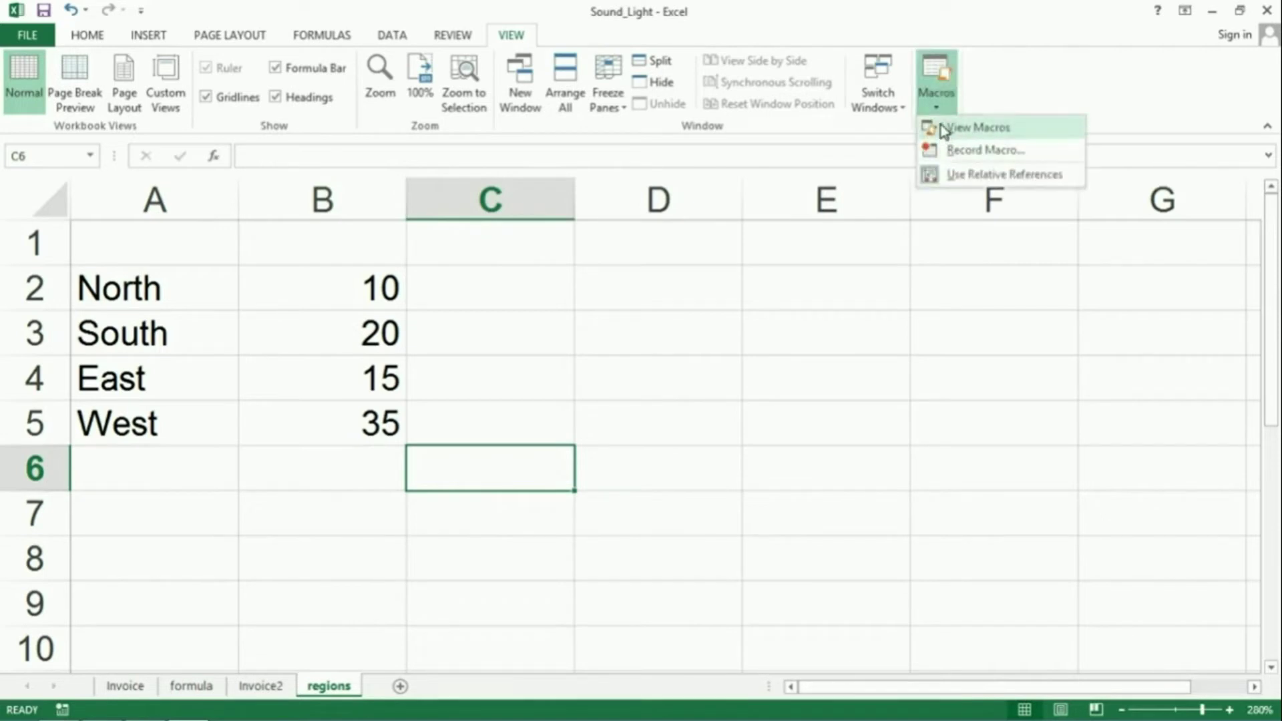
pyautogui.click(945, 128)
pyautogui.click(723, 368)
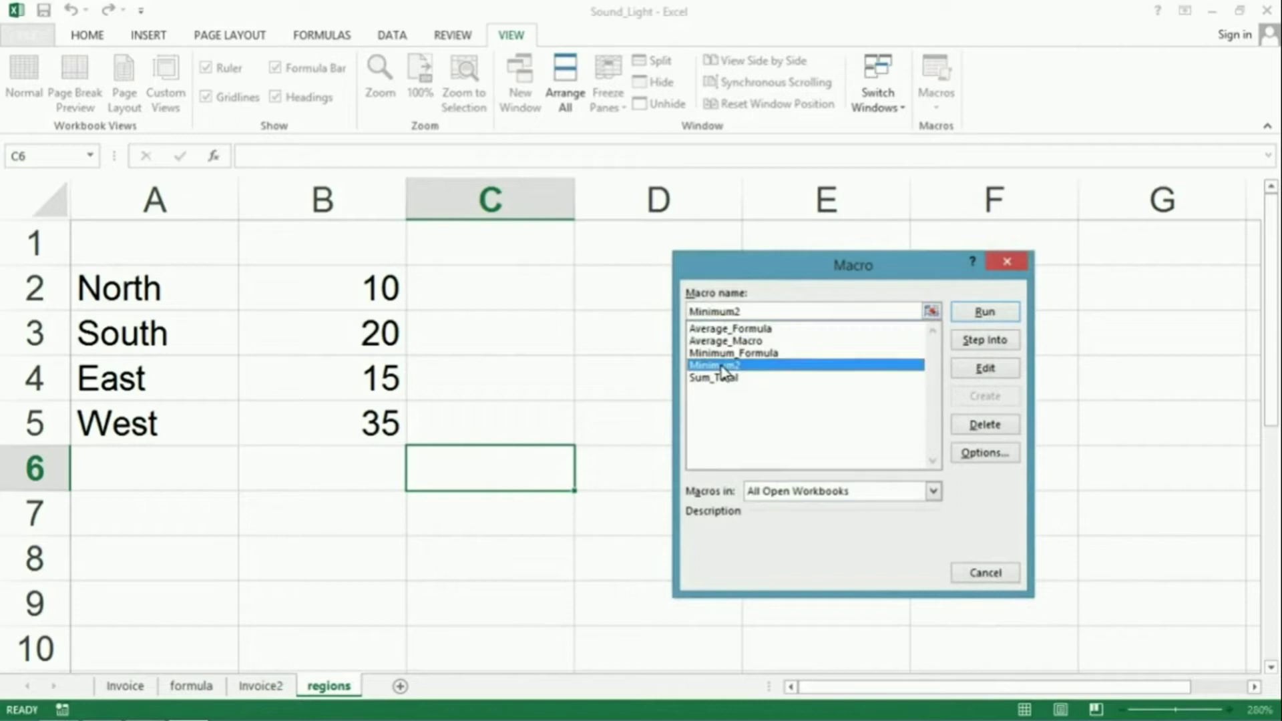
pyautogui.click(977, 314)
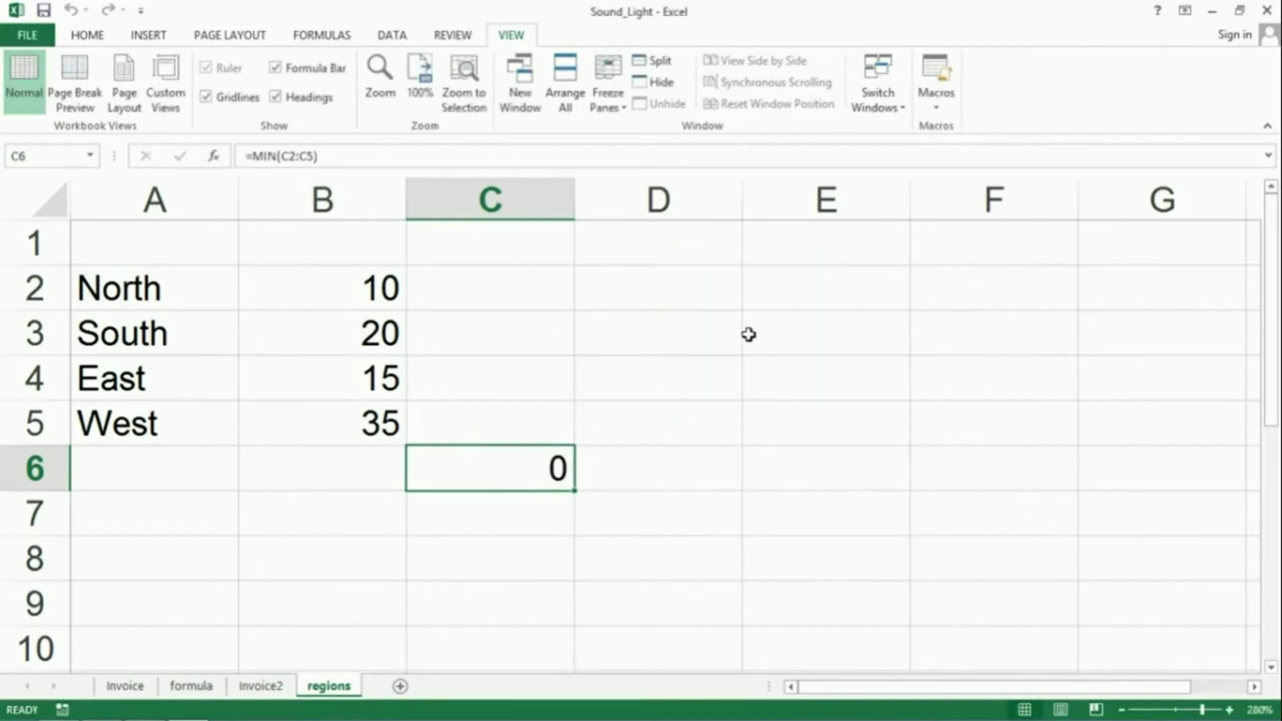
# Check cells C2 and C6, then run the Minimum2 macro in cell B6.
pyautogui.click(531, 282)
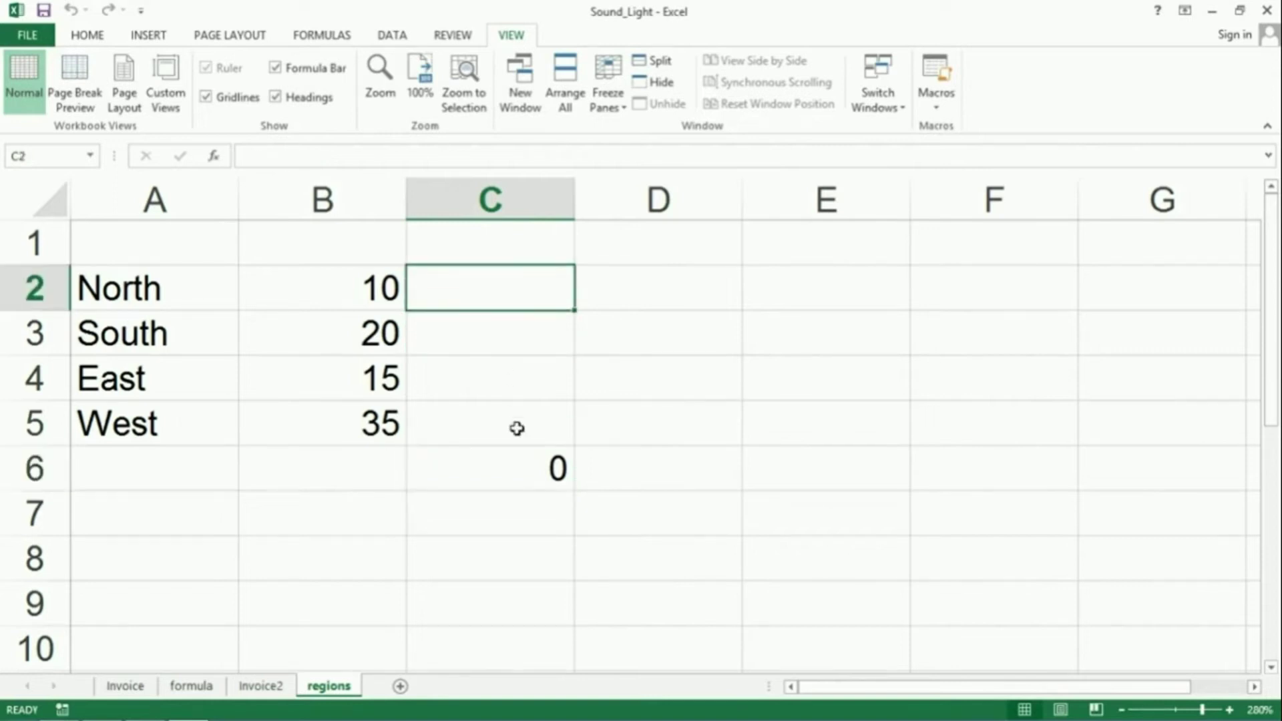
pyautogui.click(521, 462)
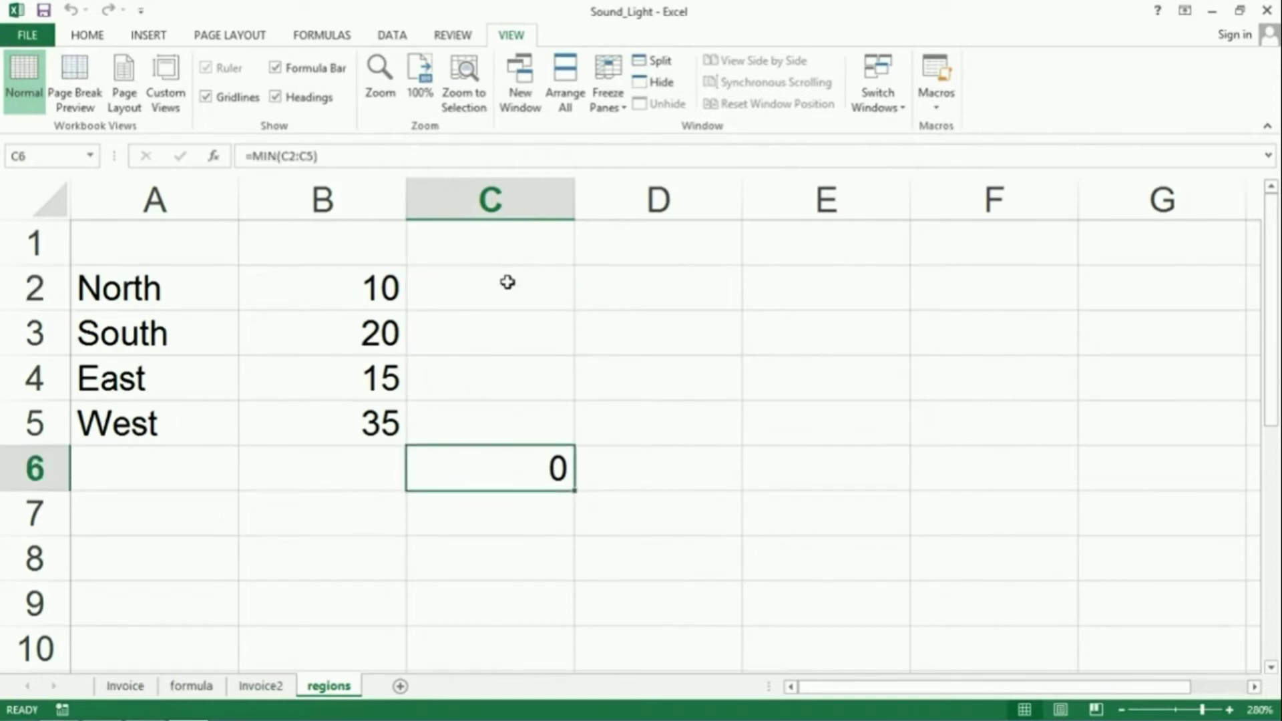
pyautogui.click(347, 467)
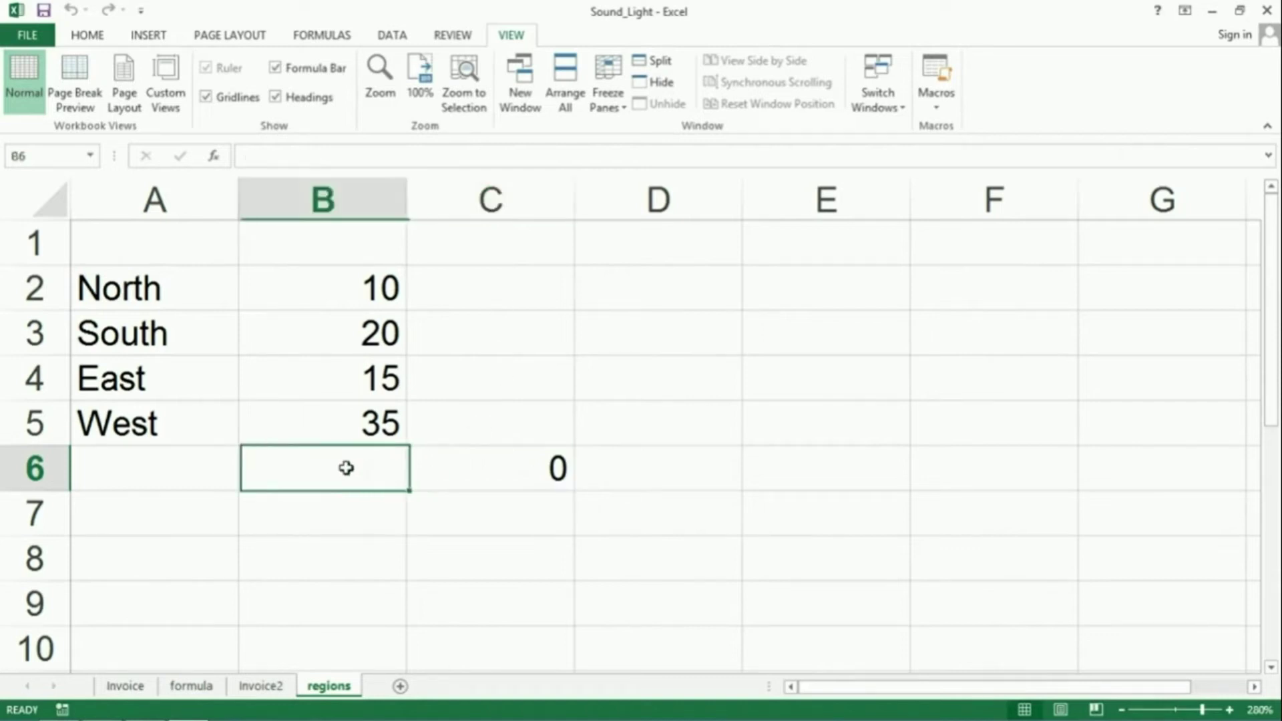
pyautogui.click(937, 107)
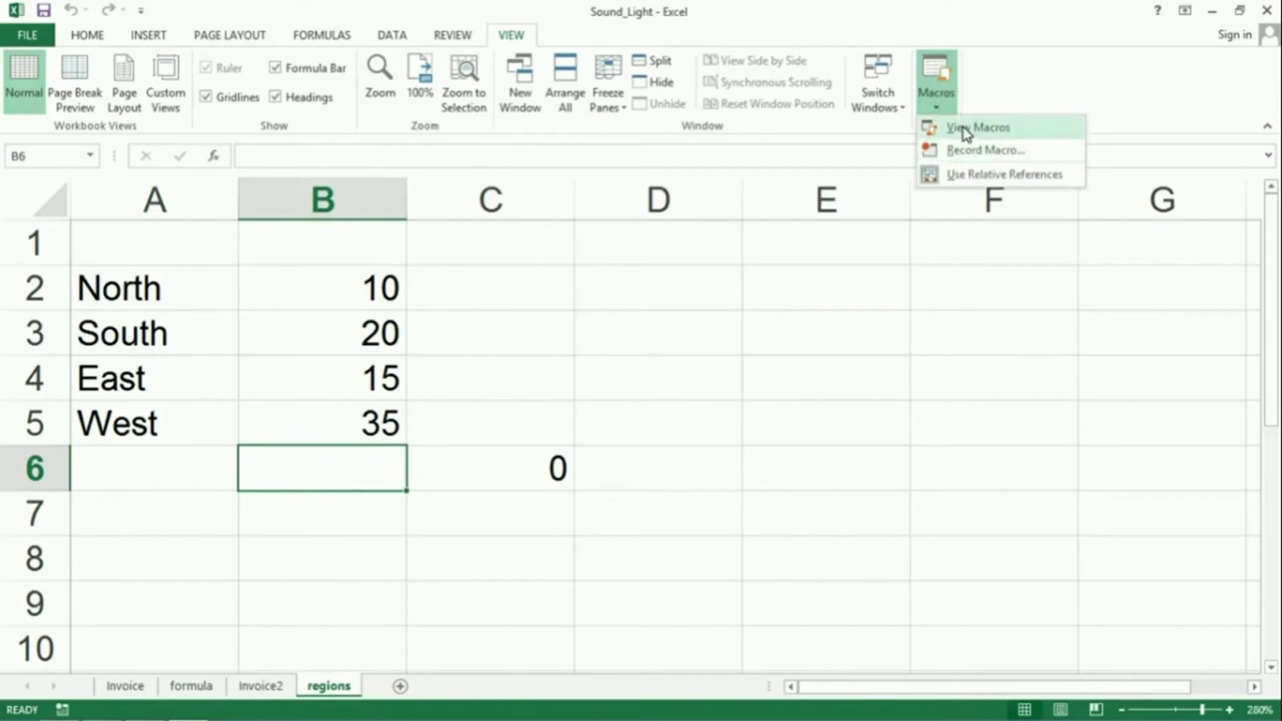
pyautogui.click(963, 127)
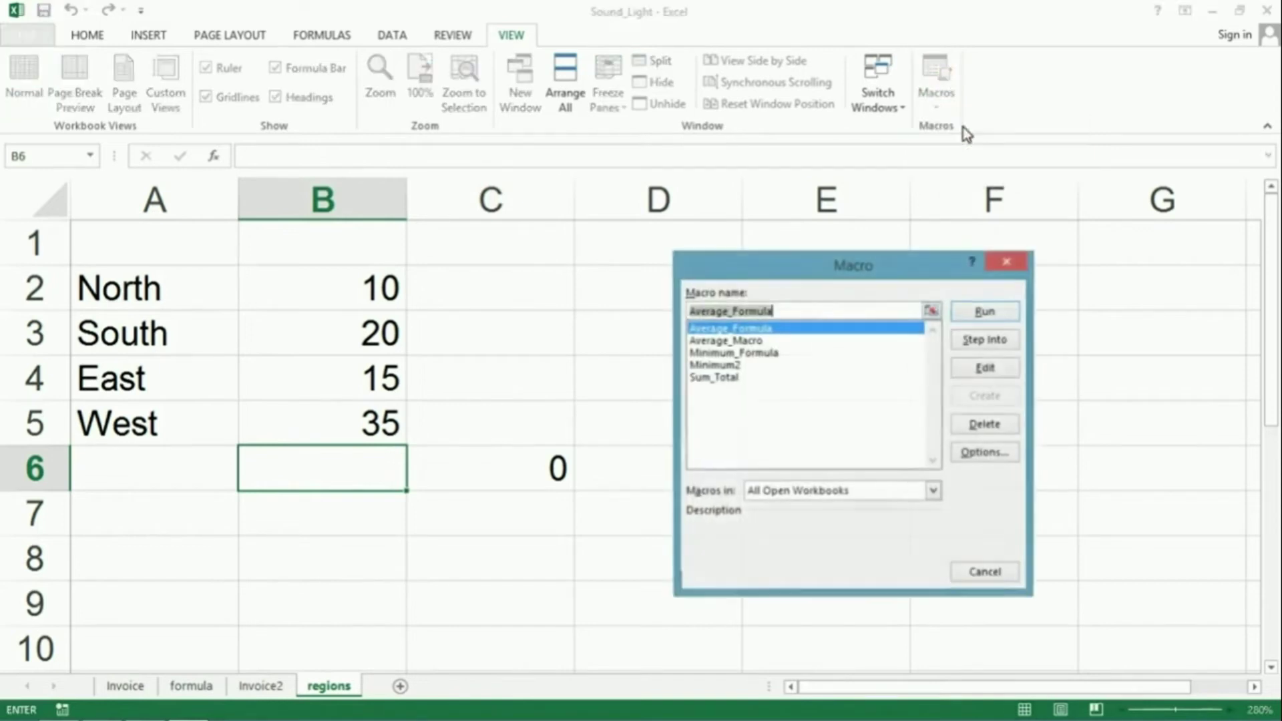
pyautogui.click(725, 367)
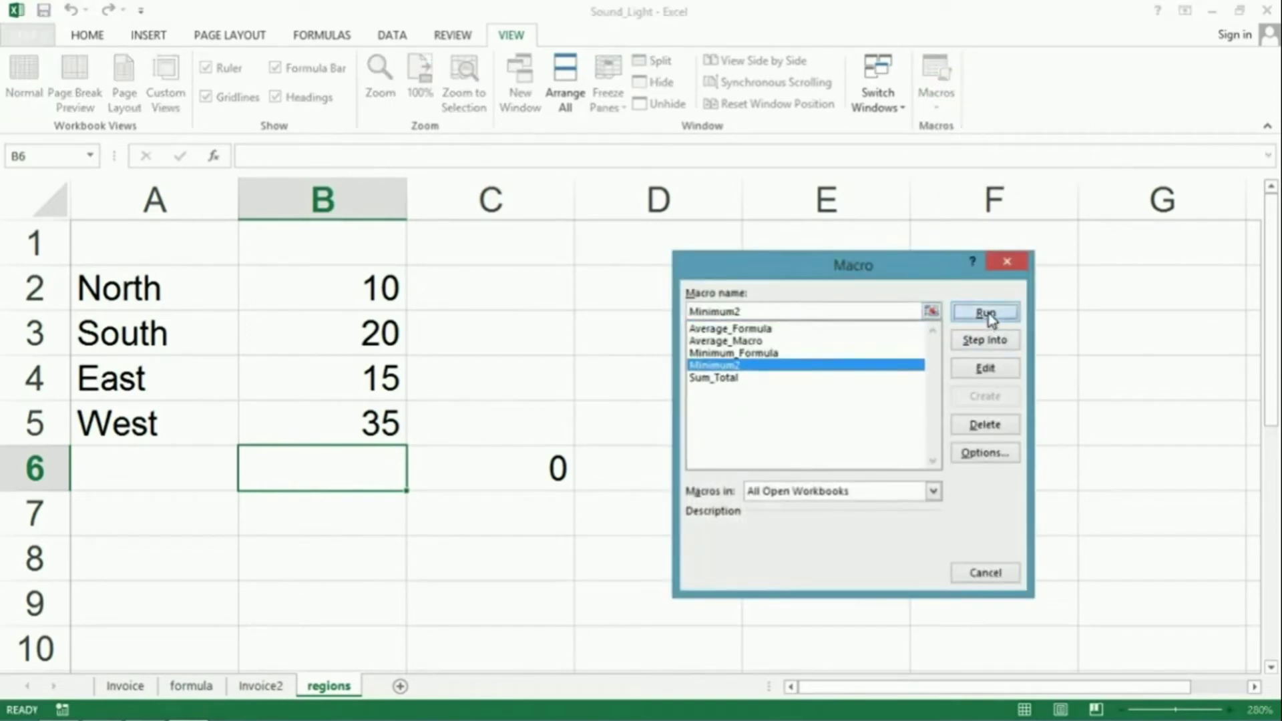
pyautogui.click(988, 314)
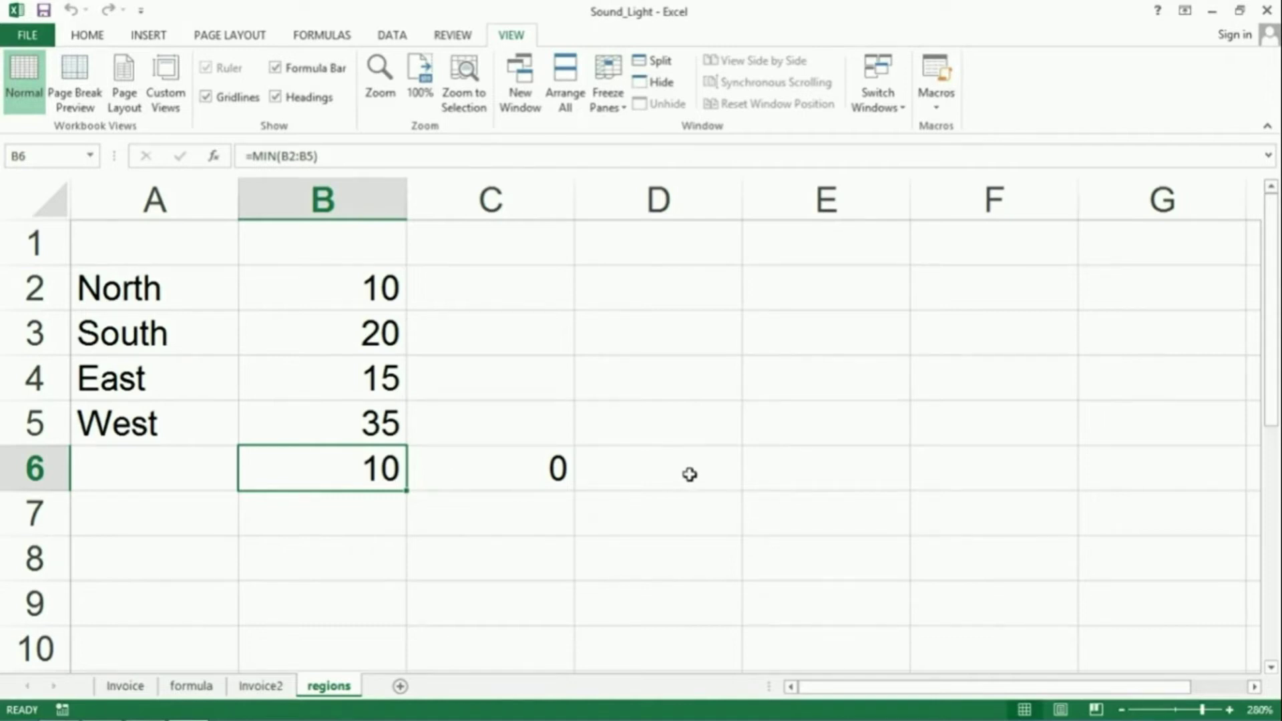
# Run the Average_Macro macro in cell E4 and clear the formula it enters there.
pyautogui.click(838, 381)
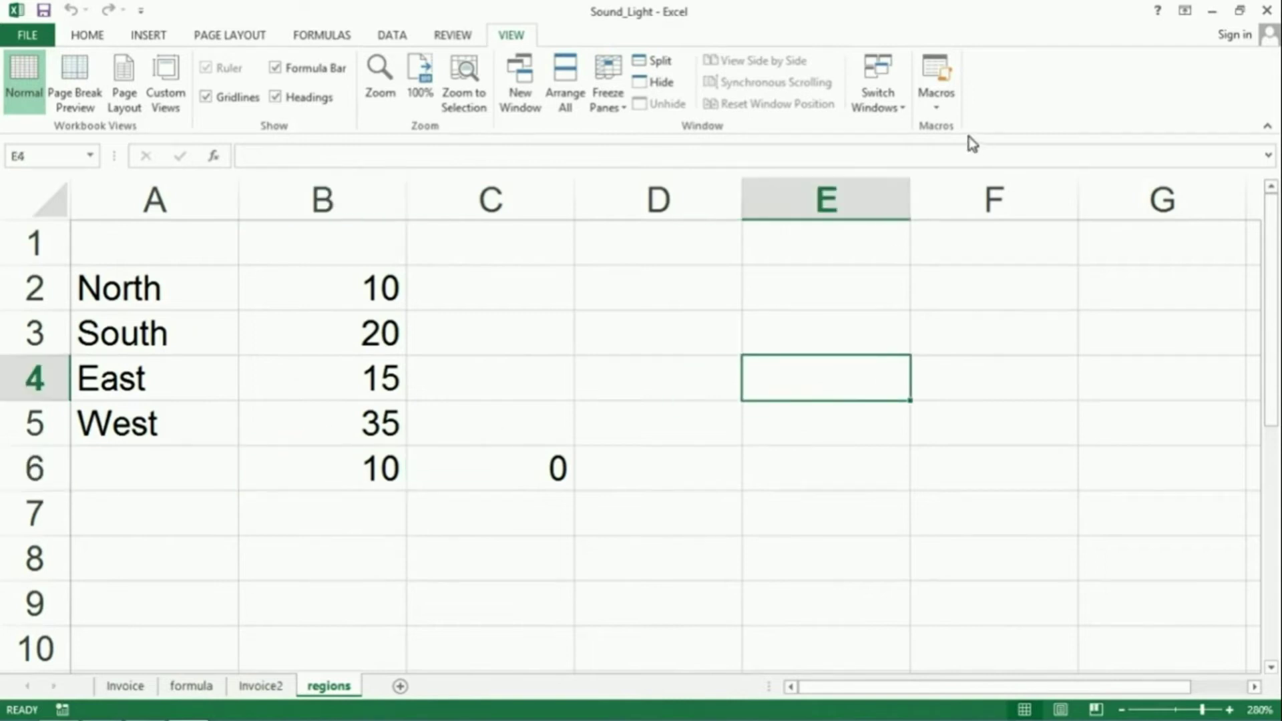
pyautogui.click(938, 107)
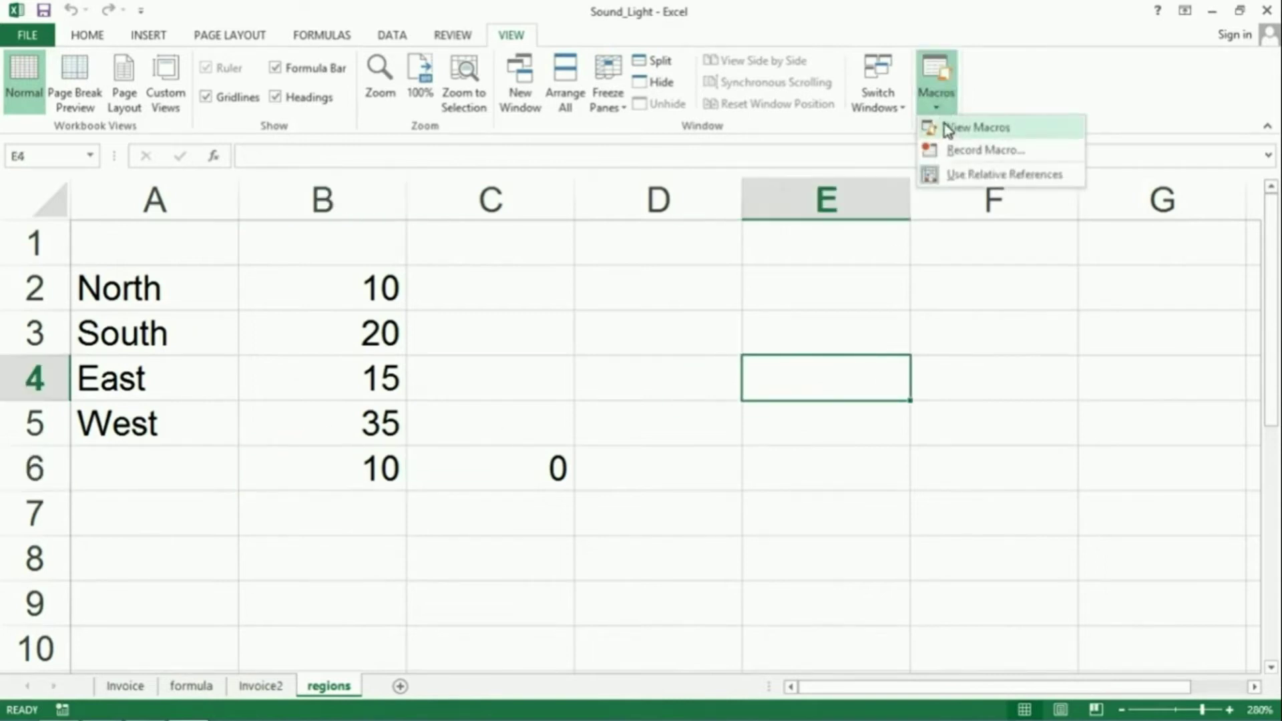
pyautogui.click(947, 127)
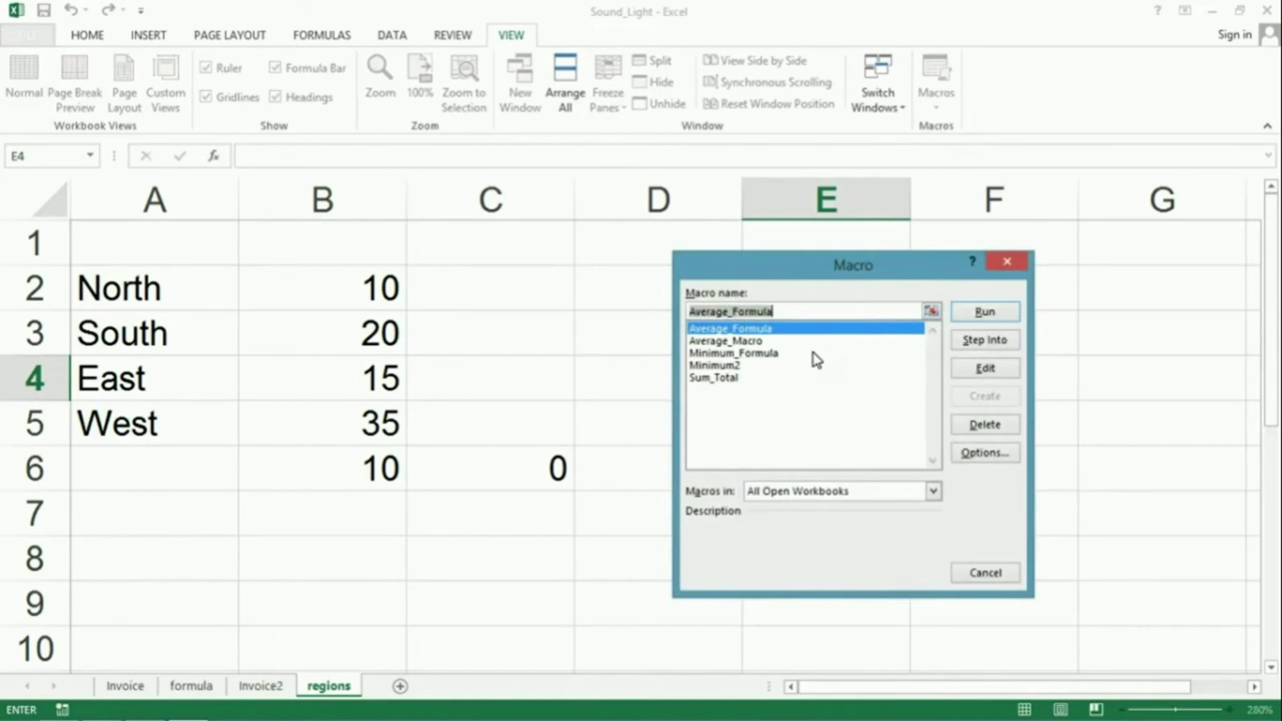
pyautogui.click(758, 342)
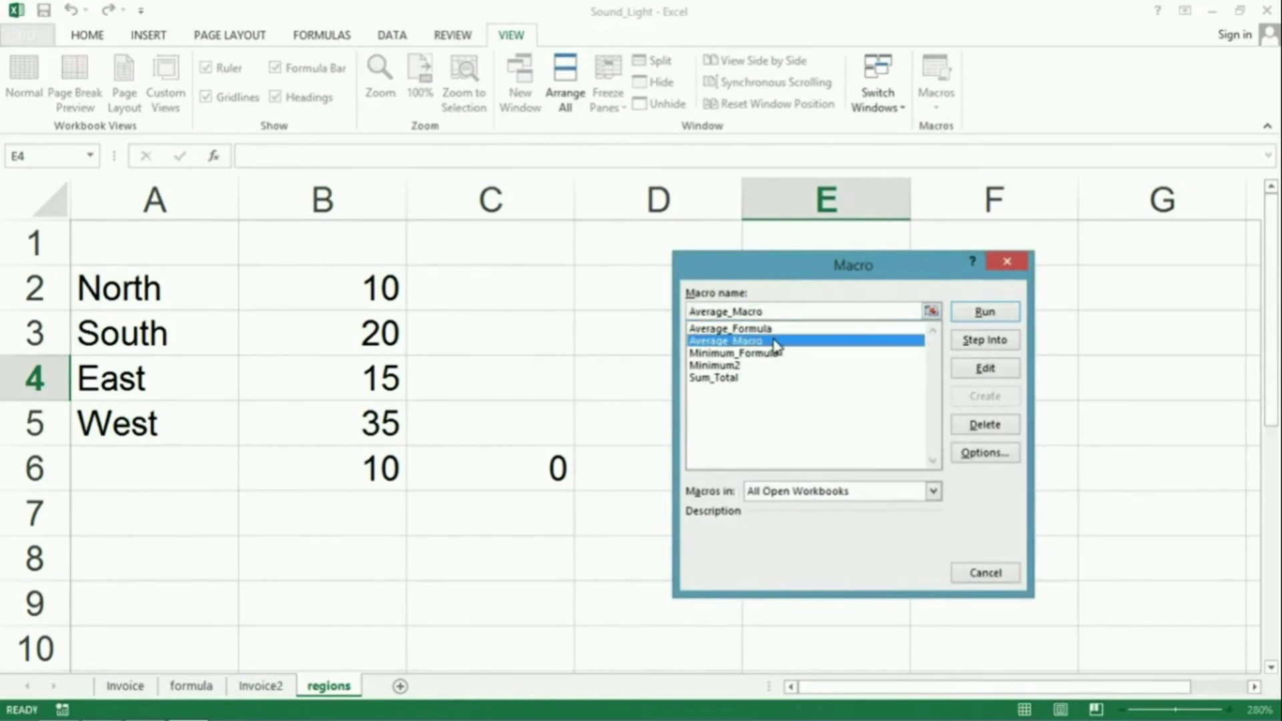
pyautogui.click(986, 313)
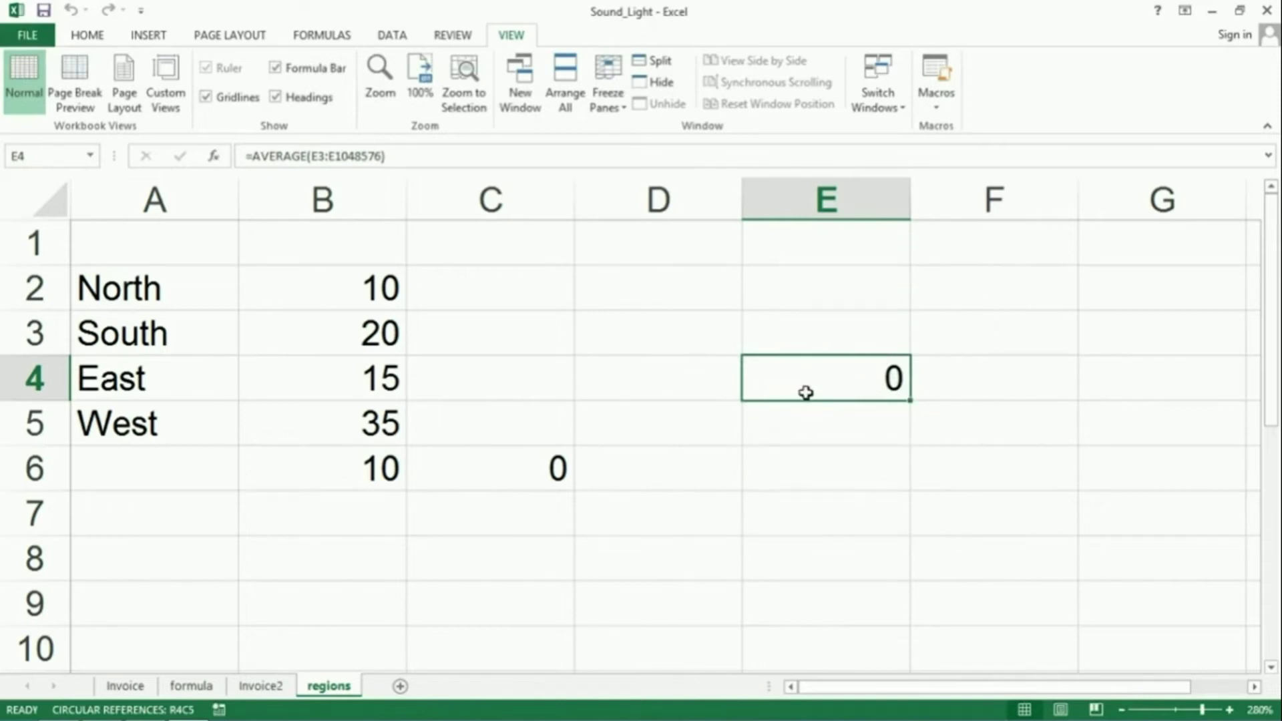
pyautogui.press('Delete')
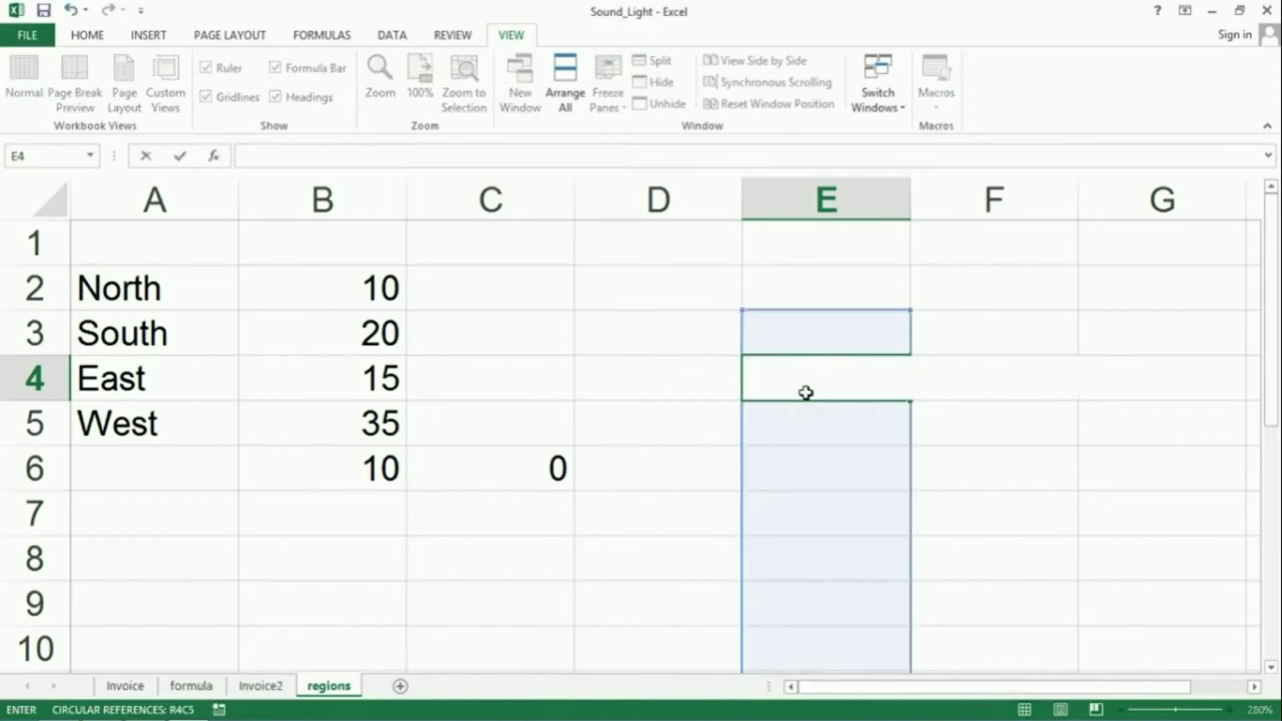
pyautogui.press('Return')
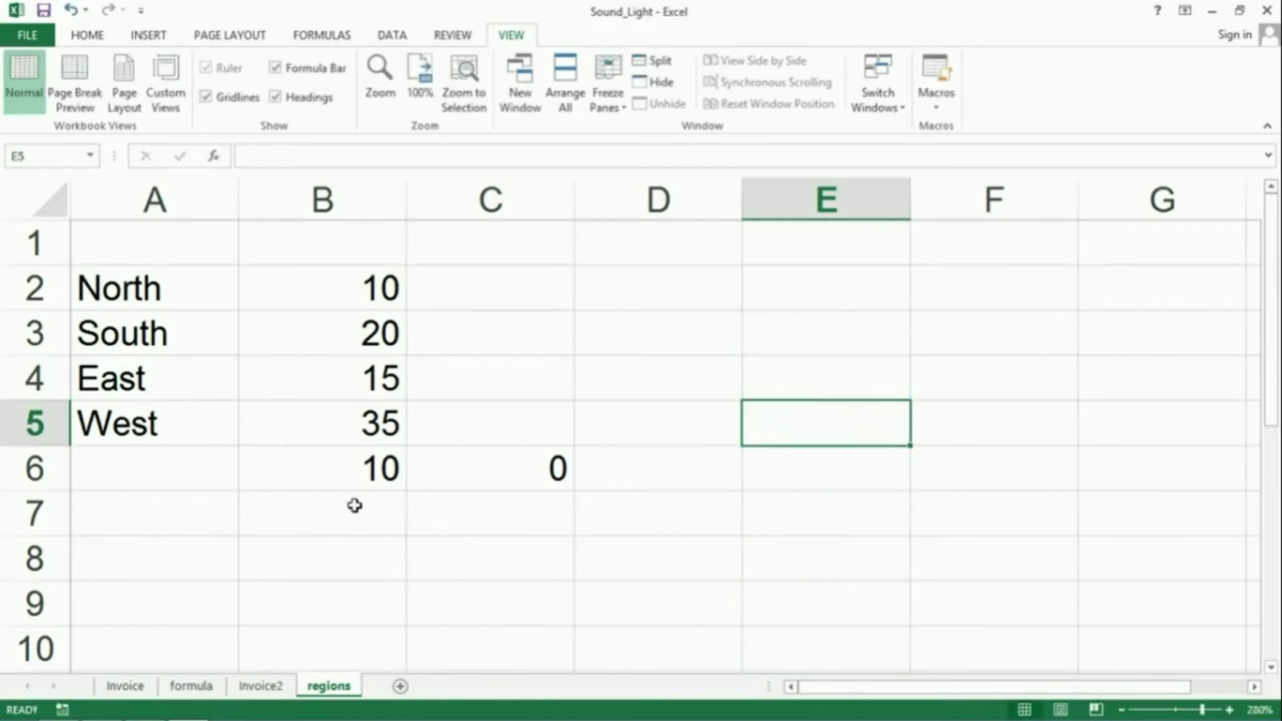
# Clear the MIN formula from cell B6 and run the Average_Formula macro in that cell.
pyautogui.click(354, 473)
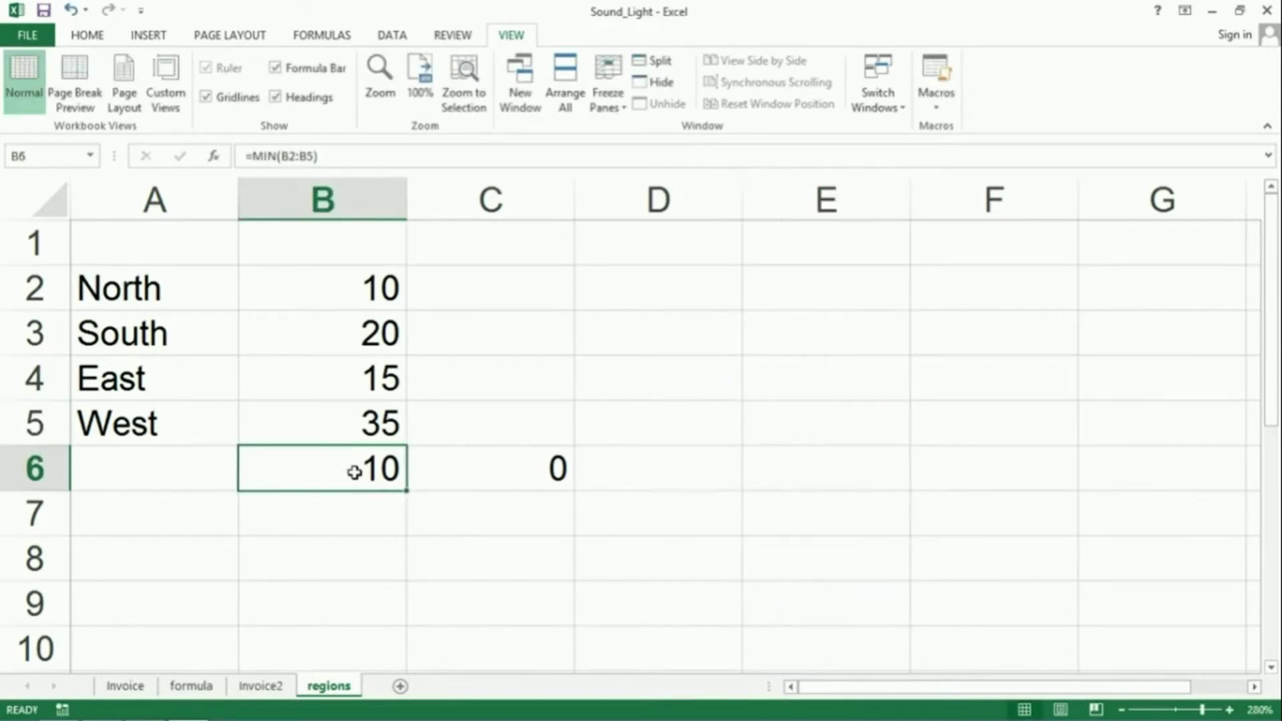
pyautogui.press('BackSpace')
pyautogui.press('Return')
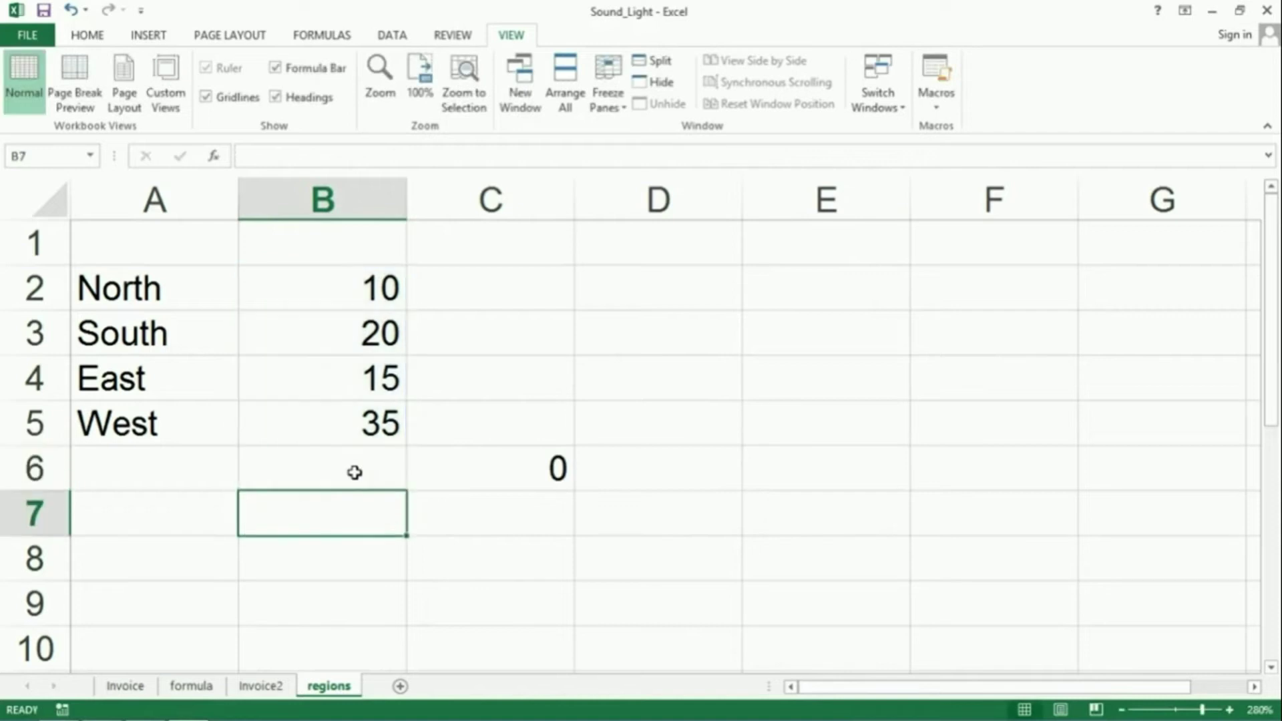
pyautogui.click(344, 467)
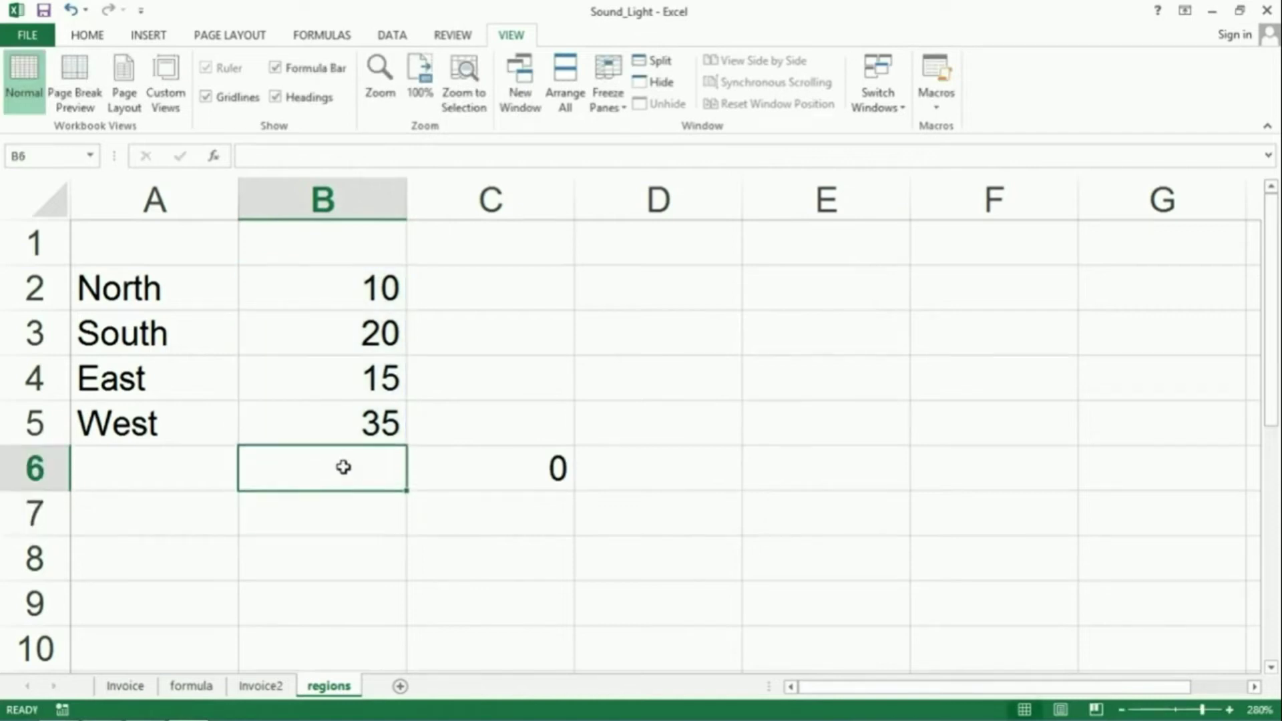
pyautogui.click(943, 108)
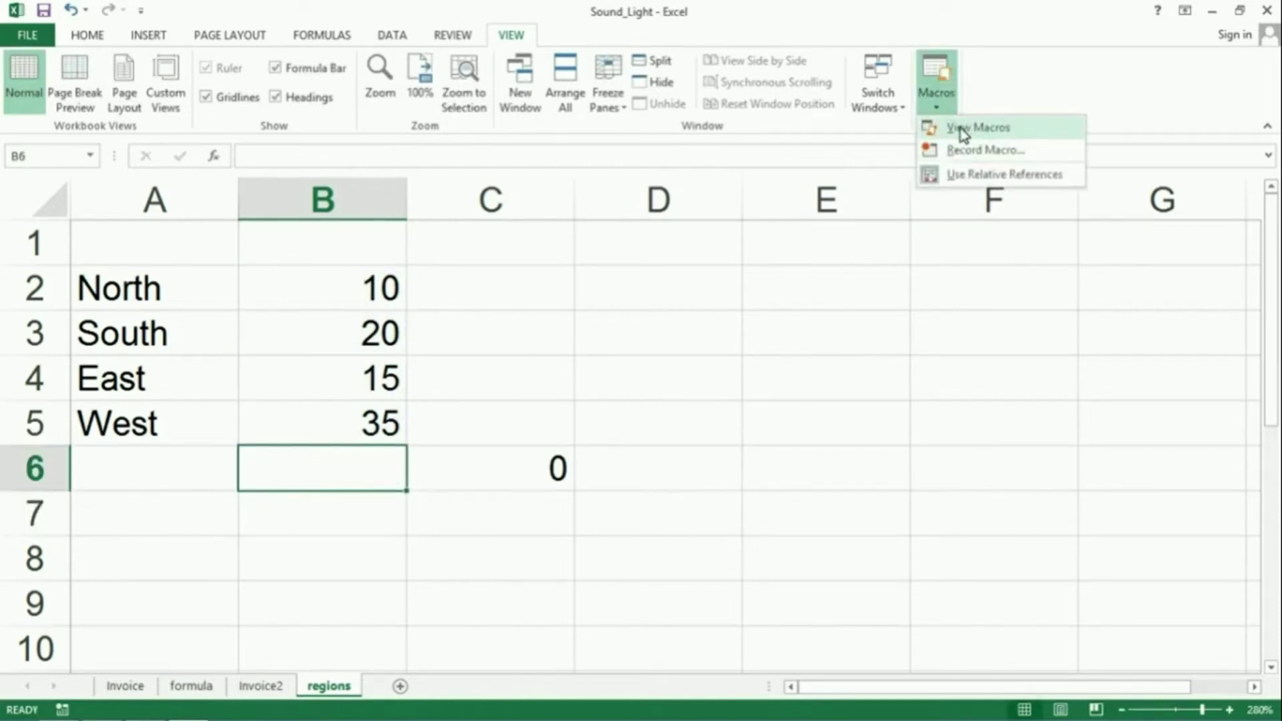
pyautogui.click(961, 128)
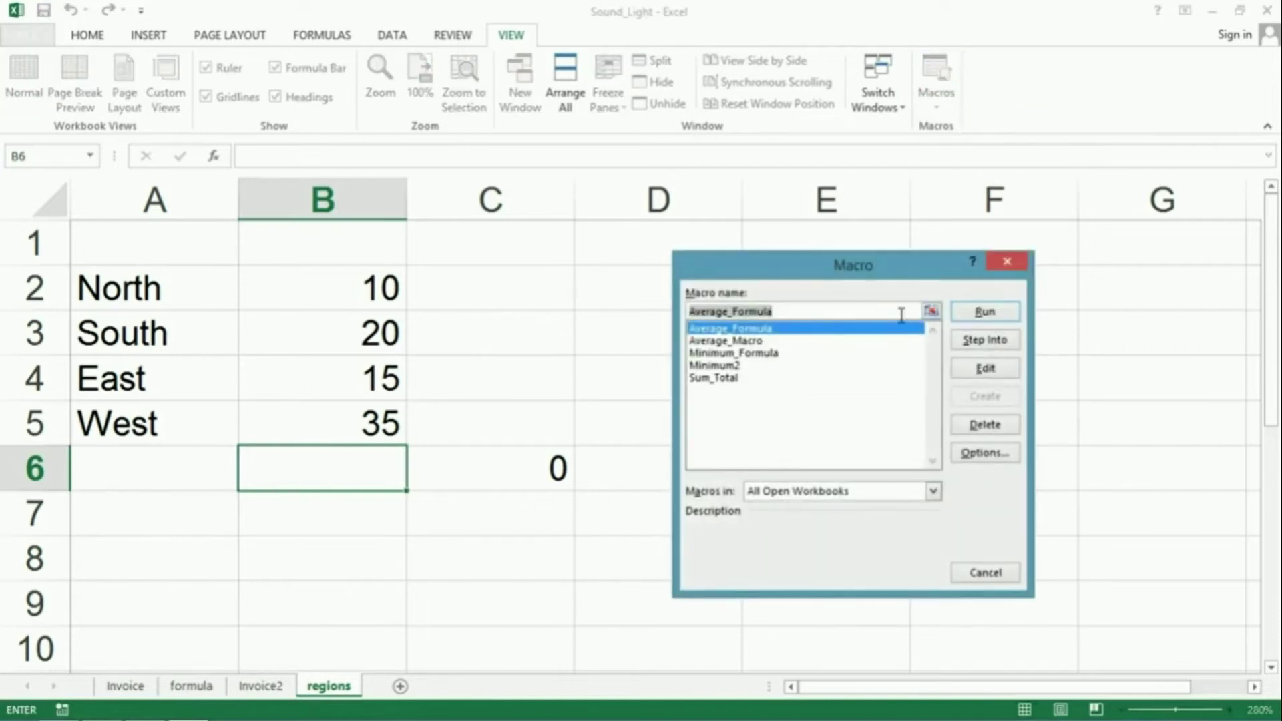
pyautogui.click(978, 315)
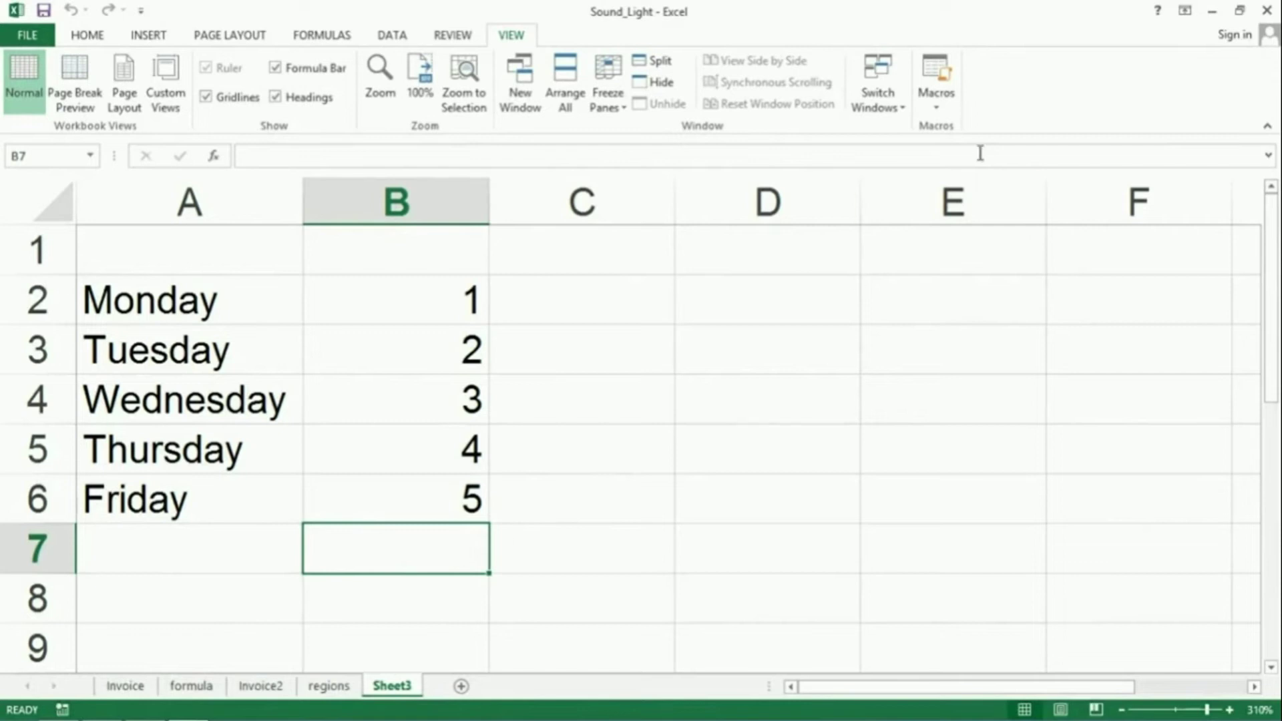
# Start recording a macro named SumFormula from cell B7 of Sheet3, stored in This Workbook.
pyautogui.click(940, 108)
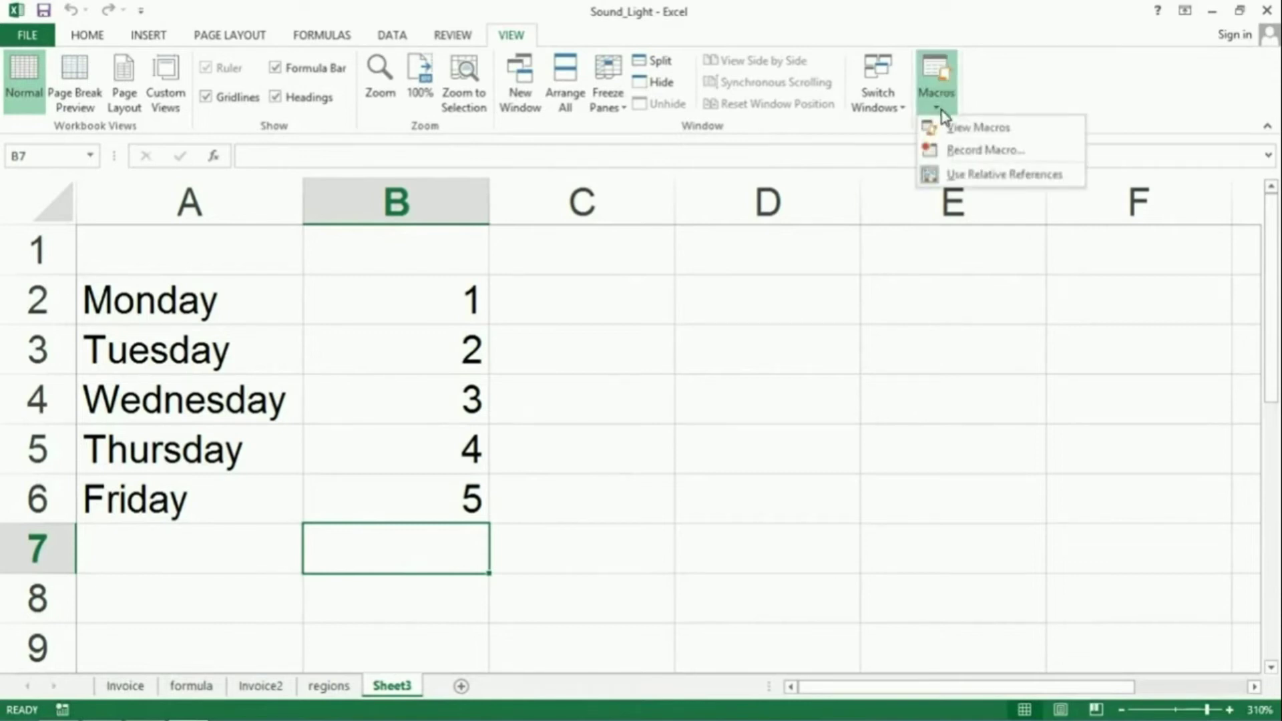
pyautogui.click(951, 153)
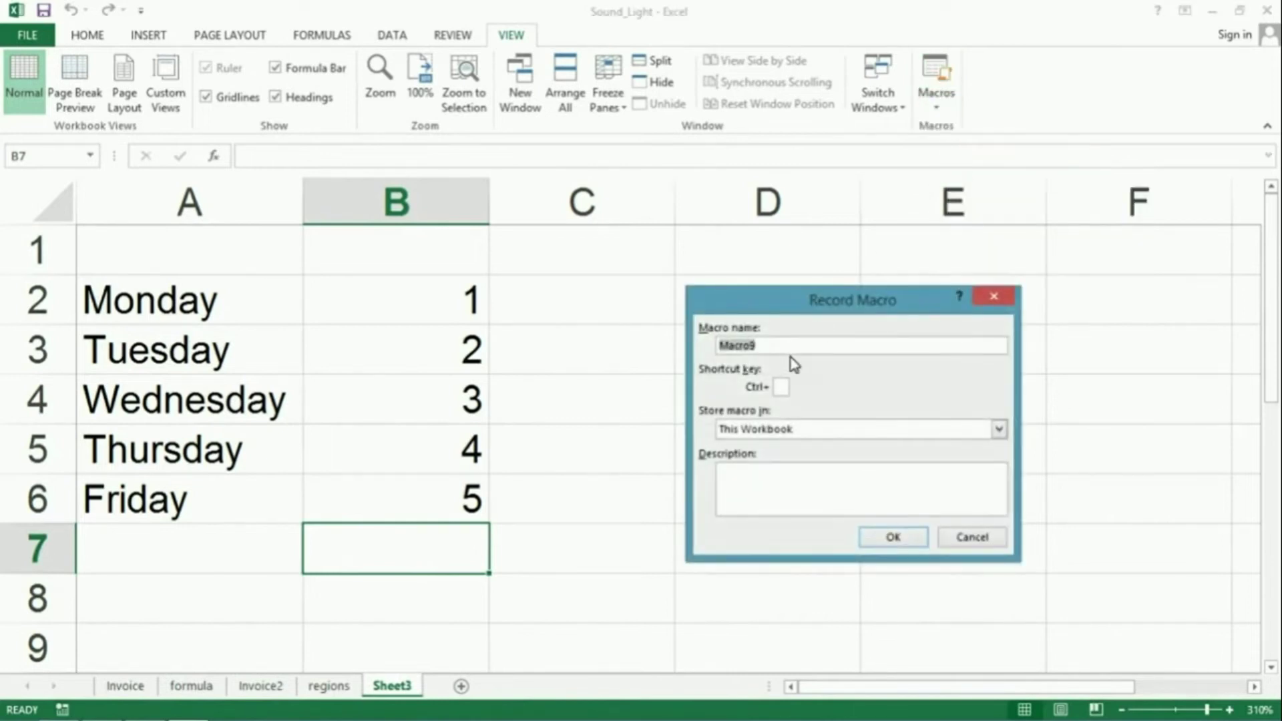
pyautogui.write('SumFormula')
pyautogui.click(889, 543)
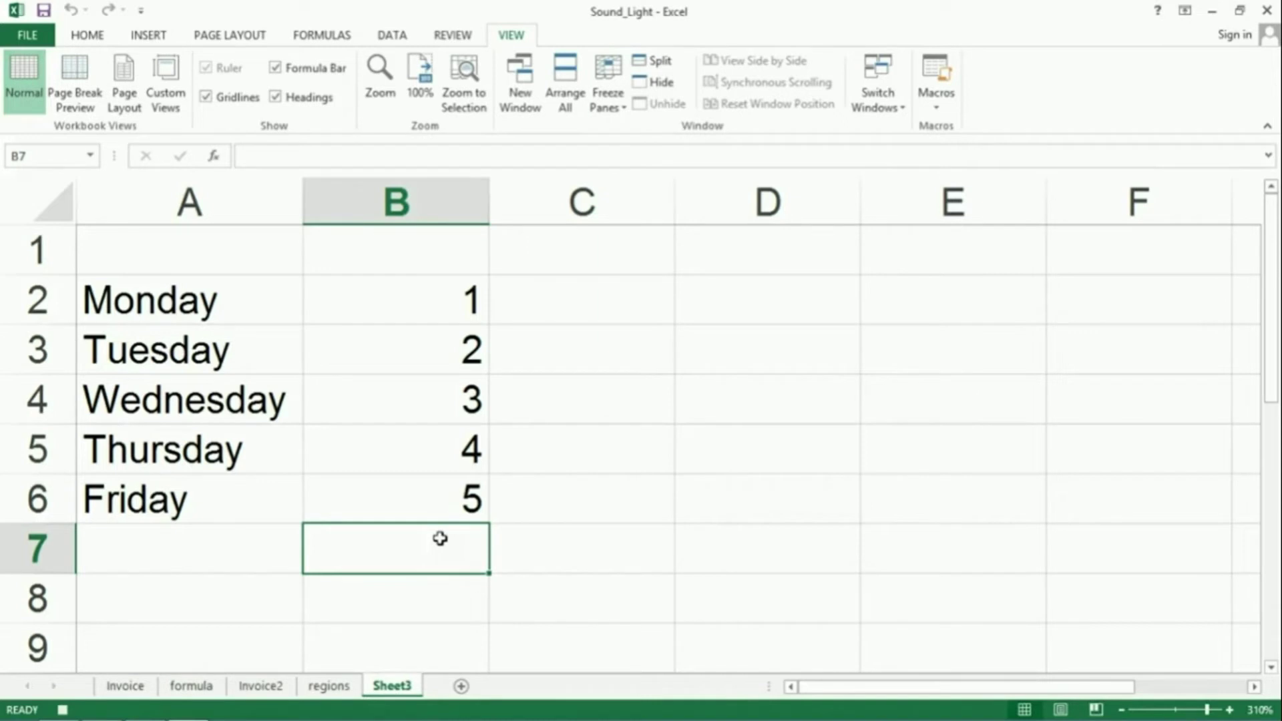
# Enter the formula =sum(B2:B6) in cell B7 to total the Monday to Friday values.
pyautogui.write('=su')
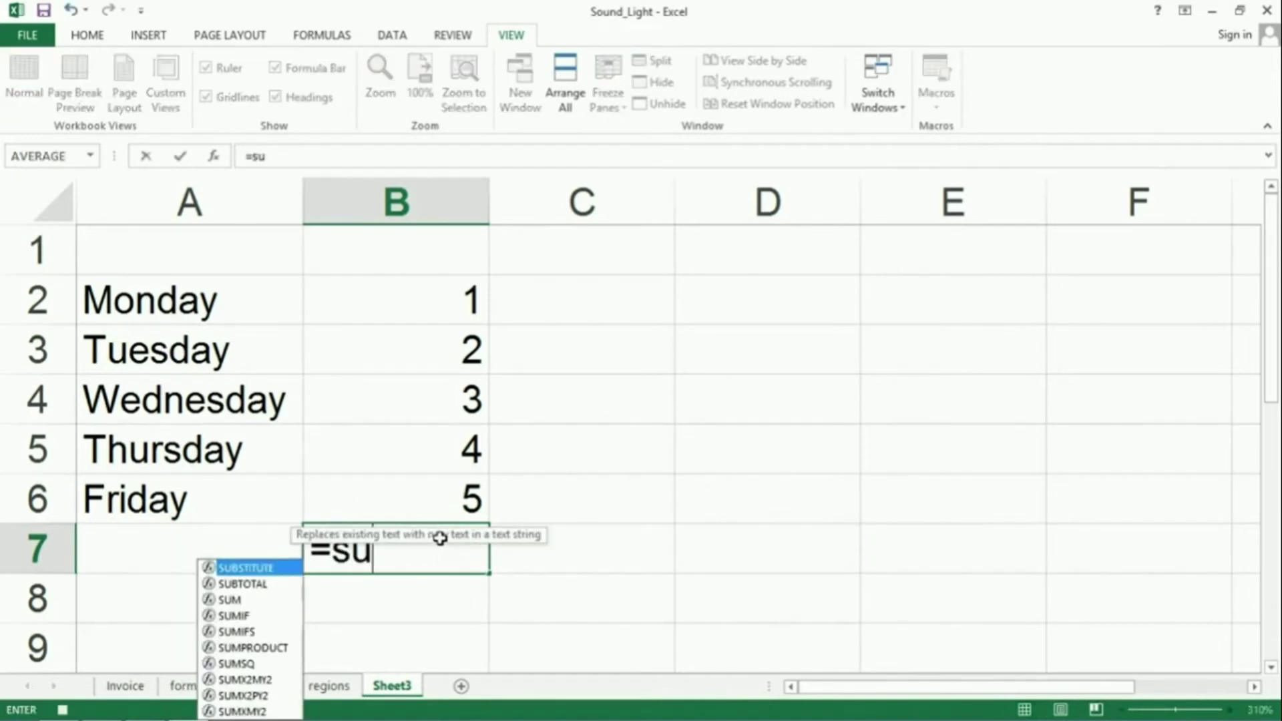
pyautogui.write('m(')
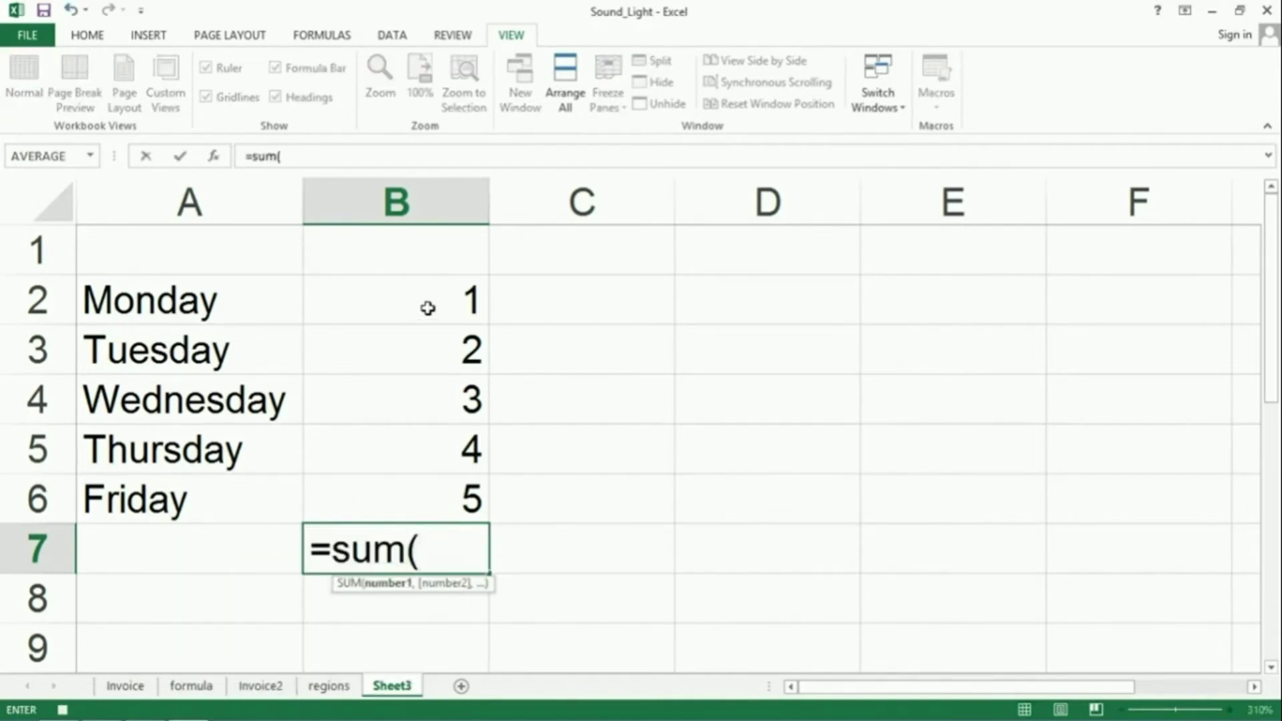
pyautogui.moveTo(438, 301); pyautogui.dragTo(419, 518)
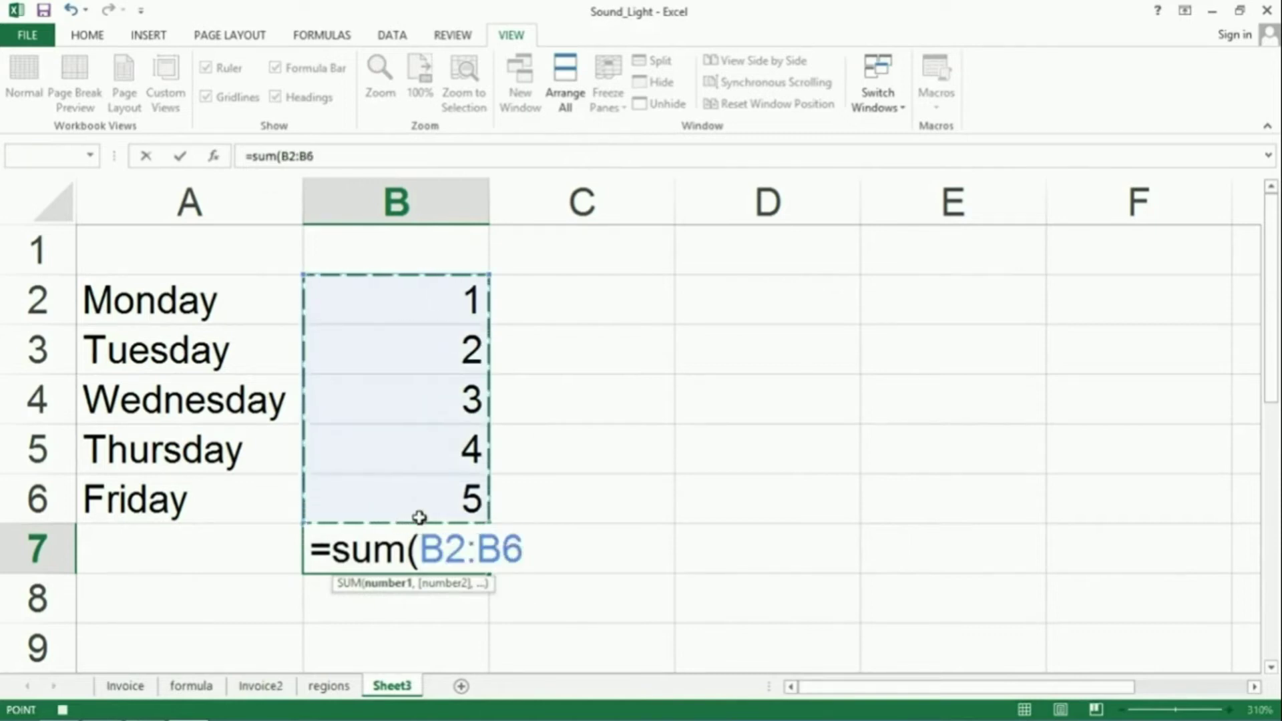
pyautogui.write(')')
pyautogui.press('Return')
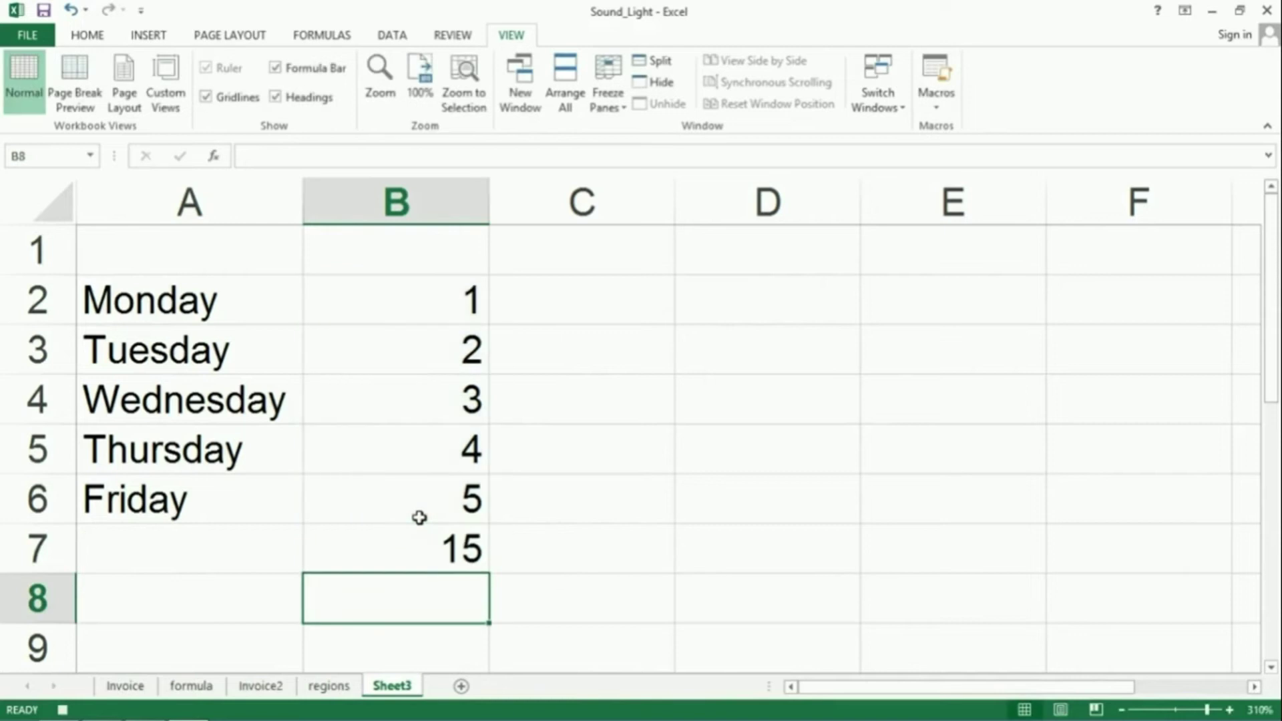
# Reselect cell B7 and stop the SumFormula recording.
pyautogui.click(432, 553)
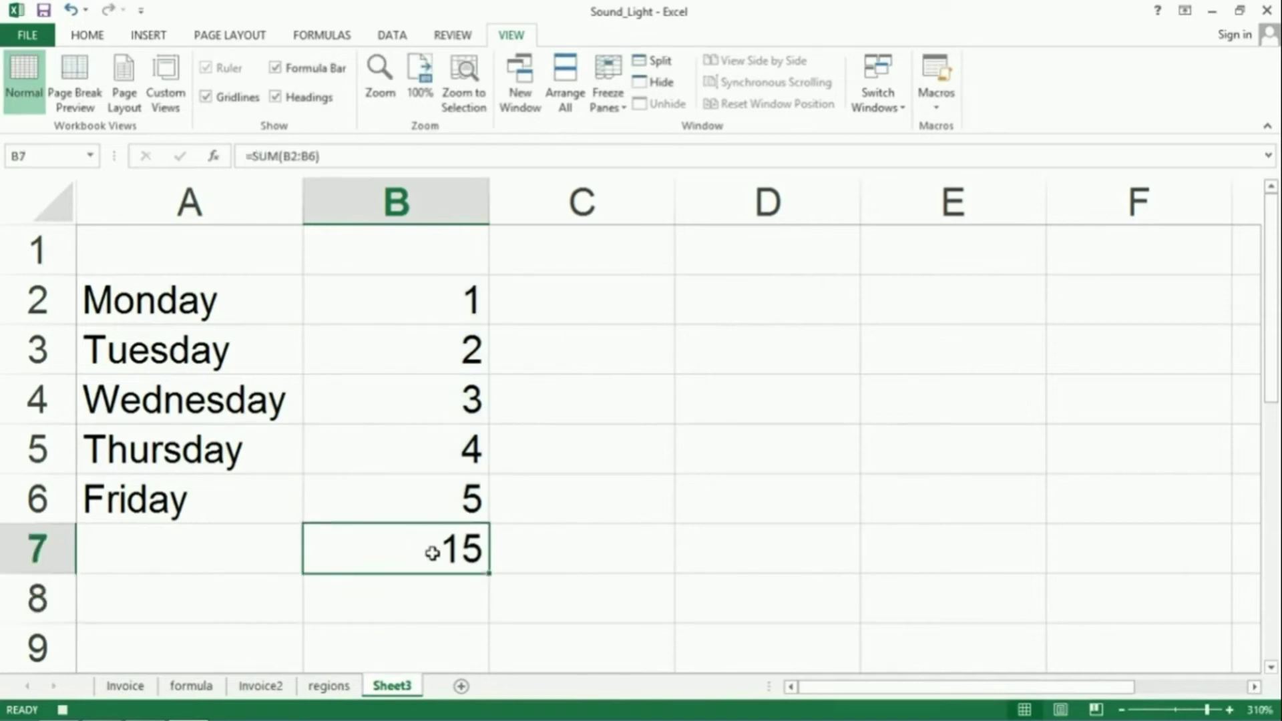
pyautogui.click(927, 117)
pyautogui.click(945, 151)
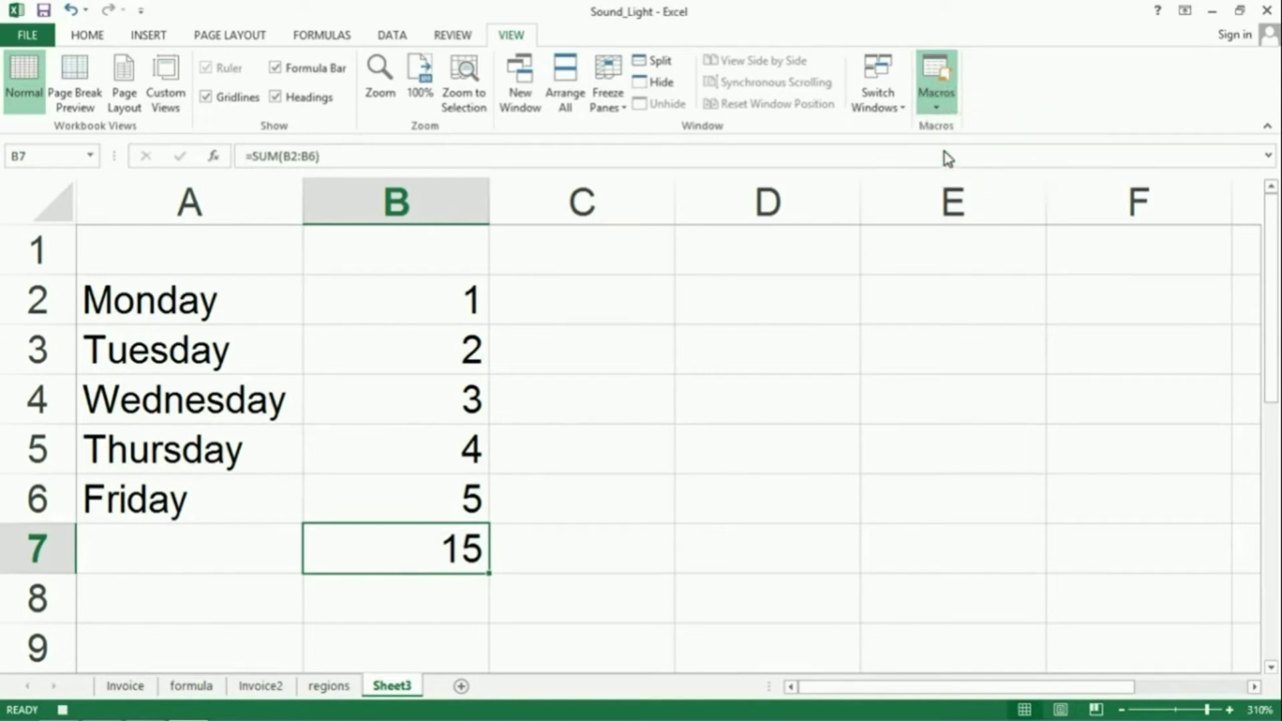
# Run the SumFormula macro in cell C7 and compare its formula with the one in cell B7.
pyautogui.click(554, 552)
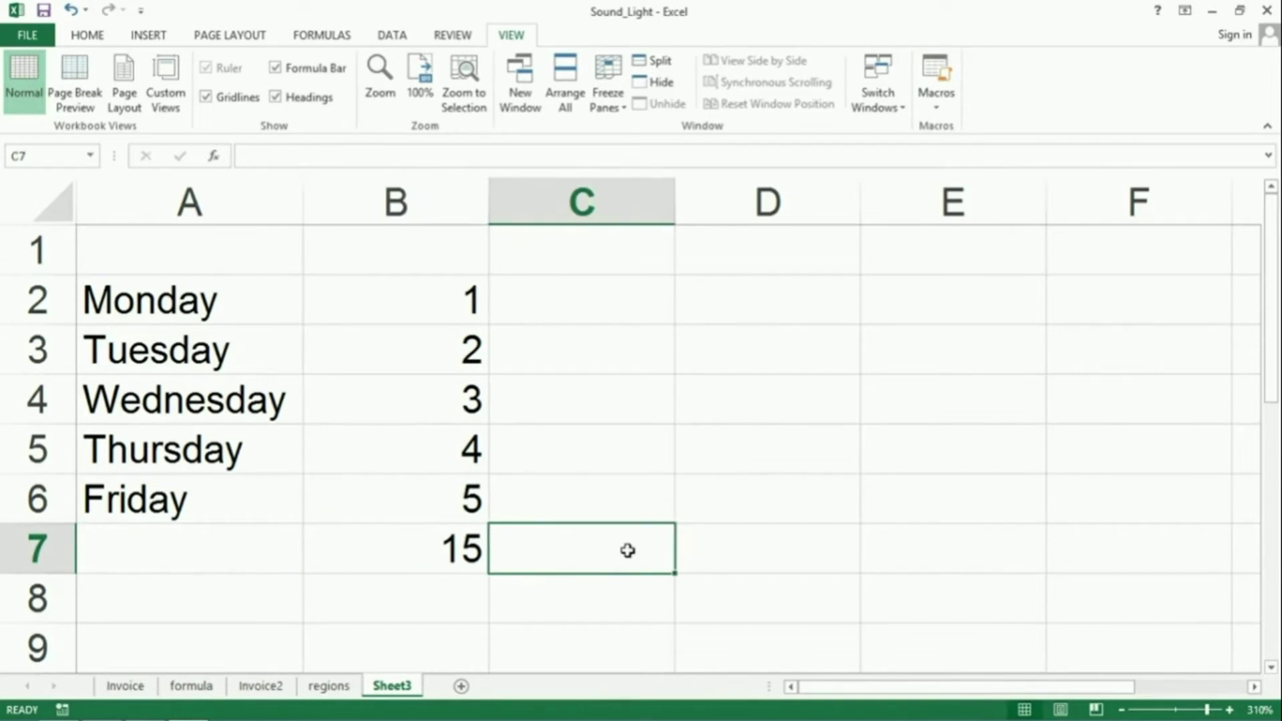
pyautogui.click(938, 107)
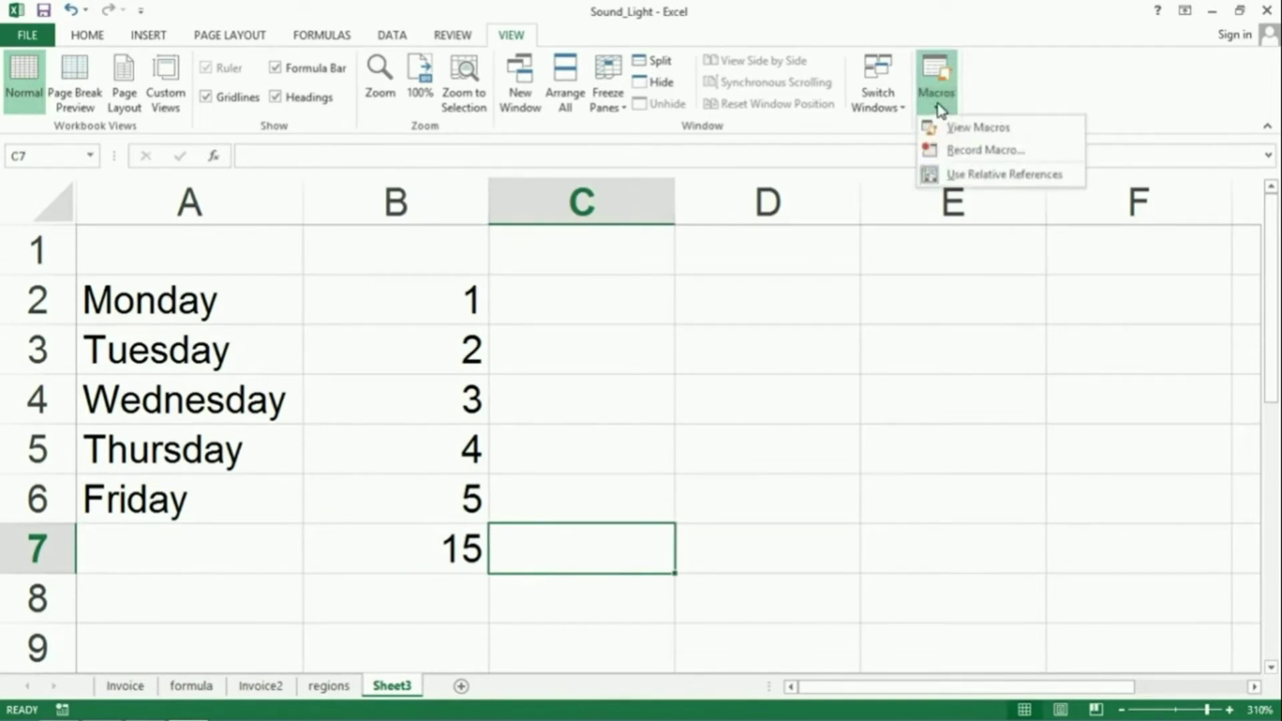
pyautogui.click(953, 129)
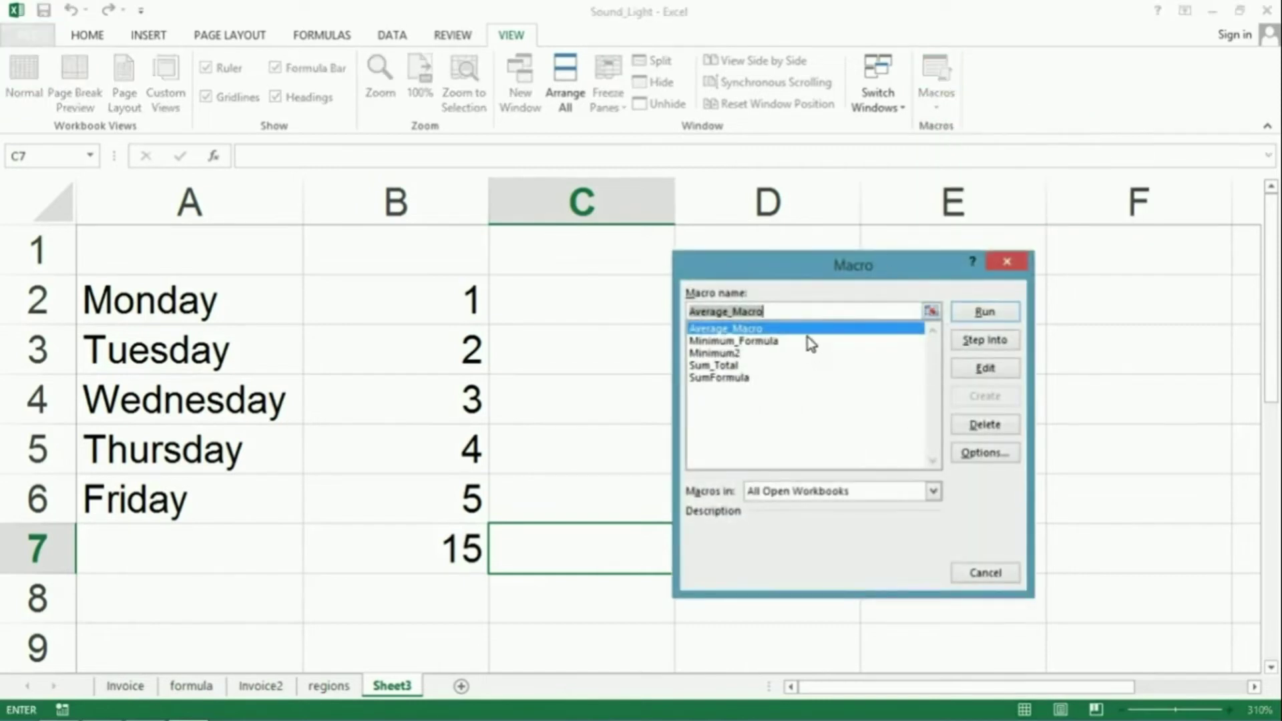
pyautogui.click(748, 376)
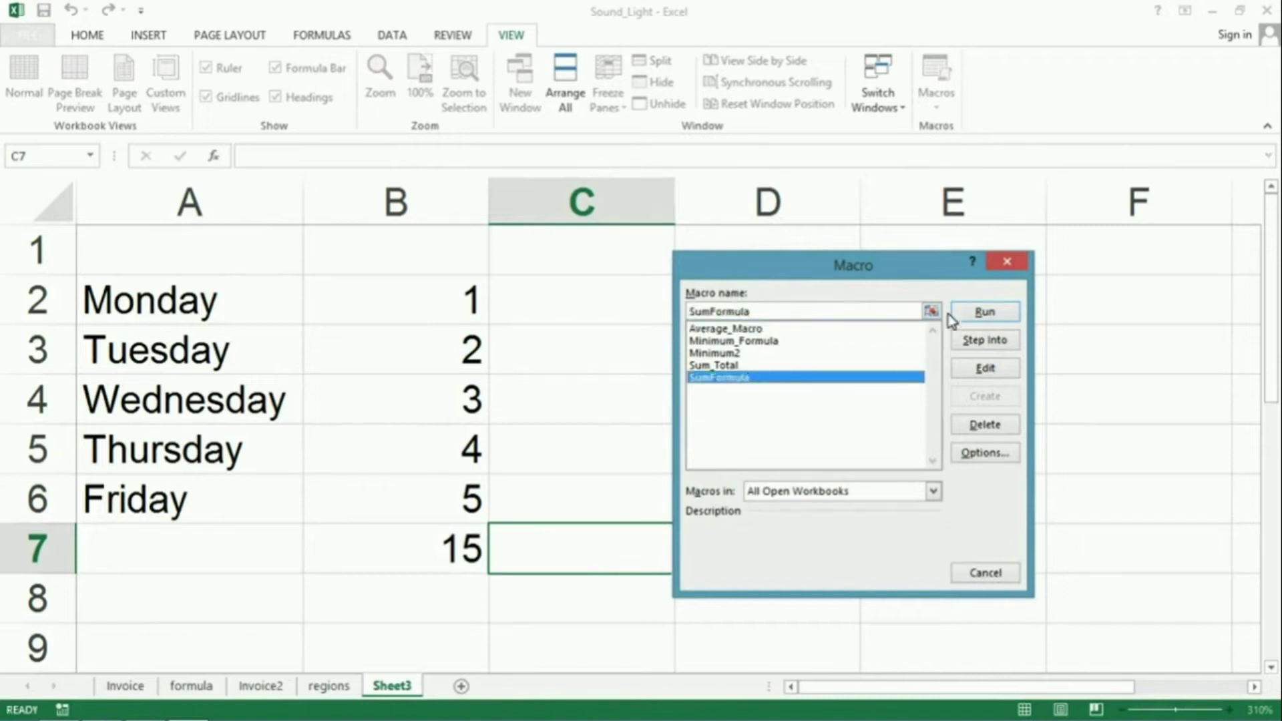
pyautogui.click(974, 314)
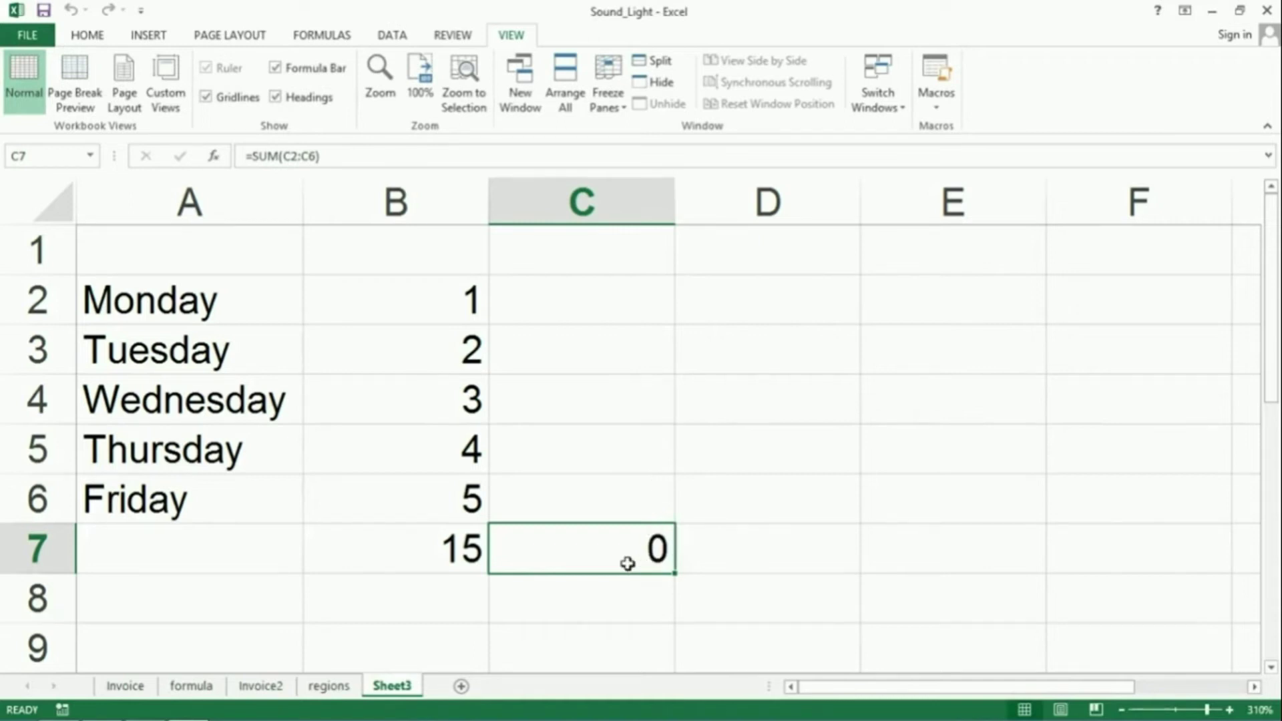
pyautogui.click(456, 547)
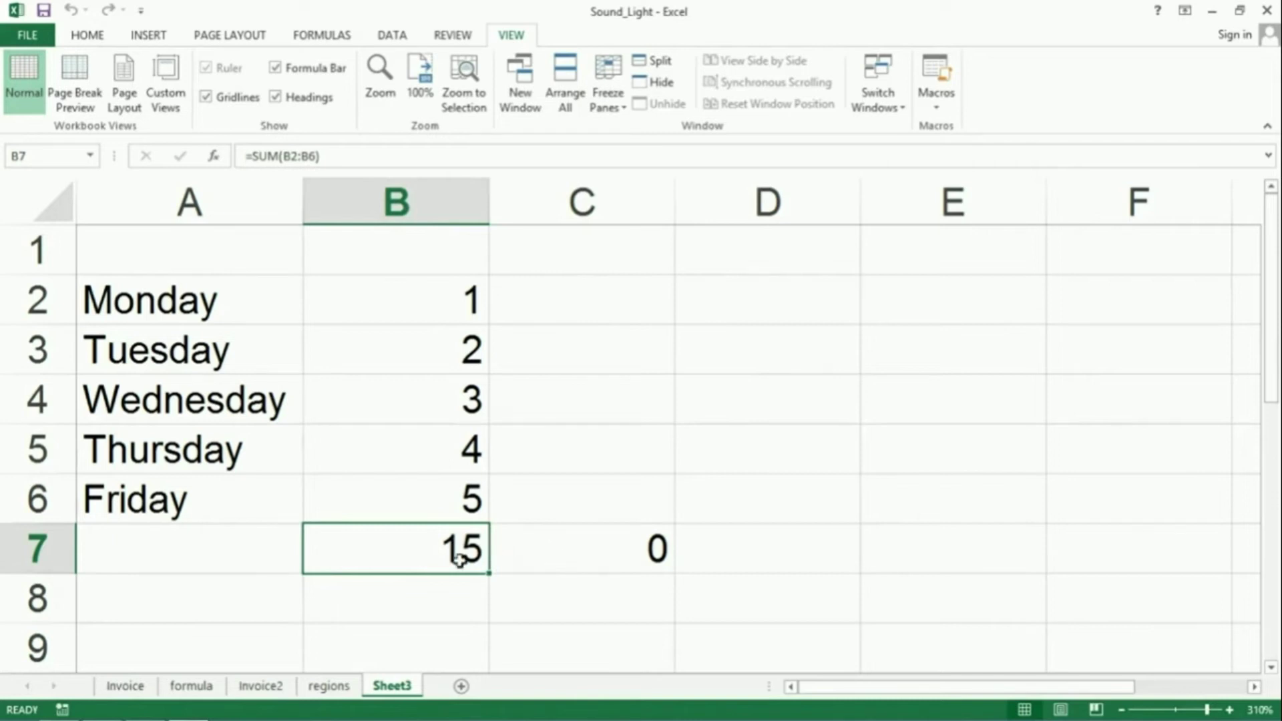
# Clear the contents of cells B7 and C7.
pyautogui.moveTo(476, 544); pyautogui.dragTo(565, 553)
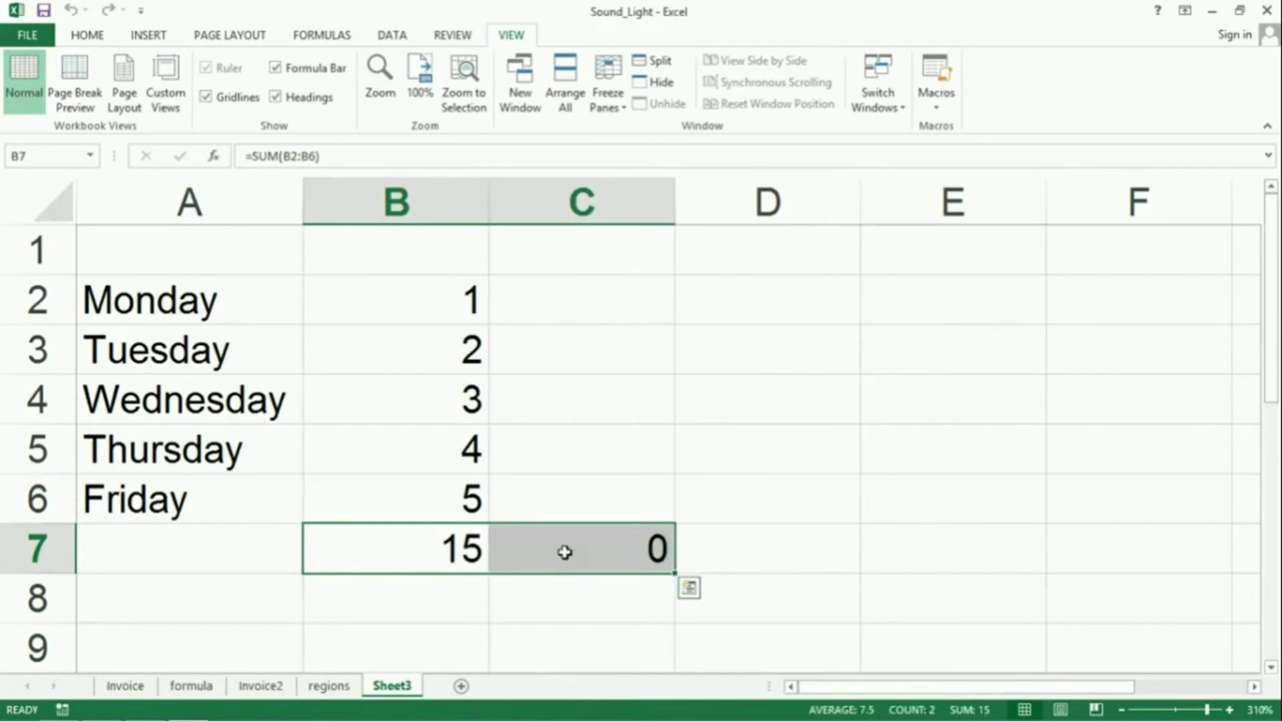
pyautogui.rightClick(564, 552)
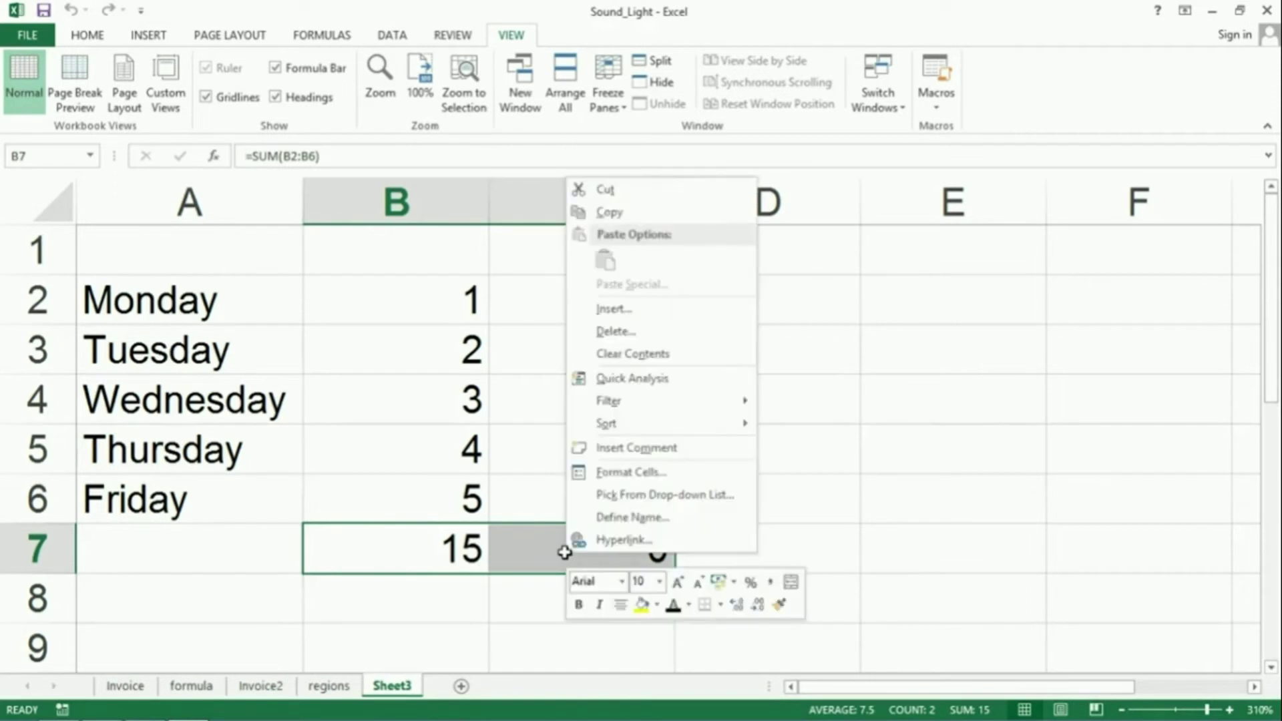
pyautogui.click(639, 356)
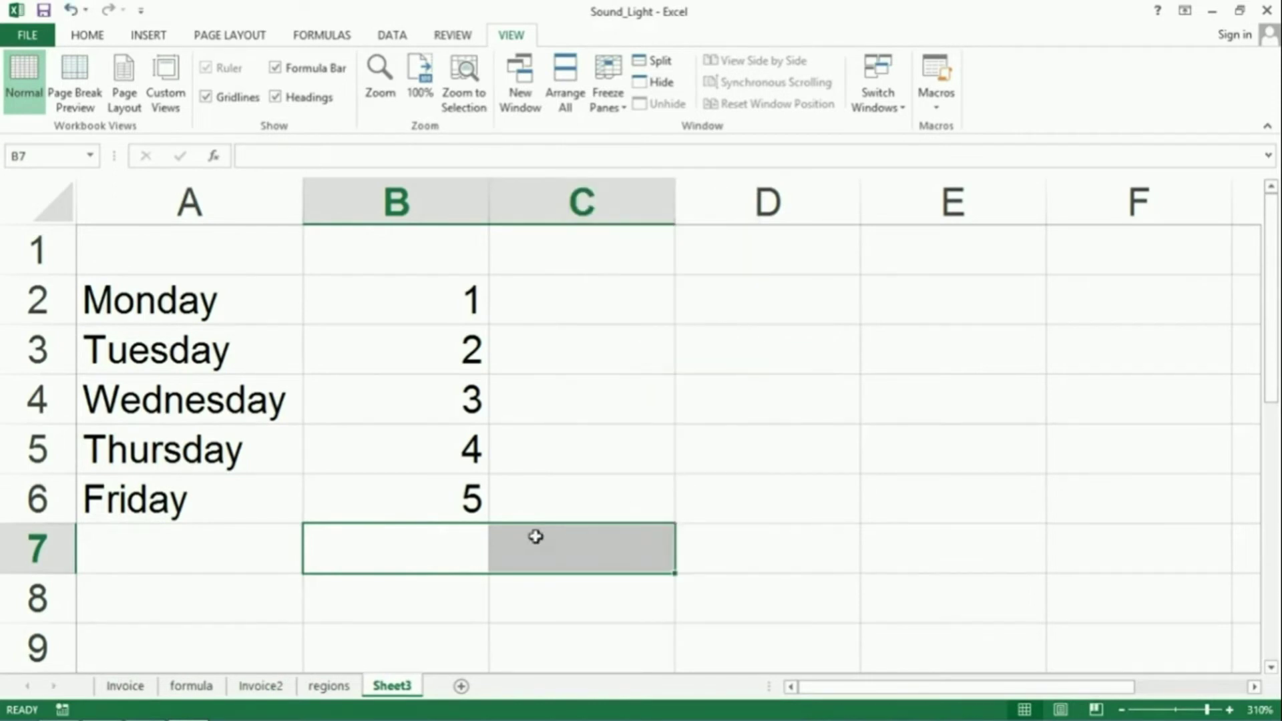
# Turn off relative references and start recording a macro named Macro2 from cell B7, stored in This Workbook.
pyautogui.click(448, 553)
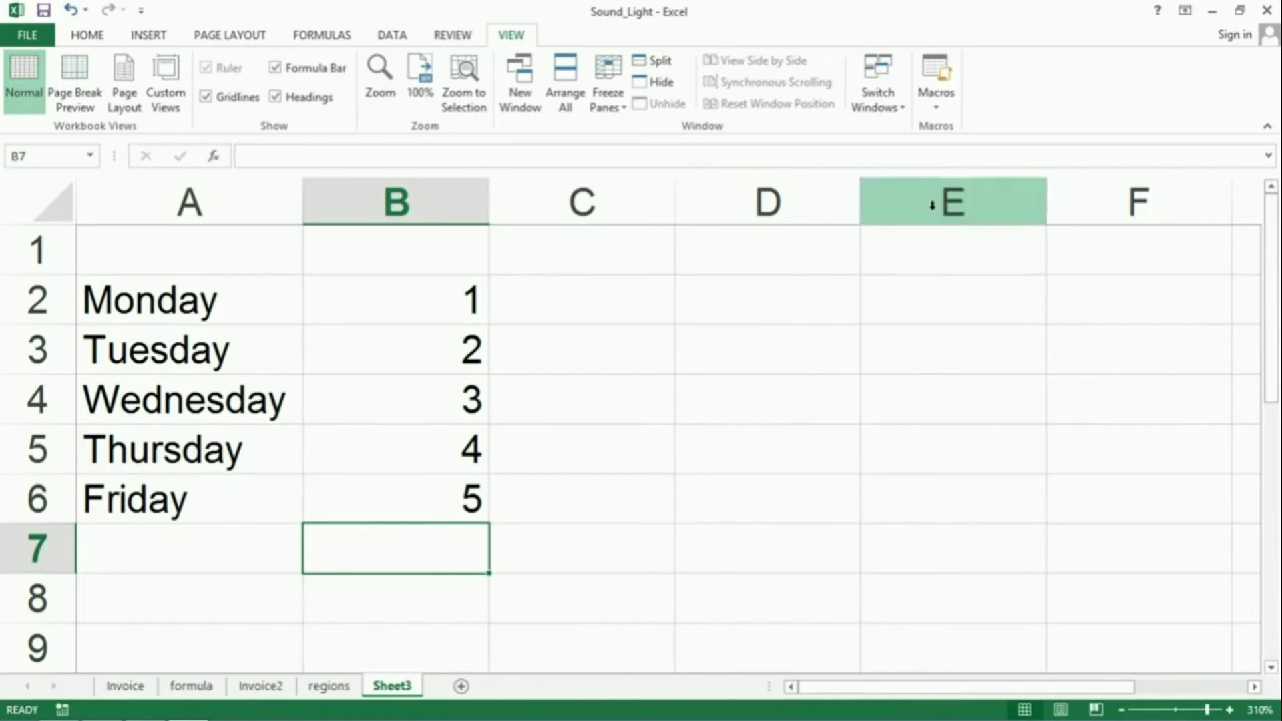
pyautogui.click(944, 109)
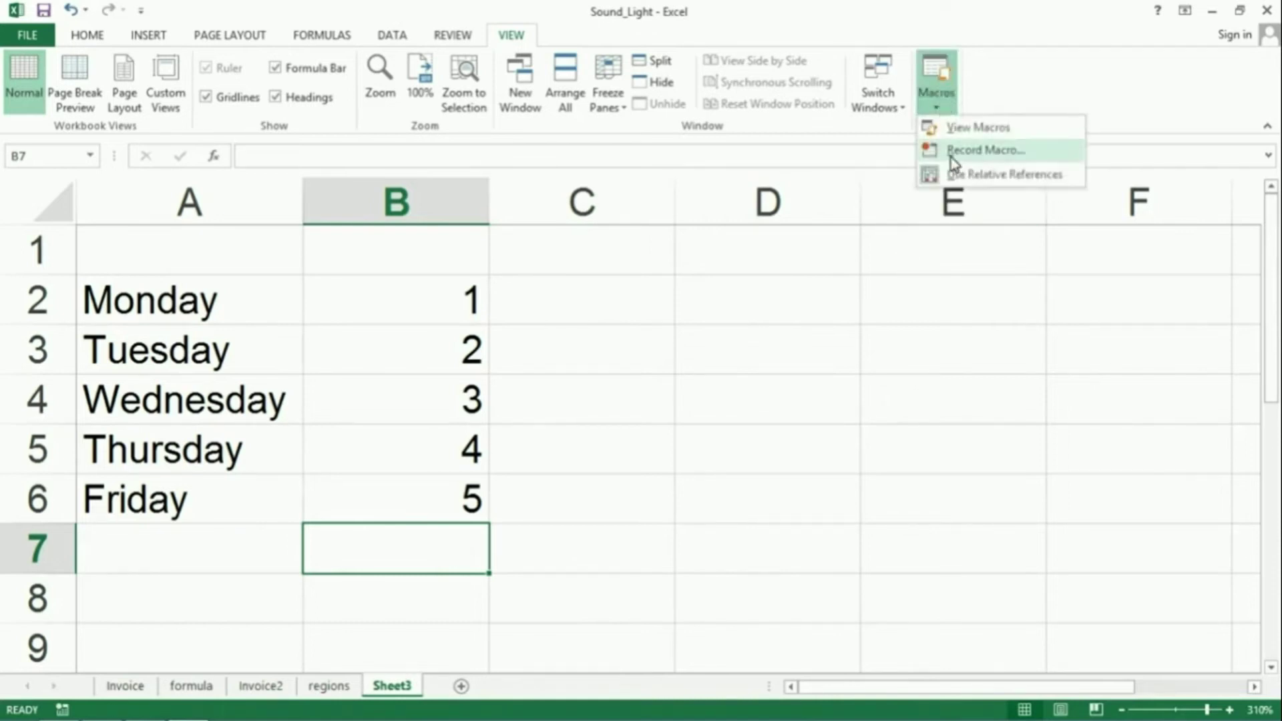
pyautogui.click(975, 174)
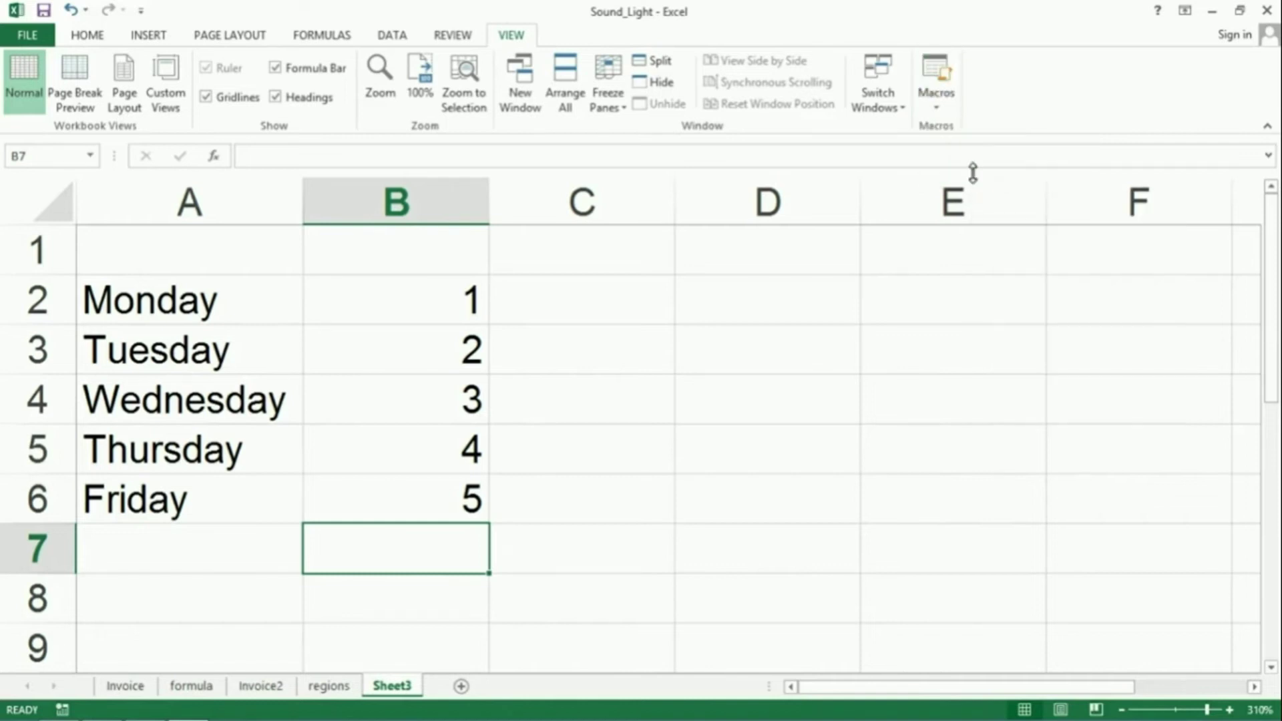
pyautogui.click(942, 110)
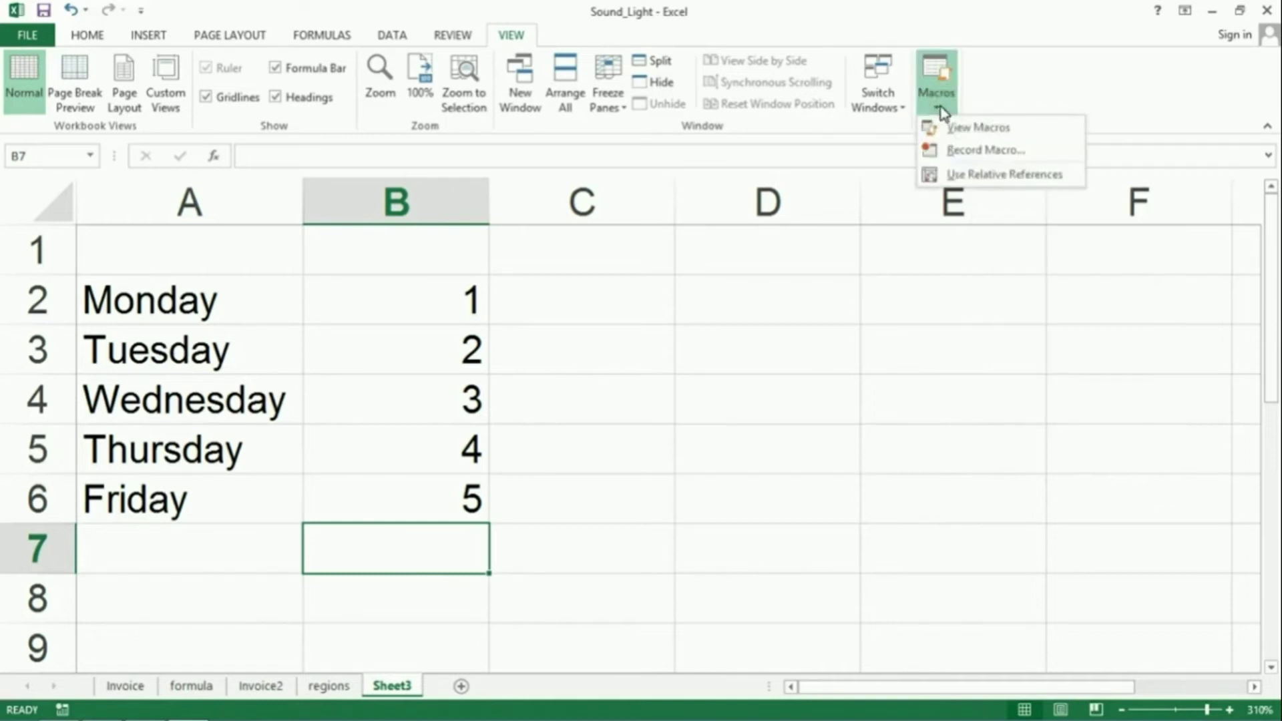
pyautogui.click(957, 152)
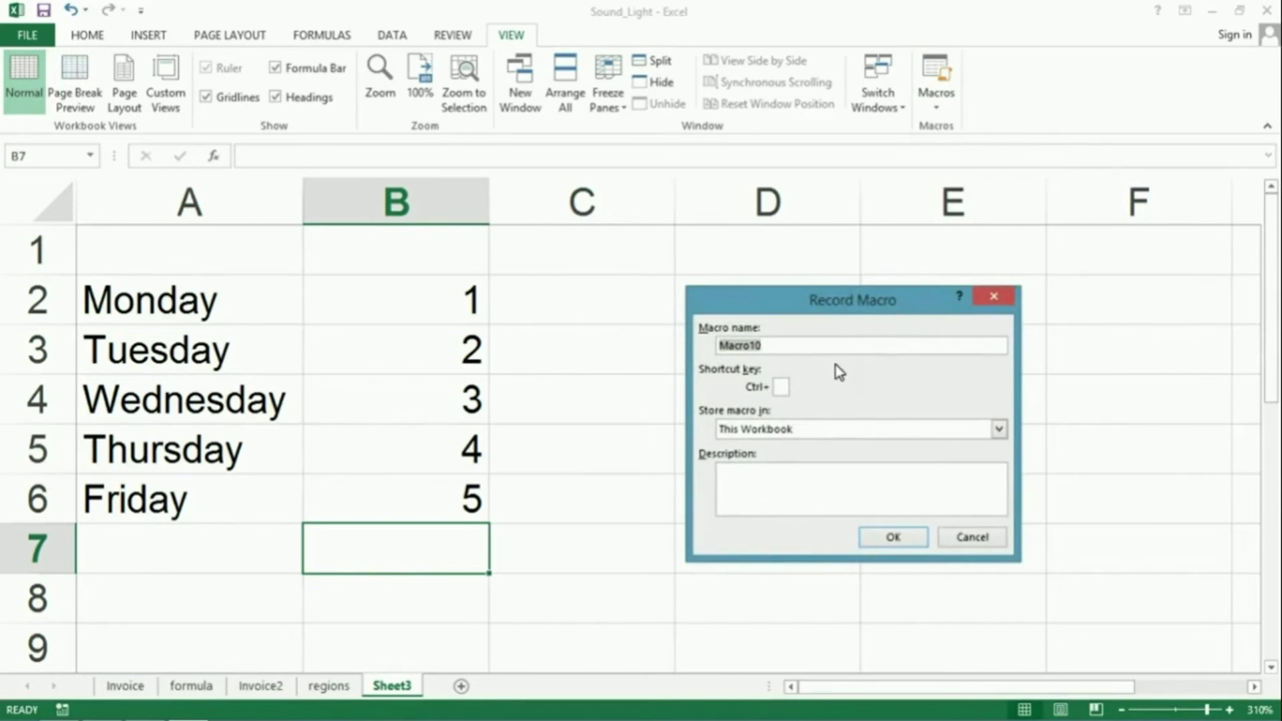
pyautogui.write('Macro')
pyautogui.click(893, 538)
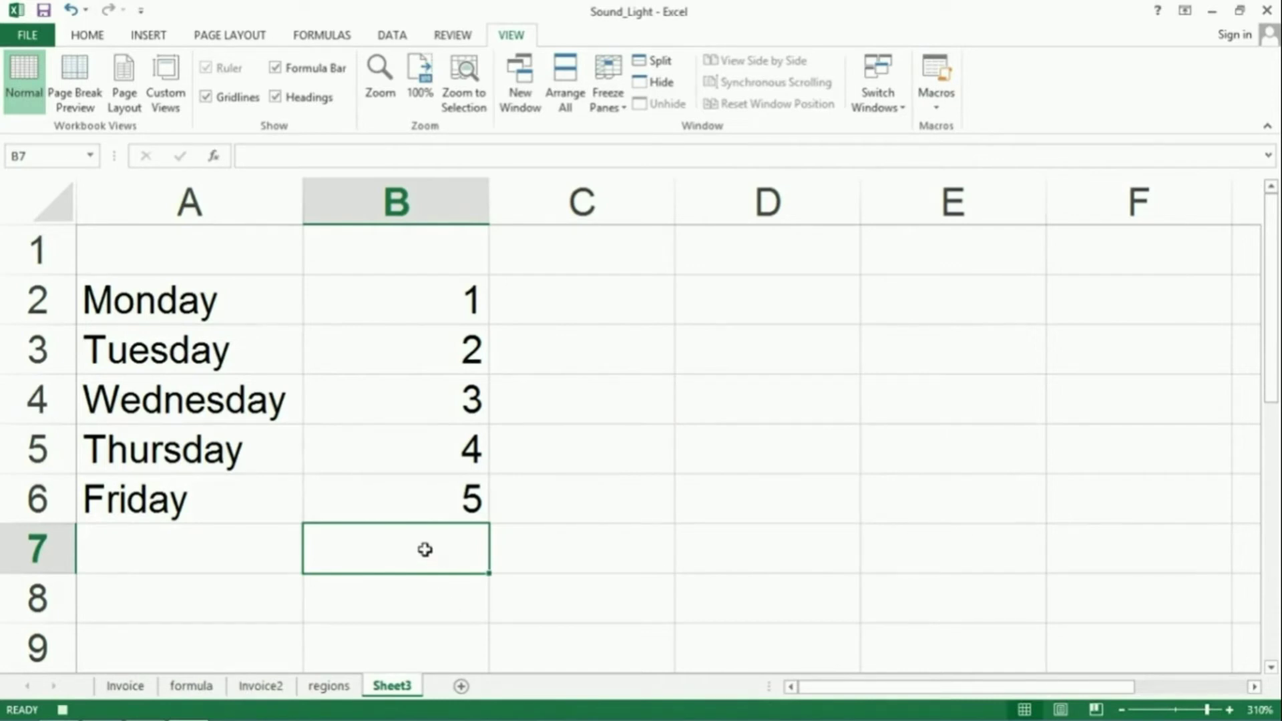
# Enter the formula =sum(B2:B6) in cell B7 to total the weekday values during the Macro2 recording.
pyautogui.write('=sum(')
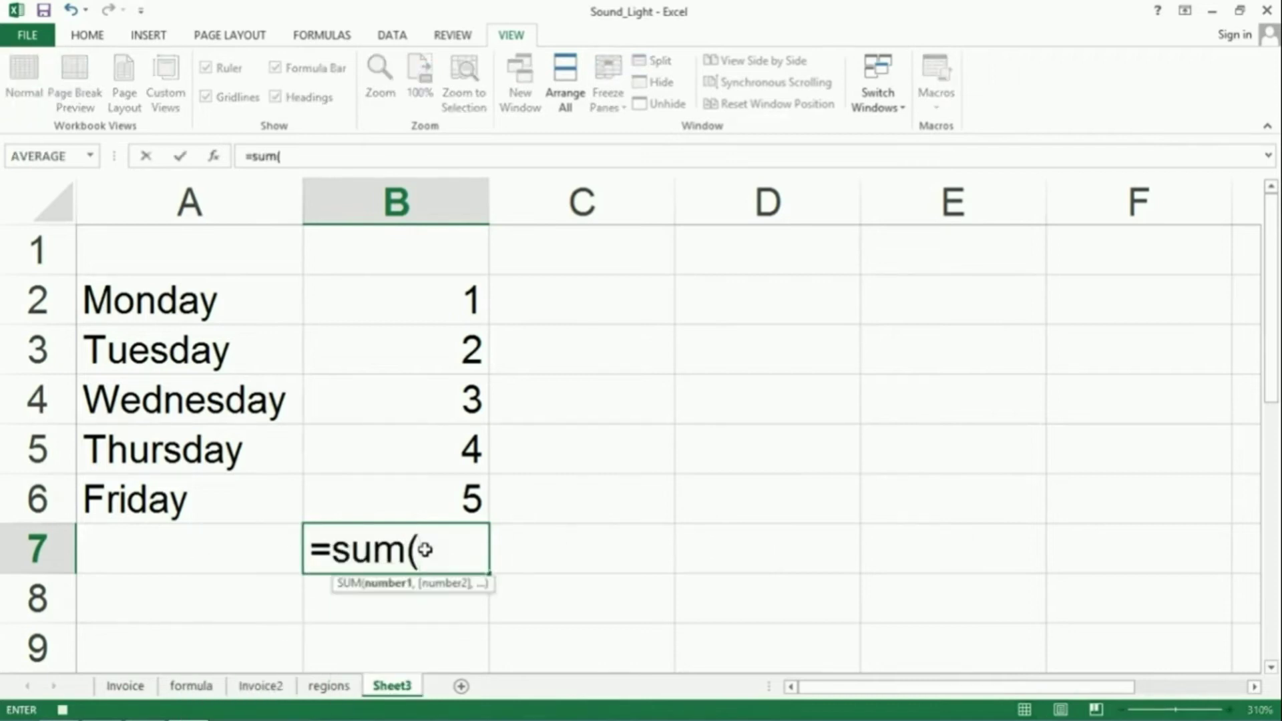
pyautogui.click(444, 300)
pyautogui.moveTo(444, 351); pyautogui.dragTo(447, 482)
pyautogui.write(')')
pyautogui.press('Return')
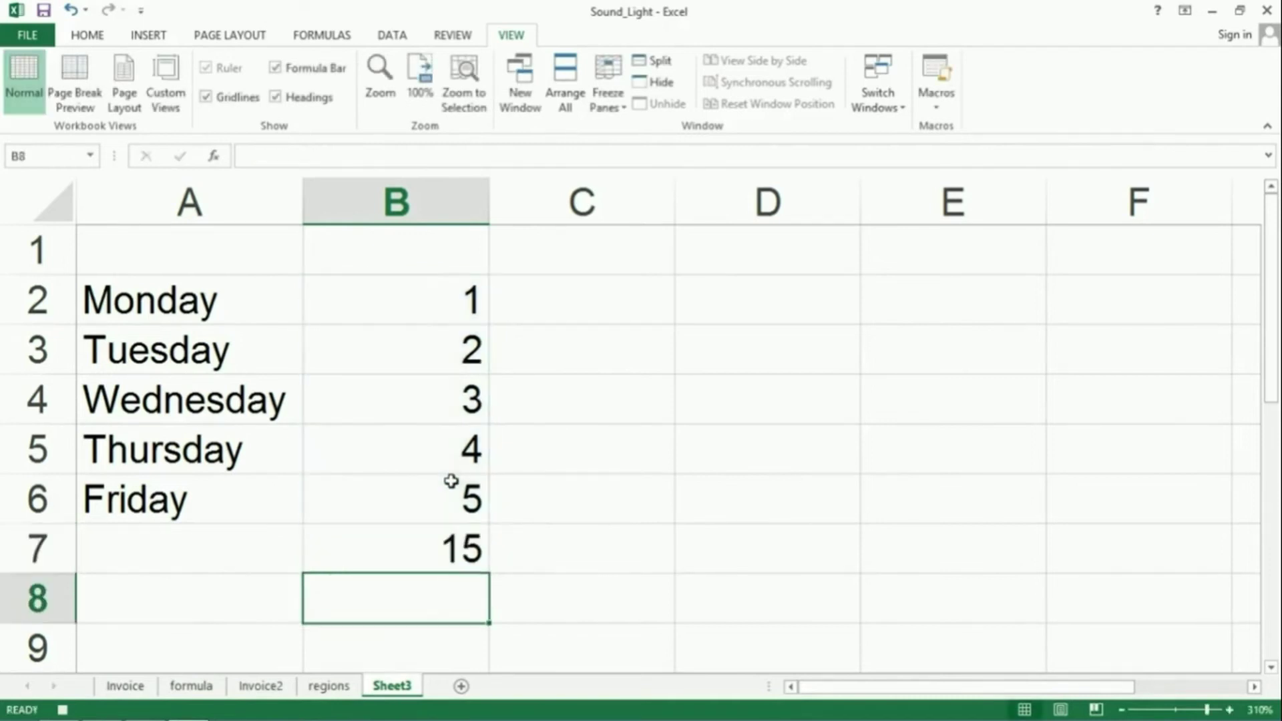
# Reselect cell B7 and stop the Macro2 recording.
pyautogui.click(458, 544)
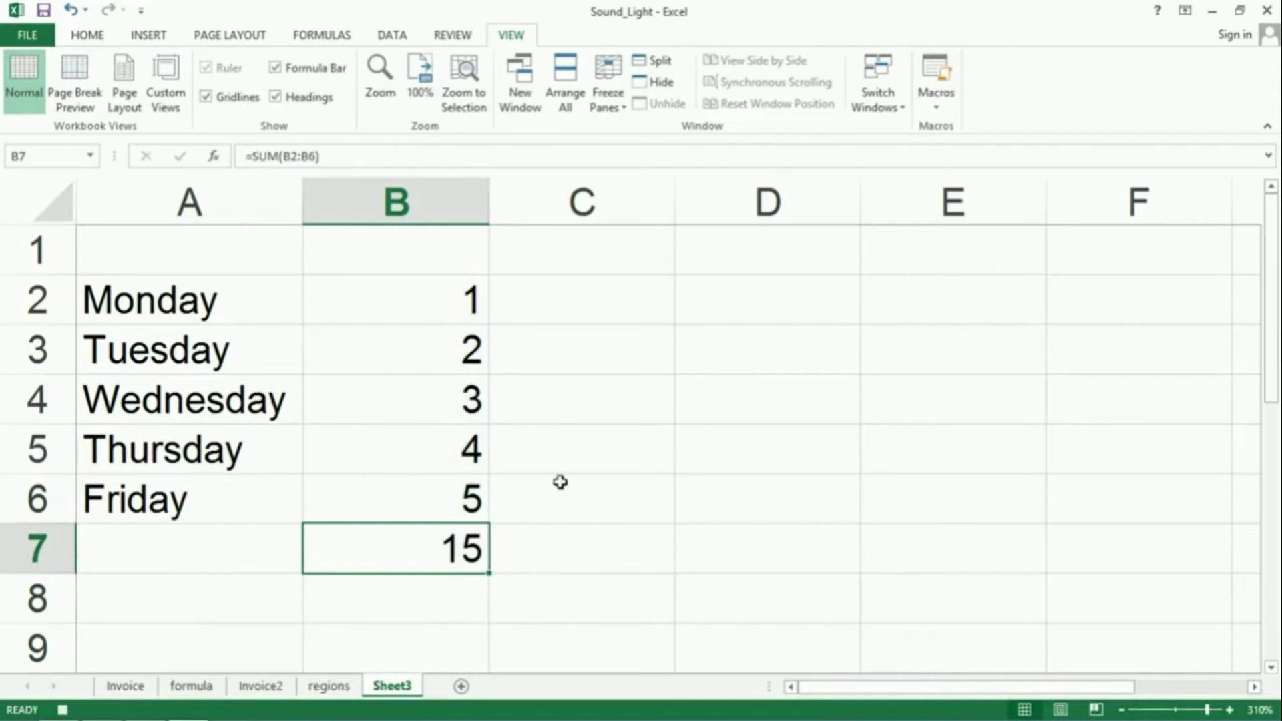
pyautogui.click(936, 108)
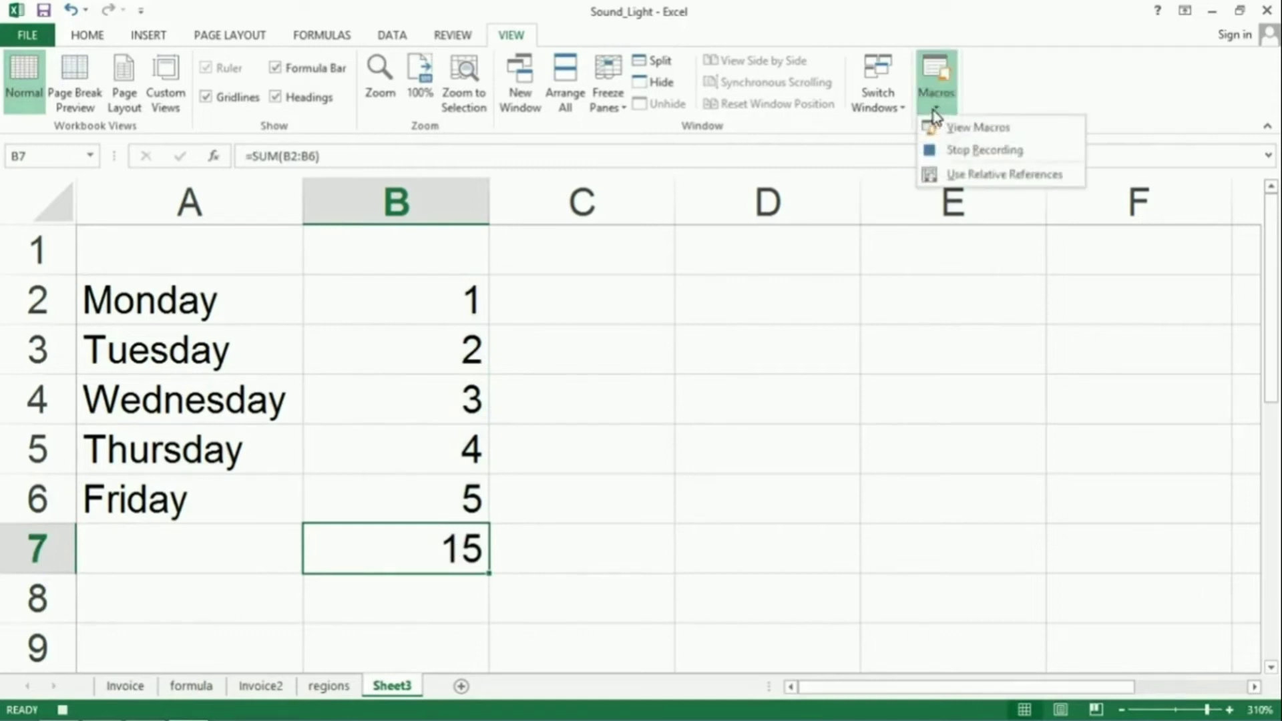
pyautogui.click(949, 151)
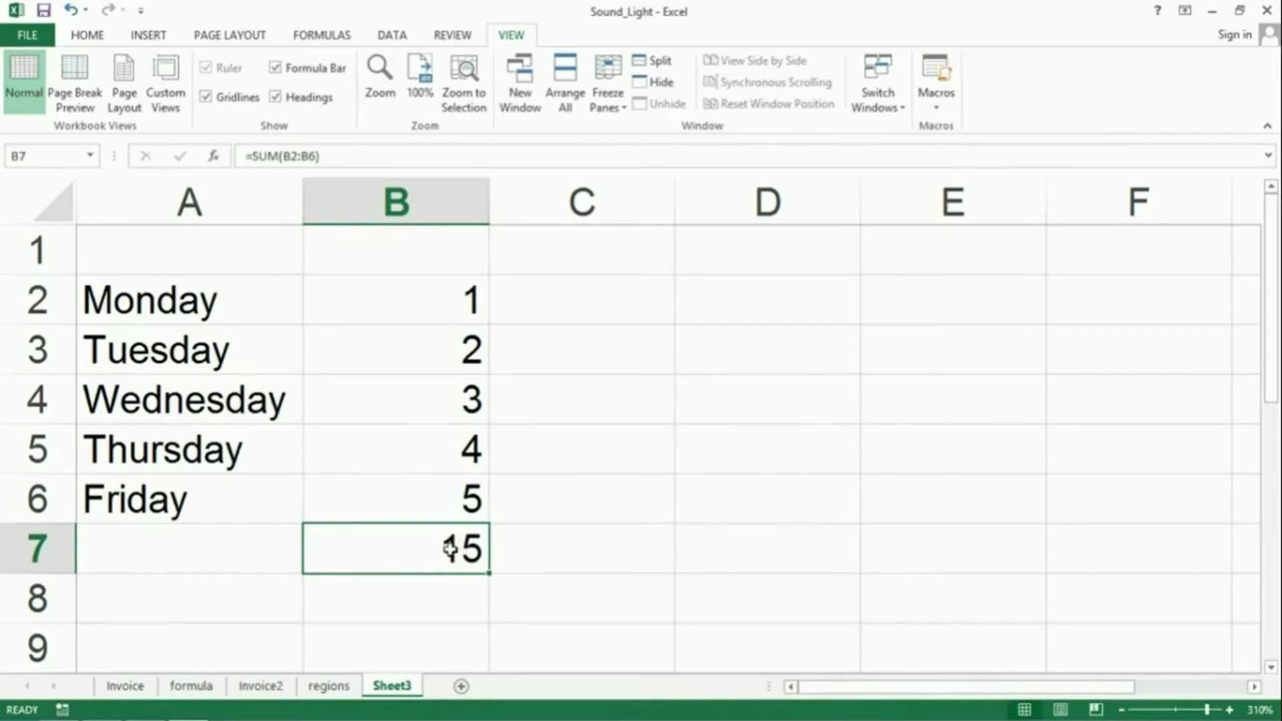
# Delete the total in cell B7, select cell E2 and run Macro2 from there.
pyautogui.press('BackSpace')
pyautogui.press('Return')
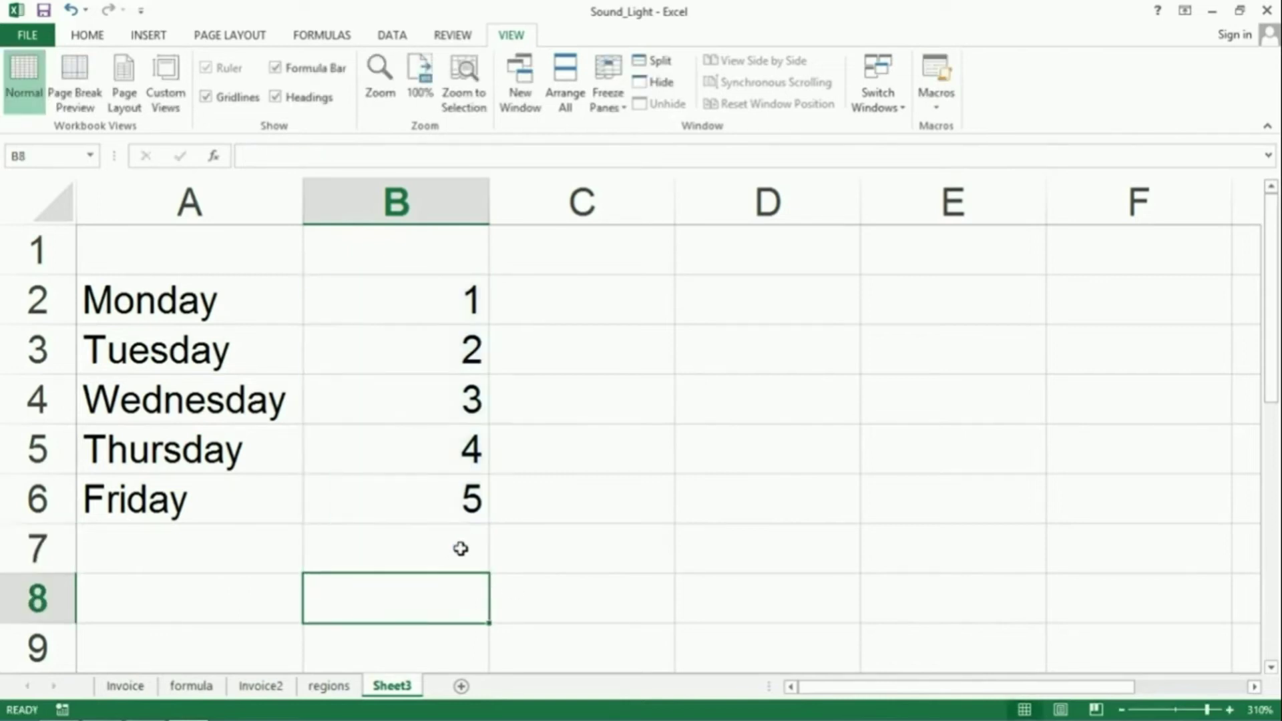
pyautogui.click(461, 548)
pyautogui.click(990, 308)
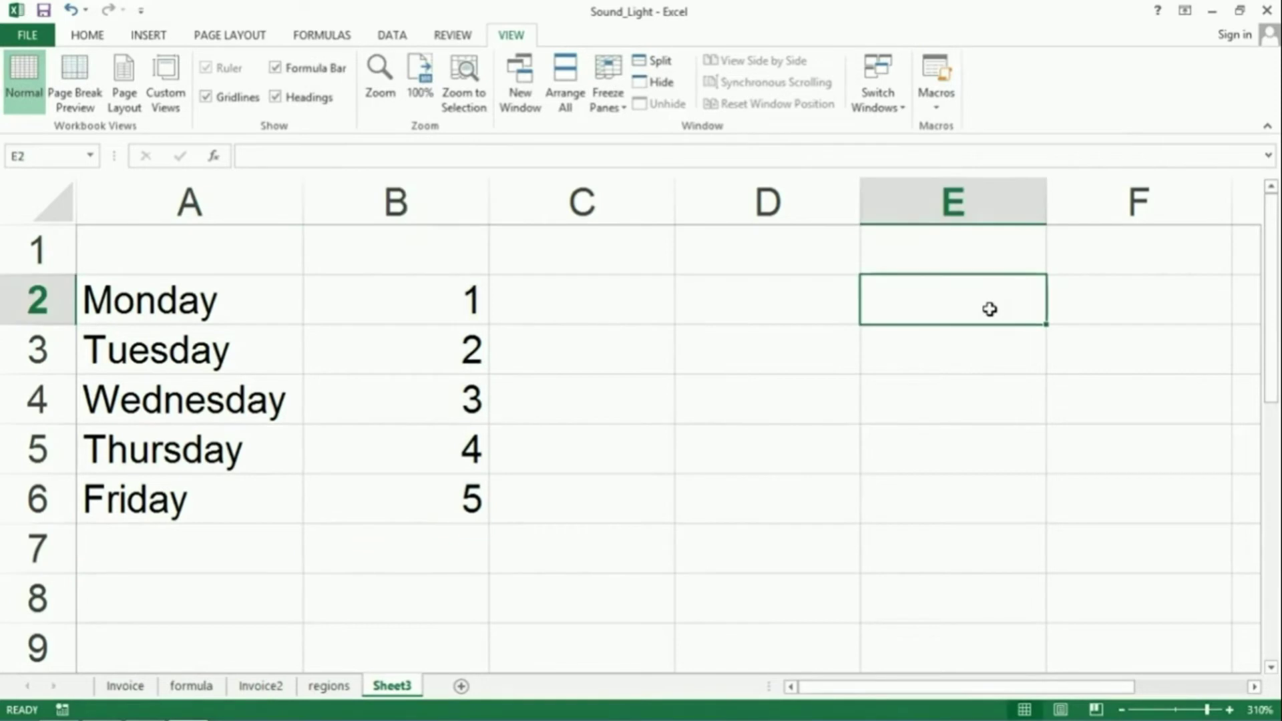
pyautogui.click(936, 111)
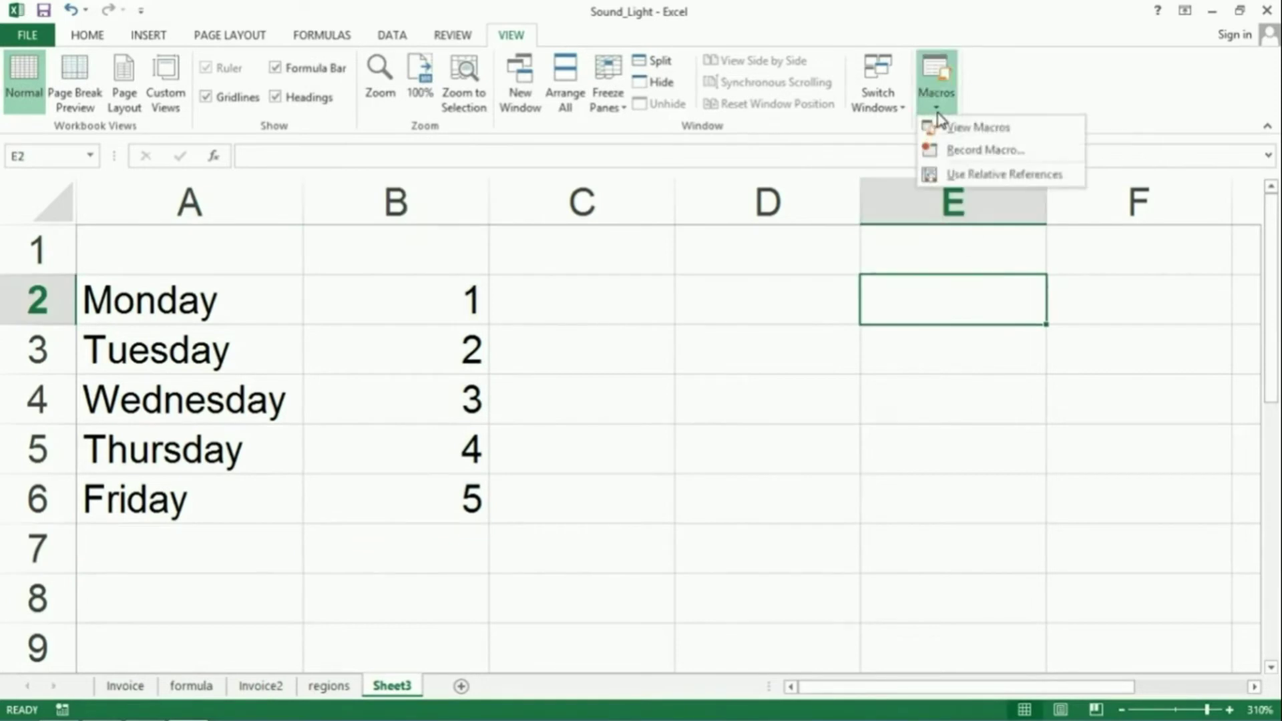
pyautogui.click(962, 129)
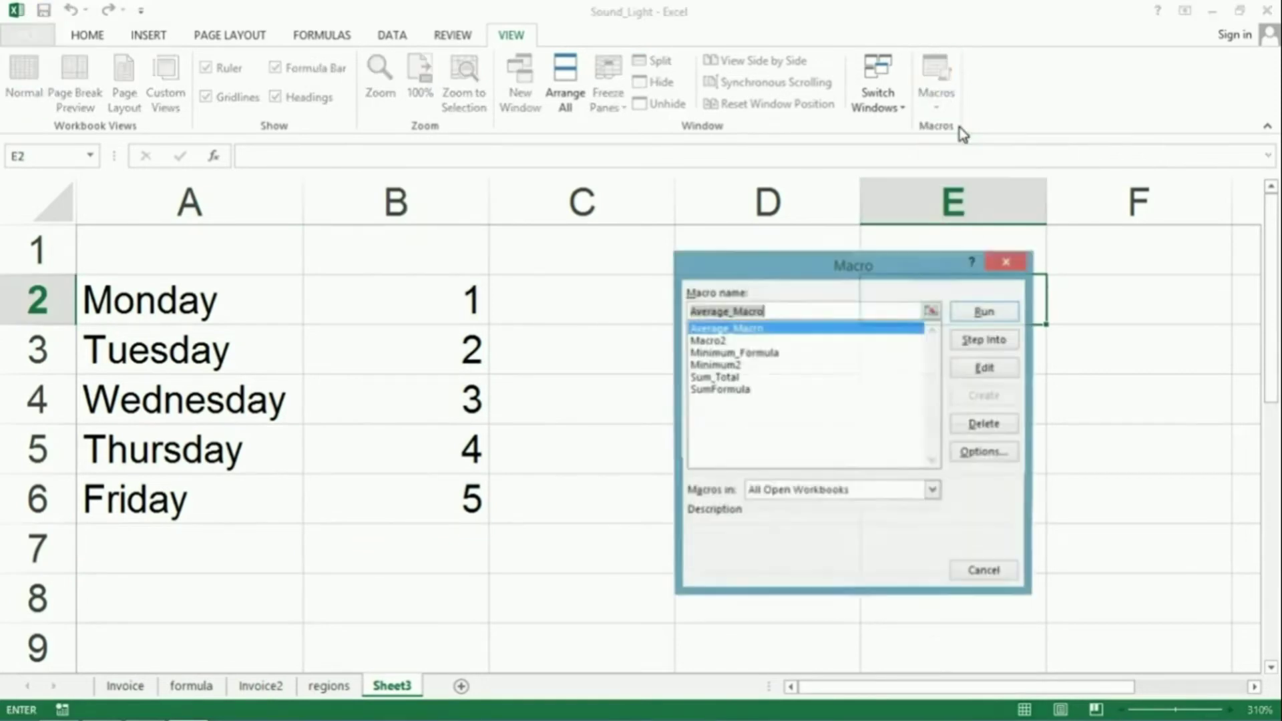
pyautogui.click(712, 342)
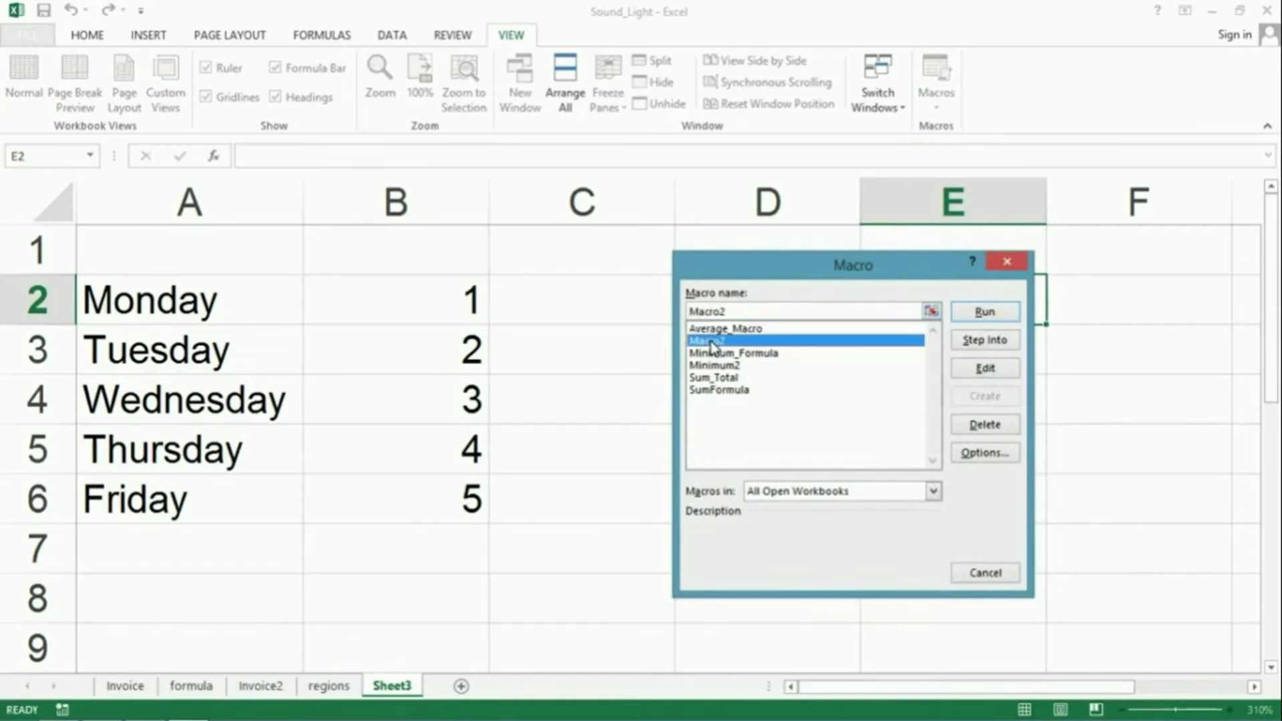
pyautogui.click(976, 314)
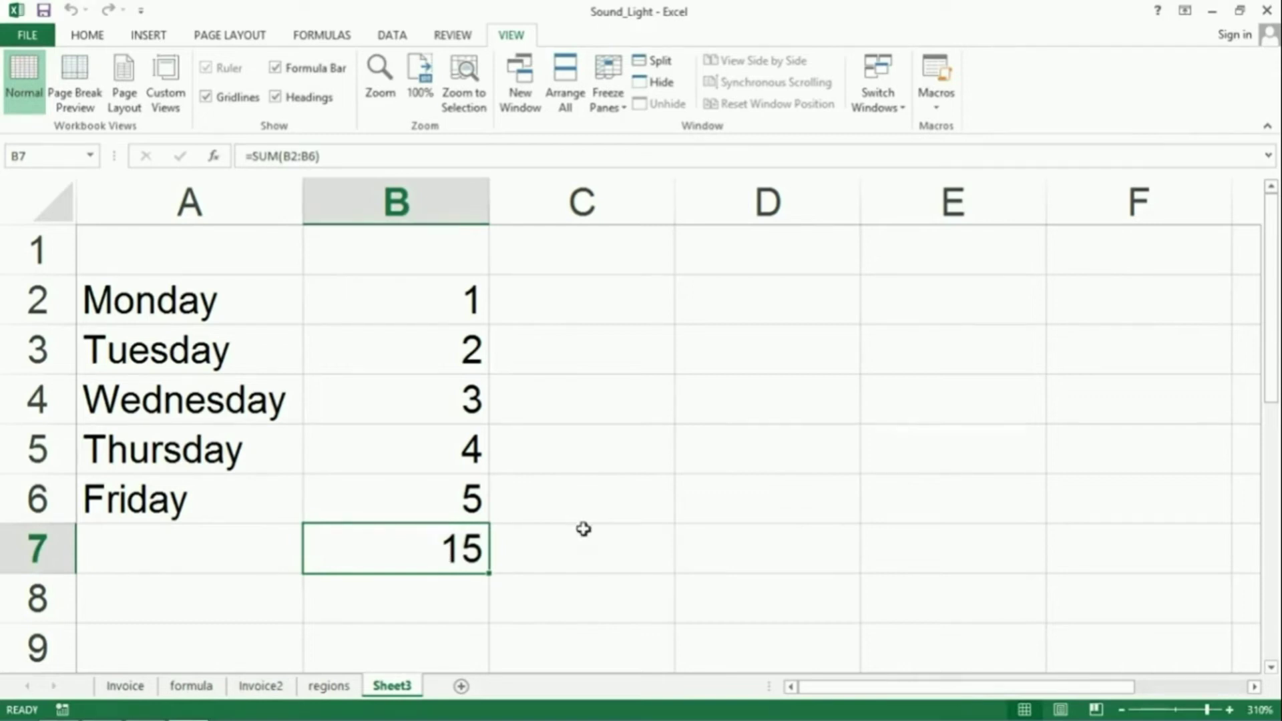
pyautogui.click(590, 565)
pyautogui.click(844, 328)
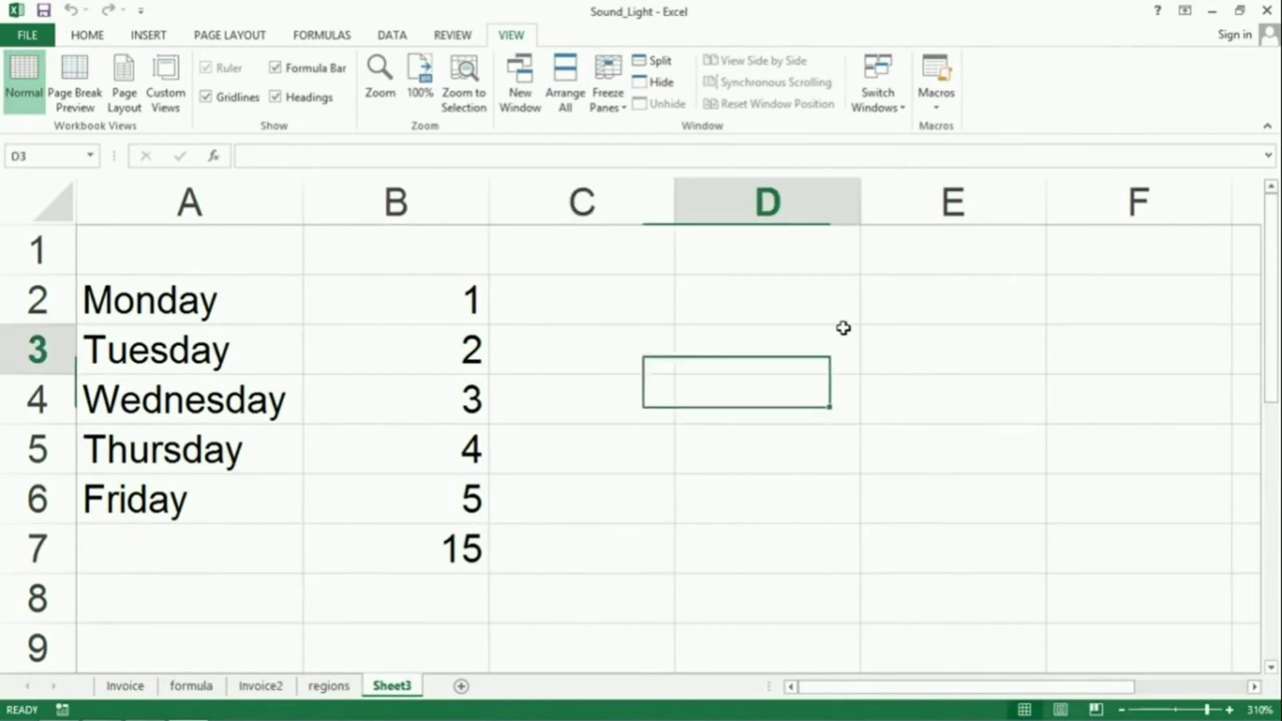
pyautogui.click(957, 302)
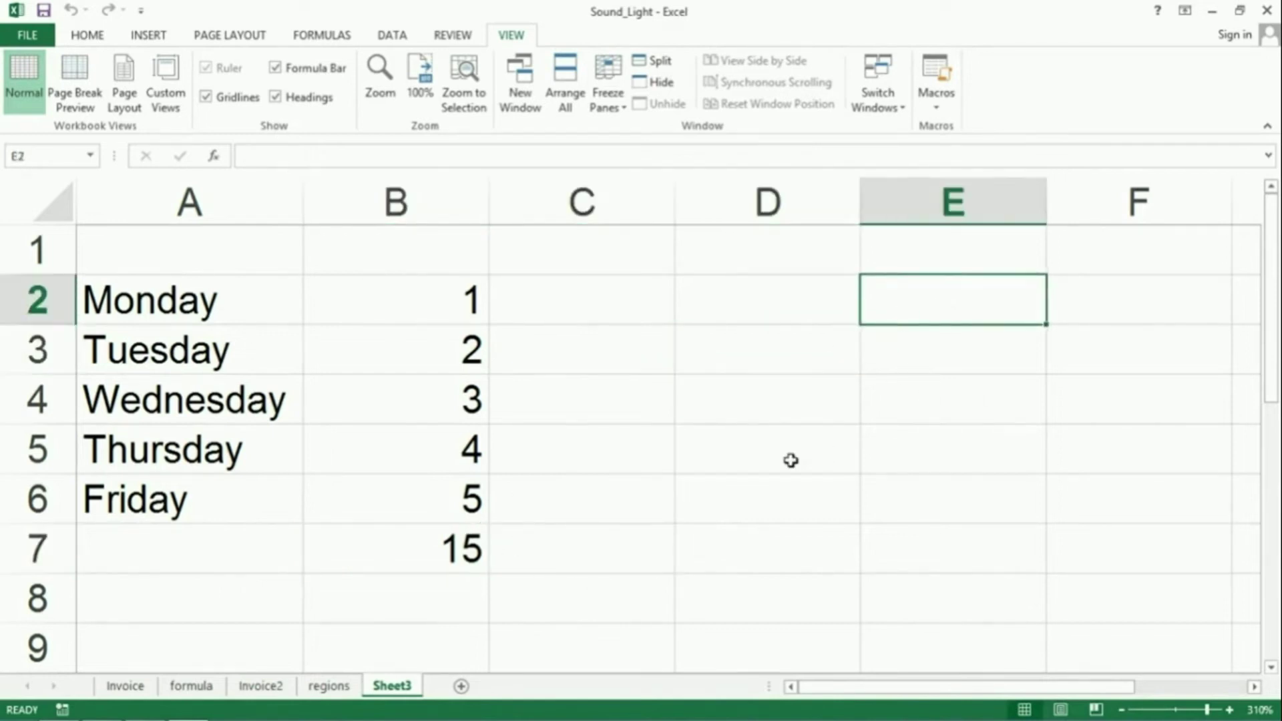
# Clear the total from cell B7 again and rerun Macro2 with cell E4 selected.
pyautogui.click(422, 553)
pyautogui.press('BackSpace')
pyautogui.press('Return')
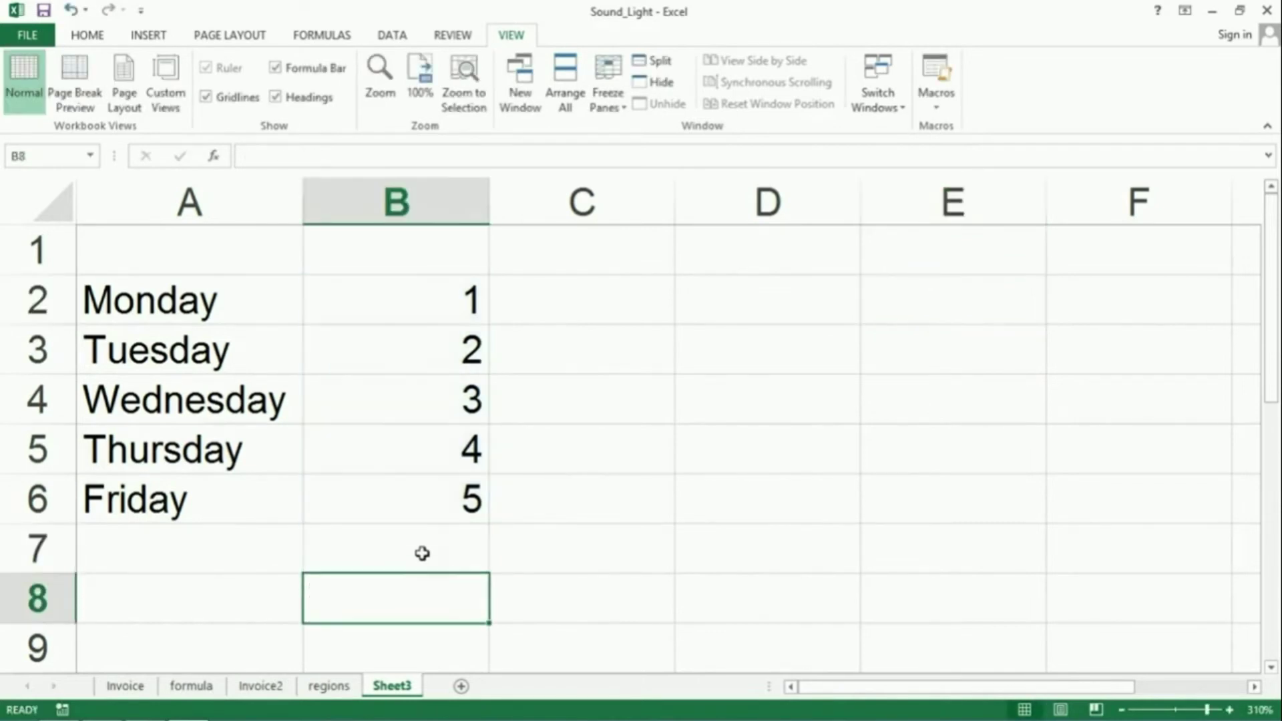
pyautogui.click(937, 383)
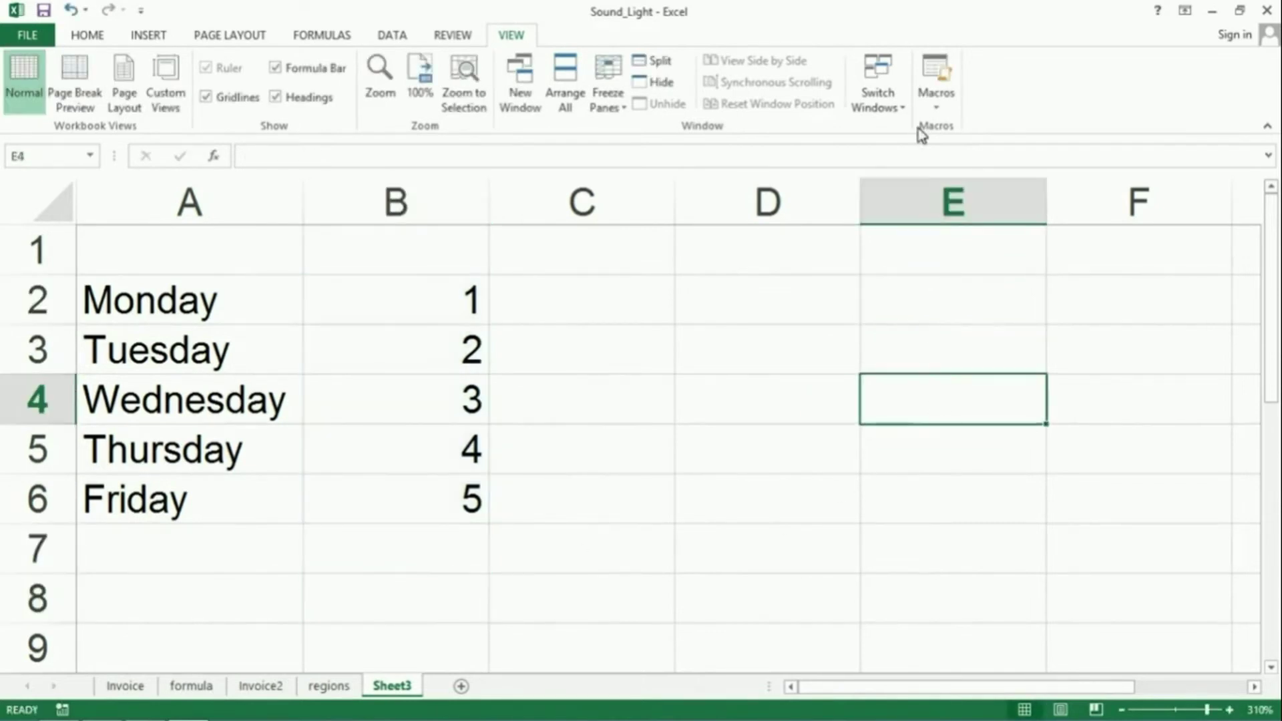
pyautogui.click(943, 108)
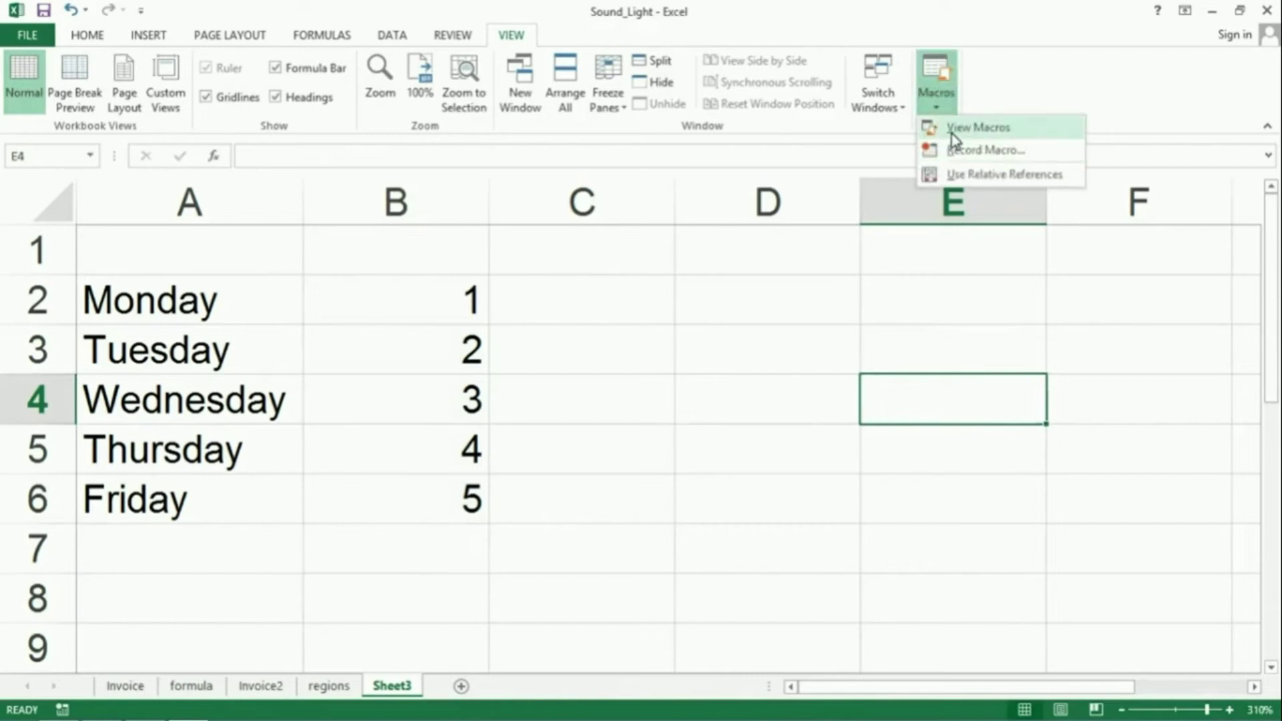
pyautogui.click(976, 128)
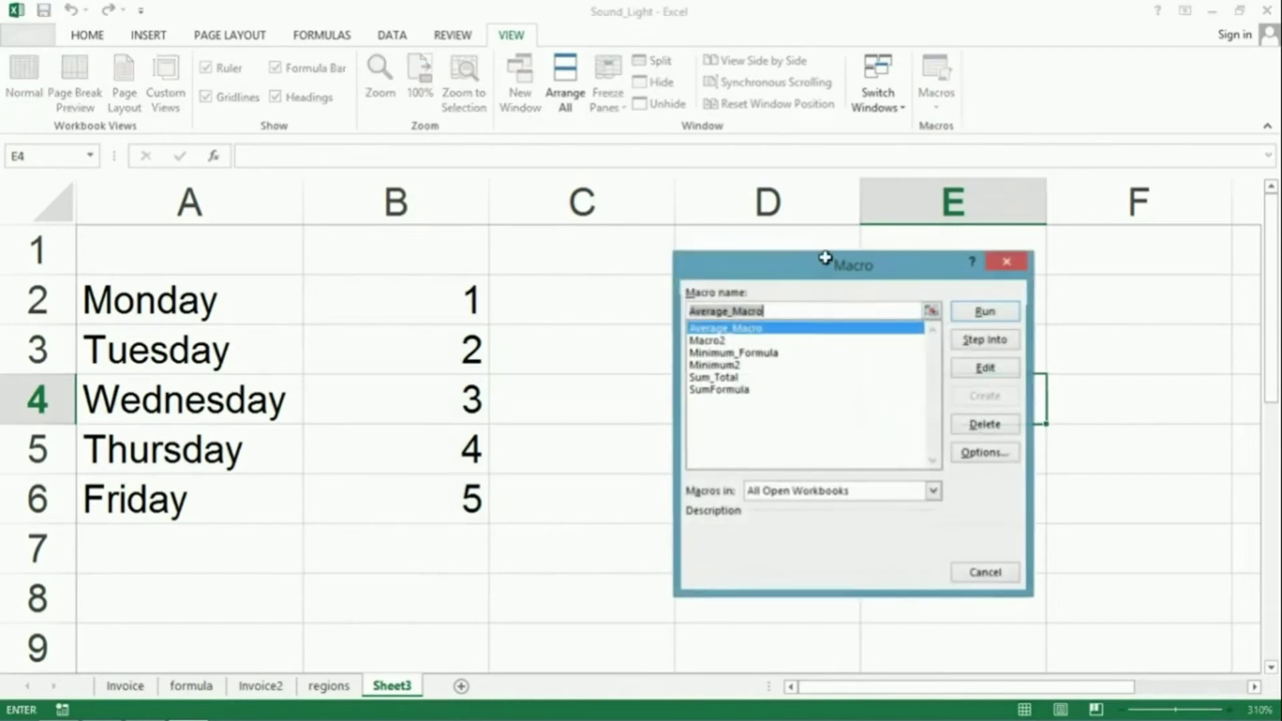
pyautogui.click(719, 342)
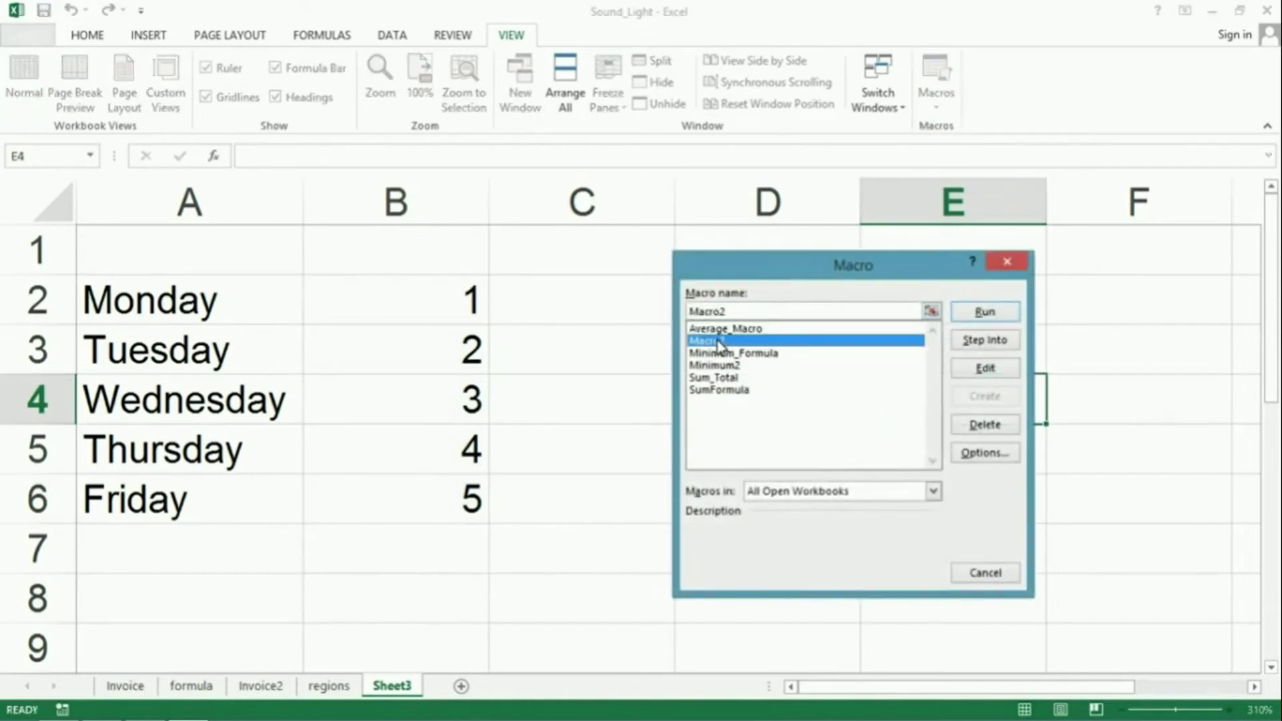
pyautogui.click(976, 314)
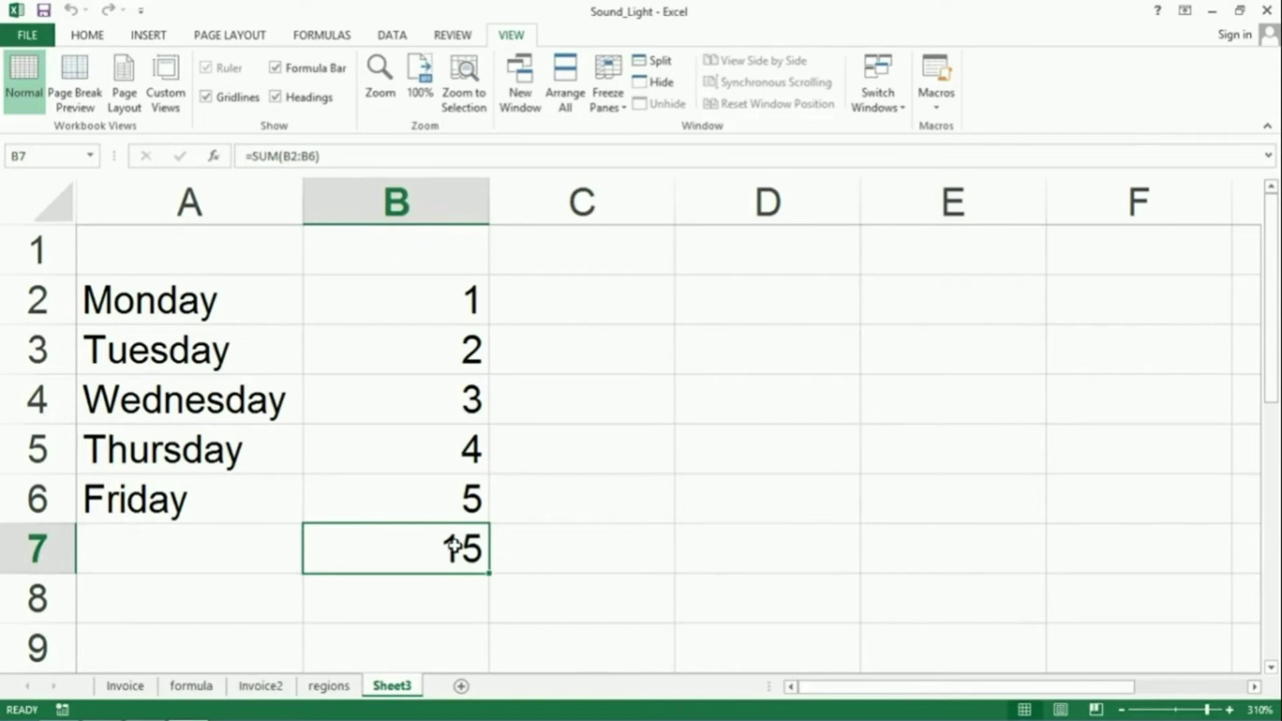
# Delete the Average_Macro macro from the open workbooks and confirm the deletion.
pyautogui.click(940, 109)
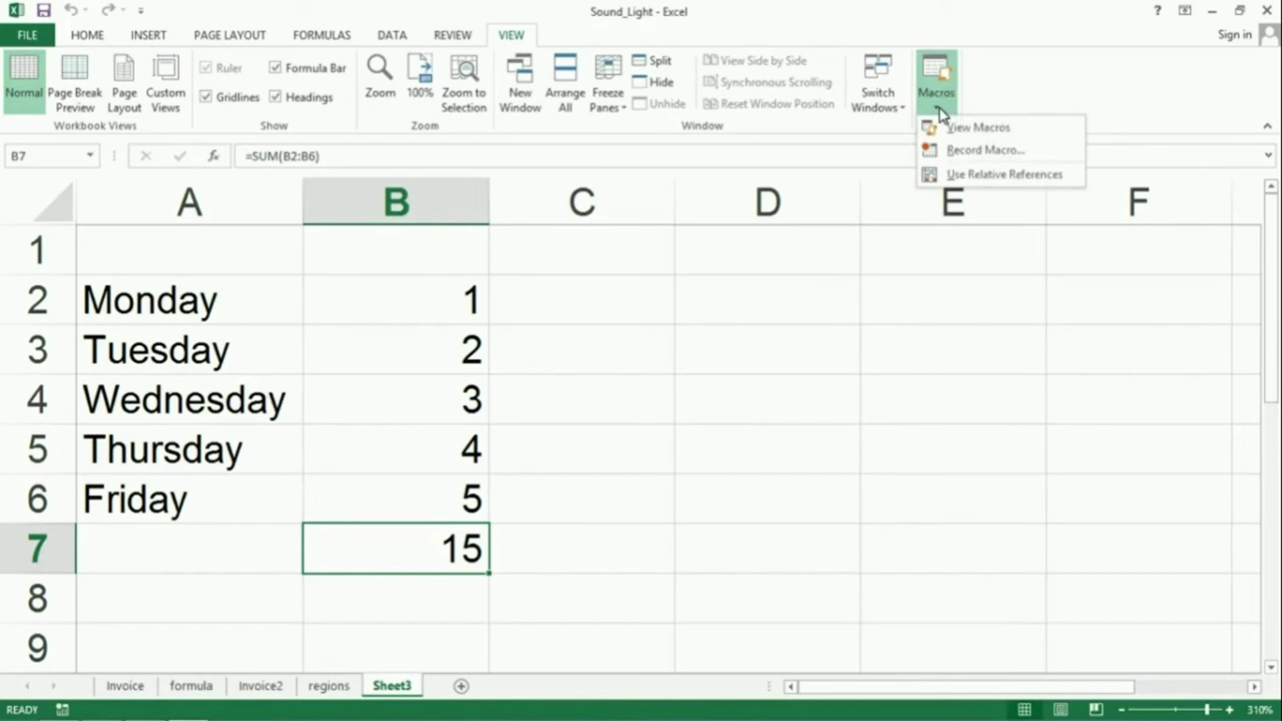
pyautogui.click(959, 132)
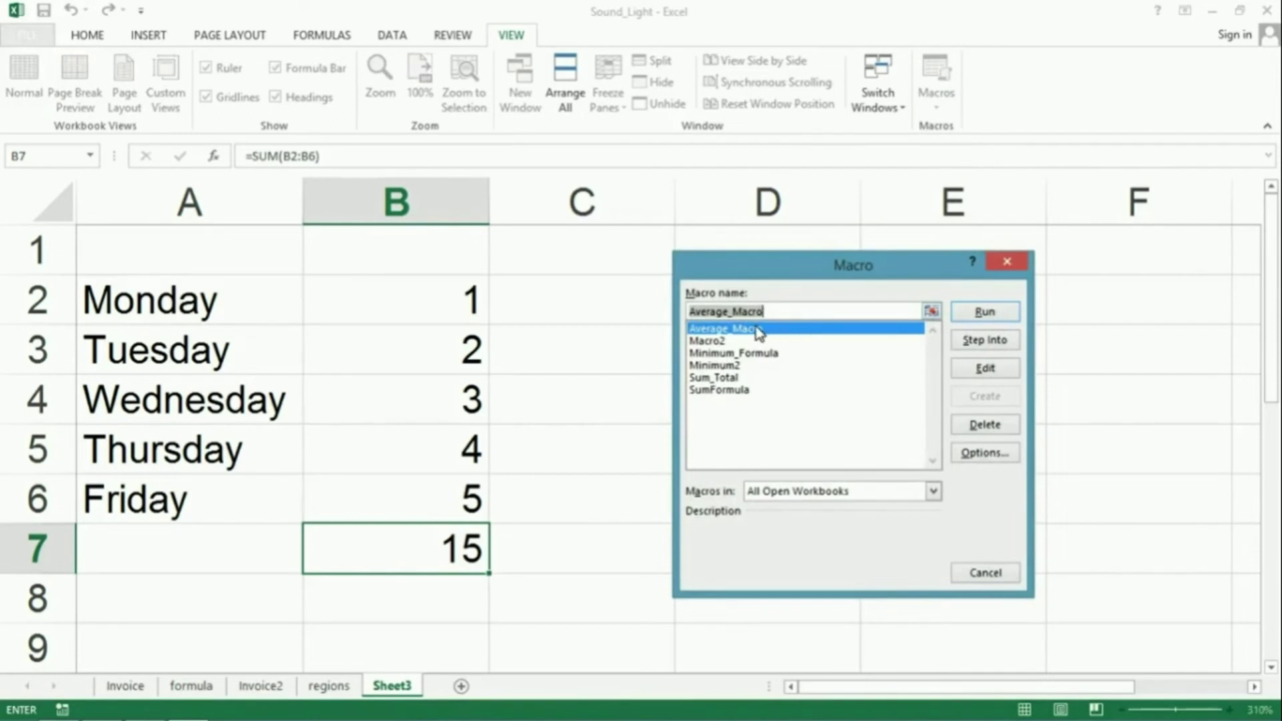
pyautogui.click(968, 425)
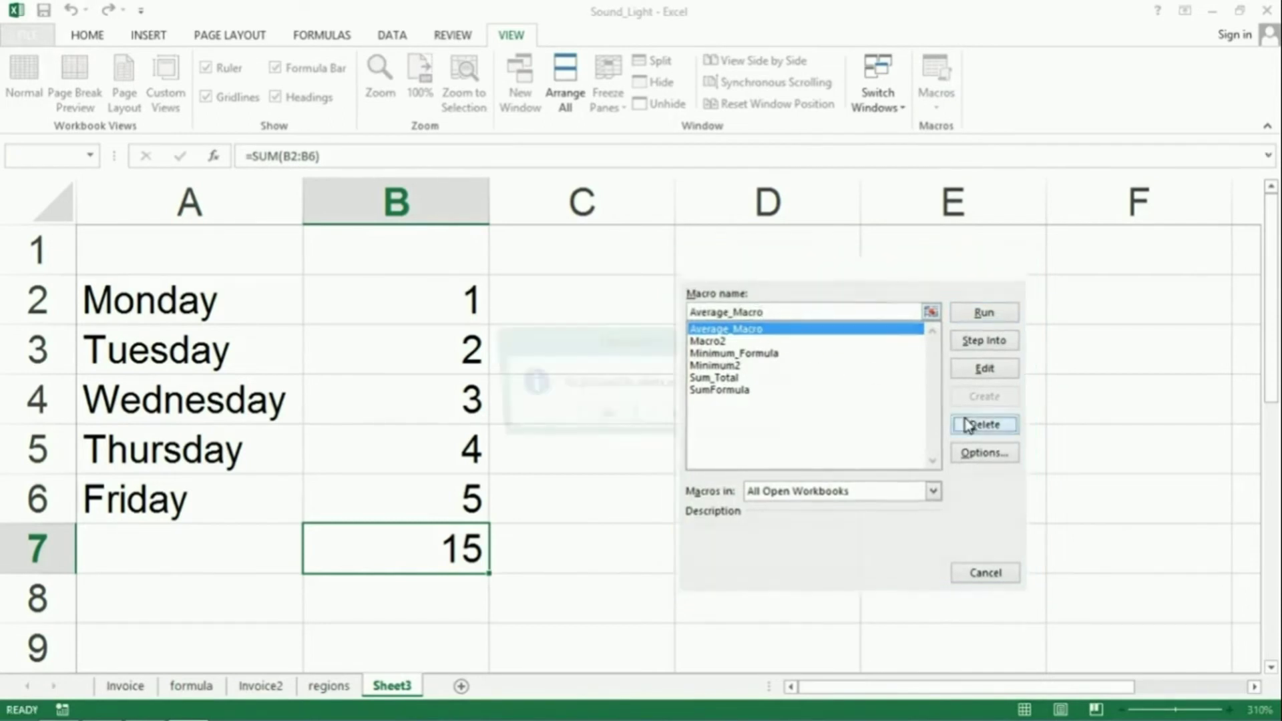
pyautogui.click(615, 418)
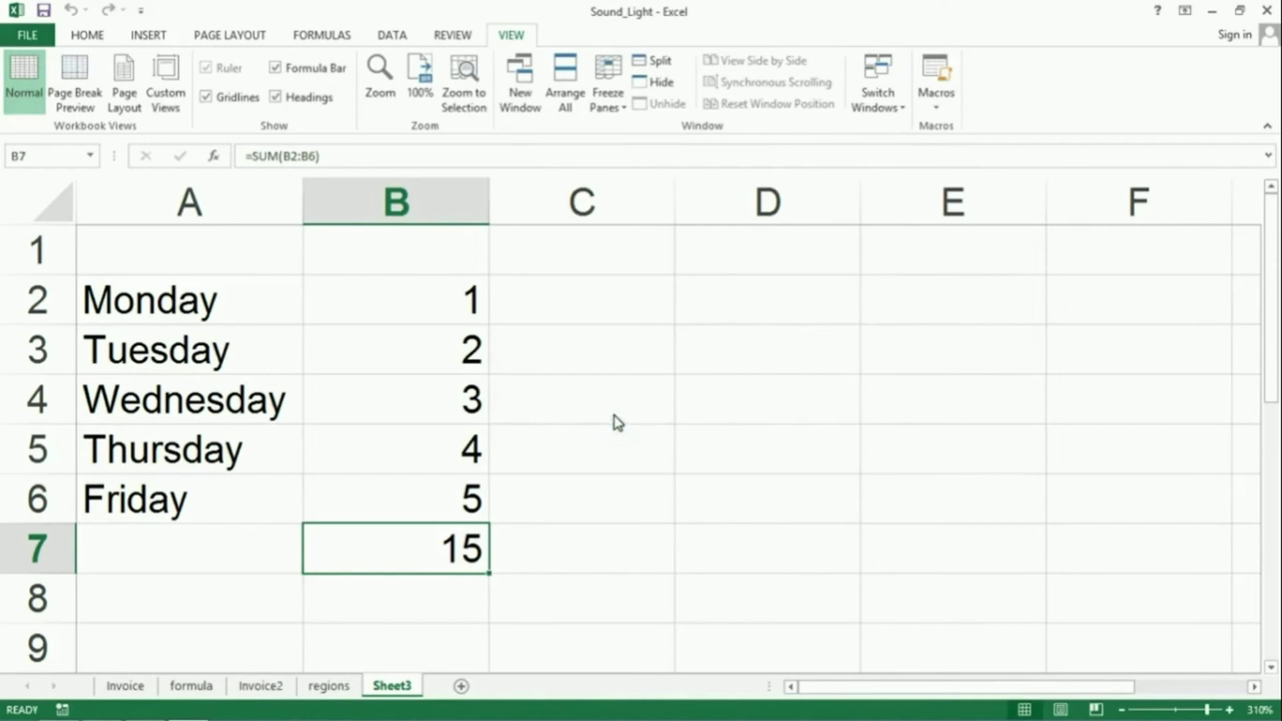
# Open the SumFormula macro's code for editing, examine the recorded formulas, and close the code window and the Visual Basic editor.
pyautogui.click(935, 107)
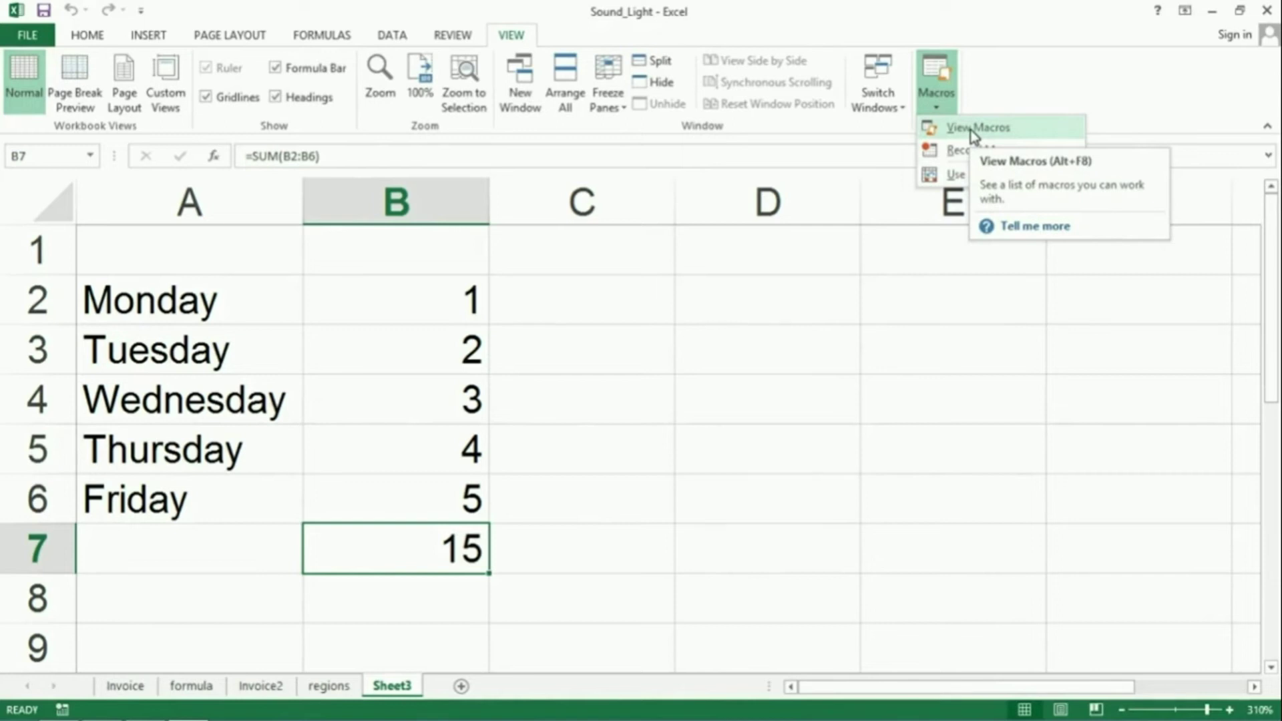
pyautogui.click(972, 135)
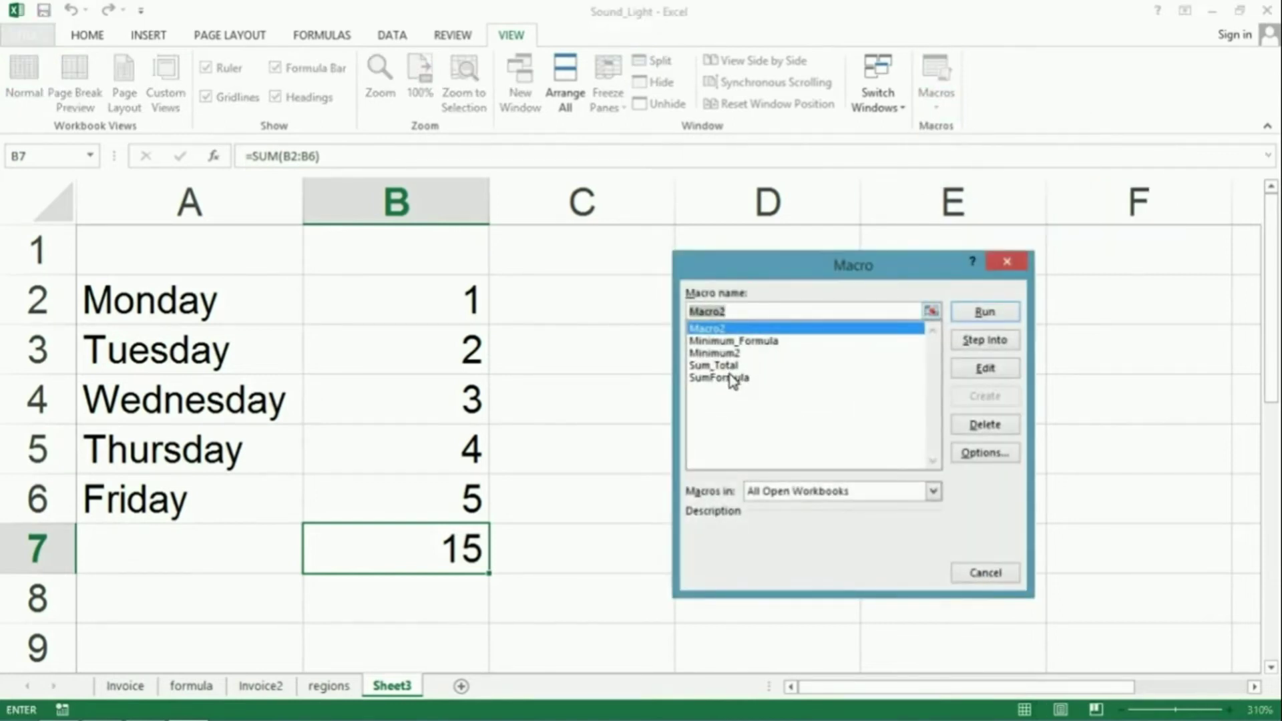
pyautogui.click(731, 378)
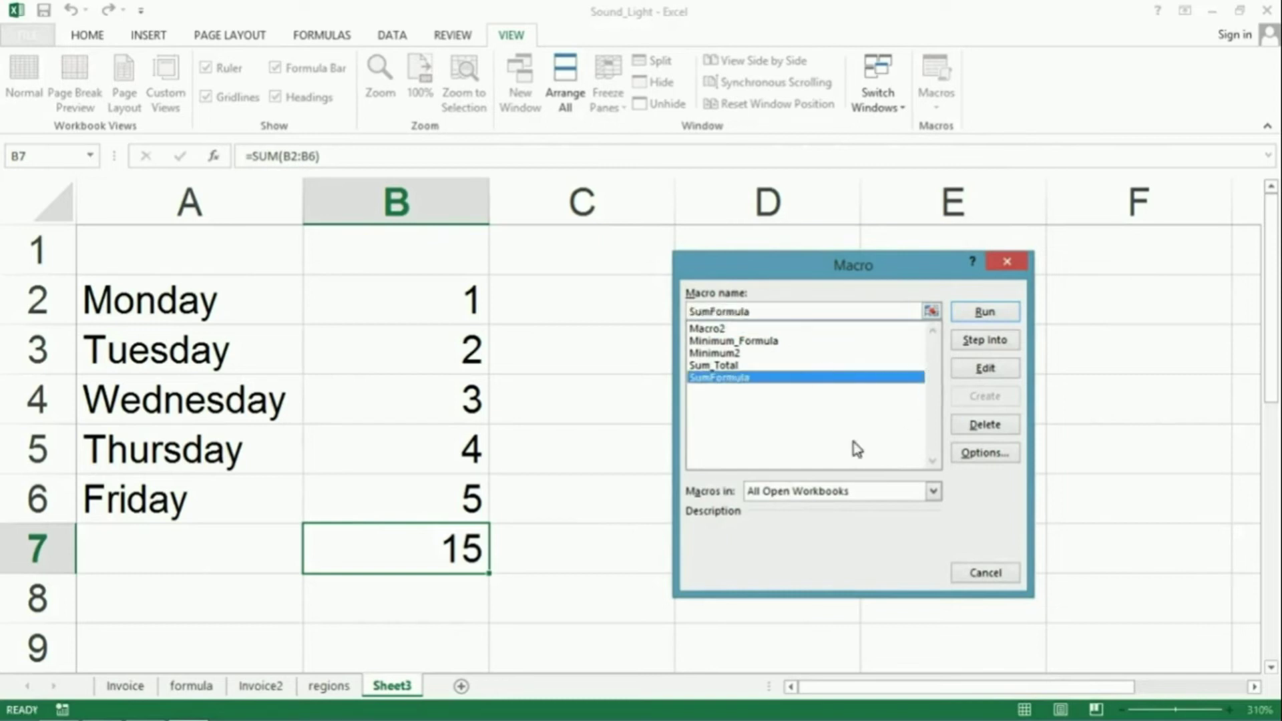
pyautogui.click(986, 369)
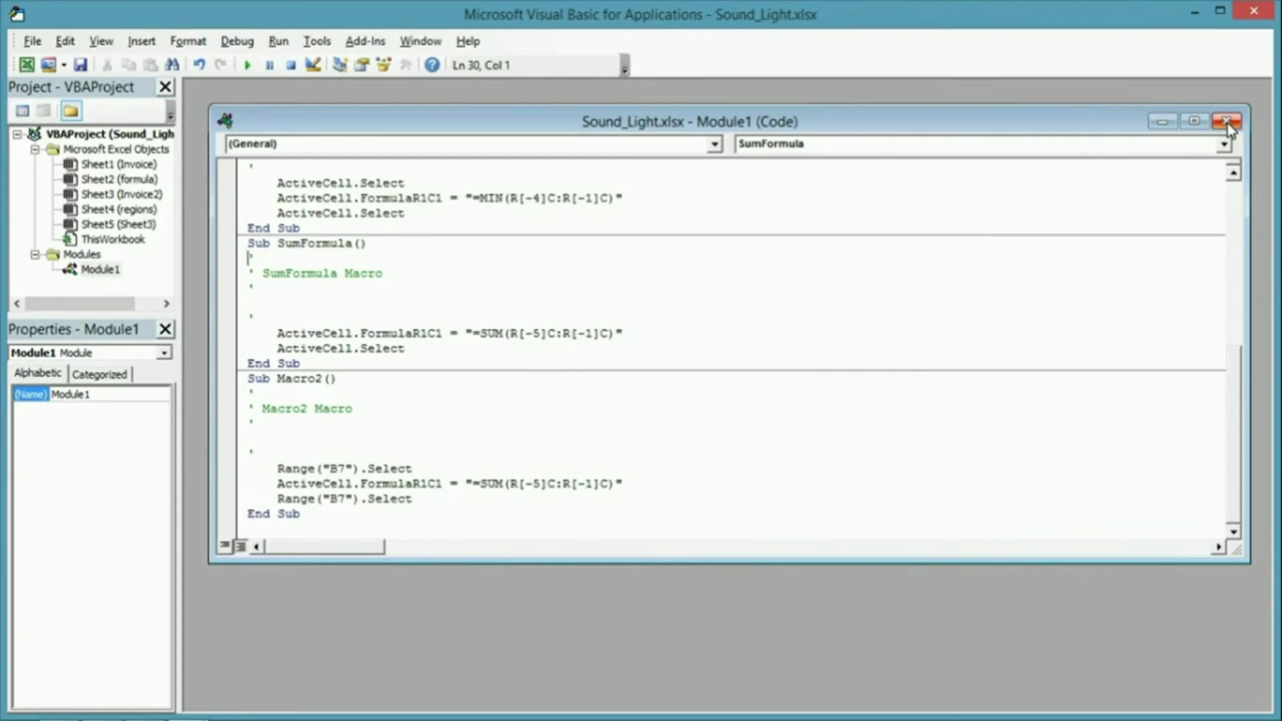
pyautogui.click(1228, 123)
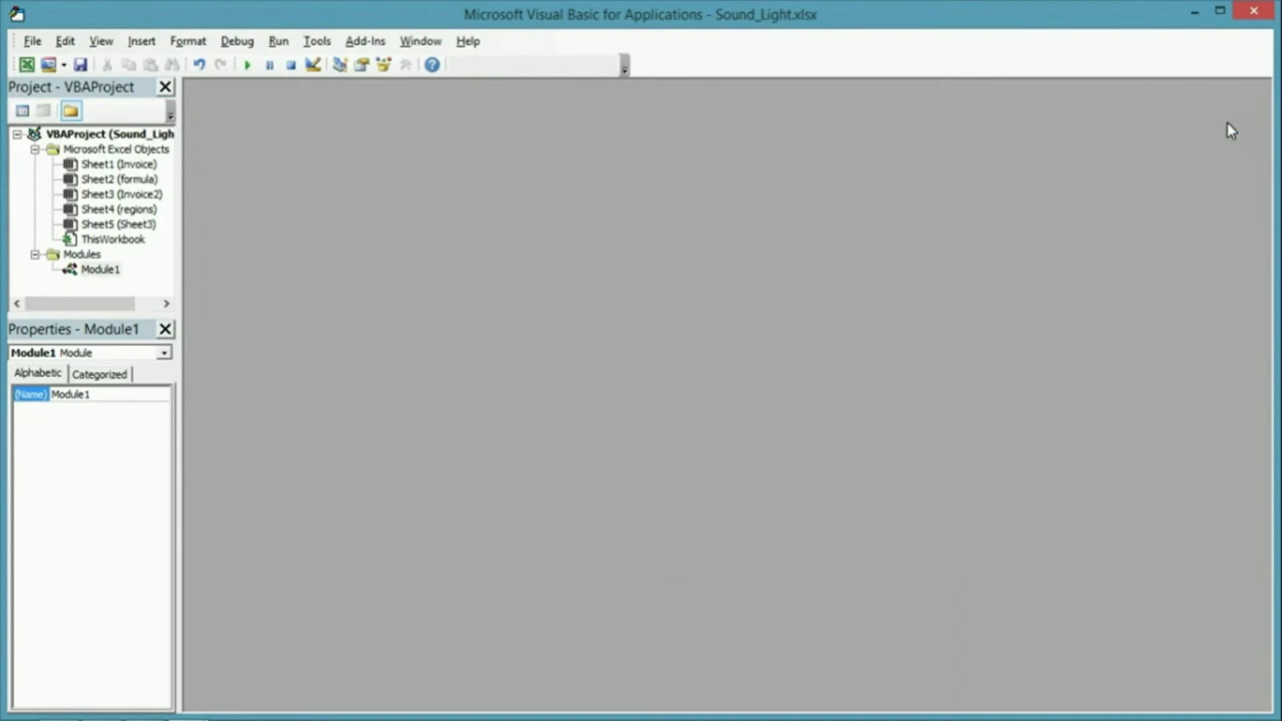
pyautogui.click(1256, 13)
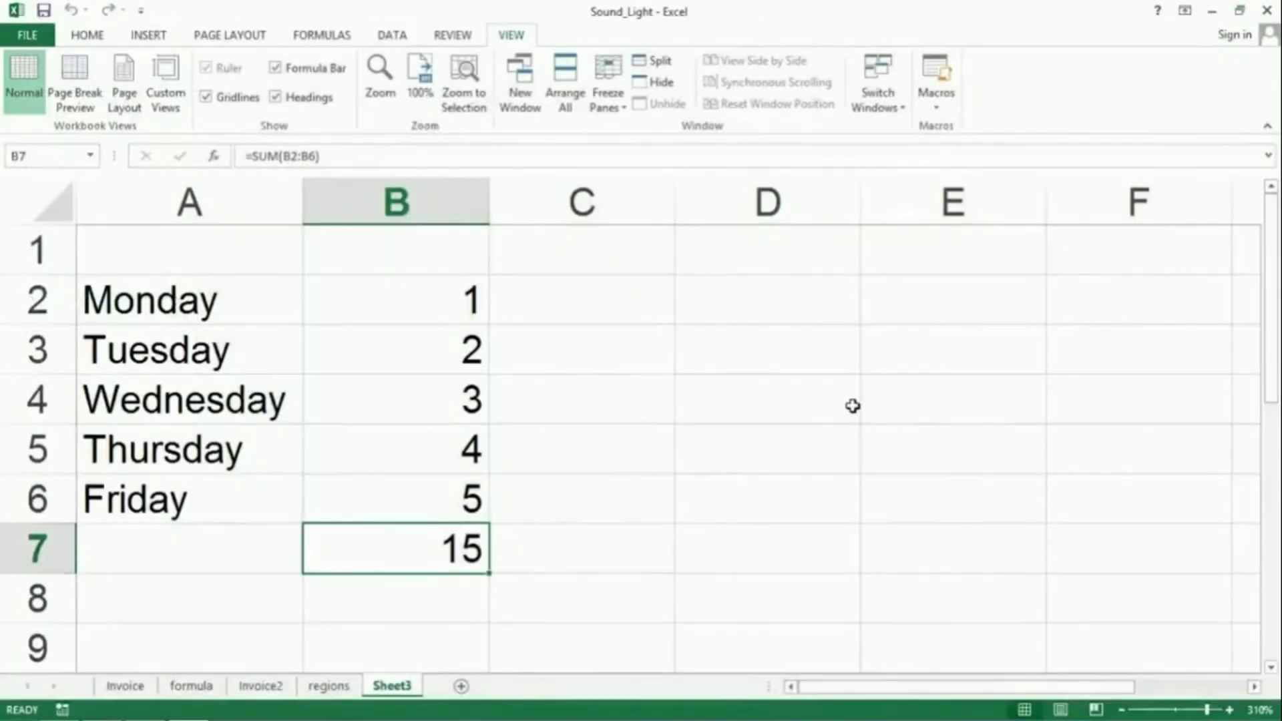
# Assign the shortcut letter q to Macro2 in its macro options and close the macro list.
pyautogui.click(578, 561)
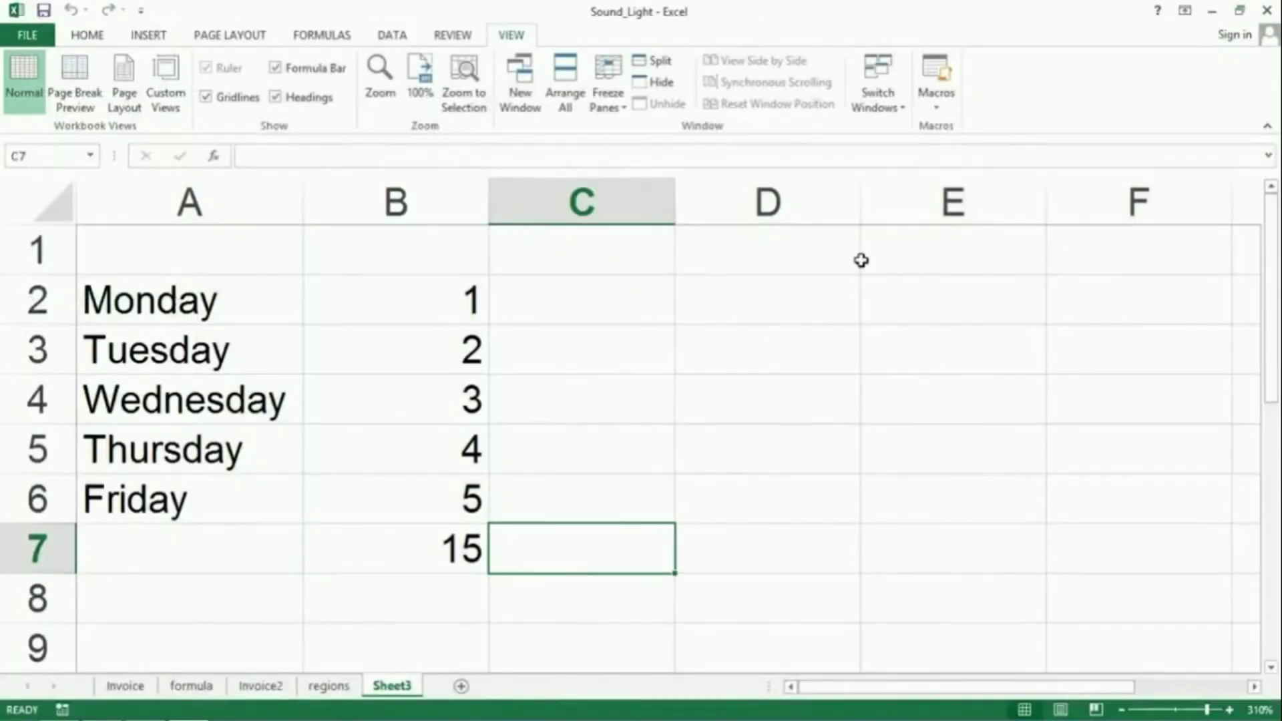
pyautogui.click(930, 115)
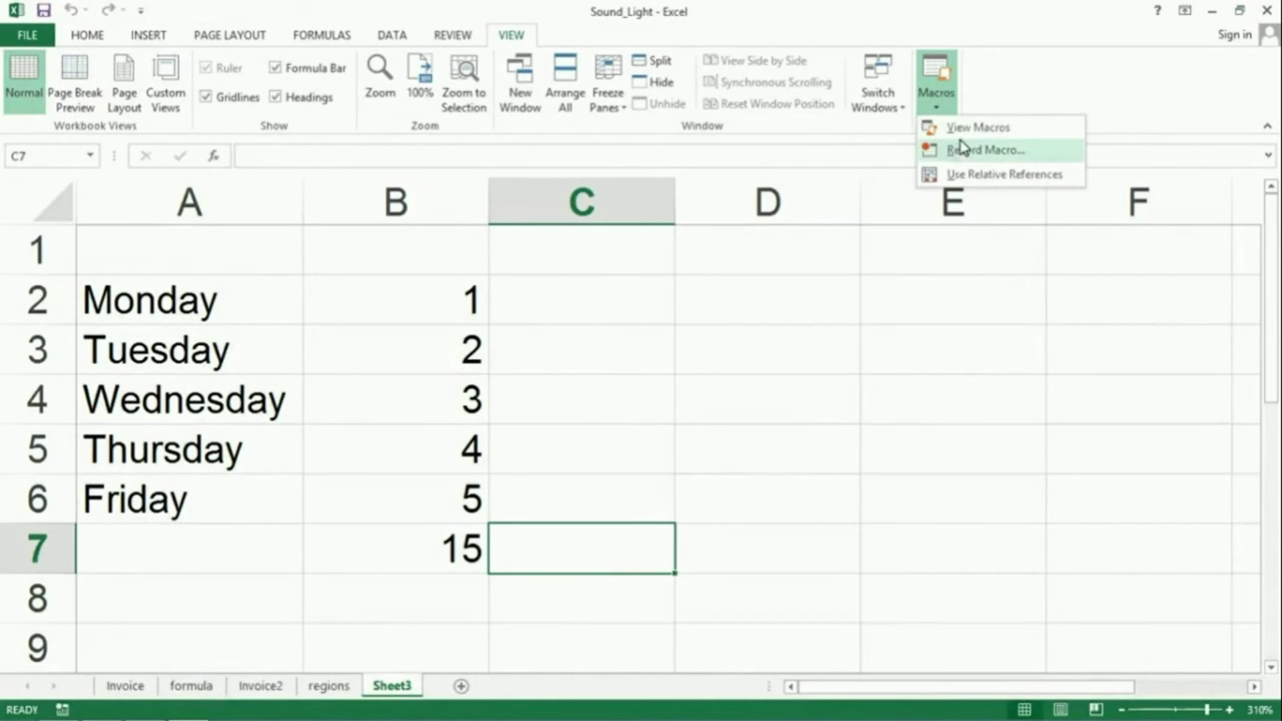
pyautogui.click(963, 132)
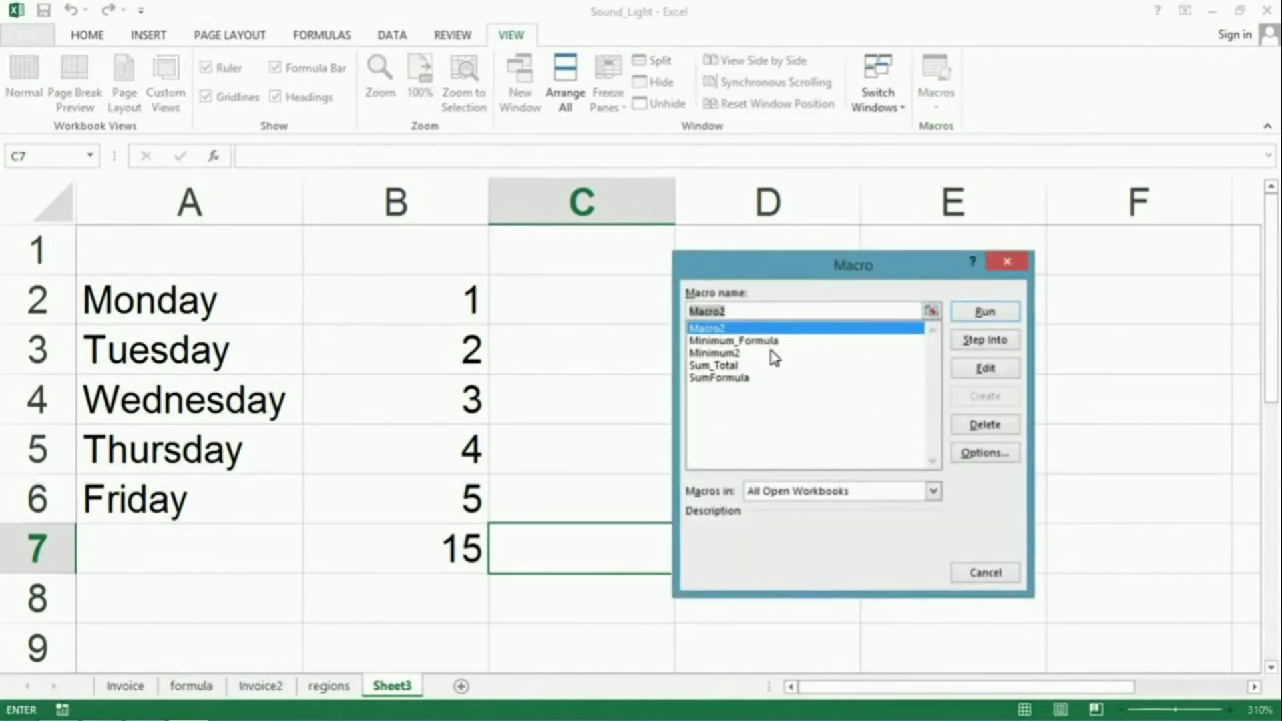
pyautogui.click(985, 454)
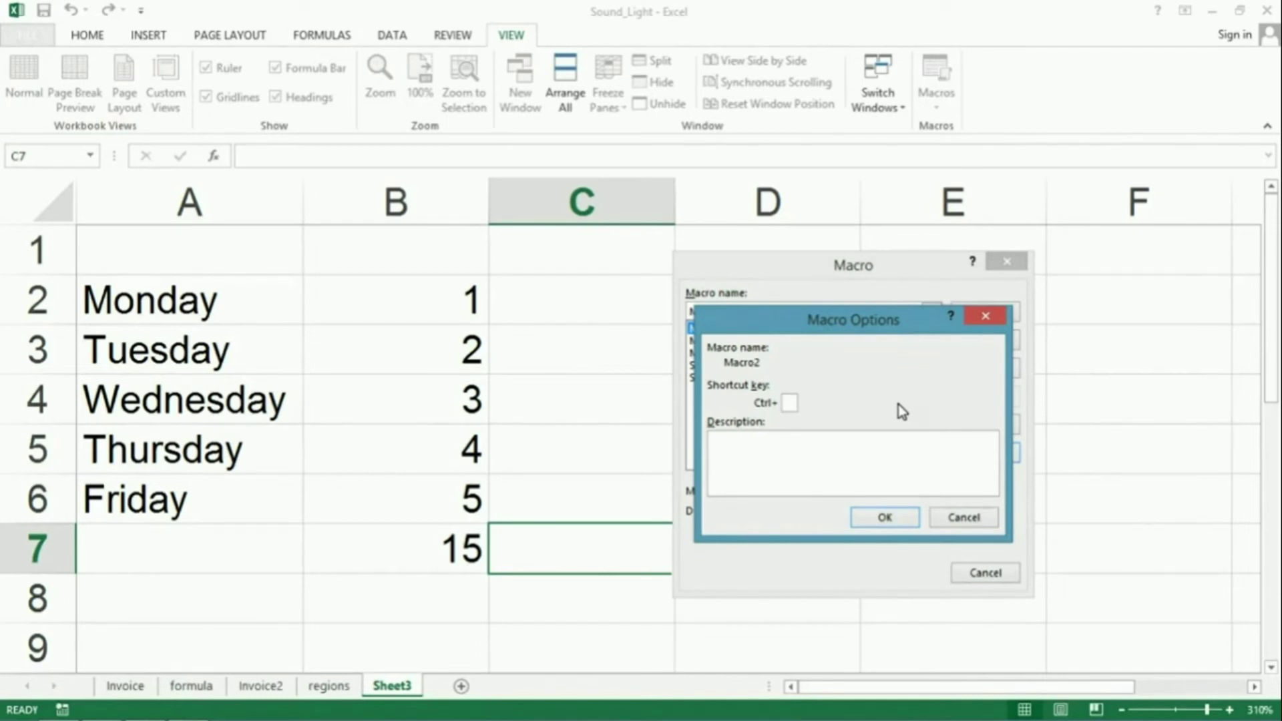
pyautogui.write('q')
pyautogui.click(895, 523)
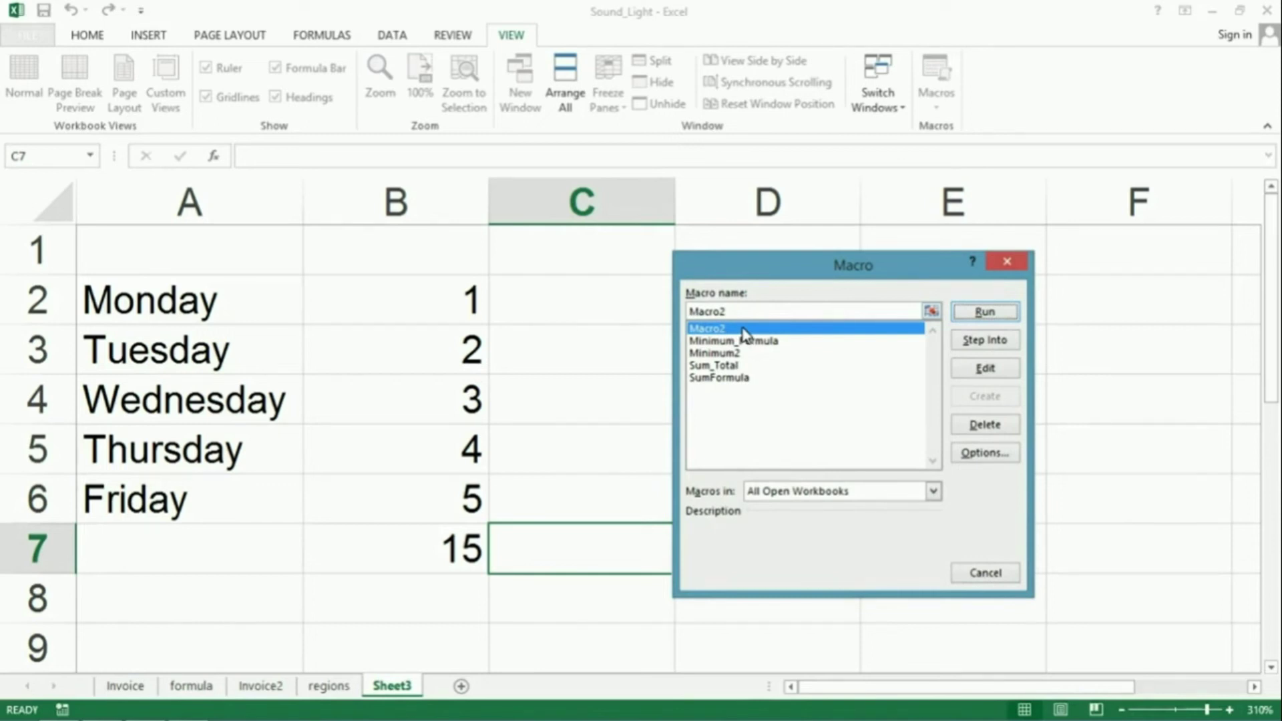
pyautogui.click(978, 578)
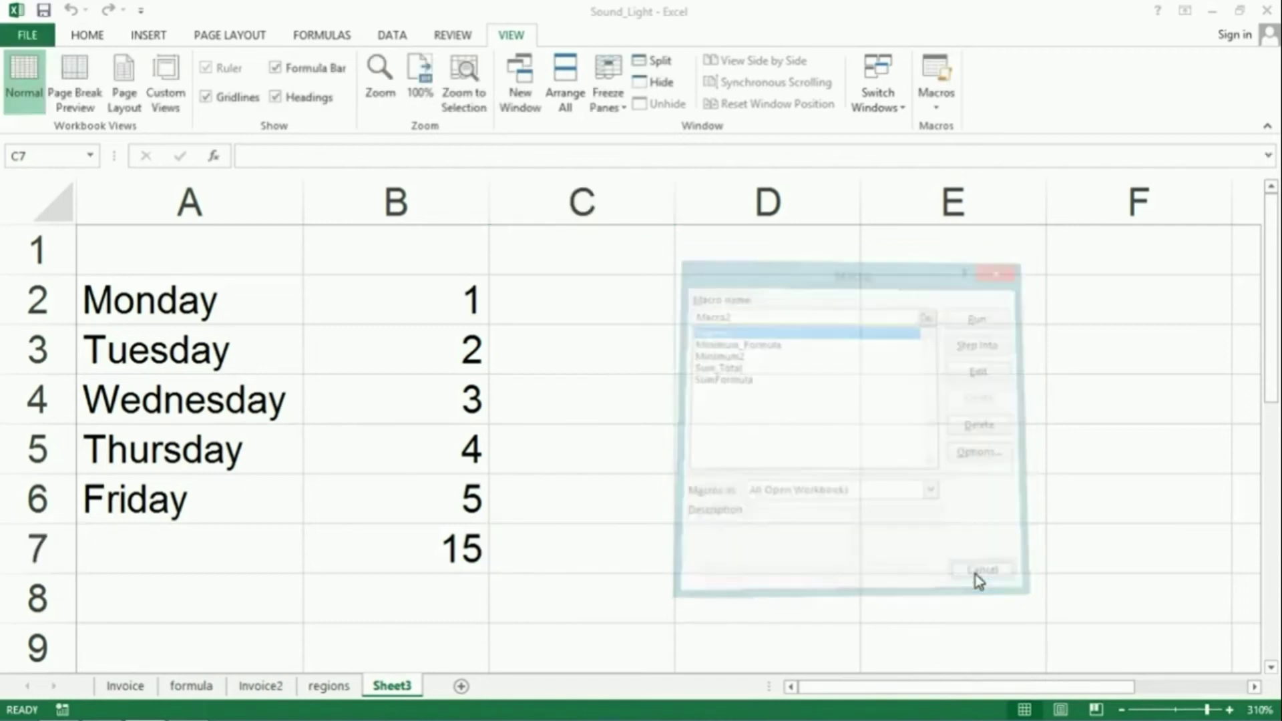
# Clear the total in cell B7 and run Macro2 there through its assigned shortcut.
pyautogui.click(440, 555)
pyautogui.hotkey('alt', '=')
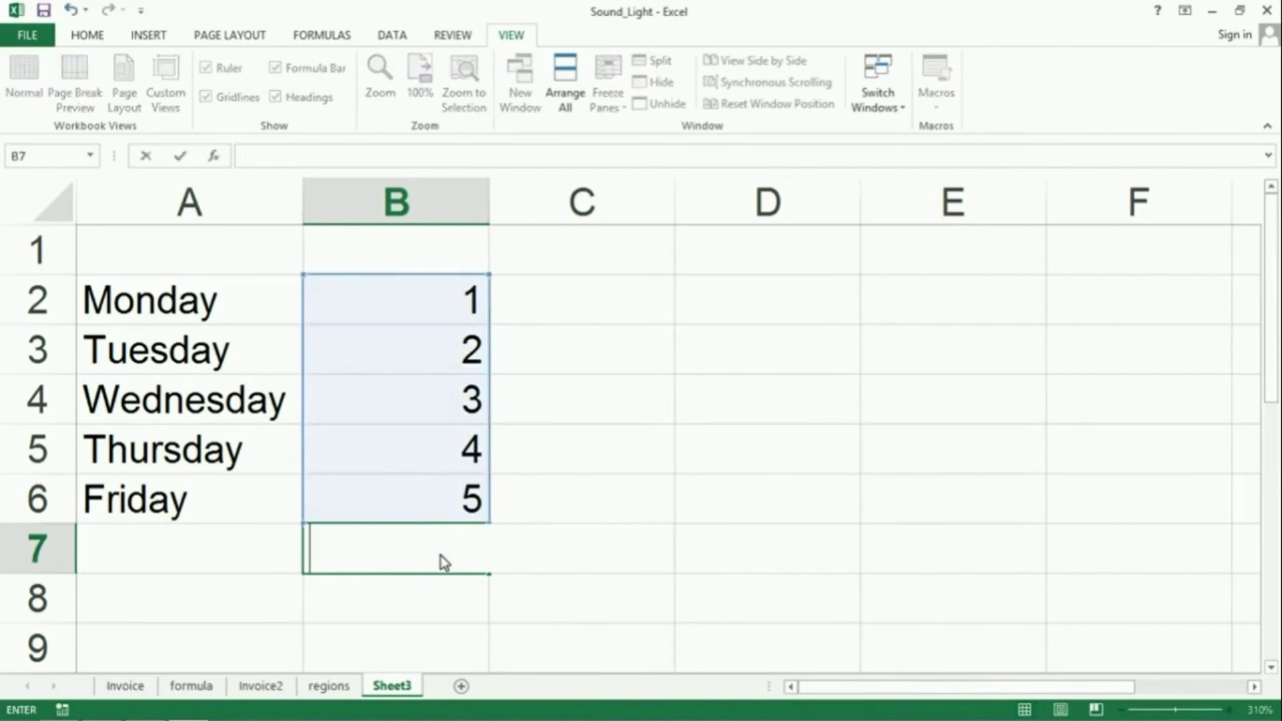
pyautogui.press('Return')
pyautogui.click(422, 544)
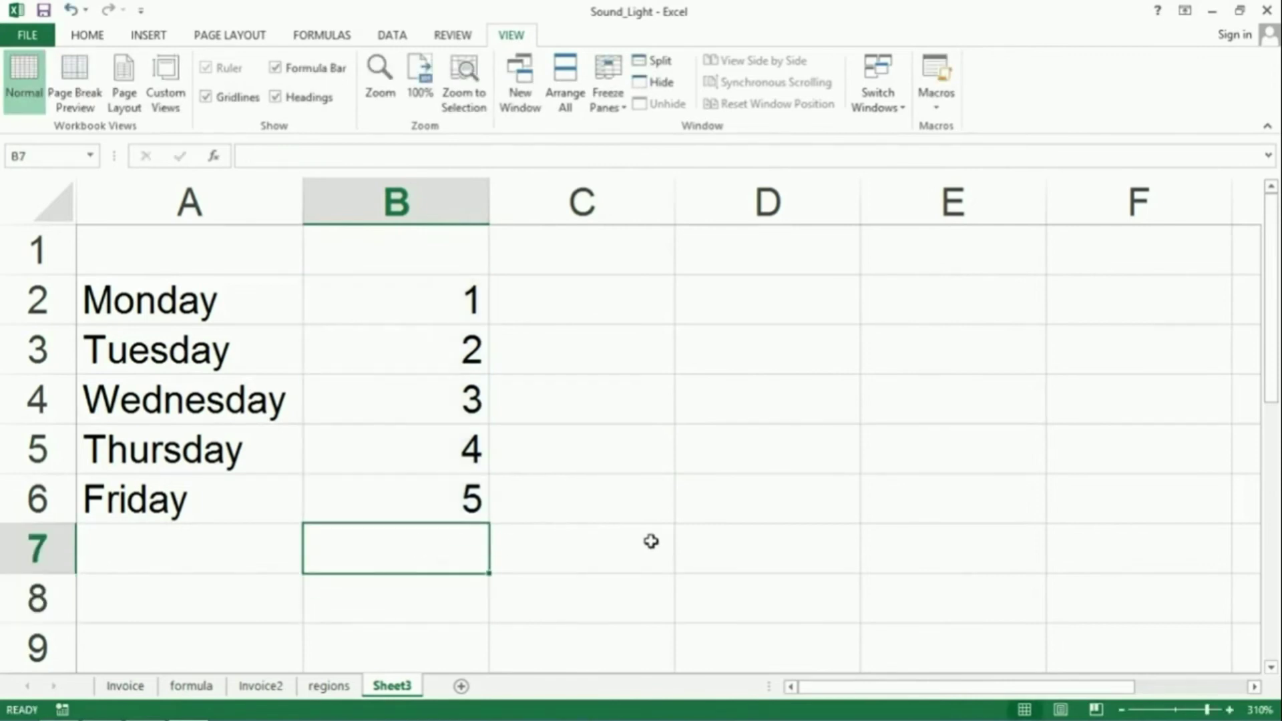
pyautogui.hotkey('alt', '=')
pyautogui.hotkey('alt', '=')
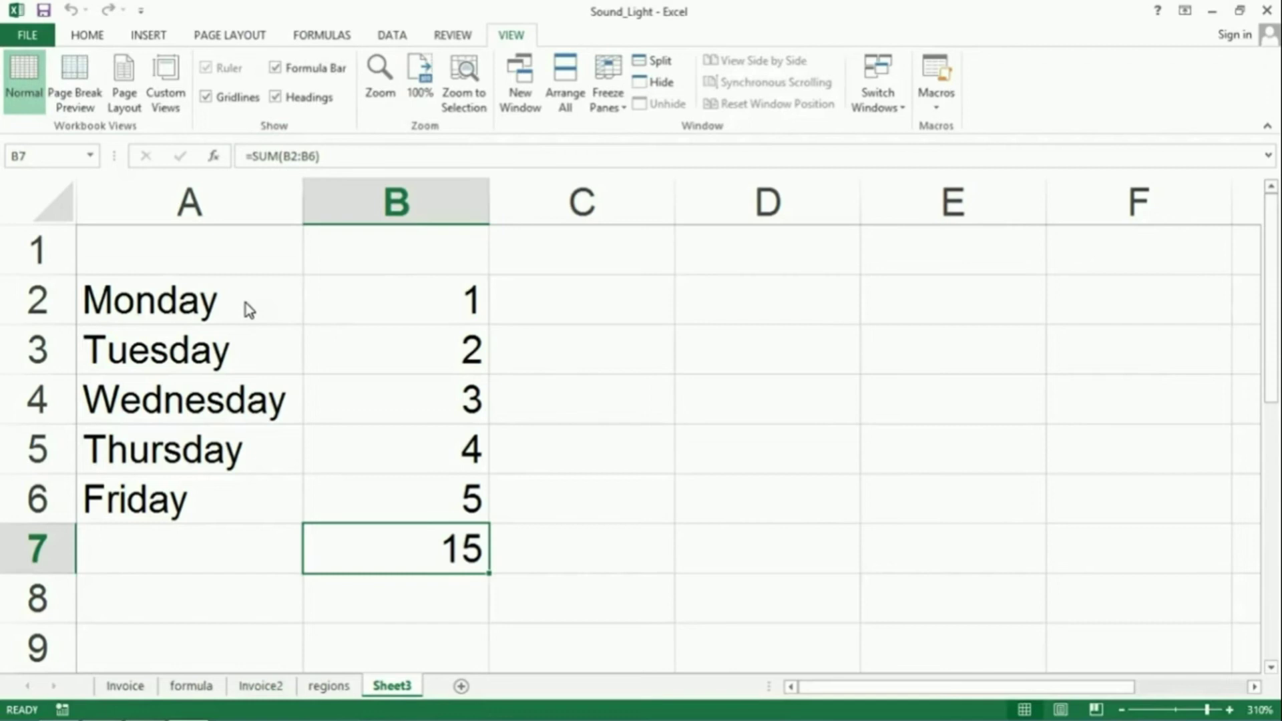
# Save the workbook to the Desktop as Sound_Light in the Excel Macro-Enabled Workbook format.
pyautogui.click(44, 11)
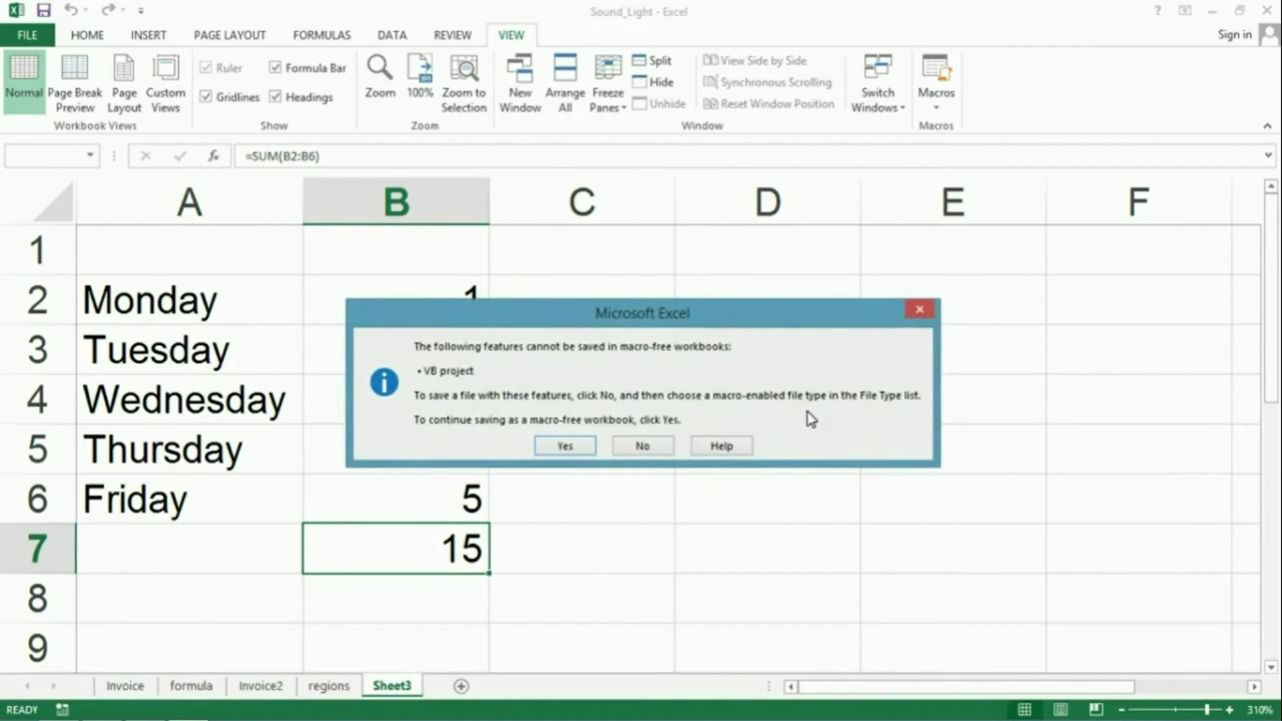
pyautogui.click(922, 311)
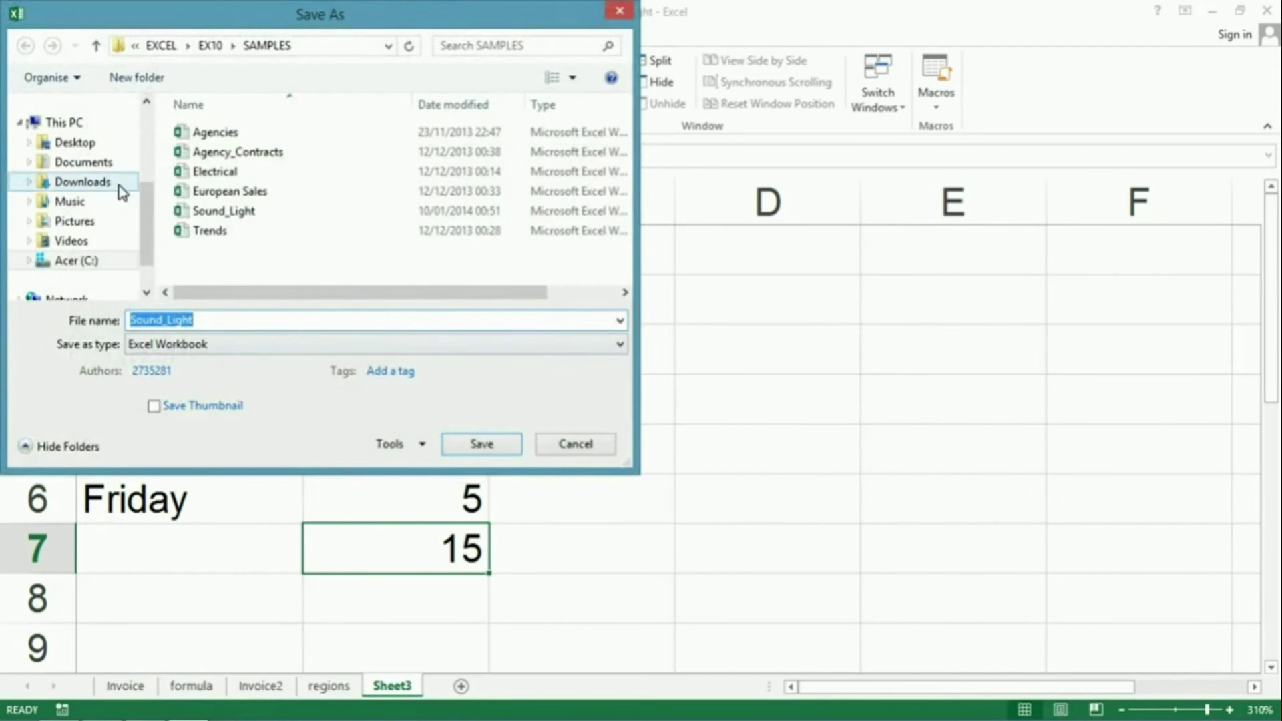
pyautogui.click(73, 143)
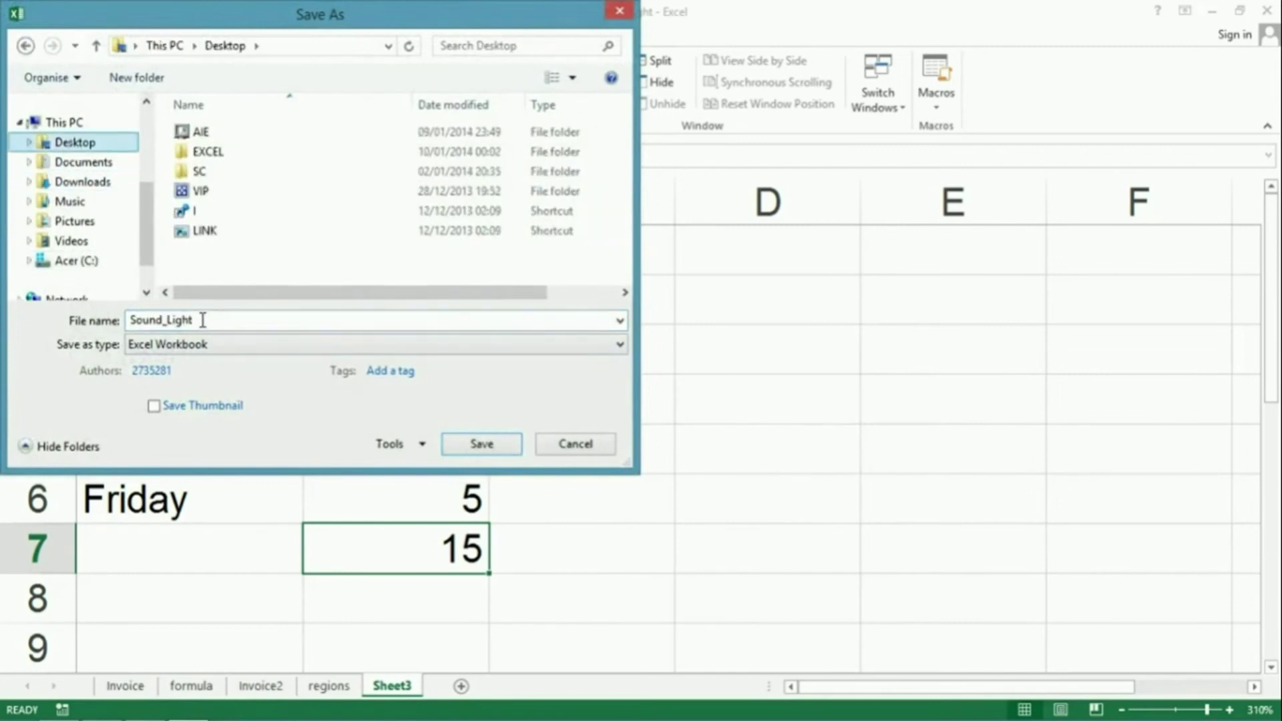
pyautogui.doubleClick(203, 319)
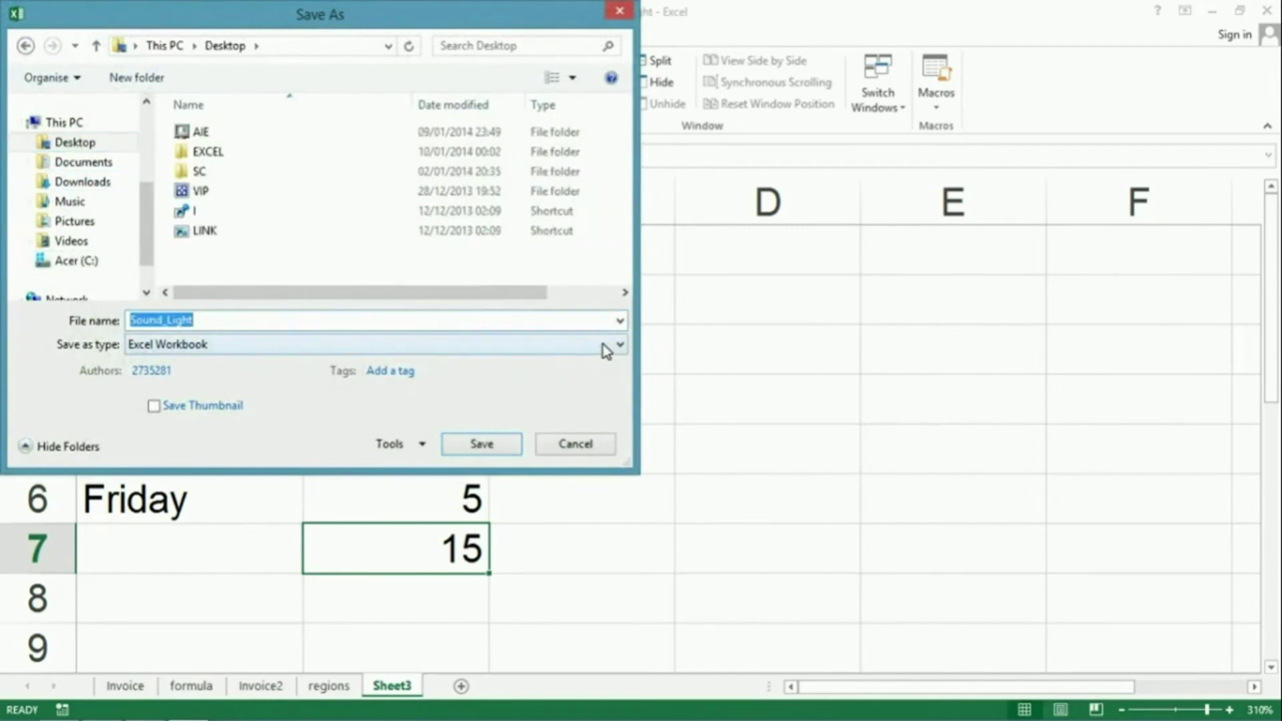
pyautogui.click(623, 346)
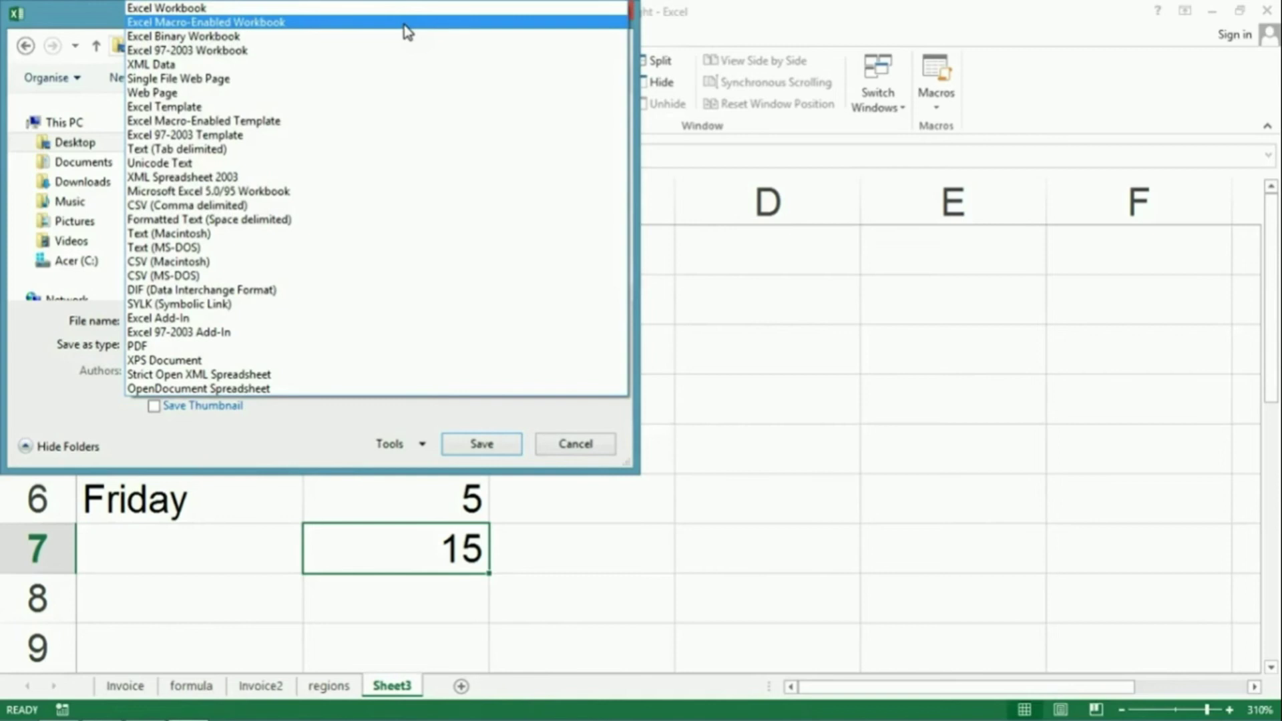
pyautogui.click(403, 24)
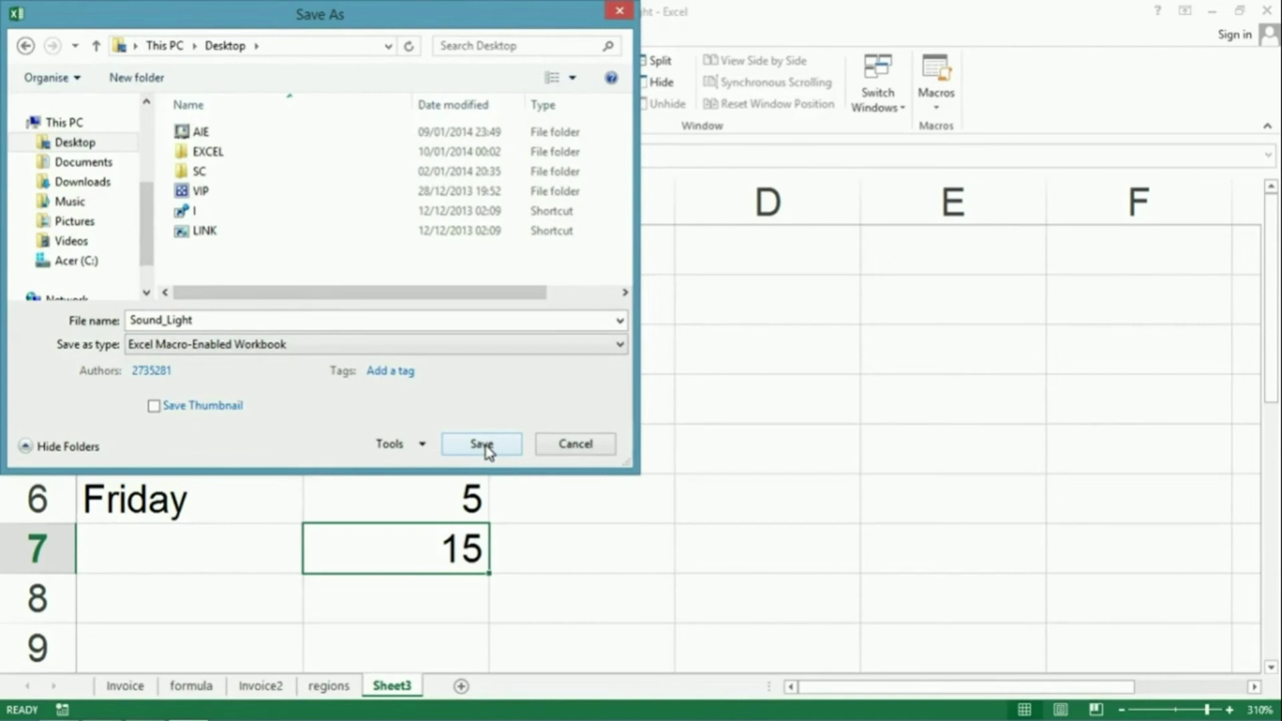
pyautogui.click(486, 448)
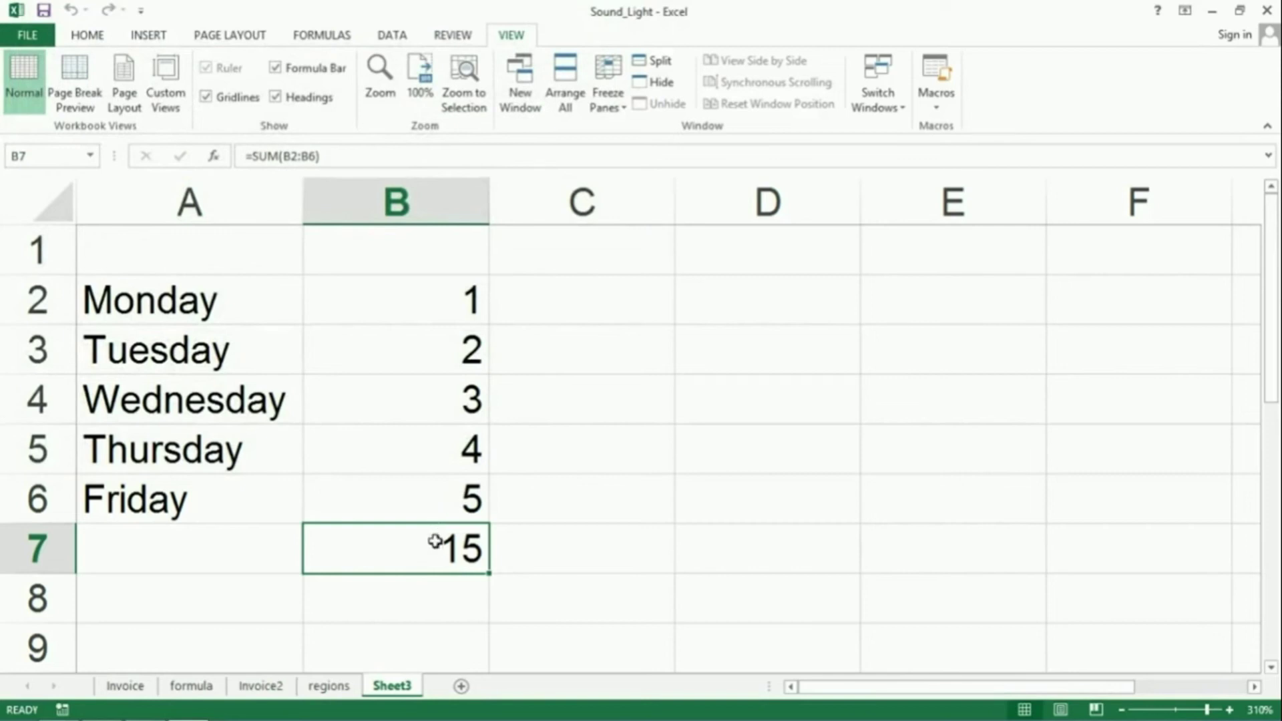
# Delete the total in cell B7 of the macro-enabled workbook and restore it with the Macro2 shortcut.
pyautogui.press('BackSpace')
pyautogui.press('Return')
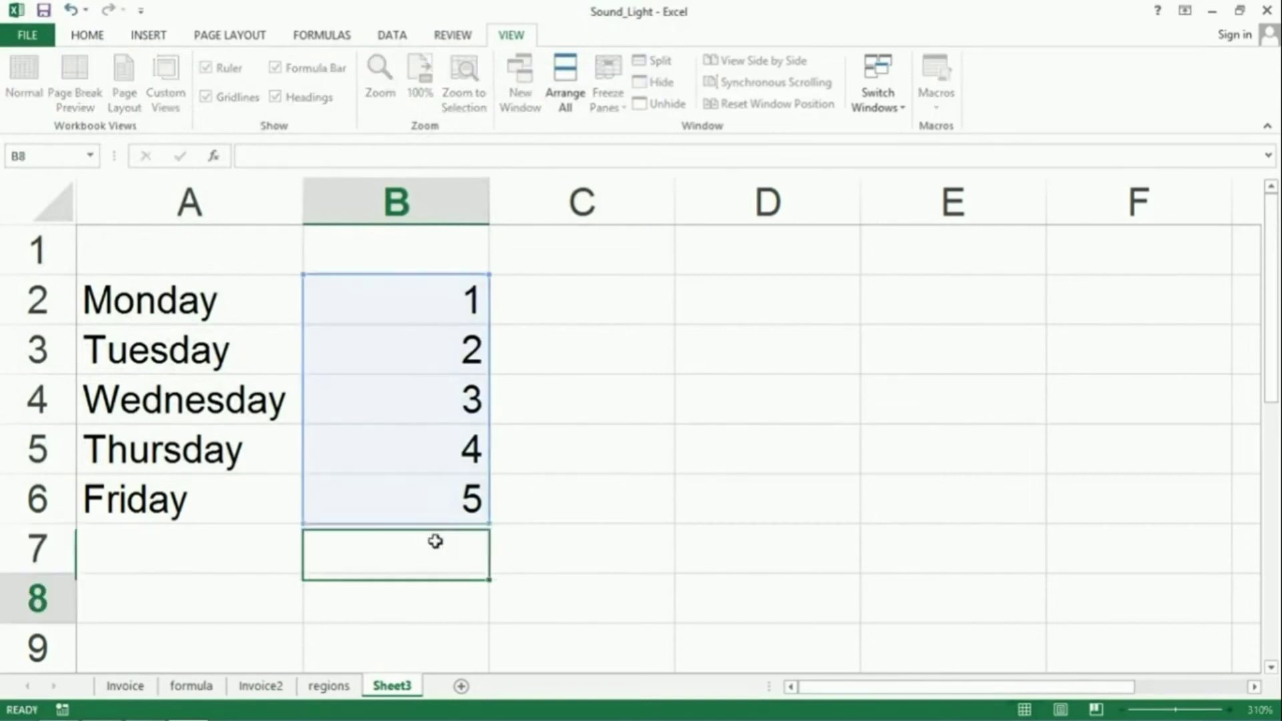
pyautogui.click(424, 546)
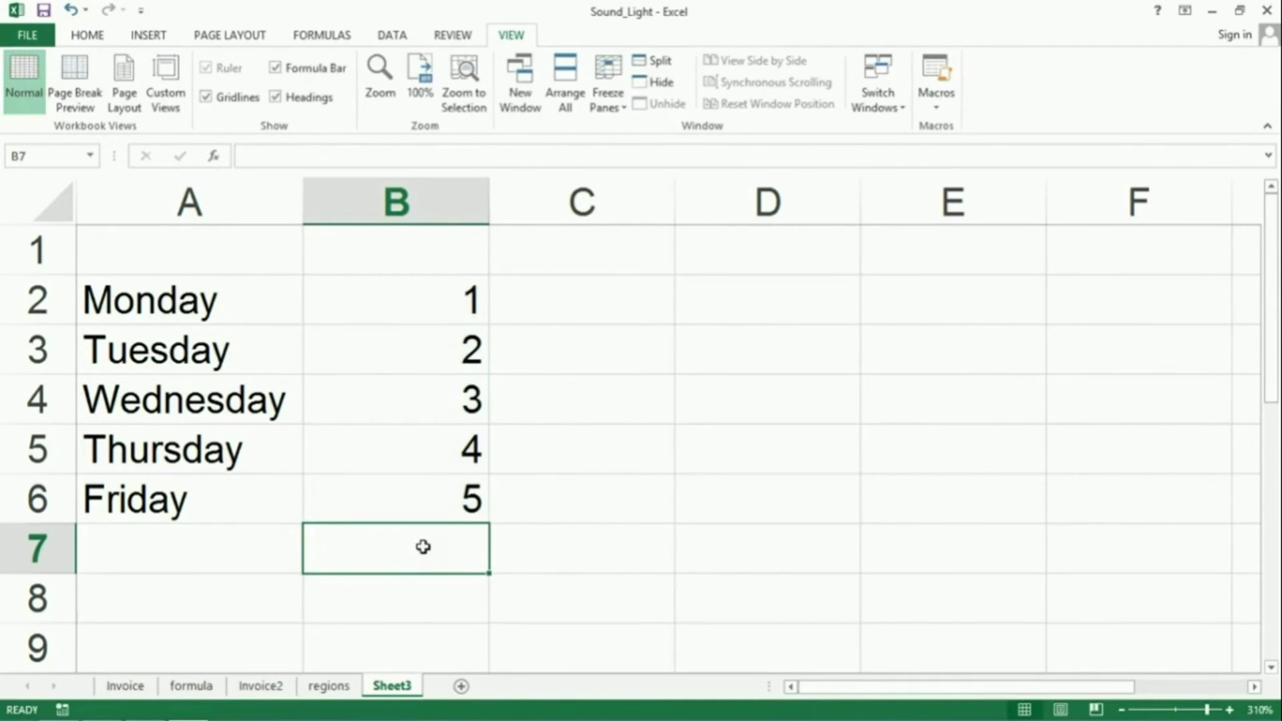
pyautogui.hotkey('ctrl', 'z')
pyautogui.press('Return')
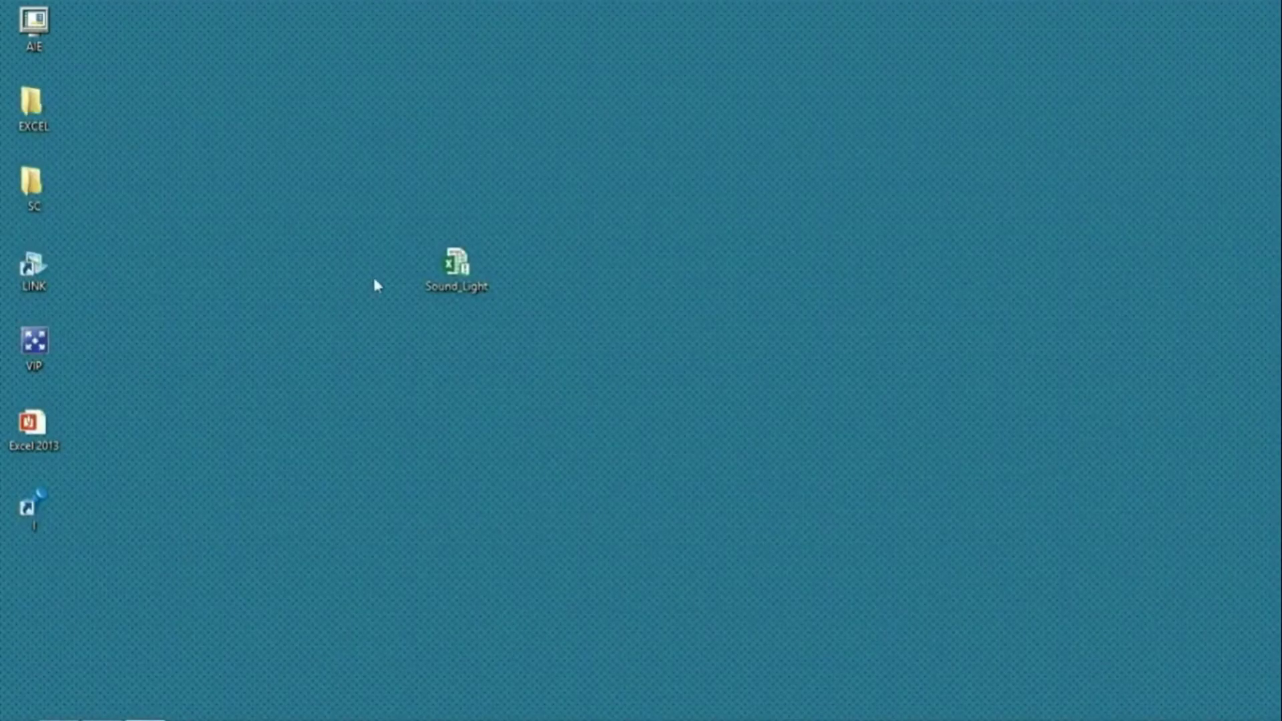
# Reopen the Sound_Light workbook from the desktop and enable its macro content.
pyautogui.doubleClick(470, 267)
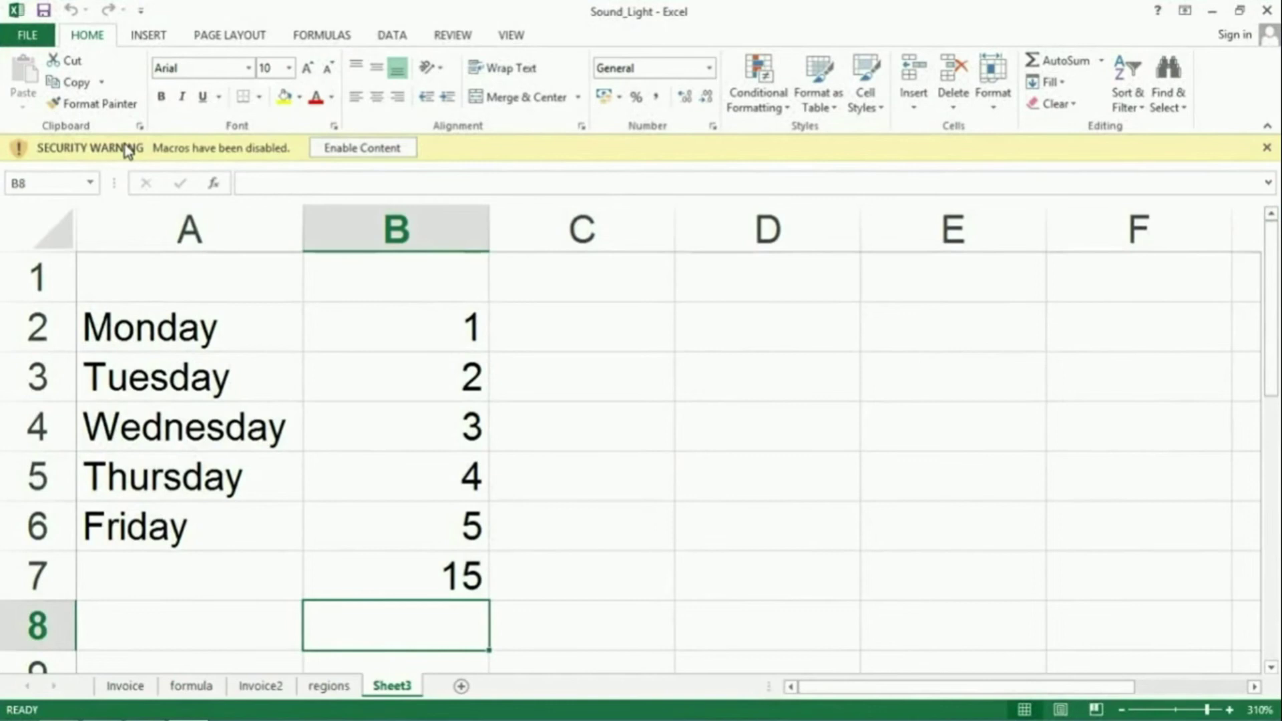
pyautogui.click(379, 149)
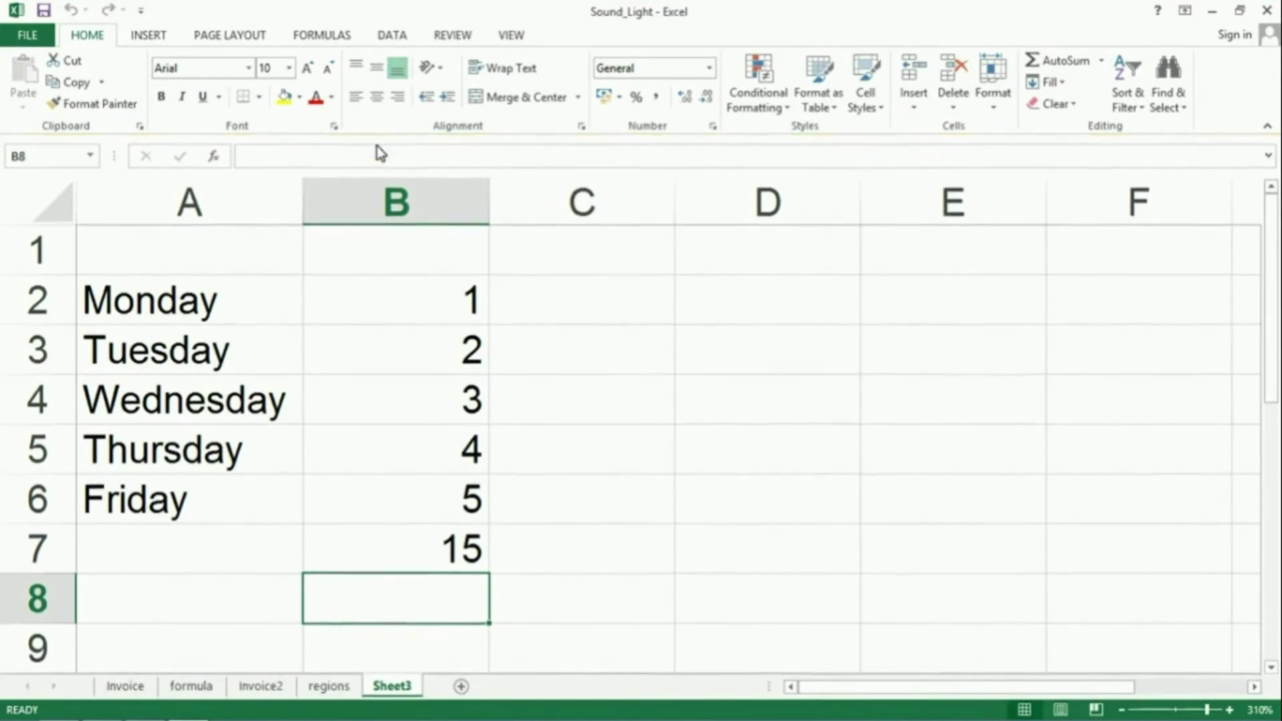
# Clear cell B7 in the reopened workbook and regenerate the sum with the Macro2 shortcut.
pyautogui.click(453, 553)
pyautogui.press('BackSpace')
pyautogui.press('Return')
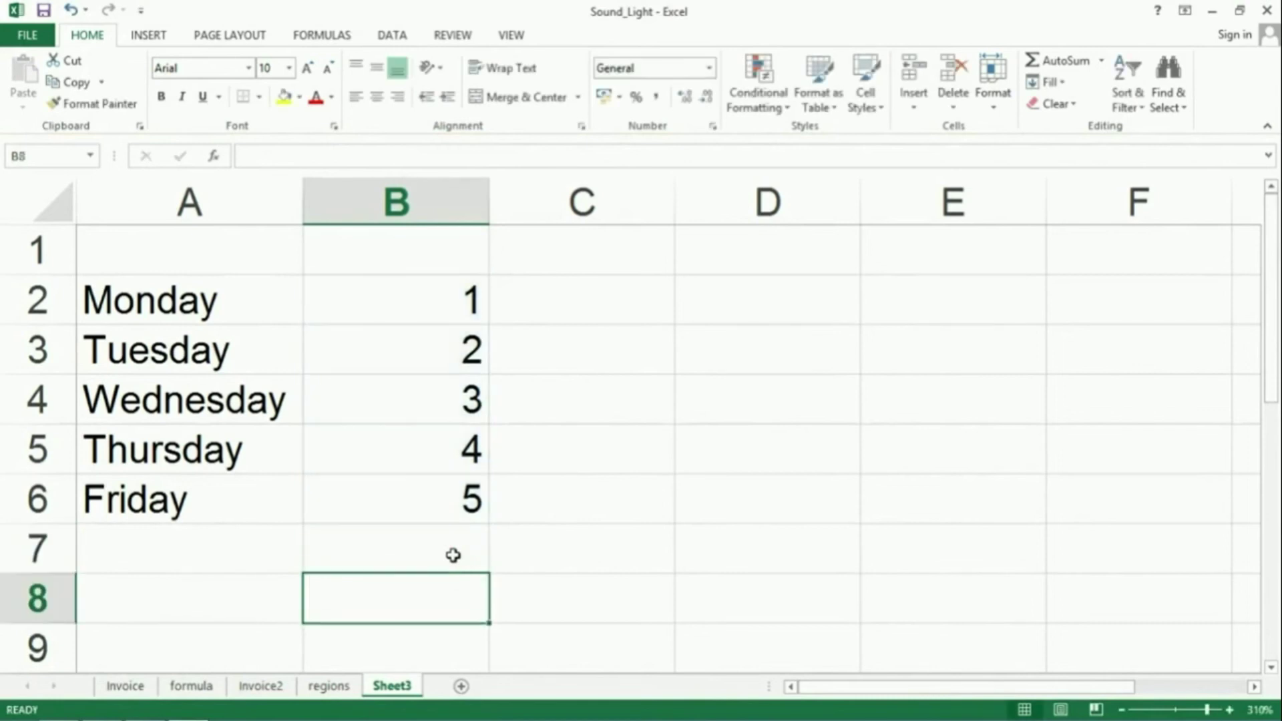
pyautogui.click(455, 545)
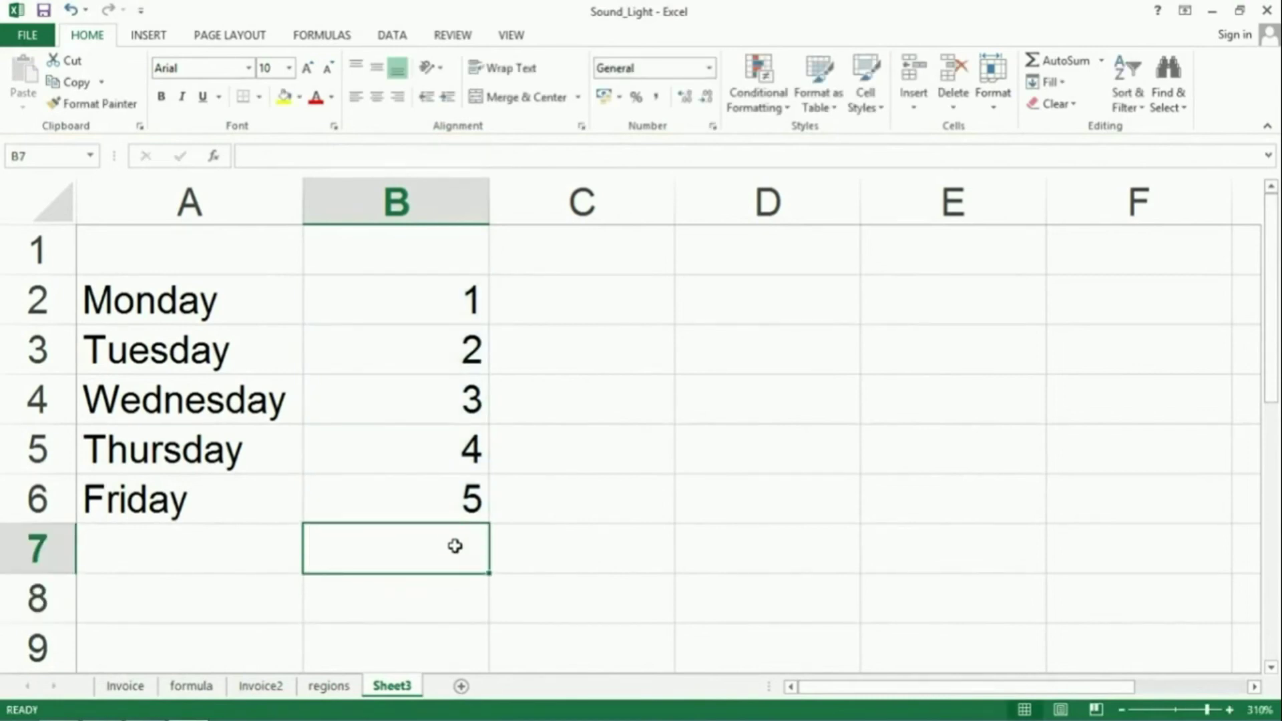
pyautogui.hotkey('ctrl', 'z')
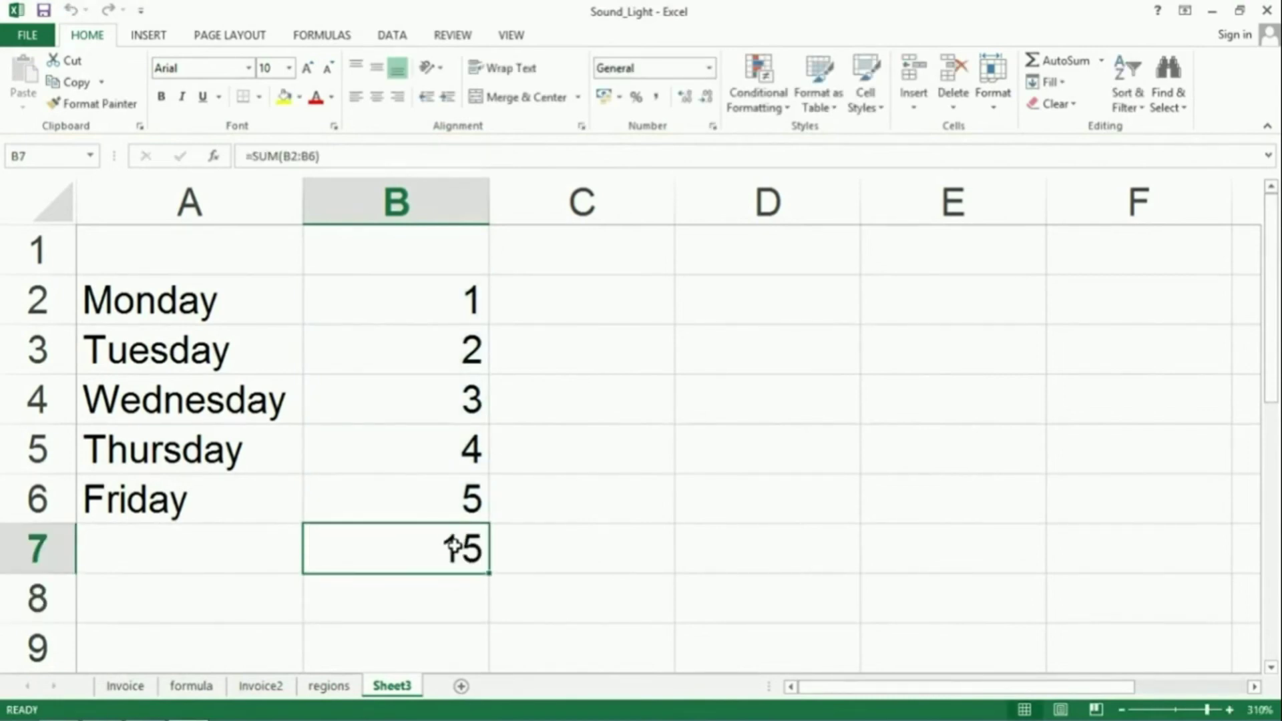
pyautogui.press('Return')
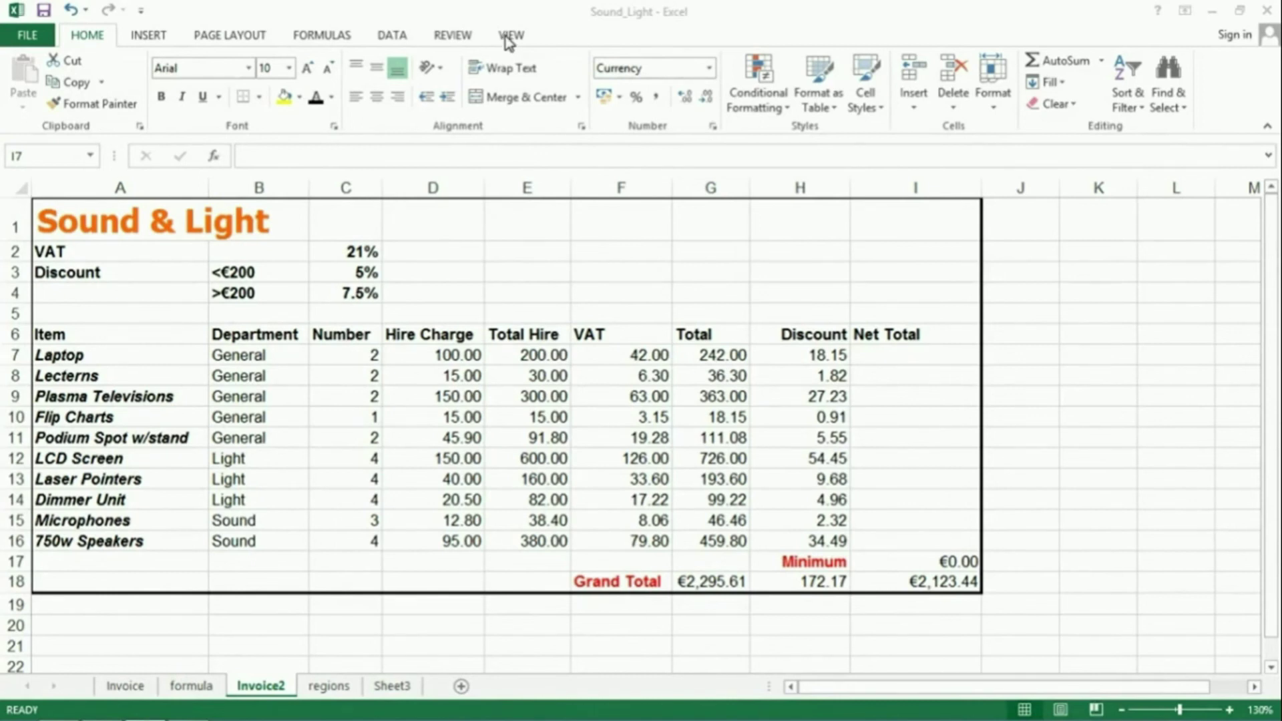
# From cell I7 on Invoice2, start recording a macro named Format, with w as its shortcut letter, stored in This Workbook.
pyautogui.click(895, 360)
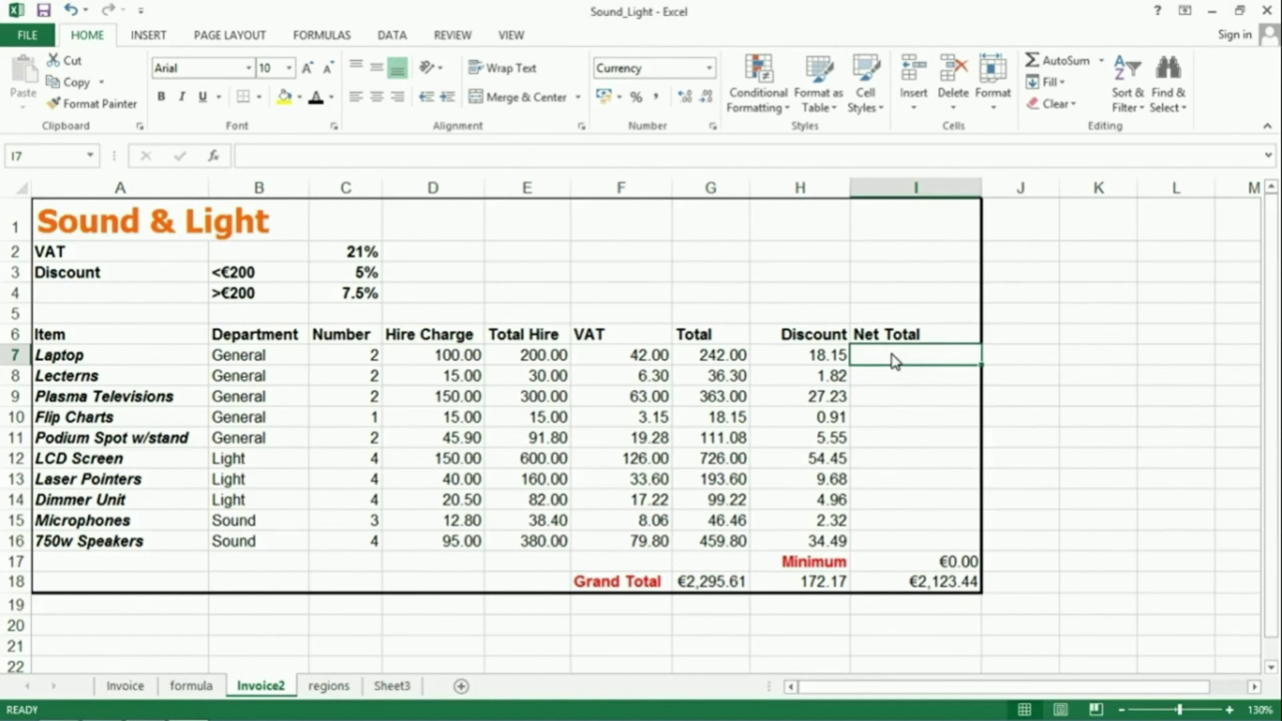
pyautogui.click(513, 37)
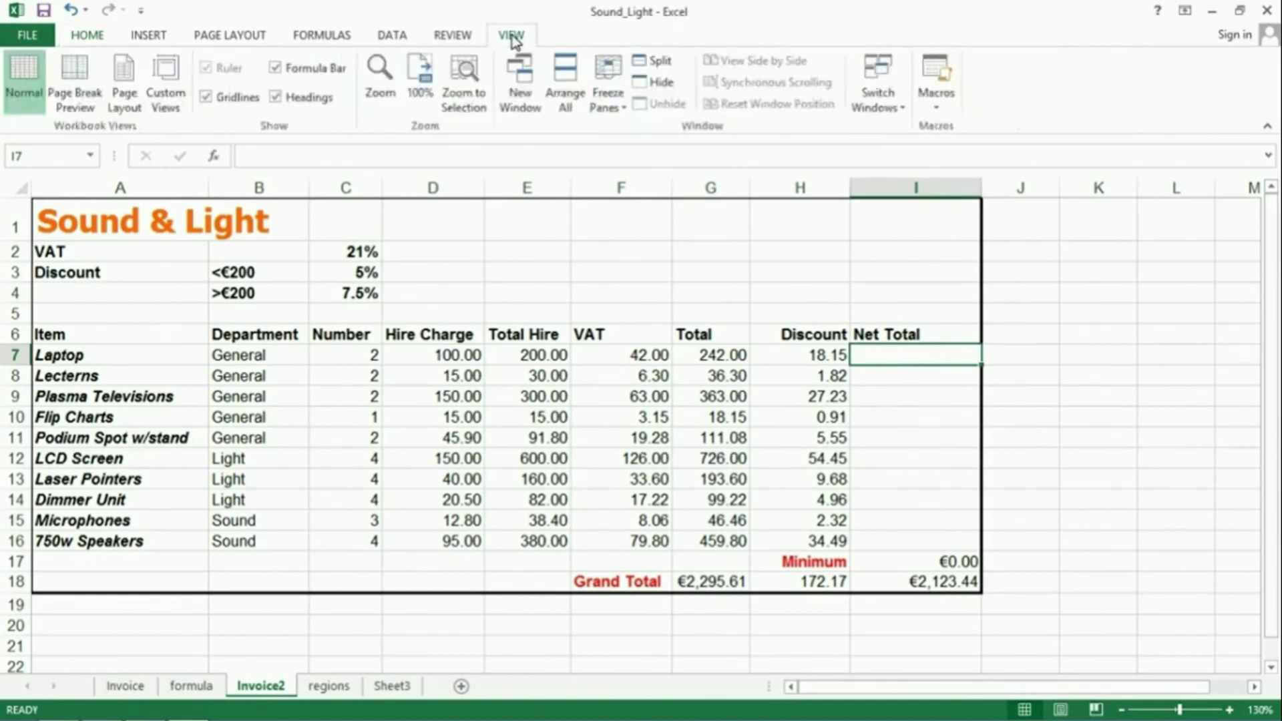
pyautogui.click(938, 99)
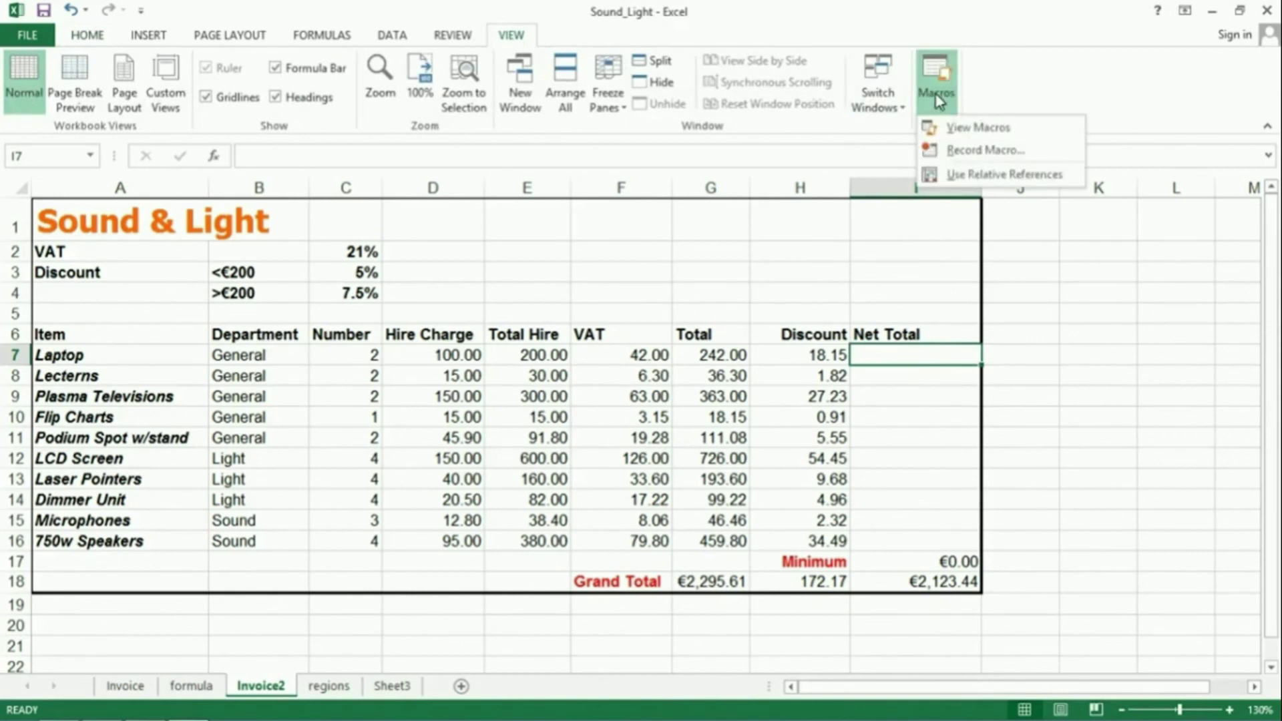
pyautogui.click(958, 151)
pyautogui.write('Format')
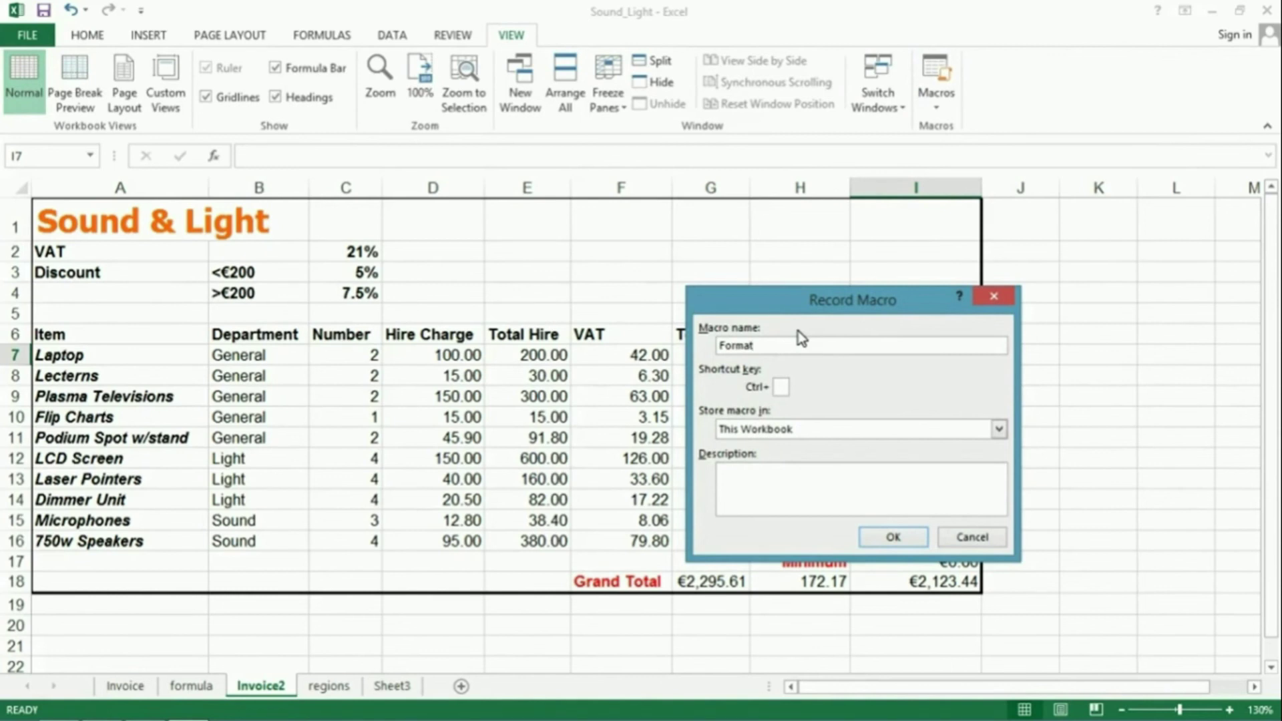
pyautogui.click(782, 387)
pyautogui.write('w')
pyautogui.click(888, 536)
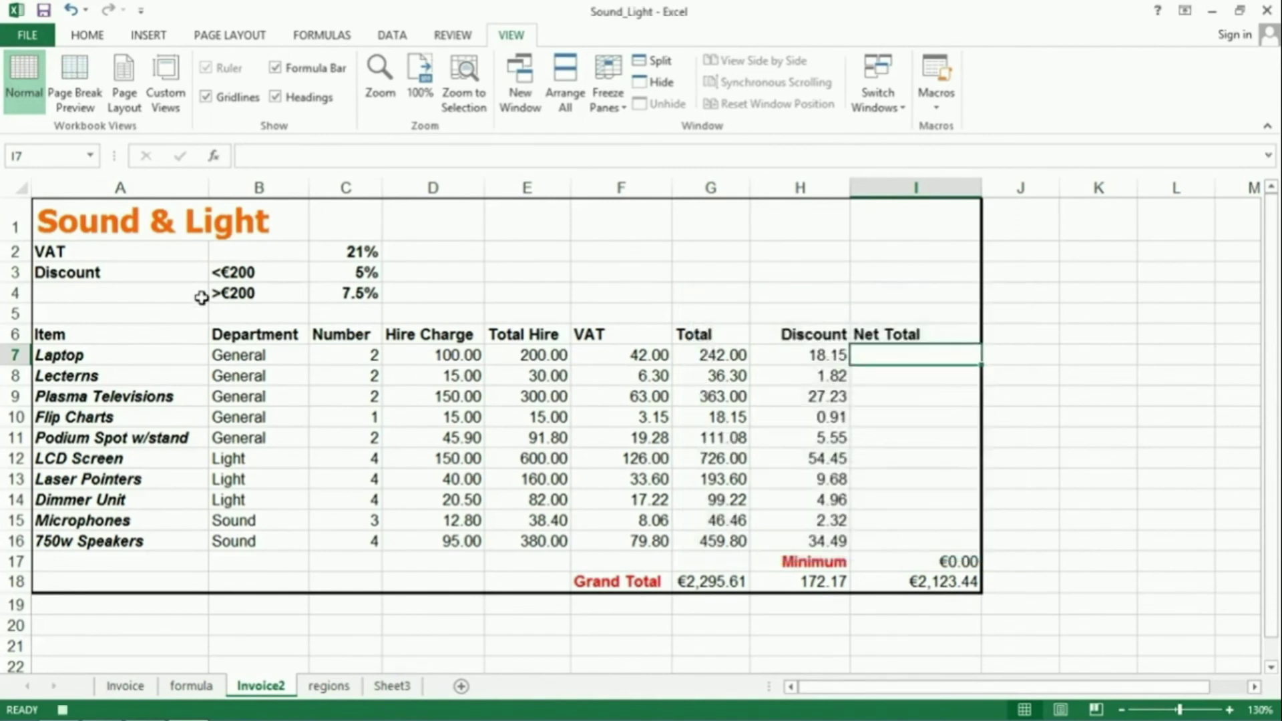
# Merge and center the Sound & Light title across cells A1 to I1.
pyautogui.click(125, 221)
pyautogui.moveTo(125, 221); pyautogui.dragTo(887, 209)
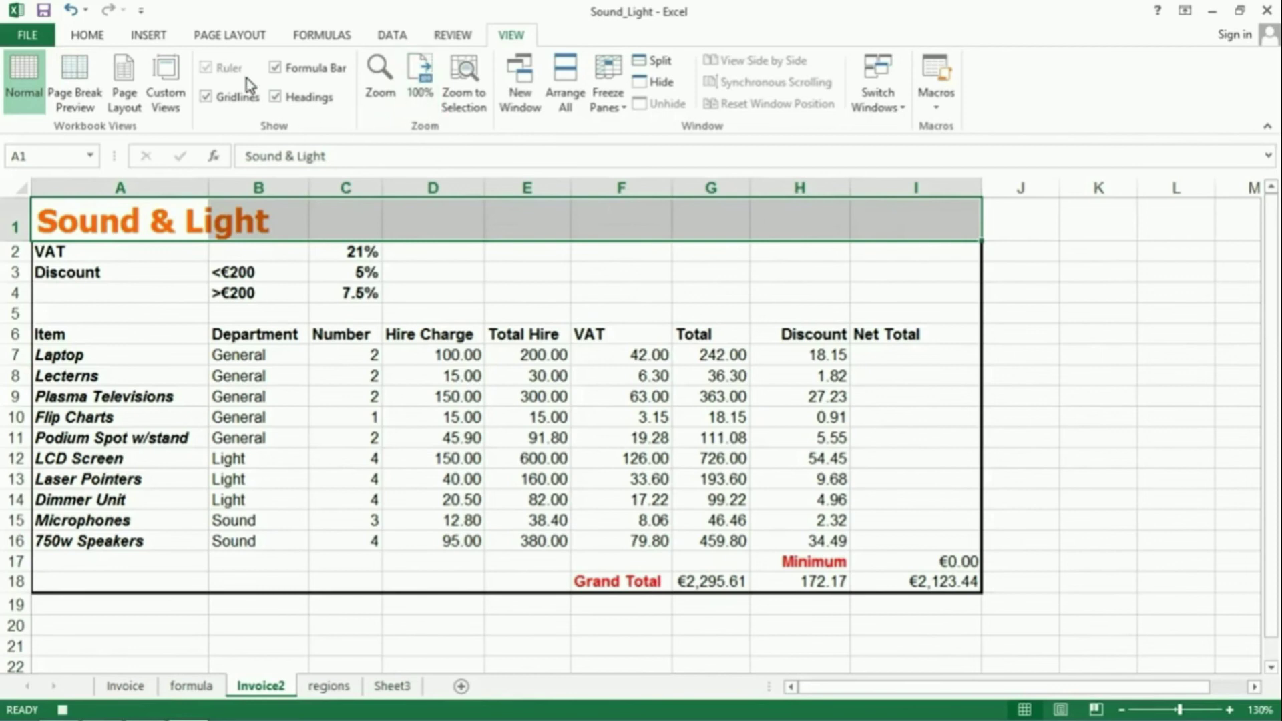
pyautogui.click(85, 39)
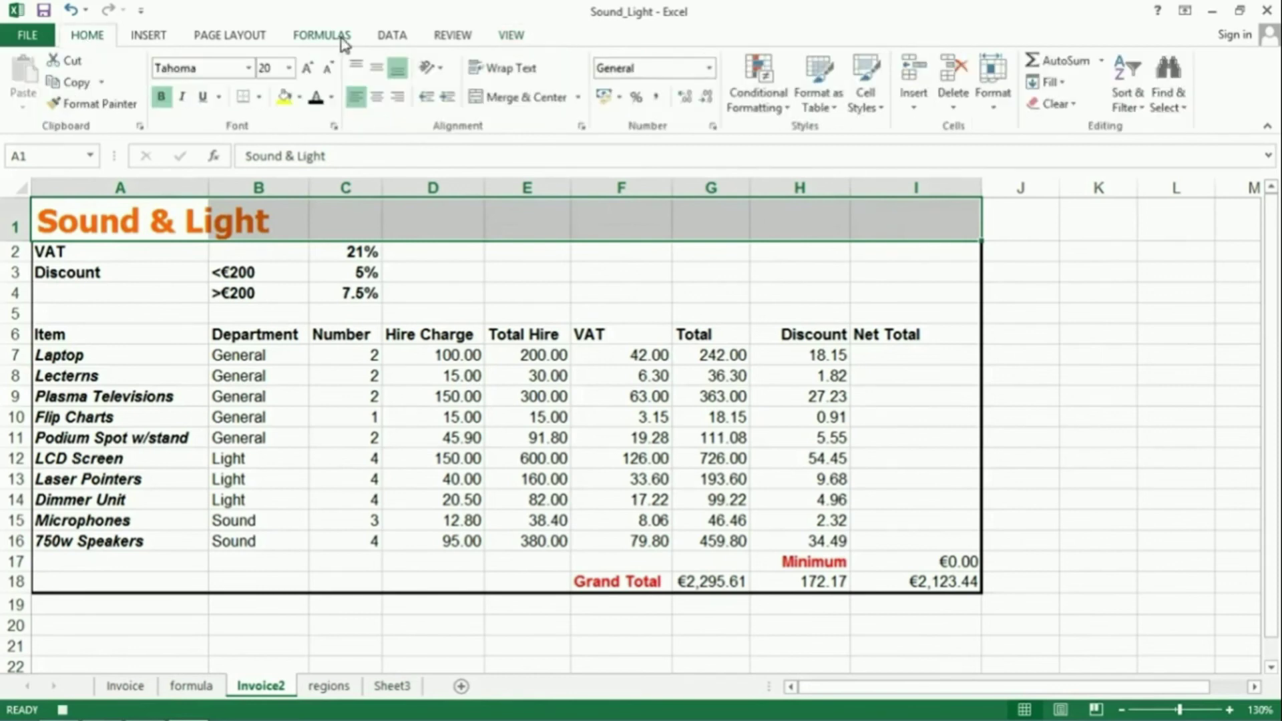
pyautogui.click(527, 99)
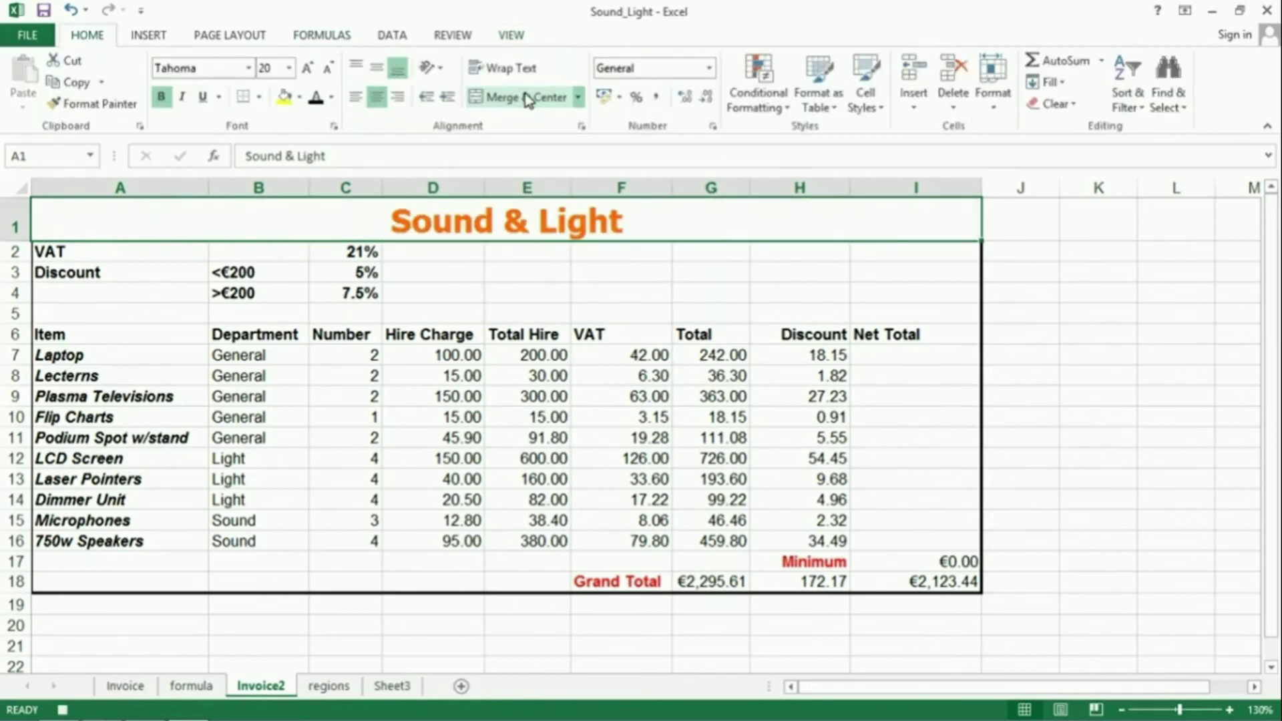
# Change the font colour of the VAT and Discount block in A2:C4 to a blue theme colour.
pyautogui.moveTo(61, 258); pyautogui.dragTo(326, 289)
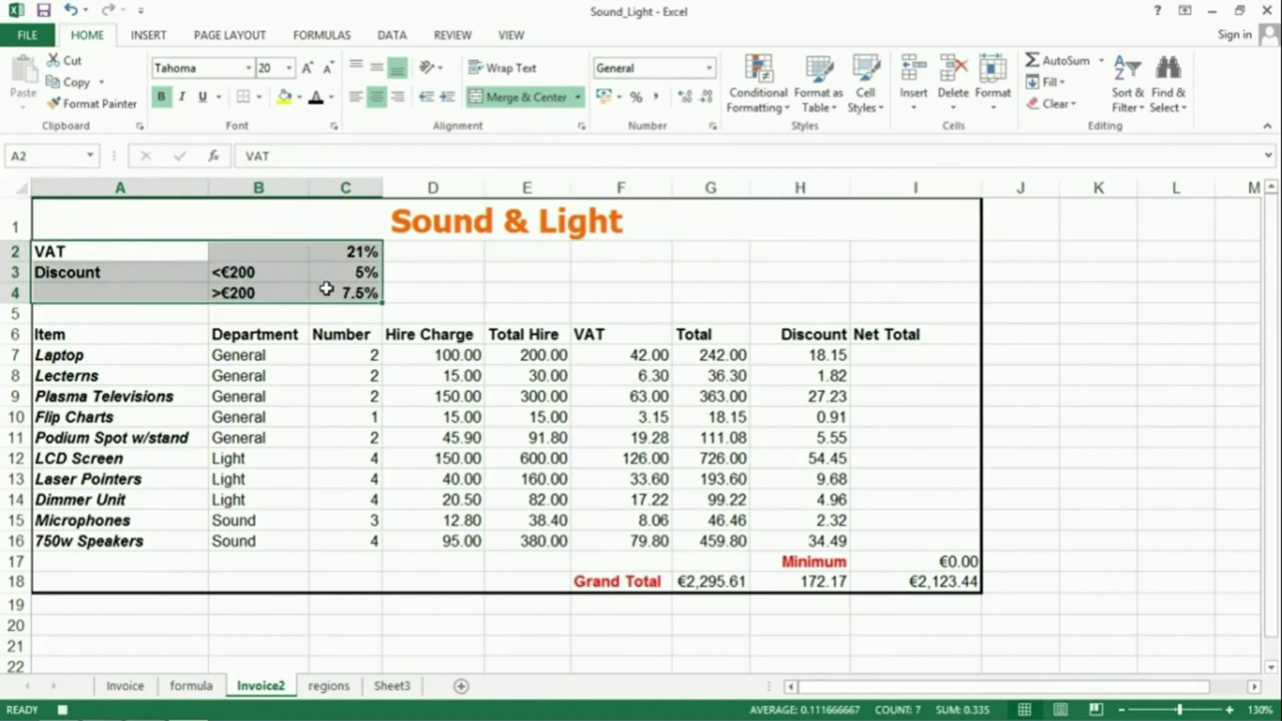
pyautogui.click(332, 97)
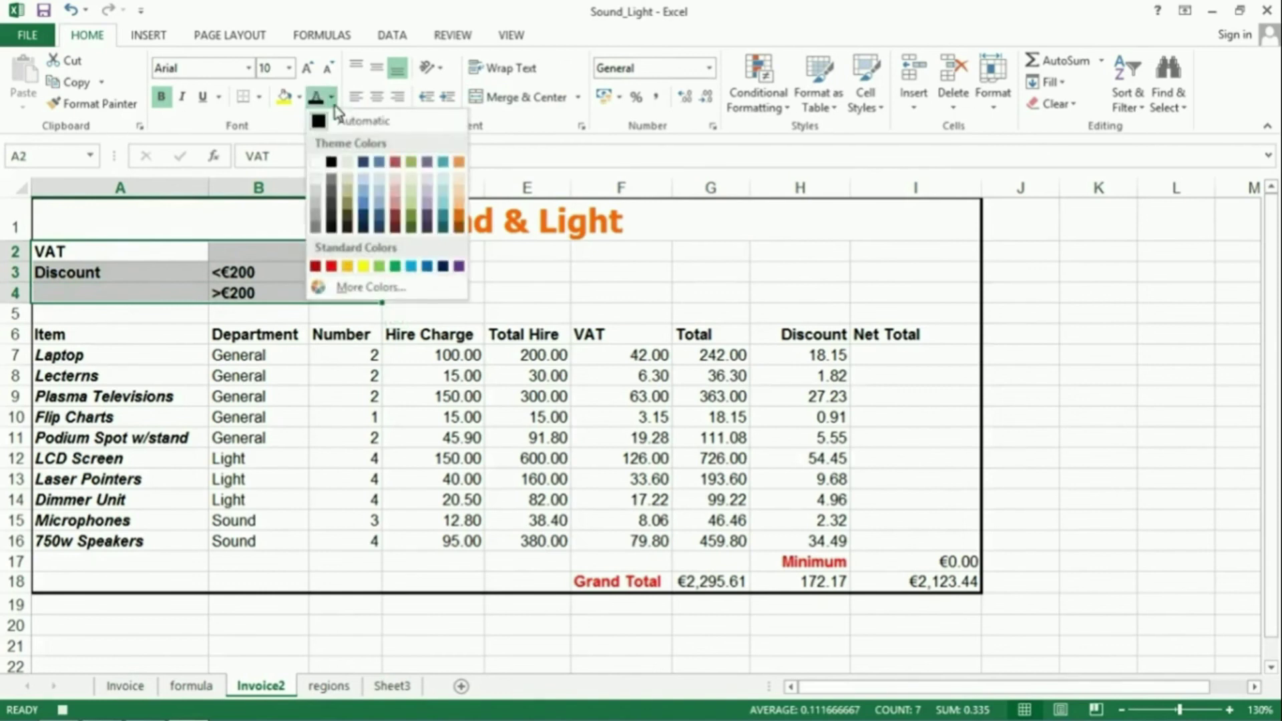
pyautogui.click(372, 220)
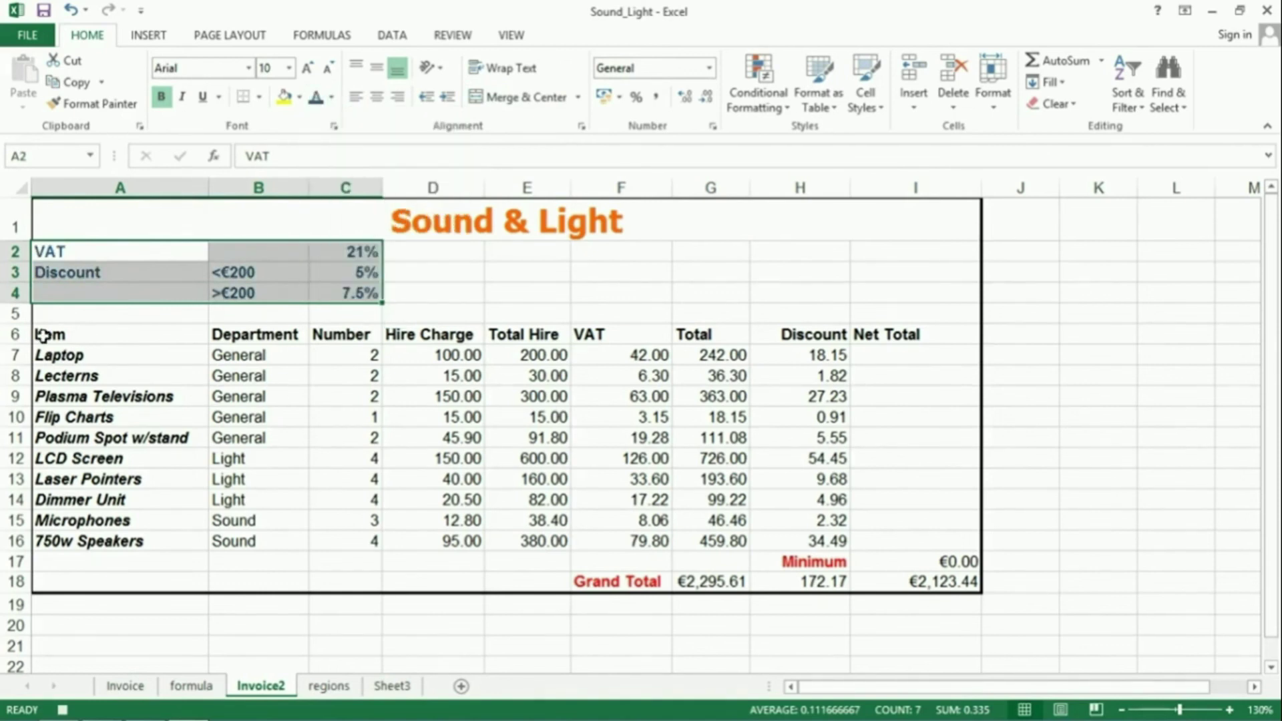
# Italicize the column headings in row 6 and set their font colour to standard red.
pyautogui.click(14, 334)
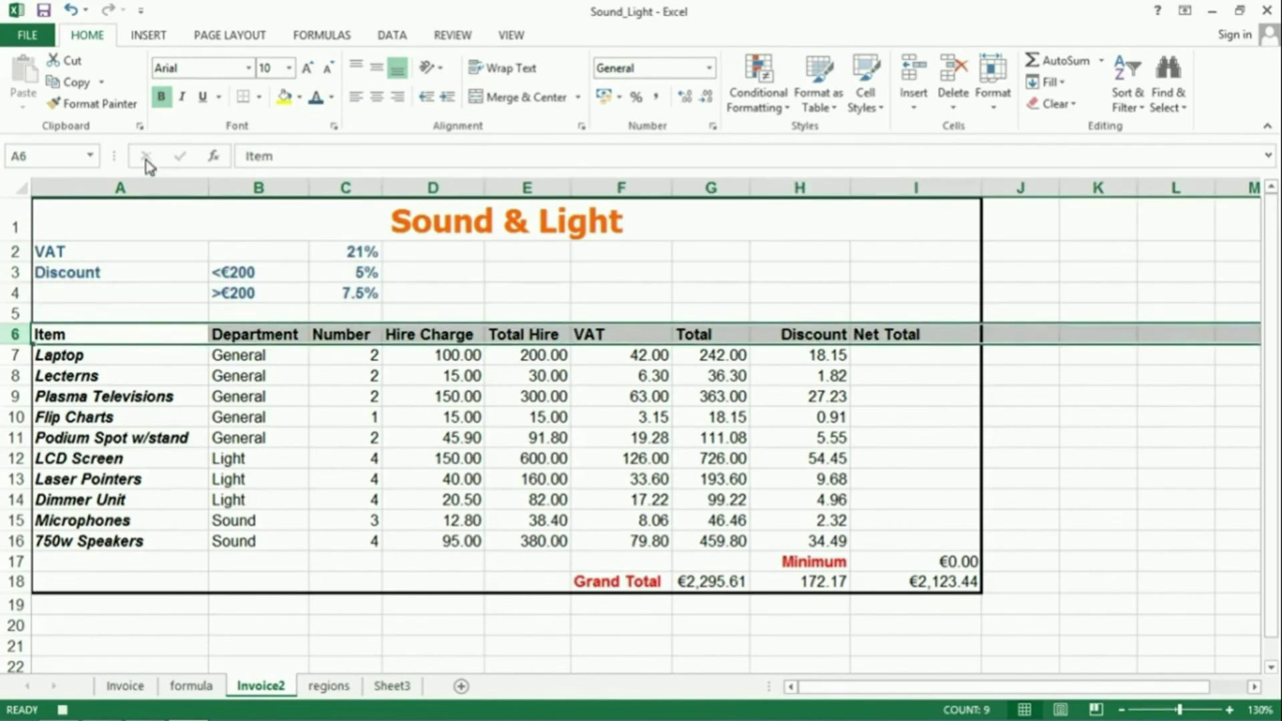
pyautogui.click(184, 98)
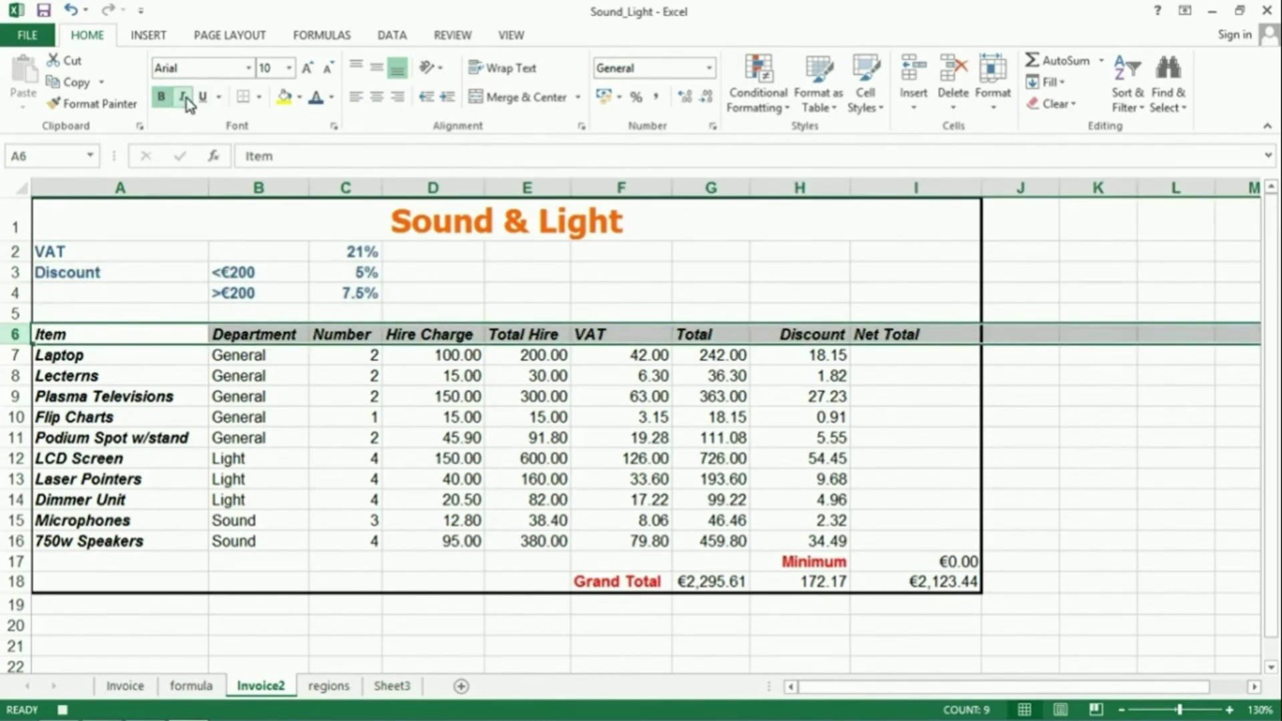
pyautogui.click(332, 100)
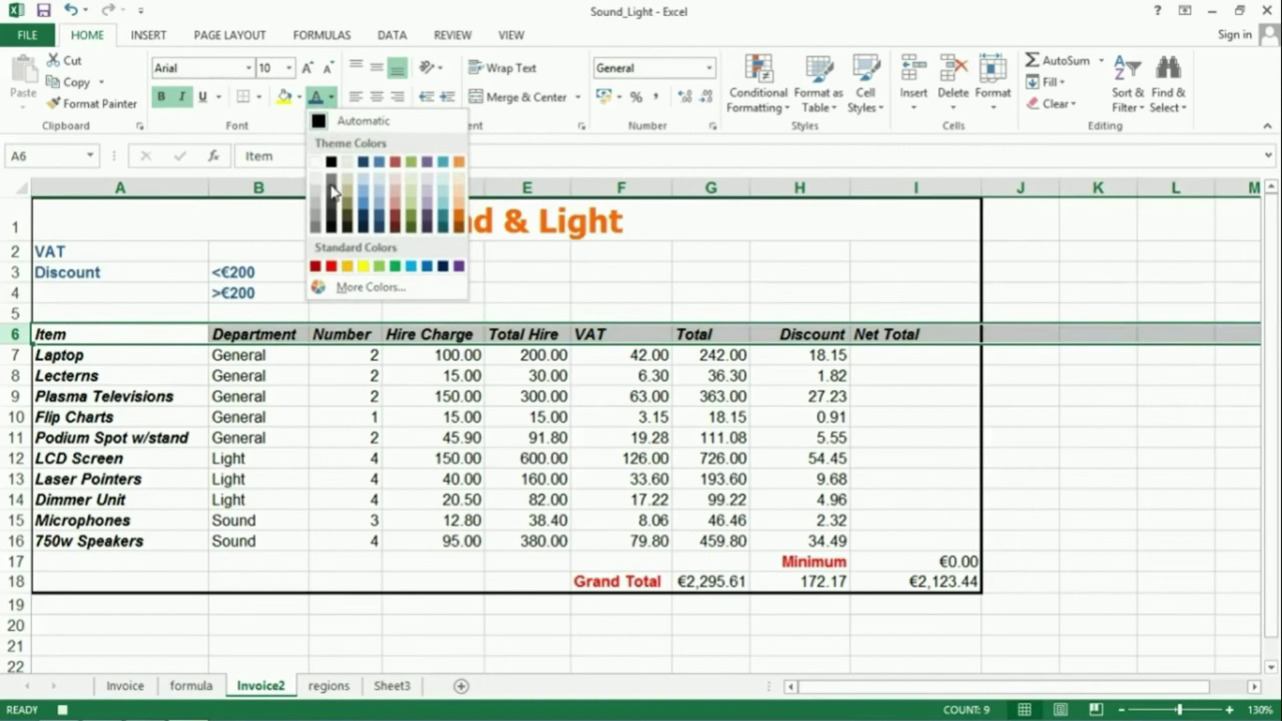
pyautogui.click(332, 266)
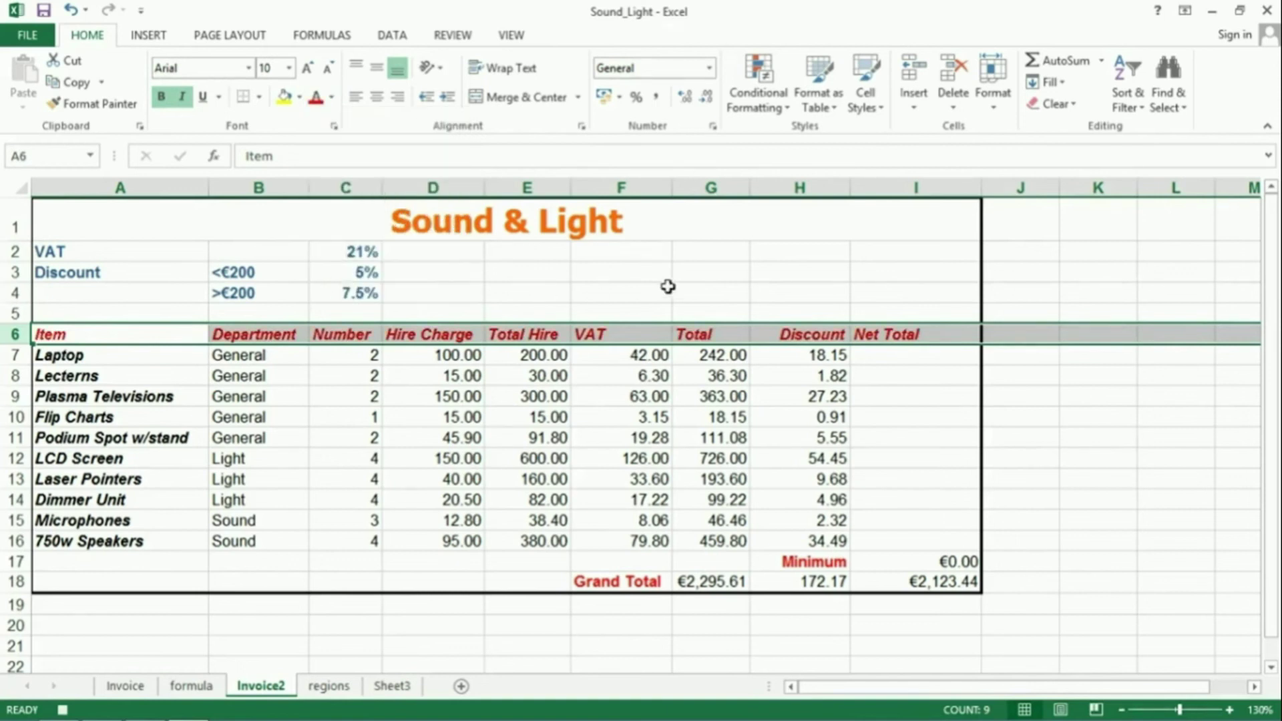
# Enter the formula =G7-H7 in cell I7 to calculate the Laptop's Net Total.
pyautogui.click(917, 354)
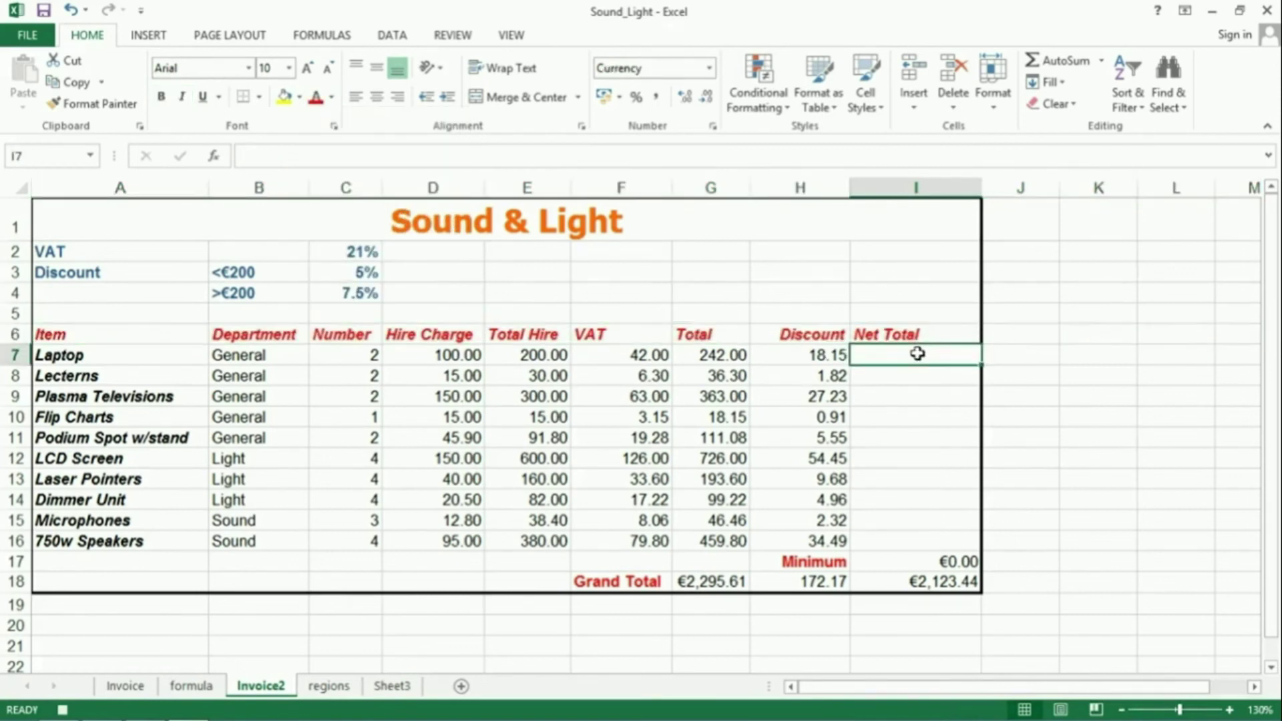
pyautogui.write('=')
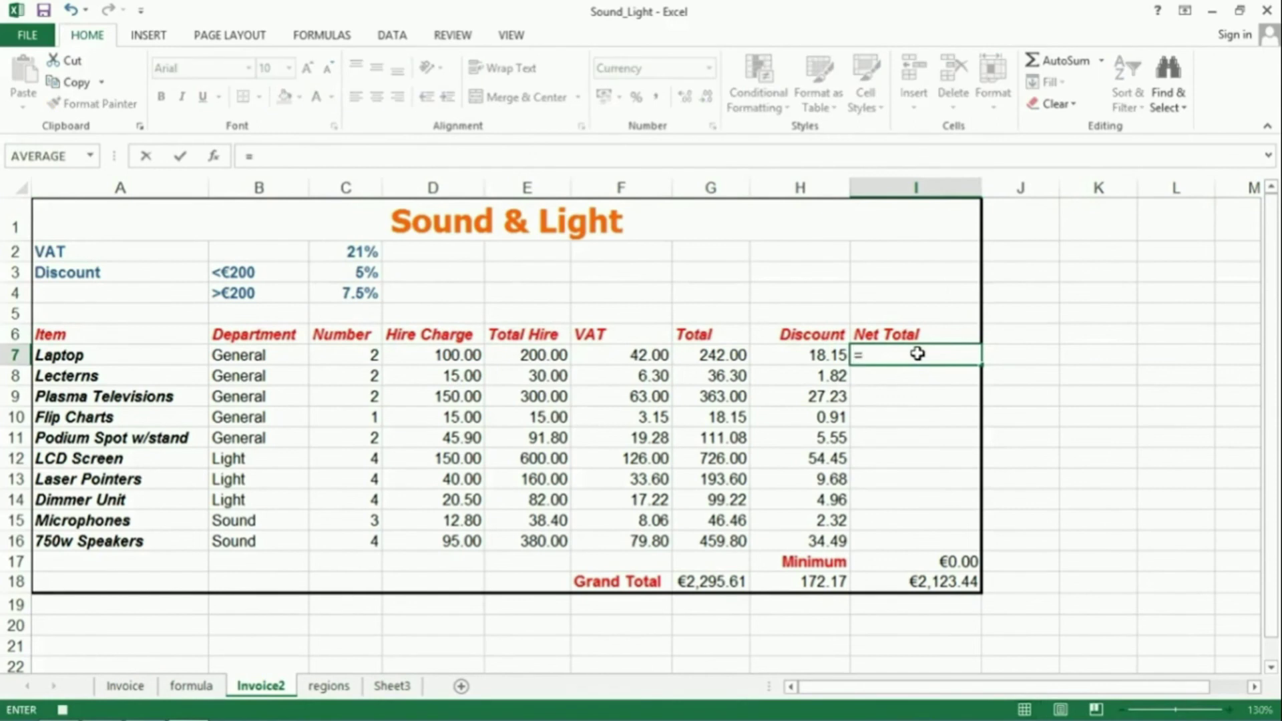
pyautogui.click(719, 357)
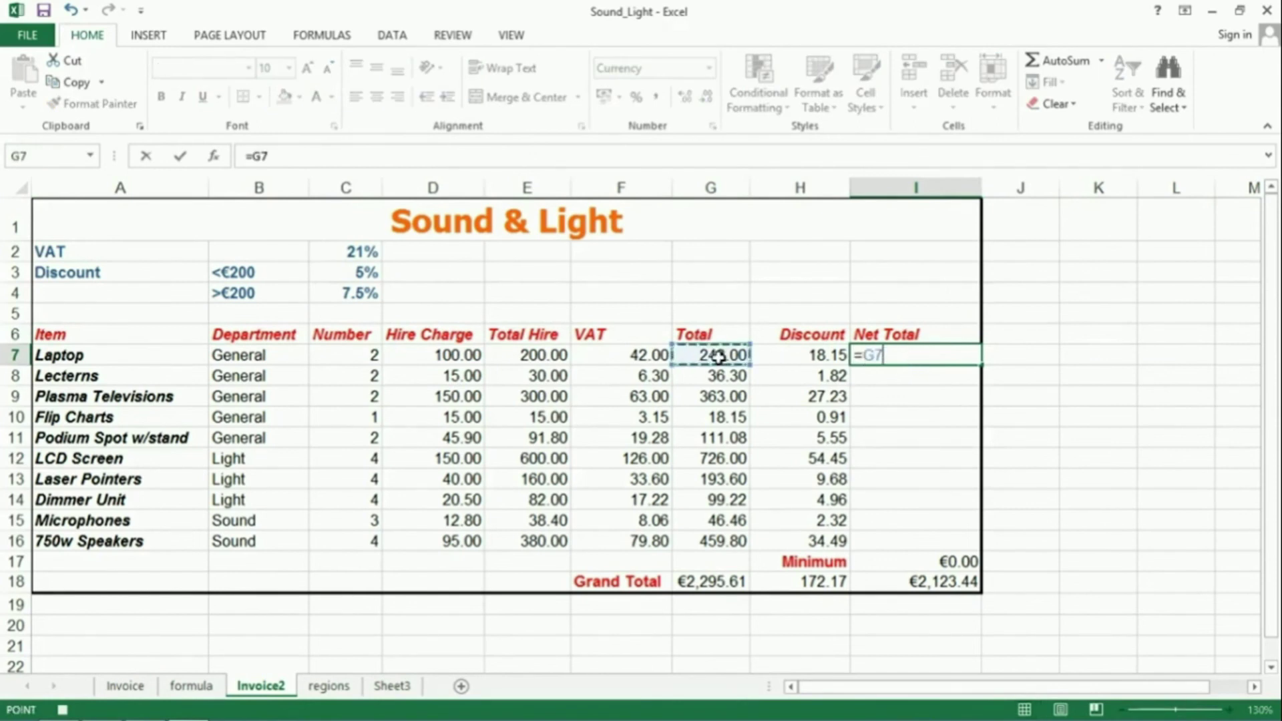
pyautogui.write('-')
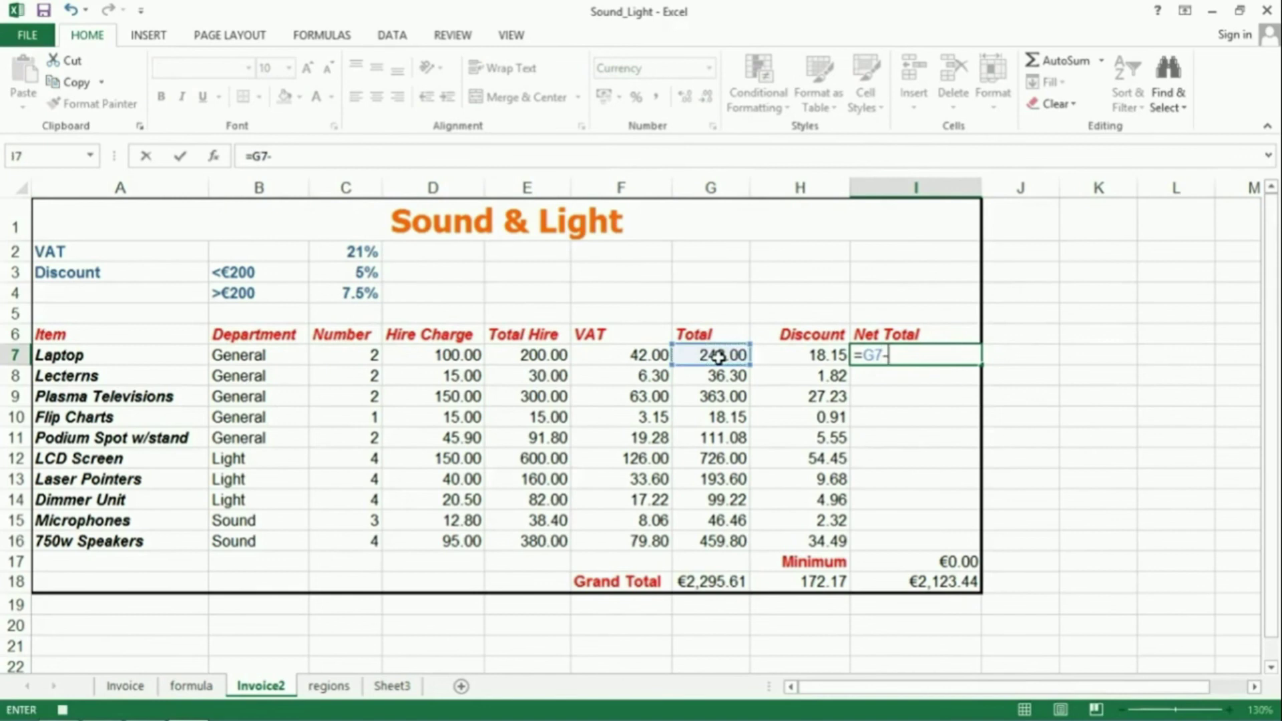
pyautogui.click(813, 360)
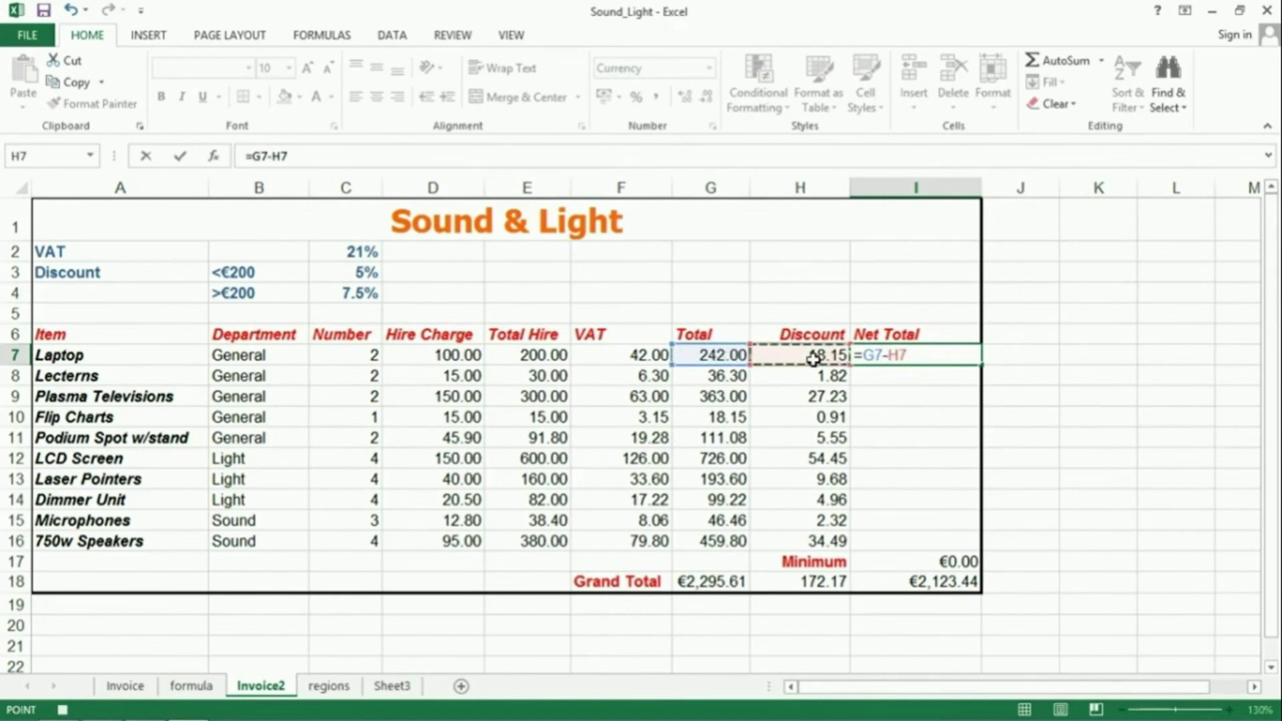
pyautogui.press('Return')
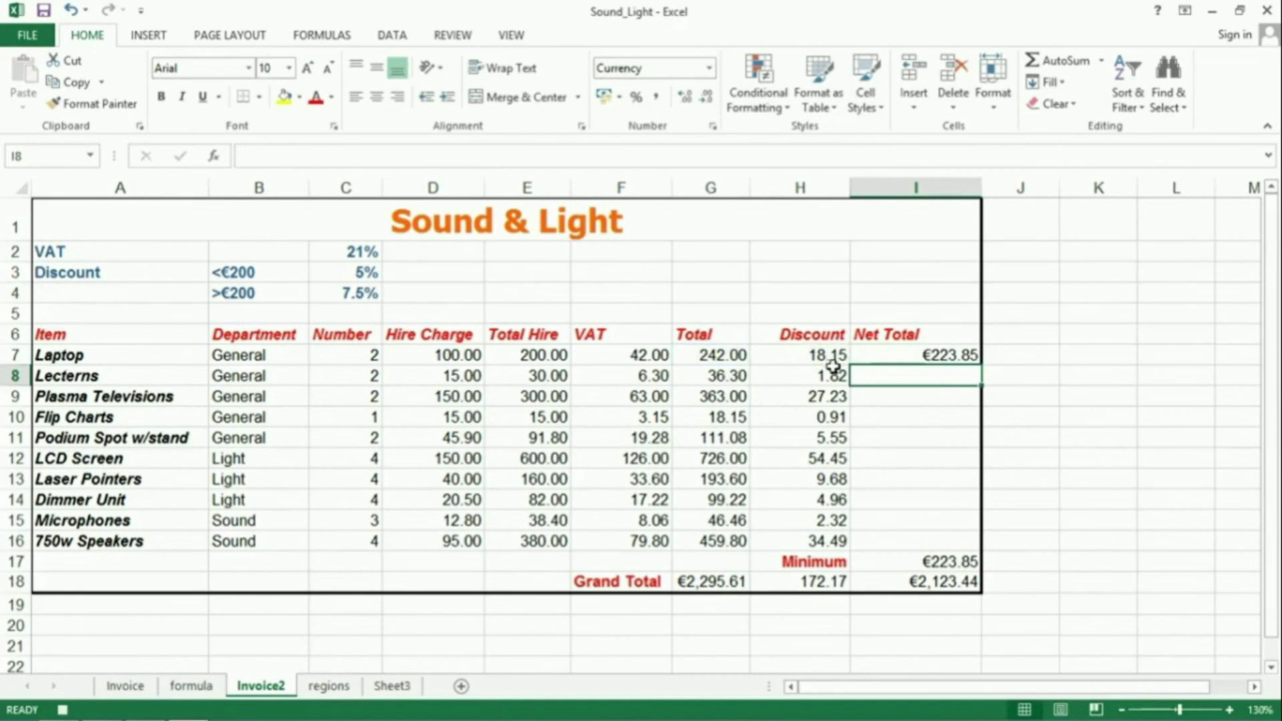
# Fill the Net Total formula from I7 down to I16, then select an empty cell outside the table.
pyautogui.click(949, 352)
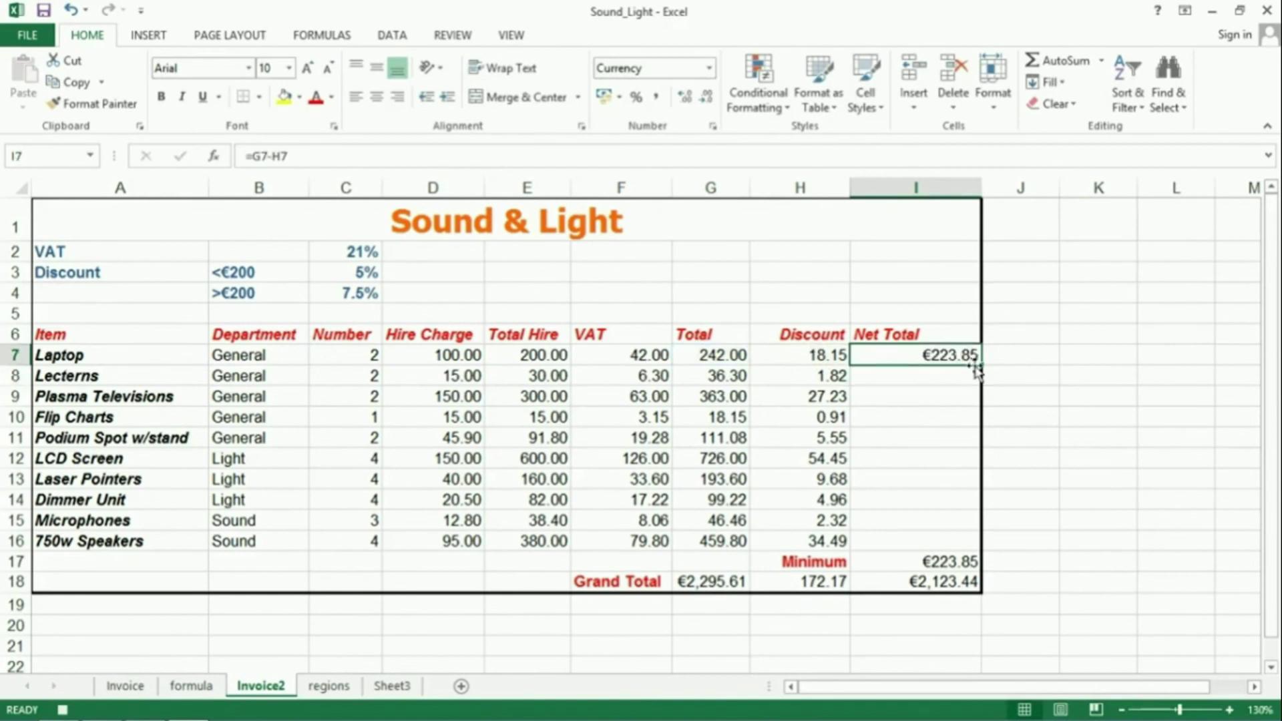
pyautogui.moveTo(982, 366); pyautogui.dragTo(993, 544)
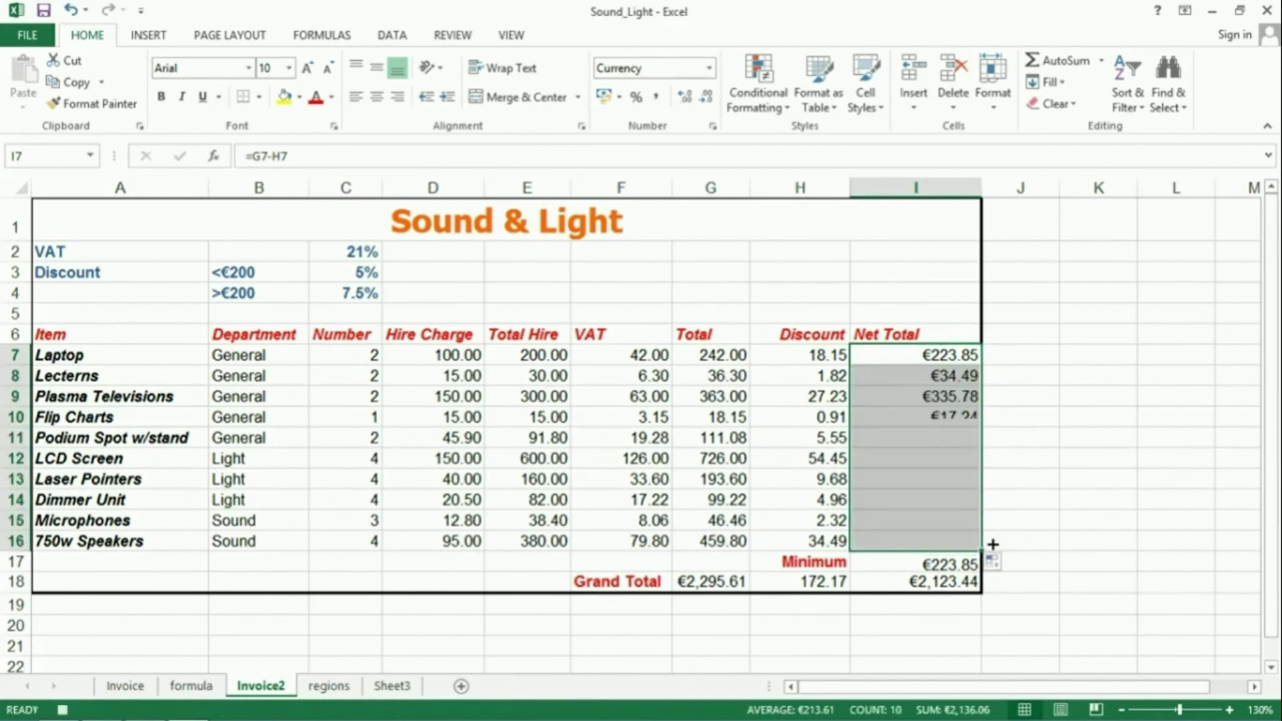
pyautogui.click(1055, 499)
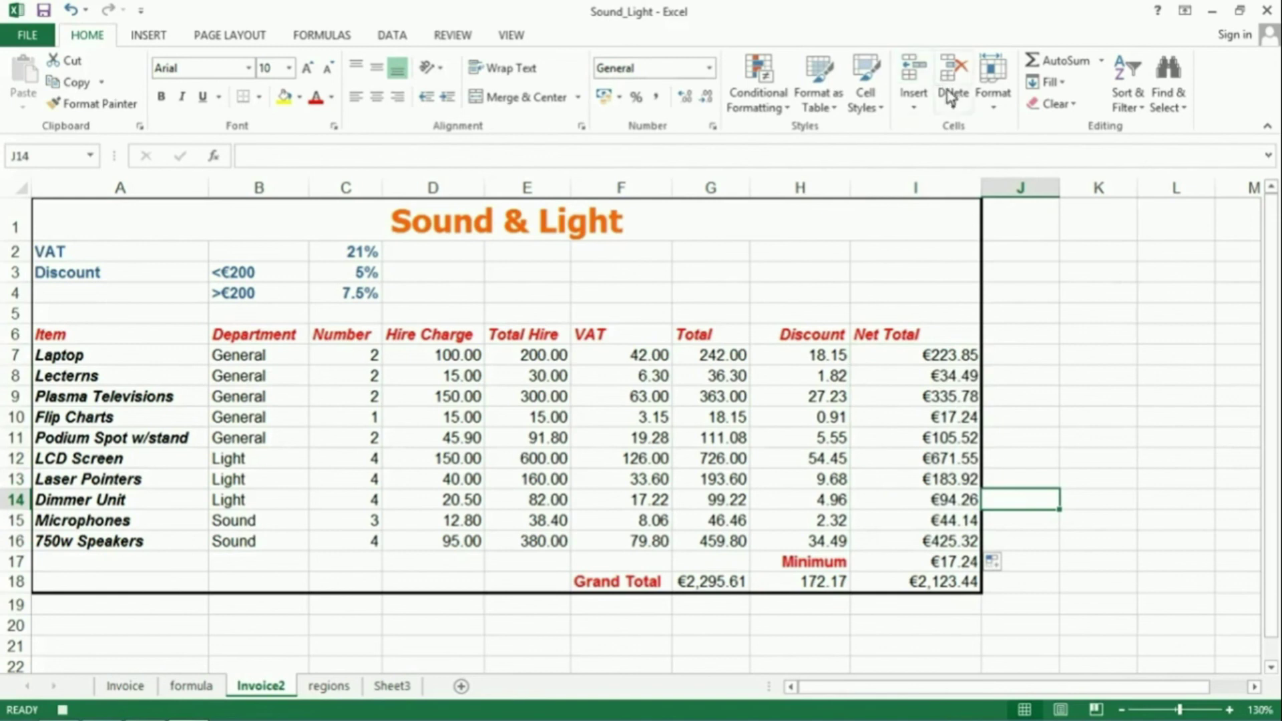
# Stop recording the Format macro.
pyautogui.click(512, 37)
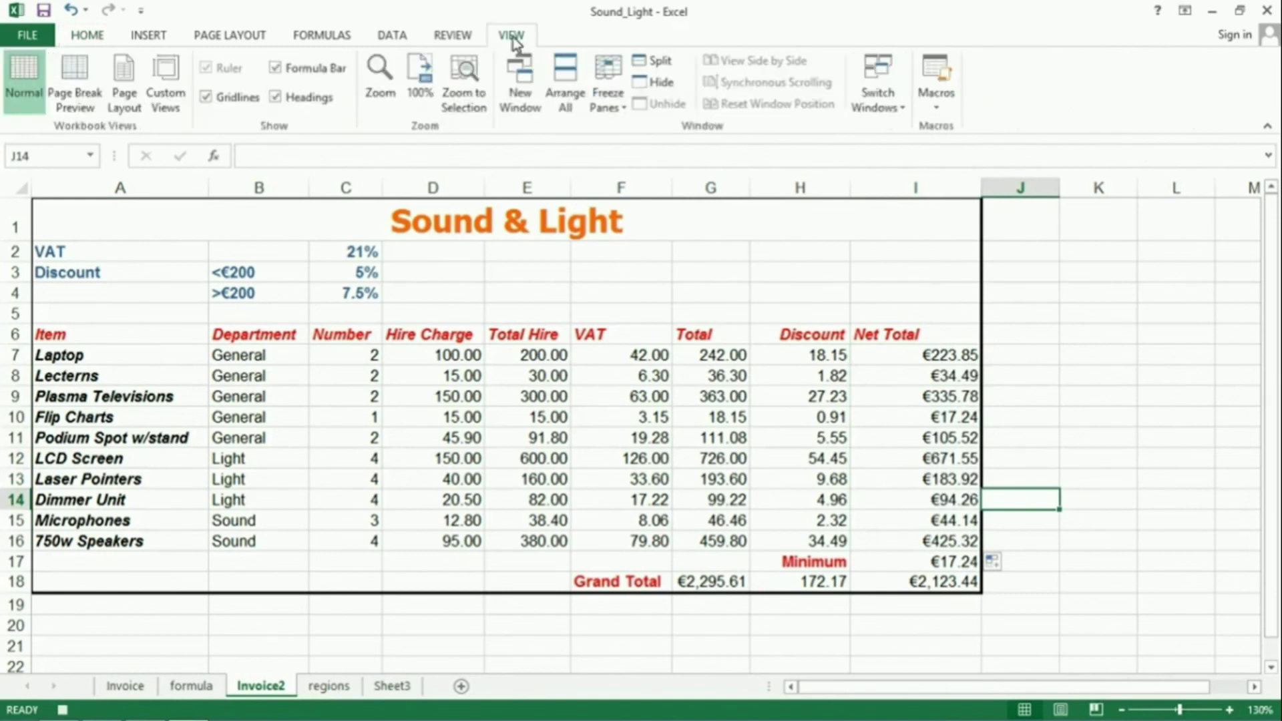
pyautogui.click(936, 107)
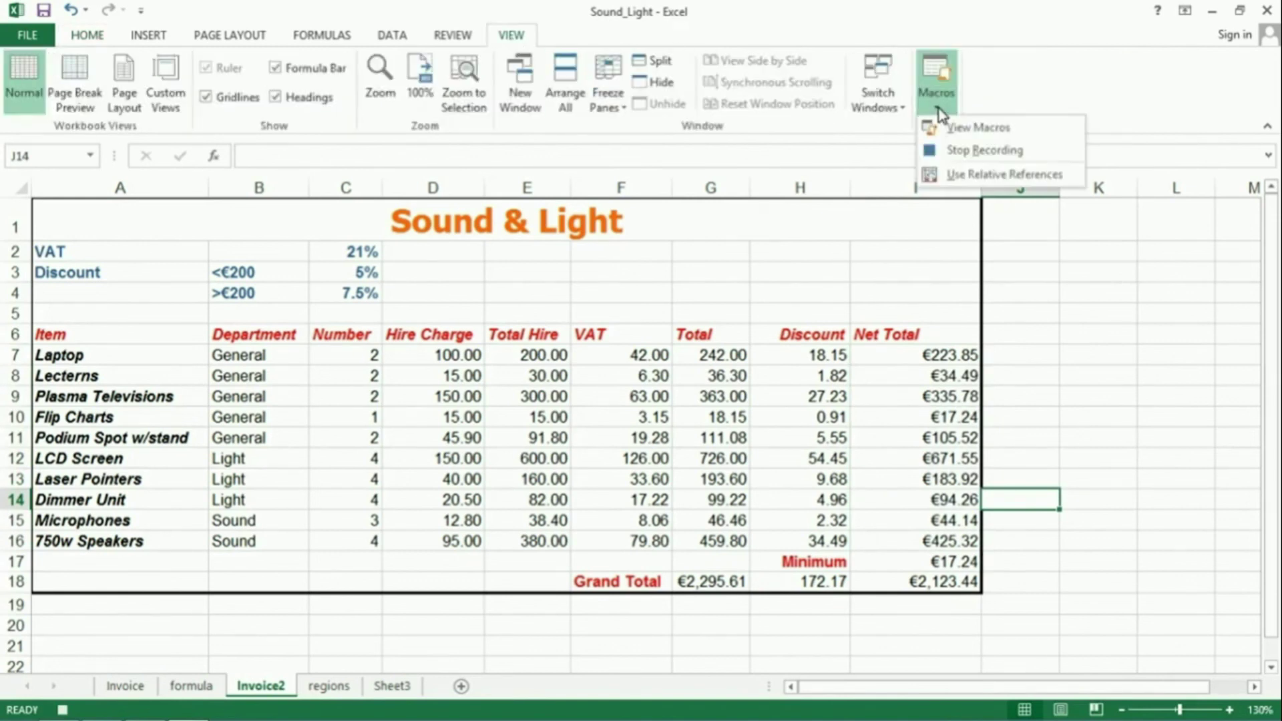
pyautogui.click(959, 152)
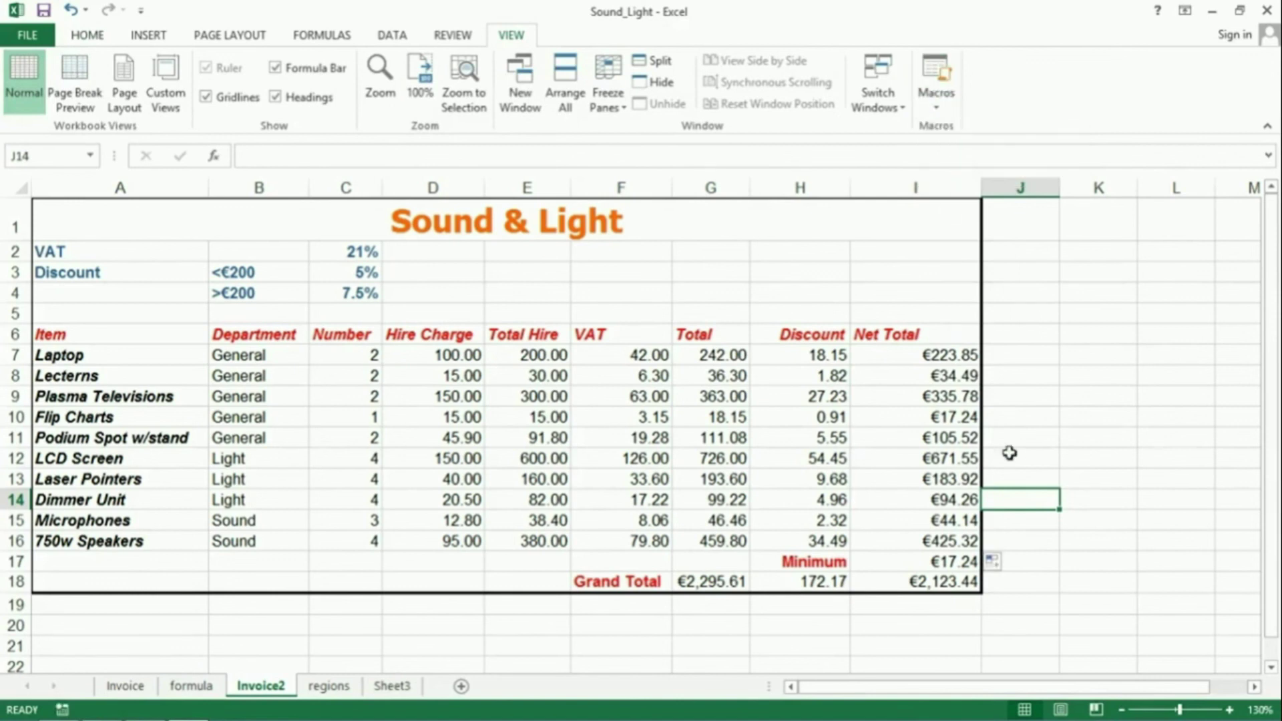
# Undo all the recorded formatting and Net Total formulas on Invoice2 to prepare the sheet for a macro test.
pyautogui.click(198, 616)
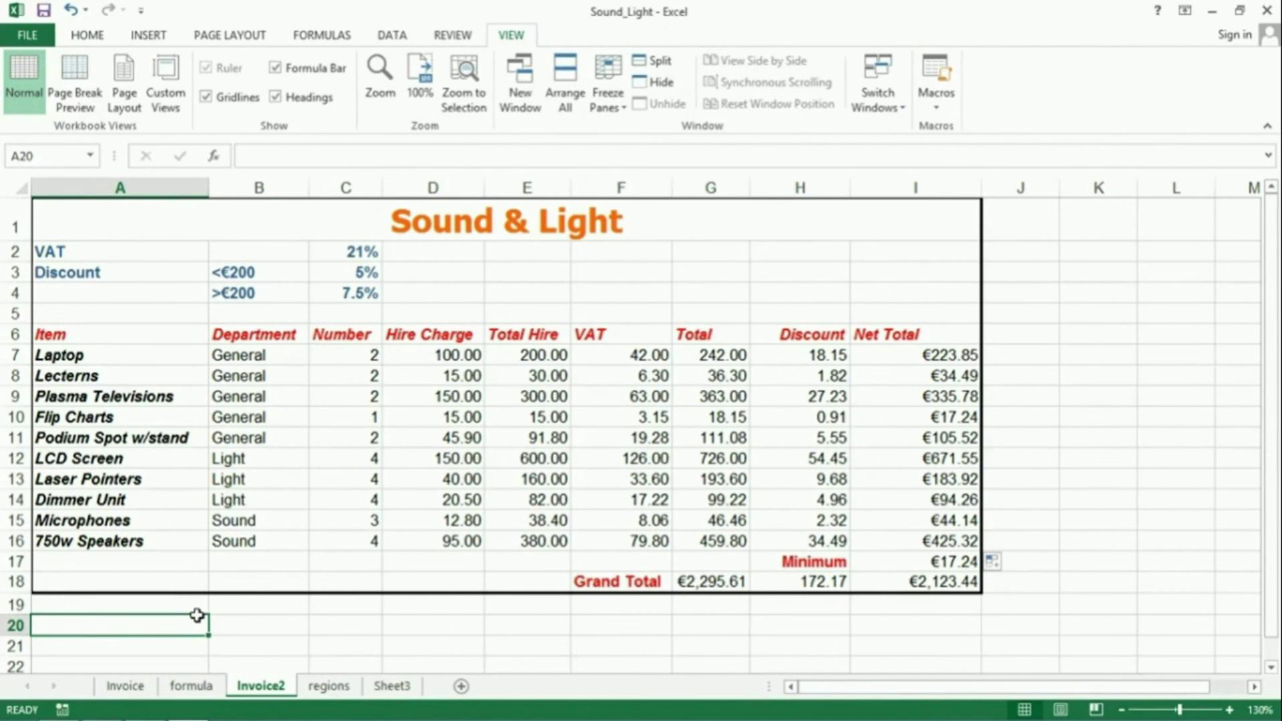
pyautogui.hotkey('ctrl', 'z')
pyautogui.hotkey('ctrl', 'z')
pyautogui.hotkey('ctrl', 'z')
pyautogui.hotkey('ctrl', 'z')
pyautogui.hotkey('ctrl', 'z')
pyautogui.hotkey('ctrl', 'z')
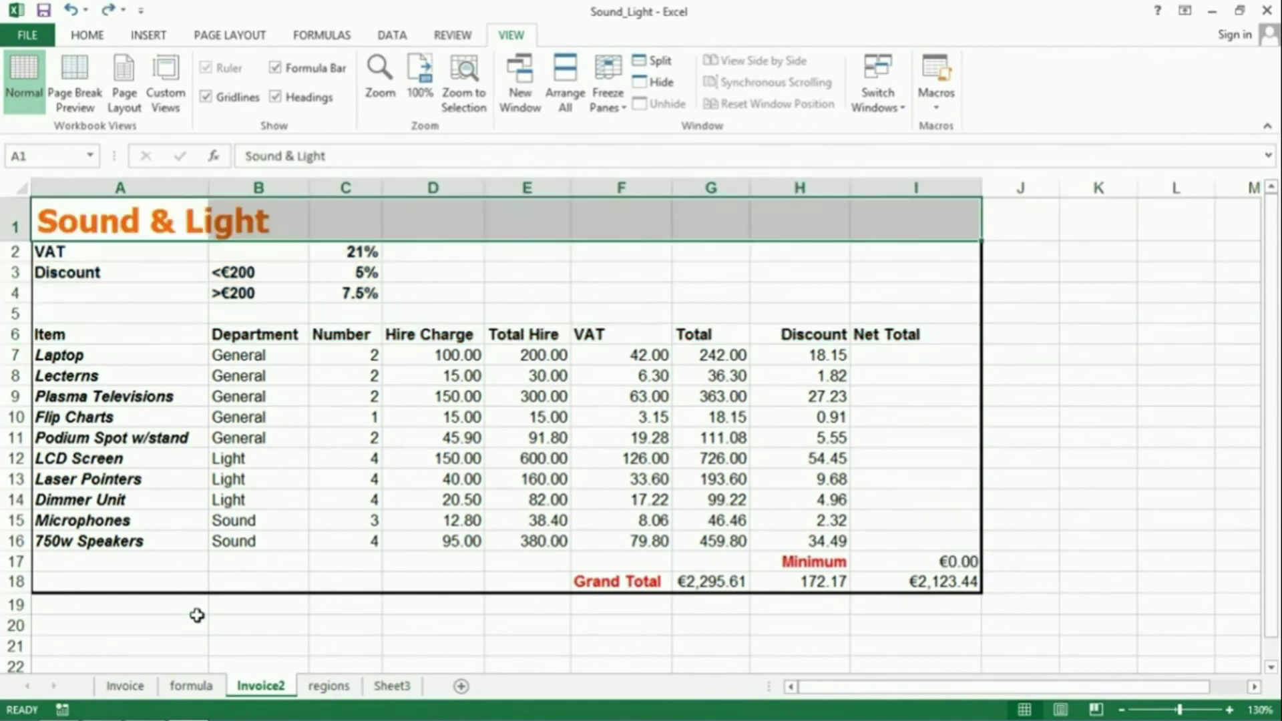
pyautogui.click(398, 621)
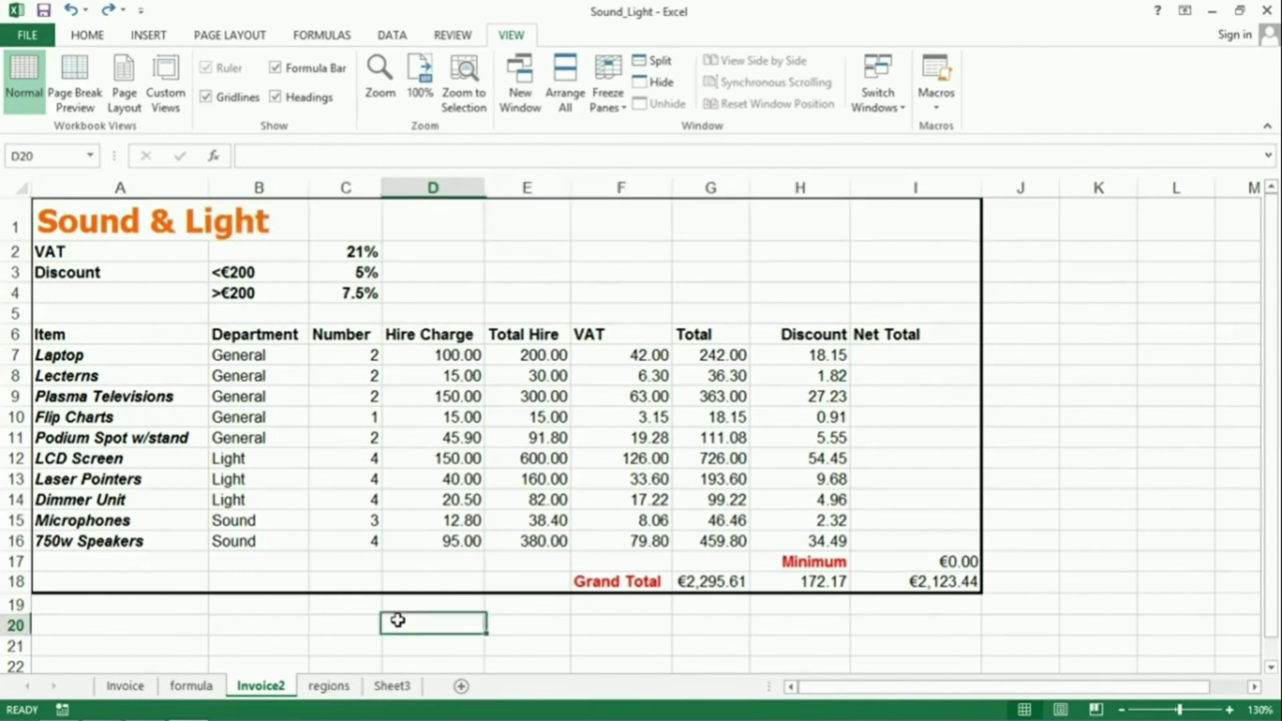
# Select cell K8 outside the table and run the Format macro from the list of saved macros.
pyautogui.click(1069, 384)
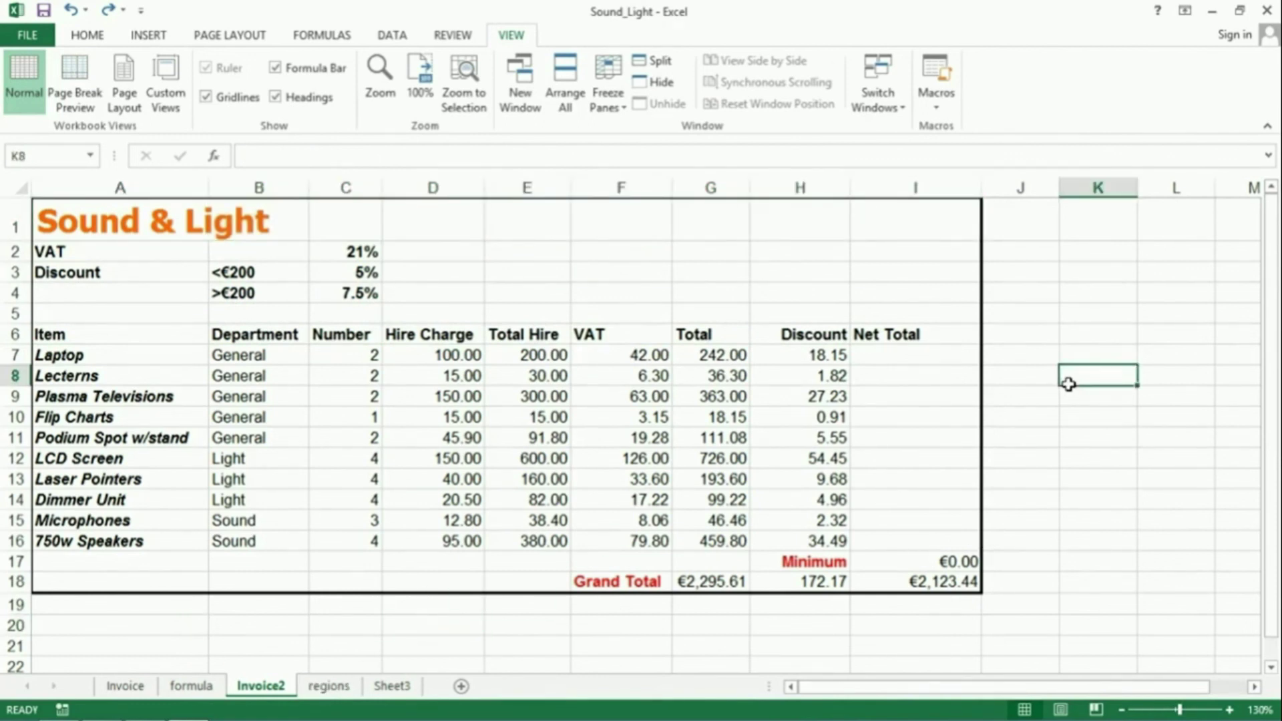
pyautogui.click(947, 107)
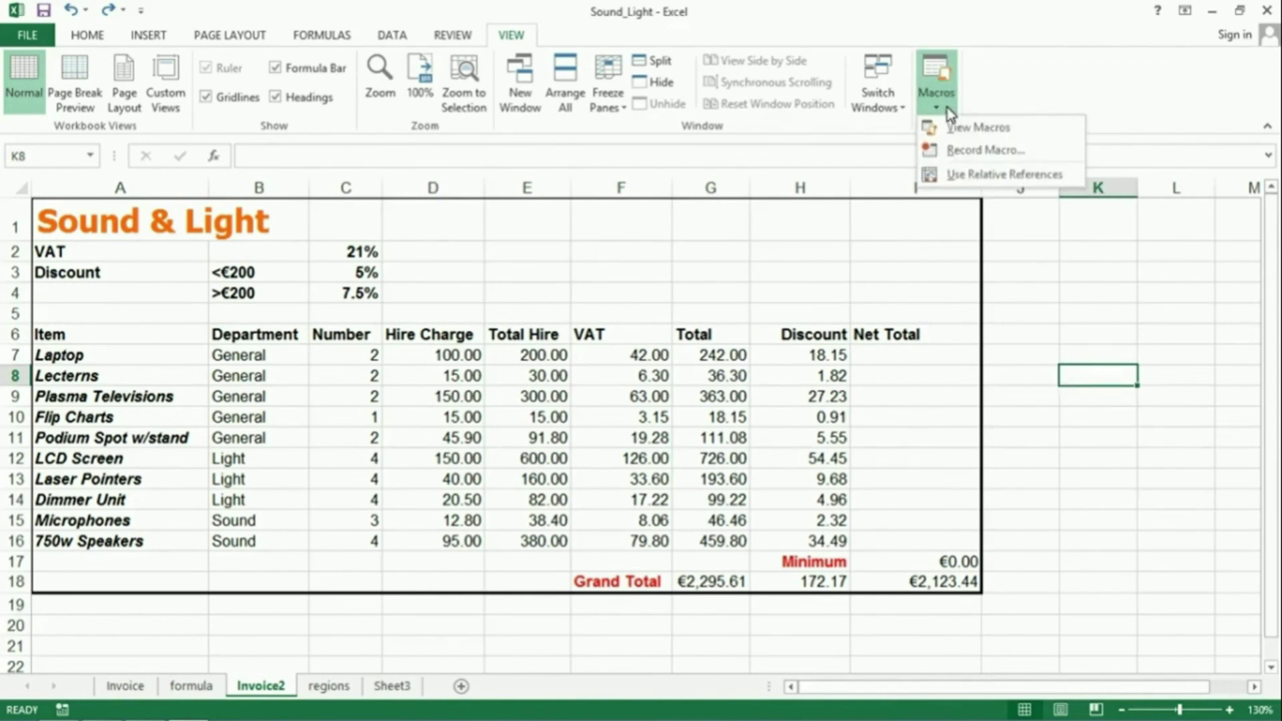
pyautogui.click(962, 134)
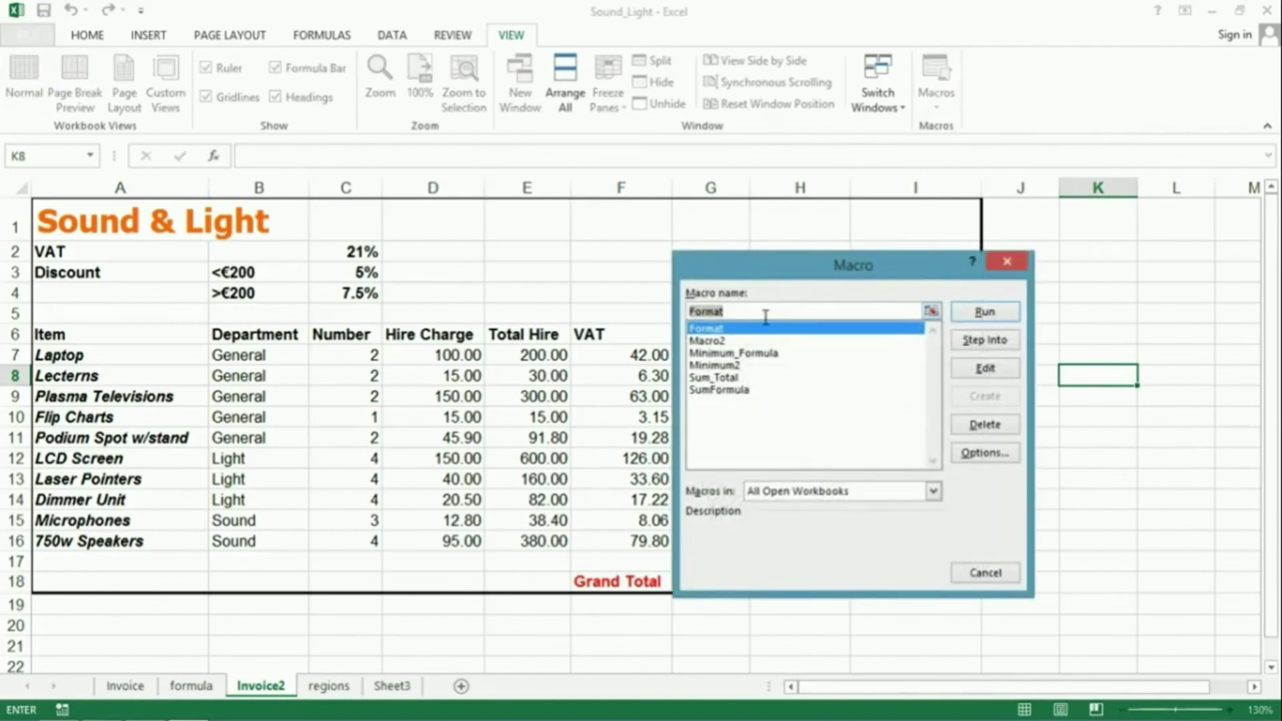
pyautogui.click(760, 338)
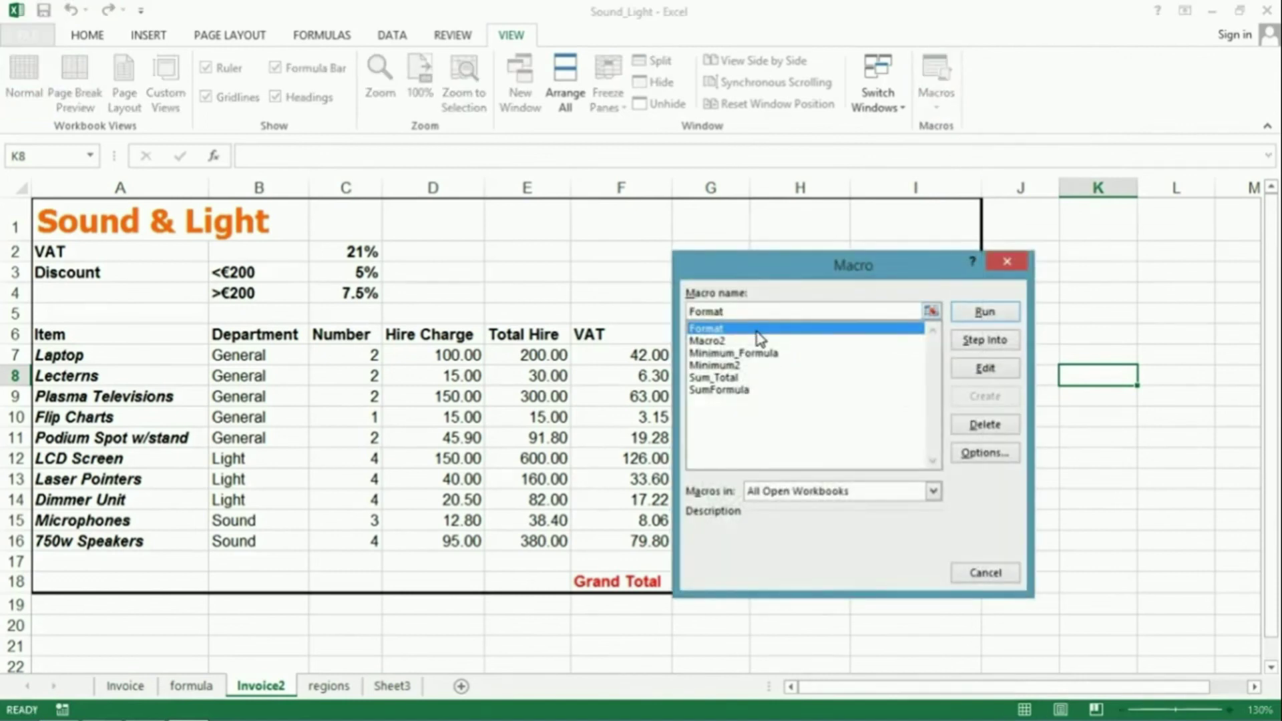
pyautogui.click(982, 315)
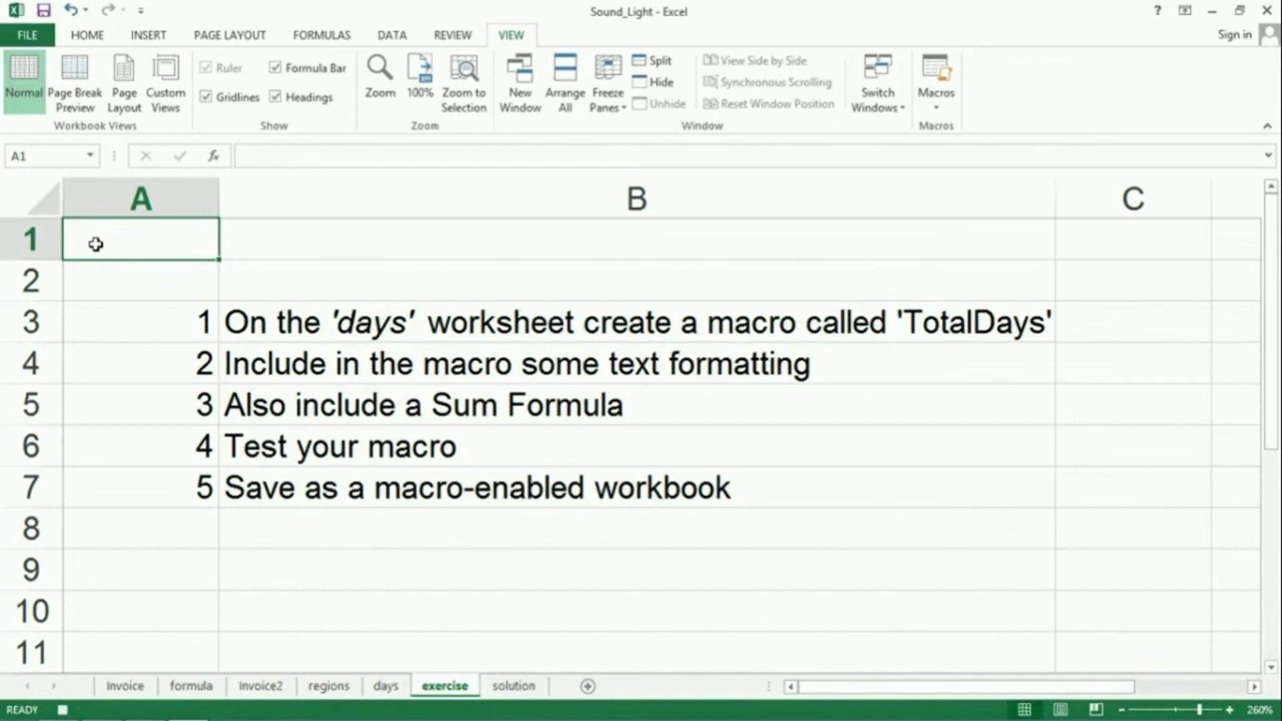
# Review the days sheet and the exercise instructions, then inspect the formula in B7 of the solution sheet.
pyautogui.click(385, 688)
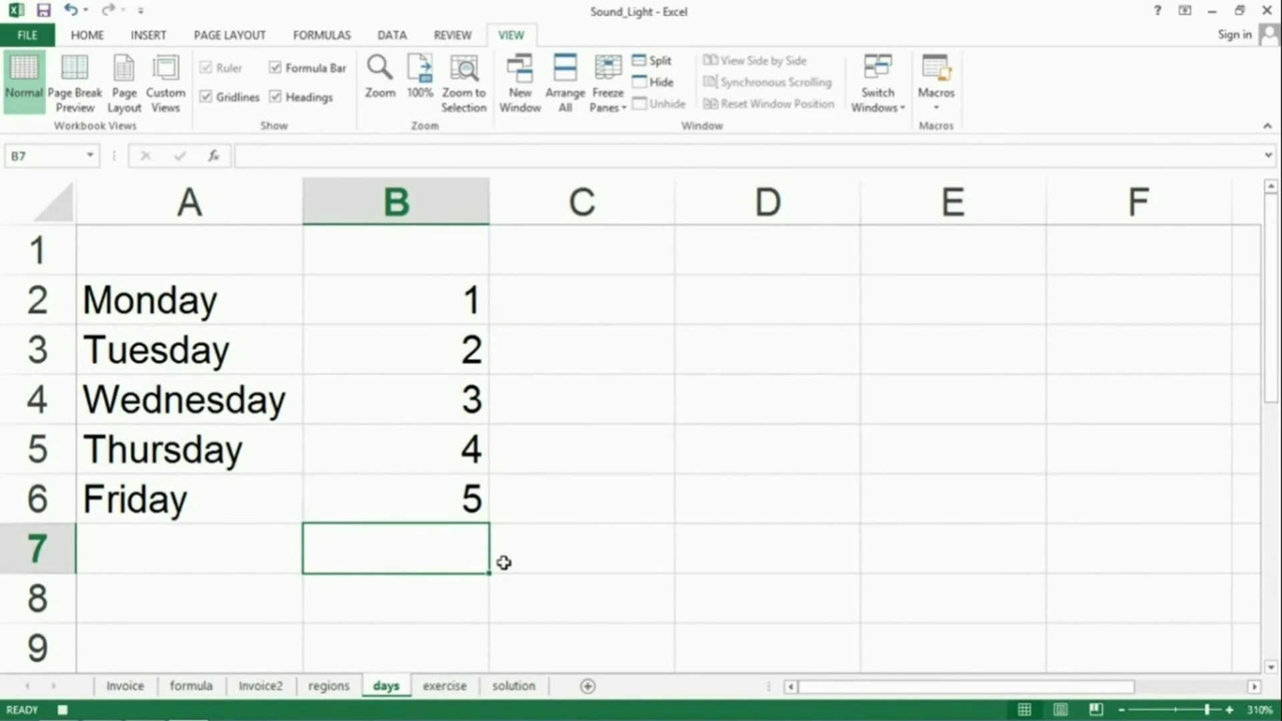
pyautogui.click(444, 687)
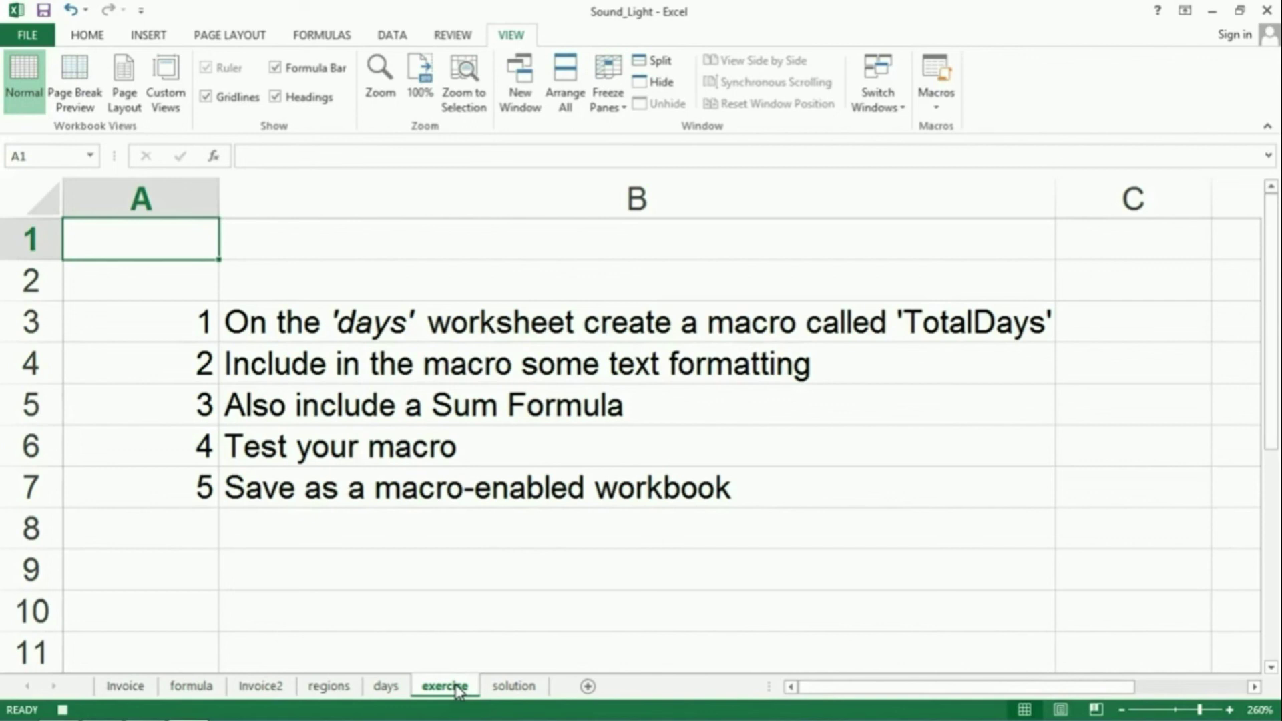
pyautogui.click(509, 686)
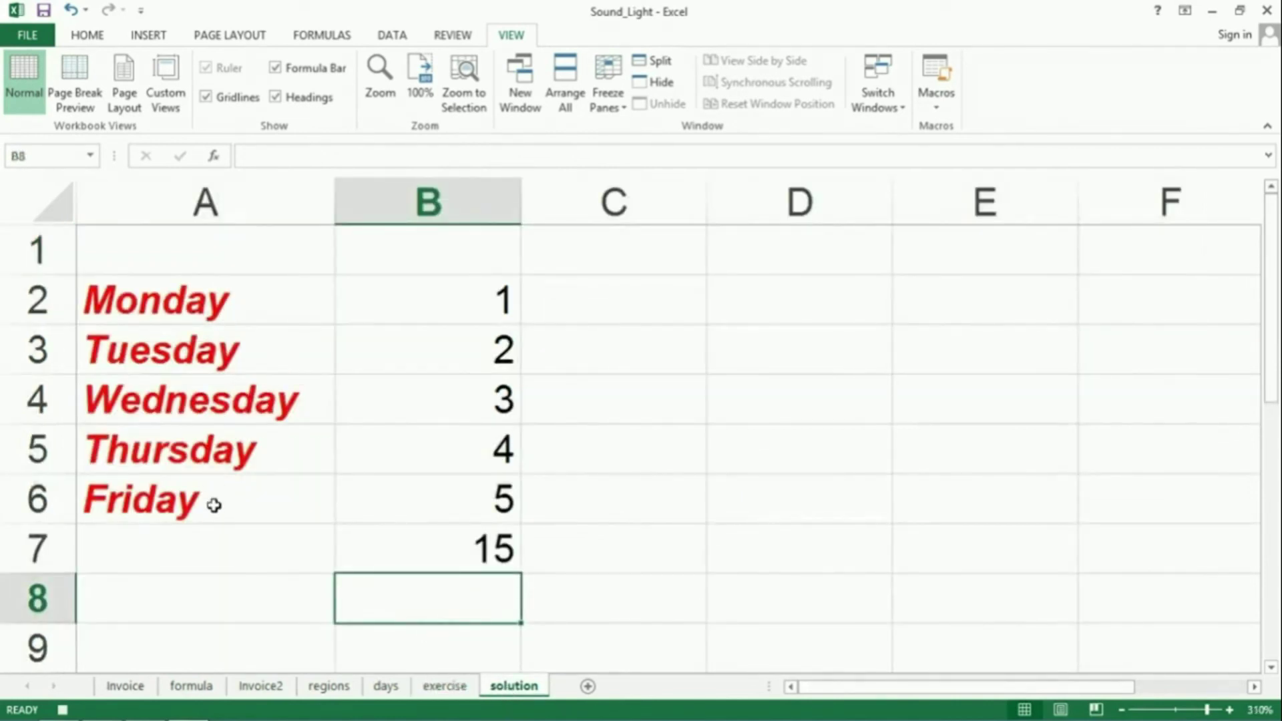
pyautogui.click(469, 535)
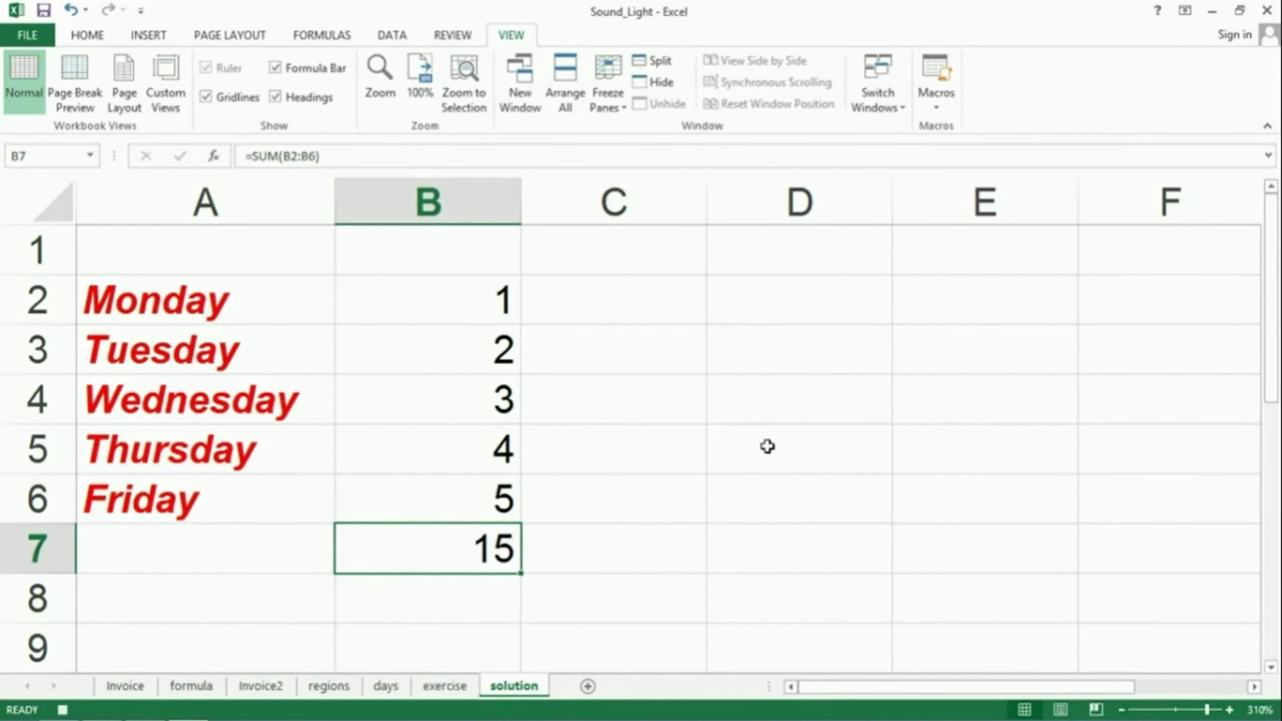
# Check the list of saved macros for TotalDays, then close the list without running anything.
pyautogui.click(939, 107)
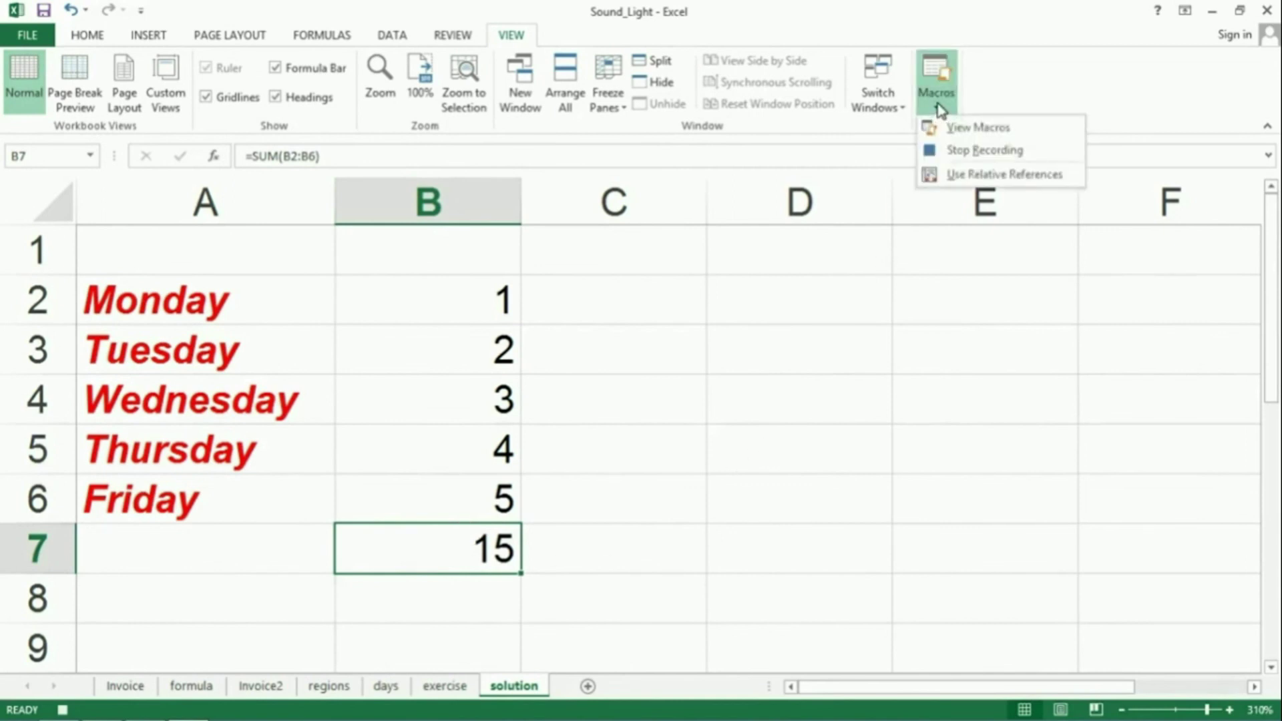
pyautogui.click(948, 128)
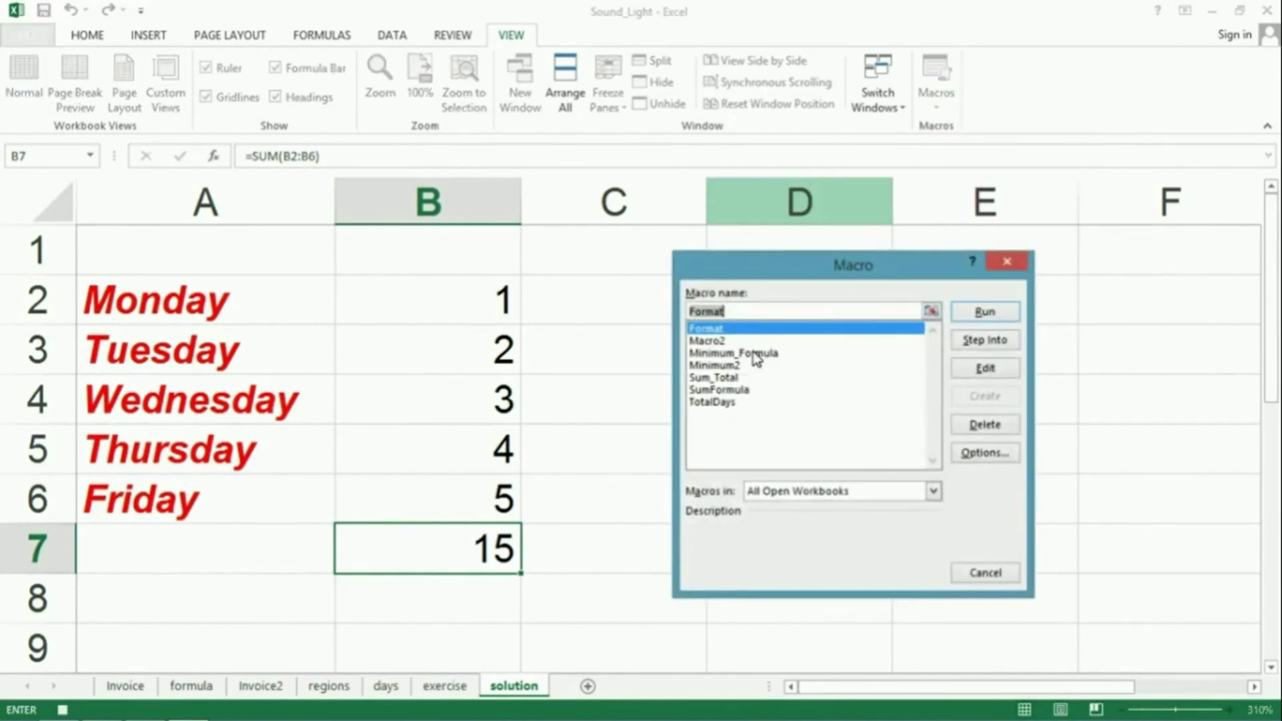
pyautogui.click(734, 403)
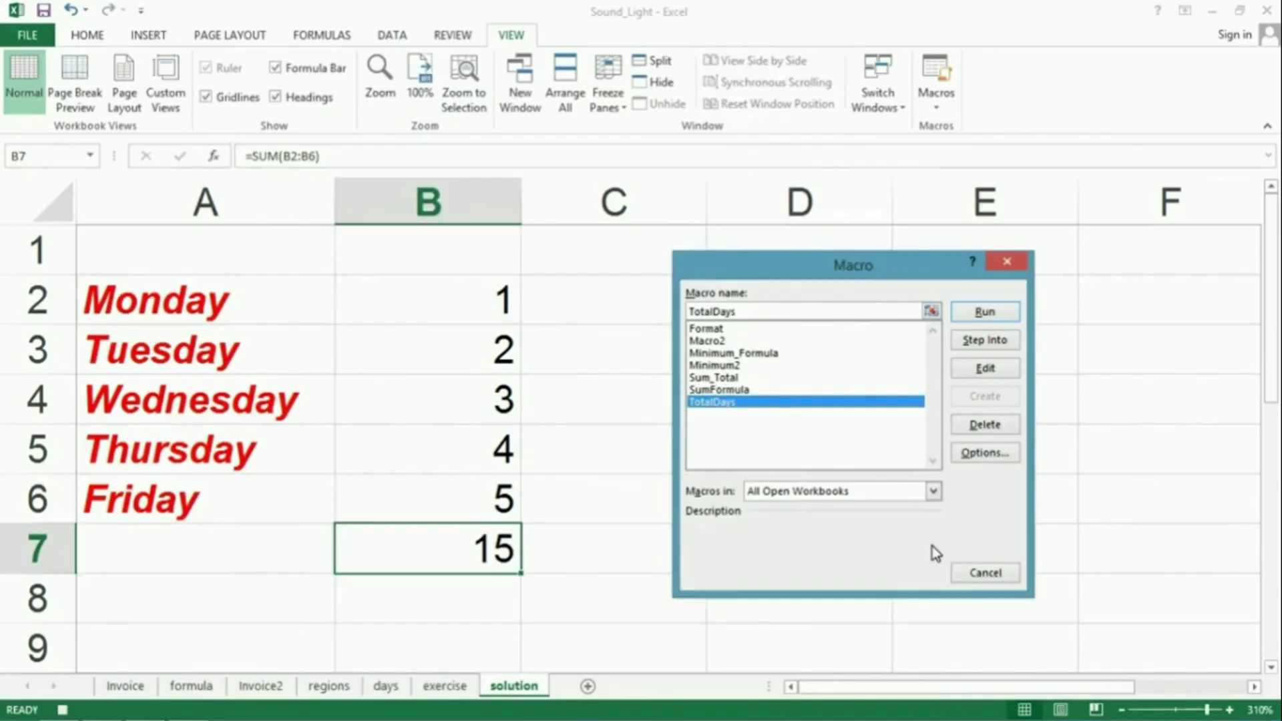
pyautogui.click(997, 575)
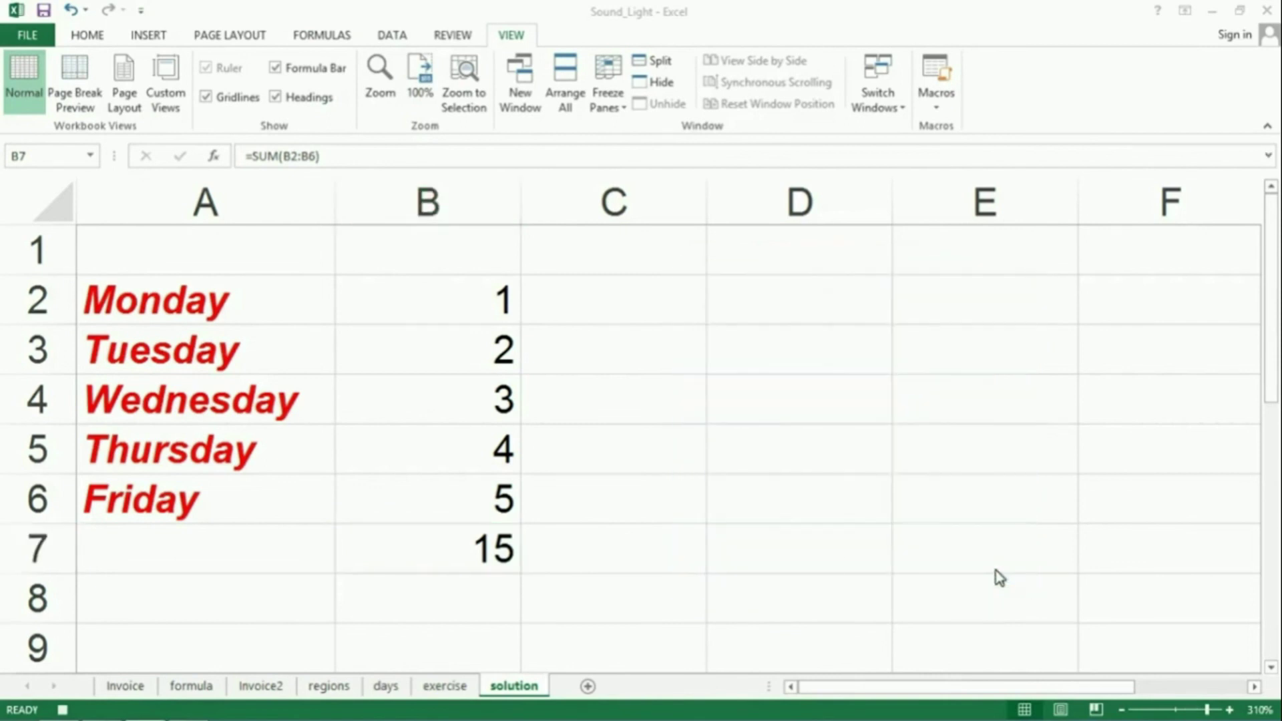
# Save the workbook to the Desktop as an Excel Macro-Enabled Workbook named Sound_Light-Macro.
pyautogui.click(29, 37)
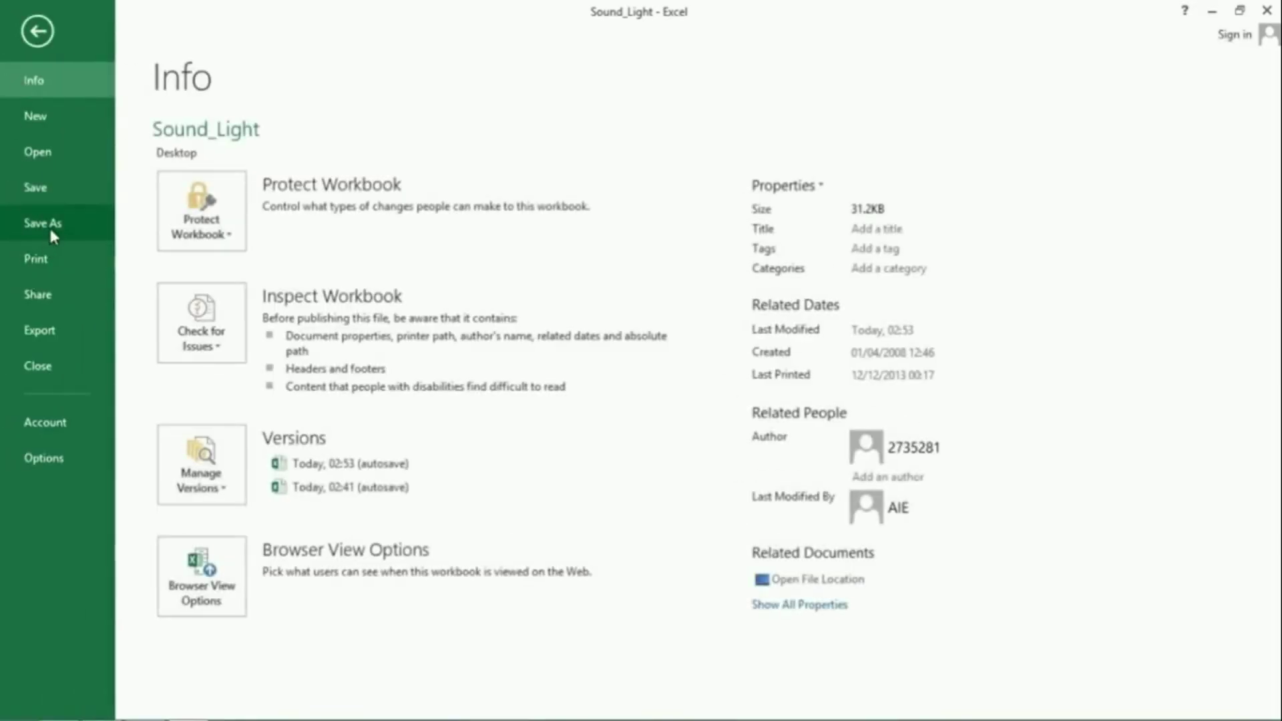
pyautogui.click(49, 225)
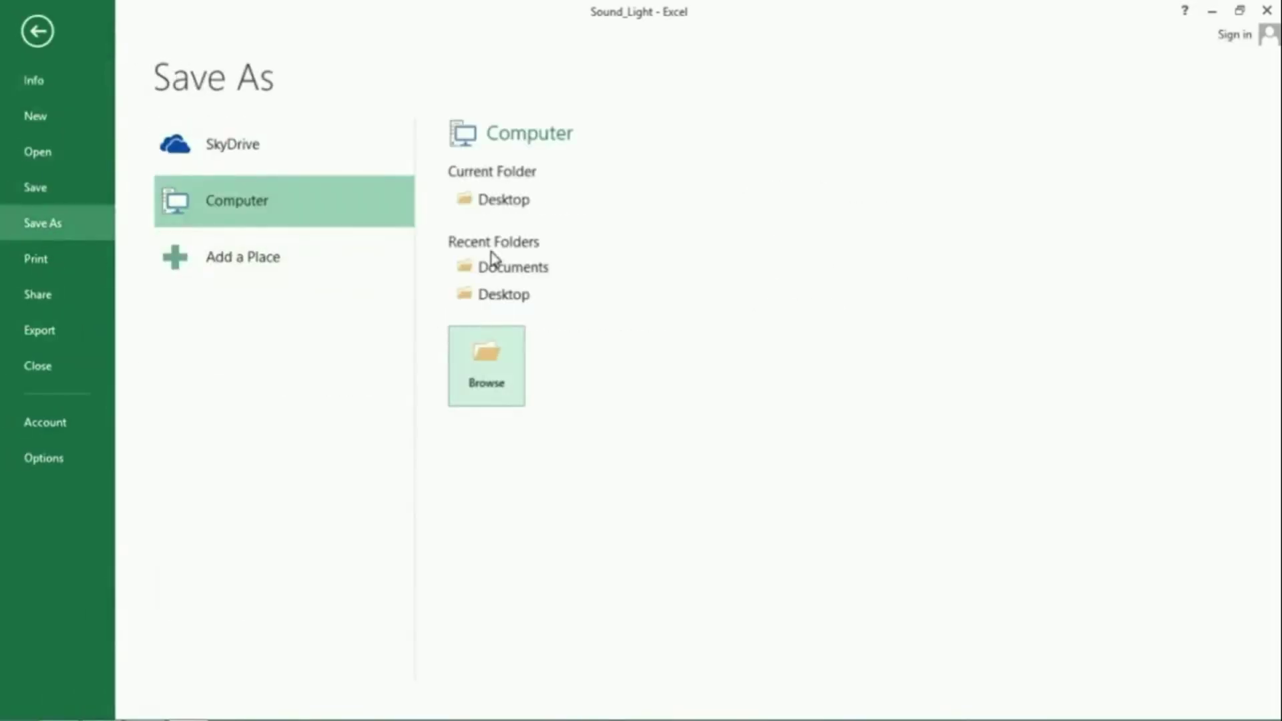
pyautogui.click(509, 201)
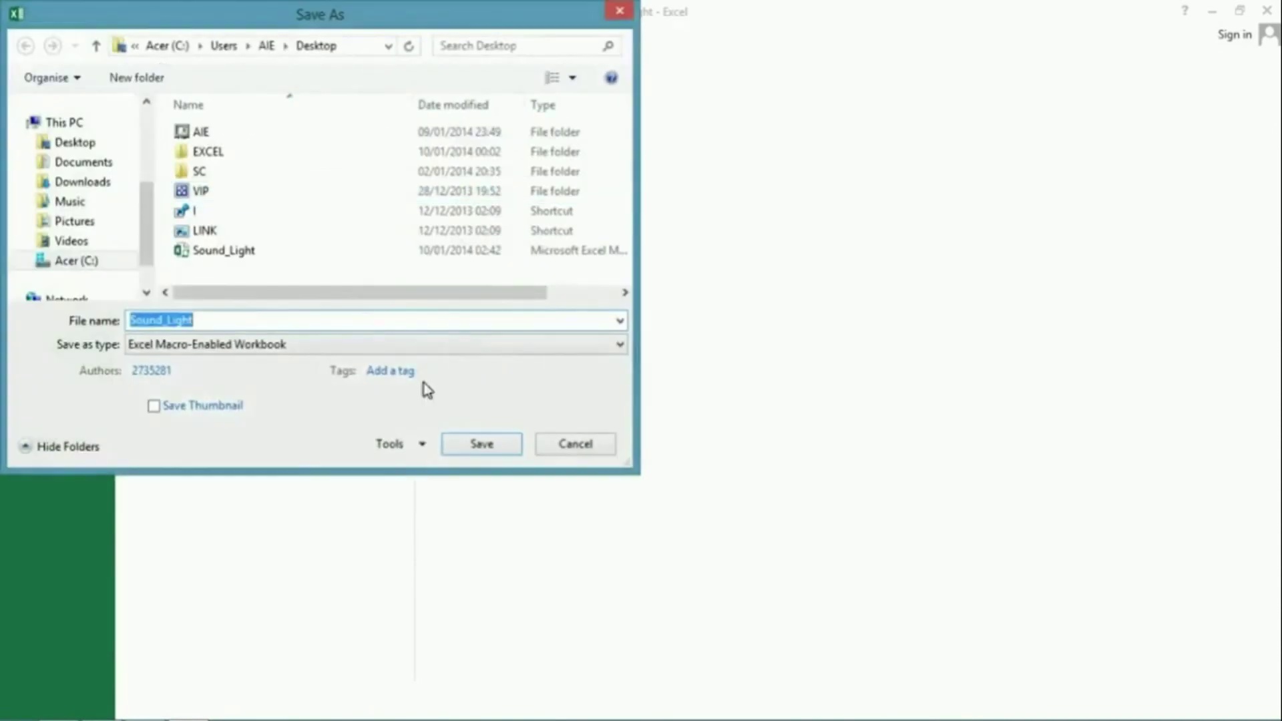
pyautogui.click(200, 320)
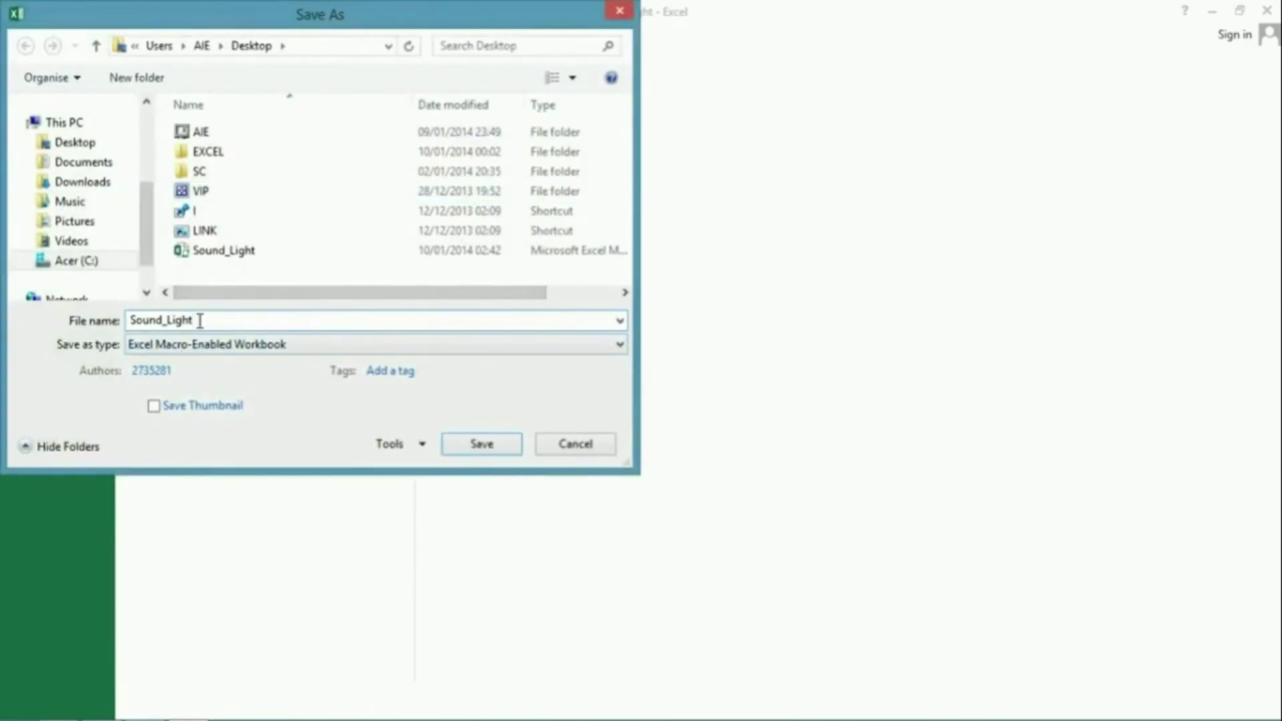
pyautogui.write('-Macro')
pyautogui.click(481, 445)
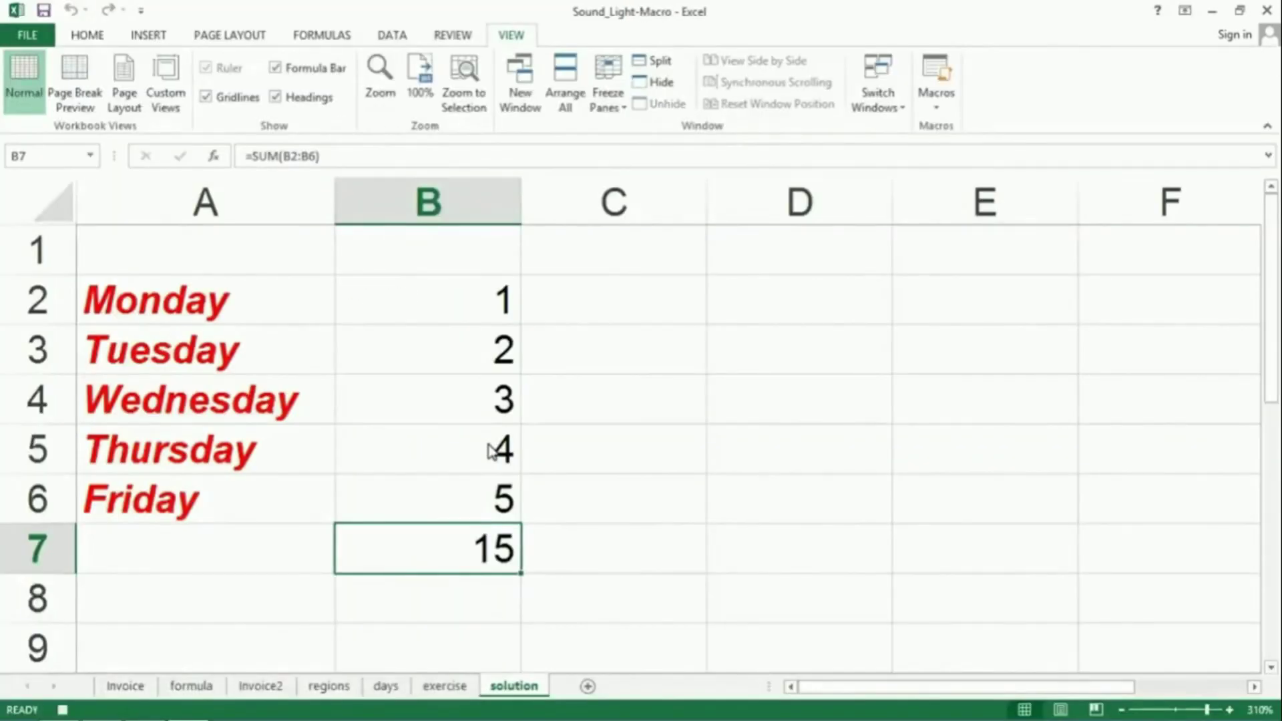